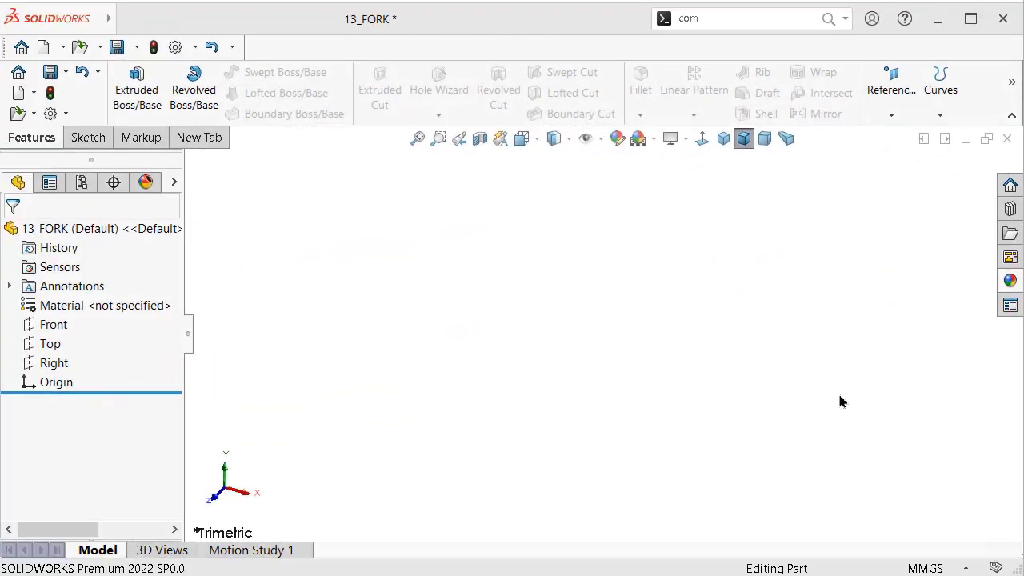
# Step: Start a new sketch on the Front plane with the centerline tool ready
pyautogui.click(57, 324)
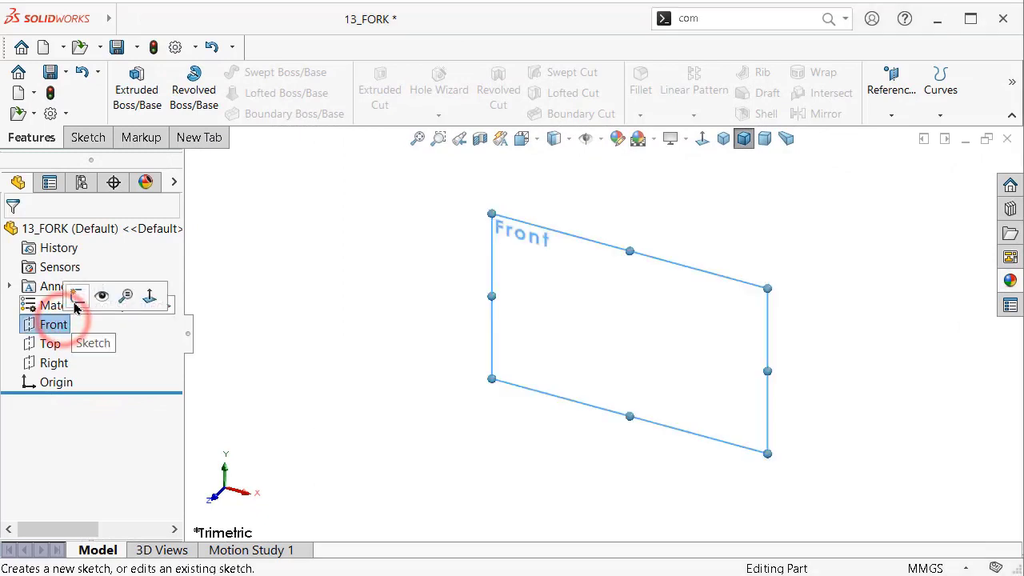
pyautogui.click(77, 297)
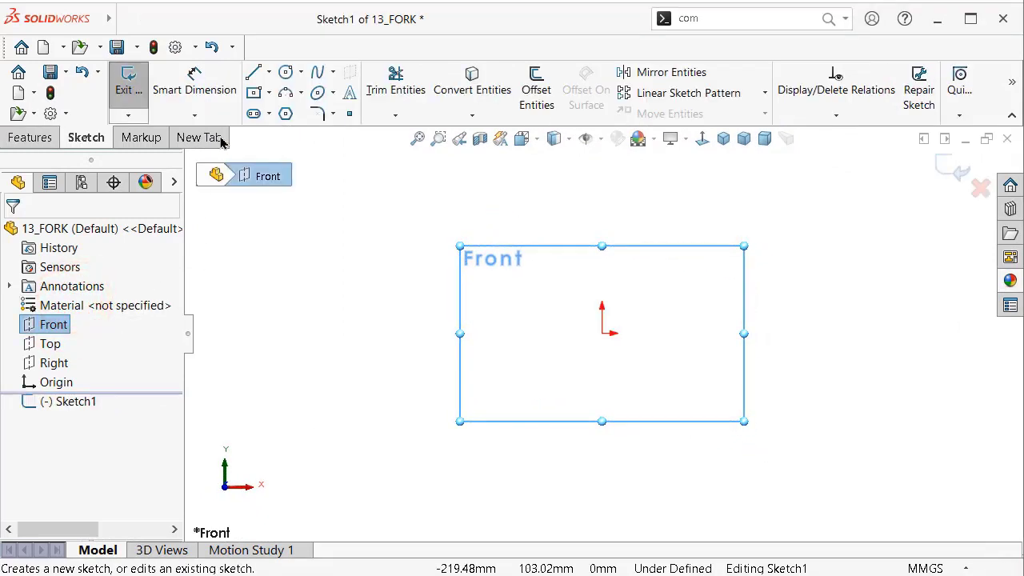
pyautogui.click(268, 74)
# Step: Draw a horizontal construction centerline spanning across the origin
pyautogui.click(267, 109)
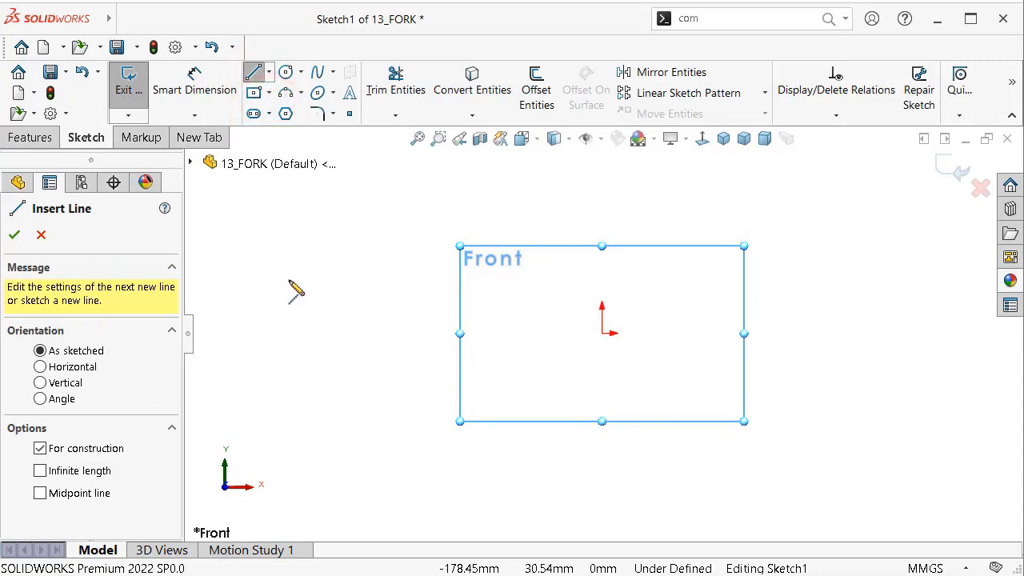
pyautogui.click(289, 281)
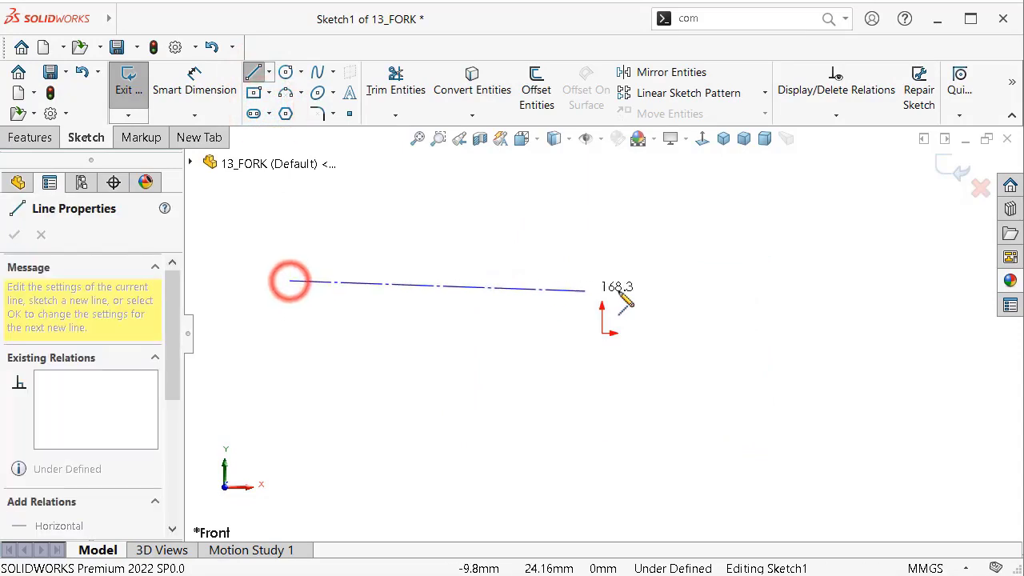
pyautogui.click(805, 280)
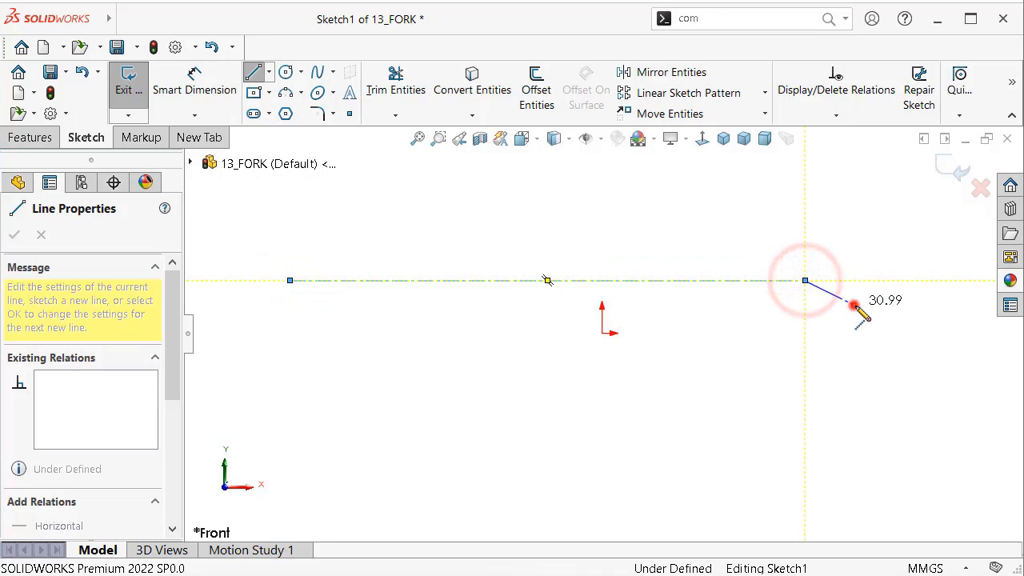
pyautogui.press('Escape')
pyautogui.click(852, 305)
pyautogui.scroll(-3, 806, 312)
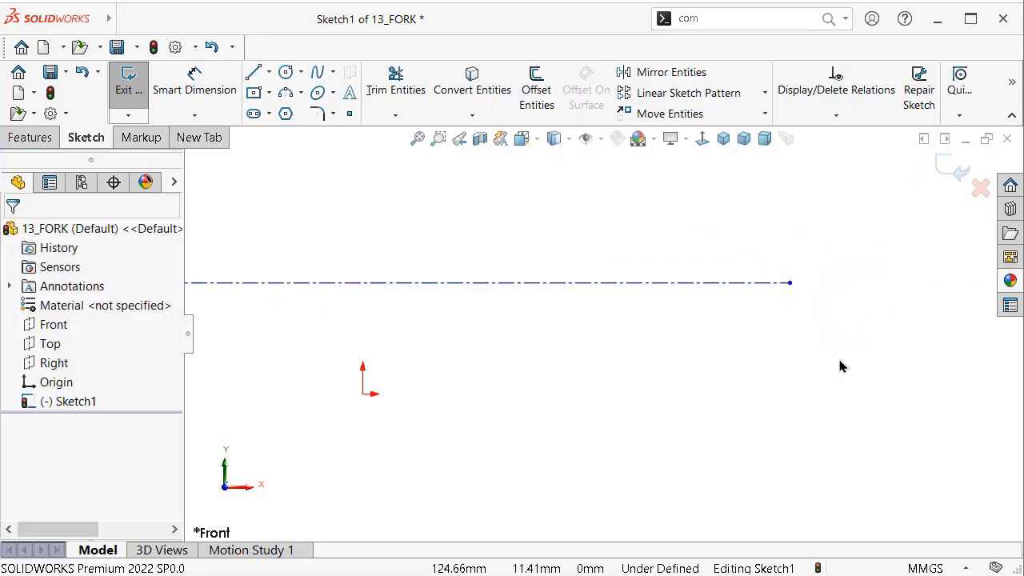
# Step: Dimension the centerline's length to 200 mm
pyautogui.moveTo(840, 366); pyautogui.dragTo(850, 267, button='right')
pyautogui.scroll(2, 680, 290)
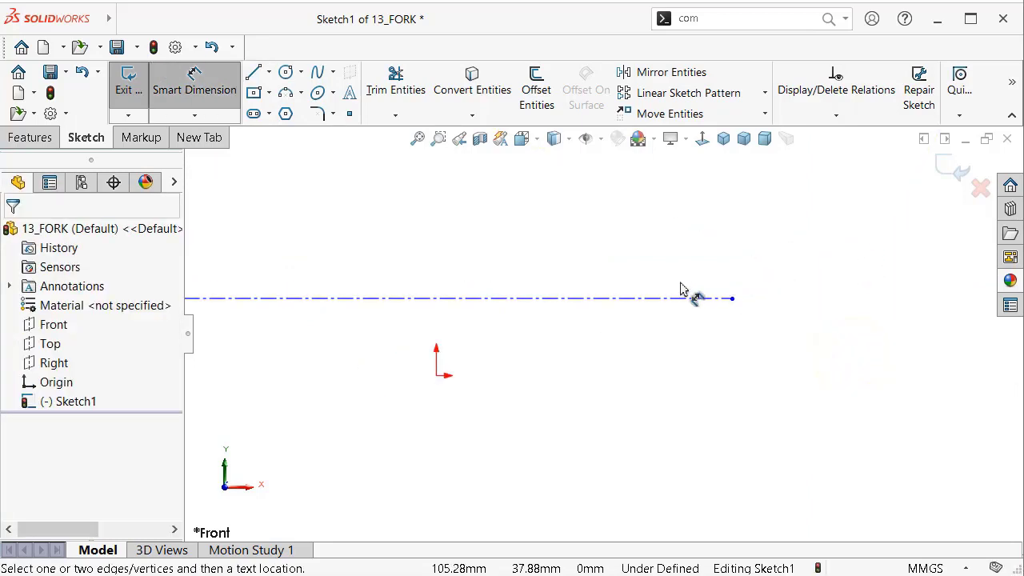
pyautogui.click(580, 300)
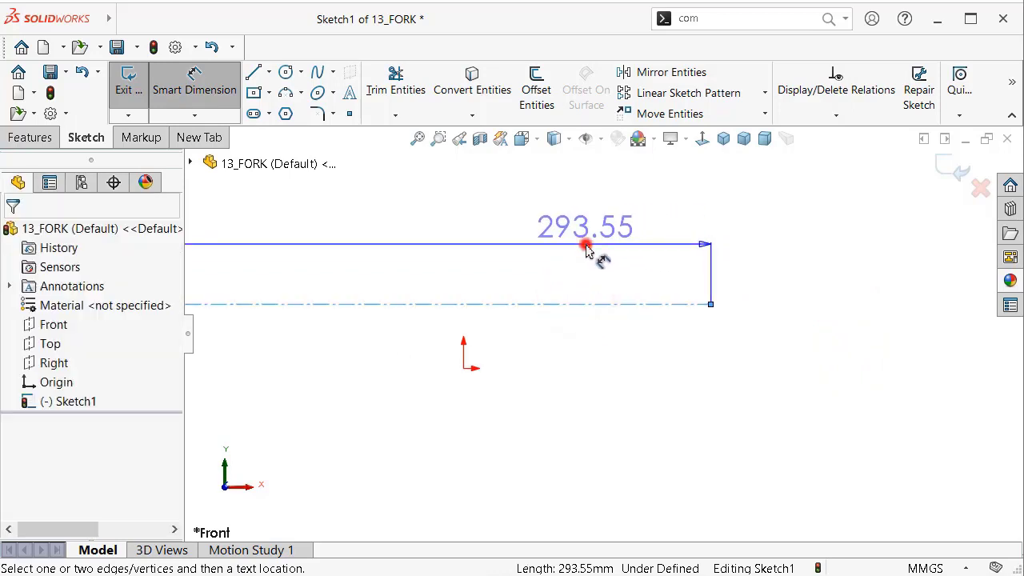
pyautogui.click(586, 251)
pyautogui.write('200')
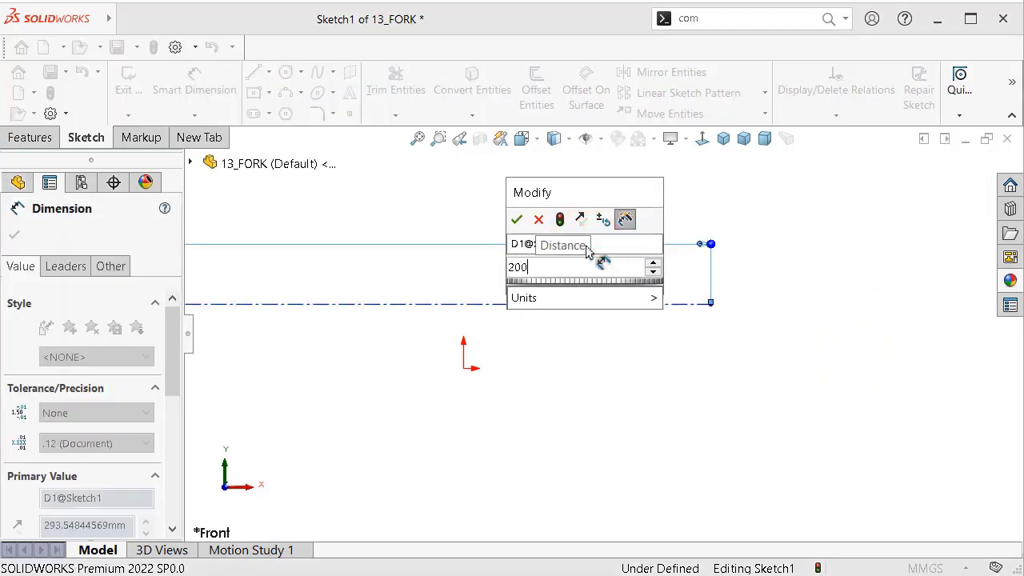
pyautogui.press('Return')
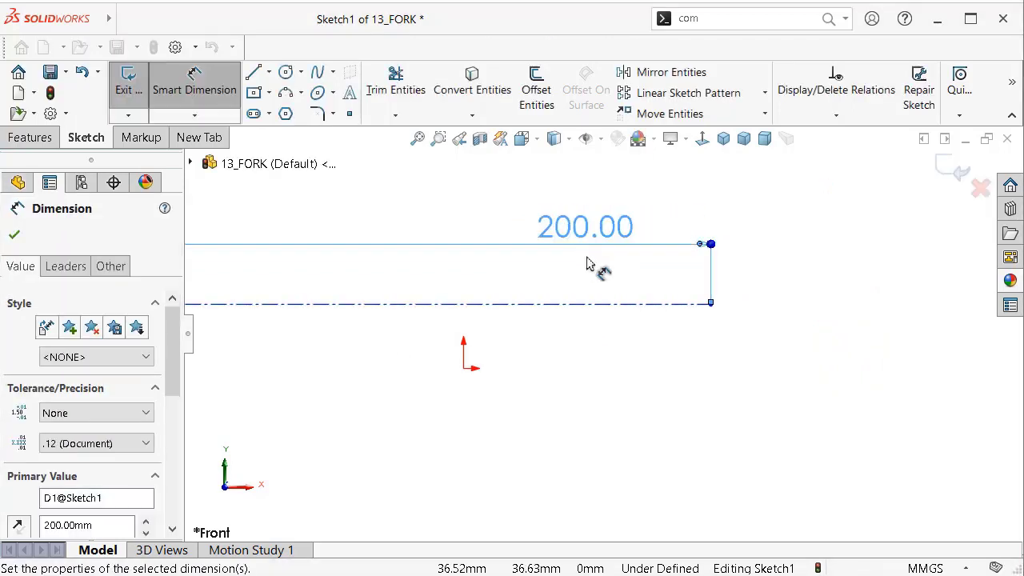
pyautogui.click(818, 297)
pyautogui.press('f')
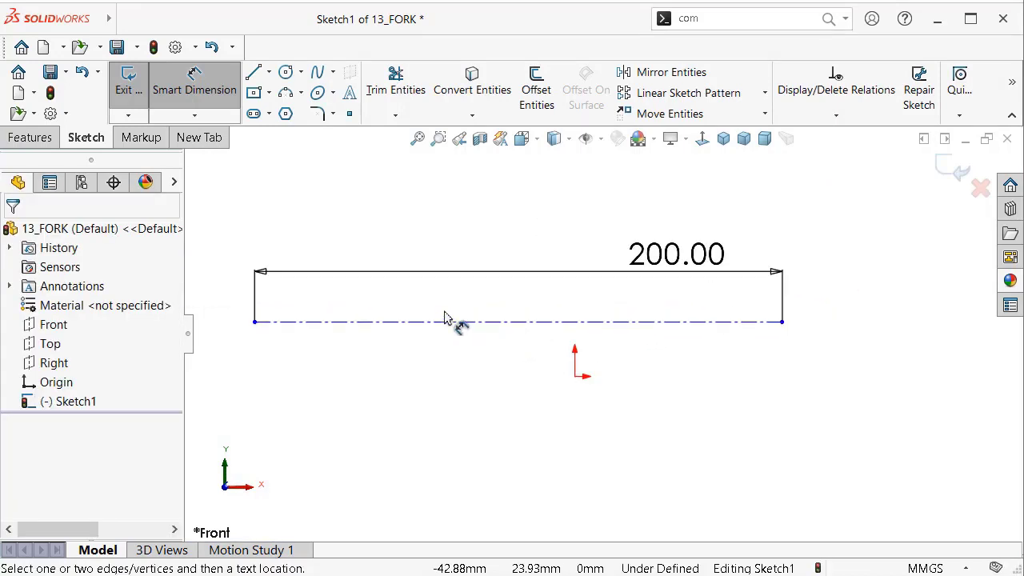
# Step: Dimension the centerline 10 mm vertically from the origin
pyautogui.click(575, 374)
pyautogui.click(597, 322)
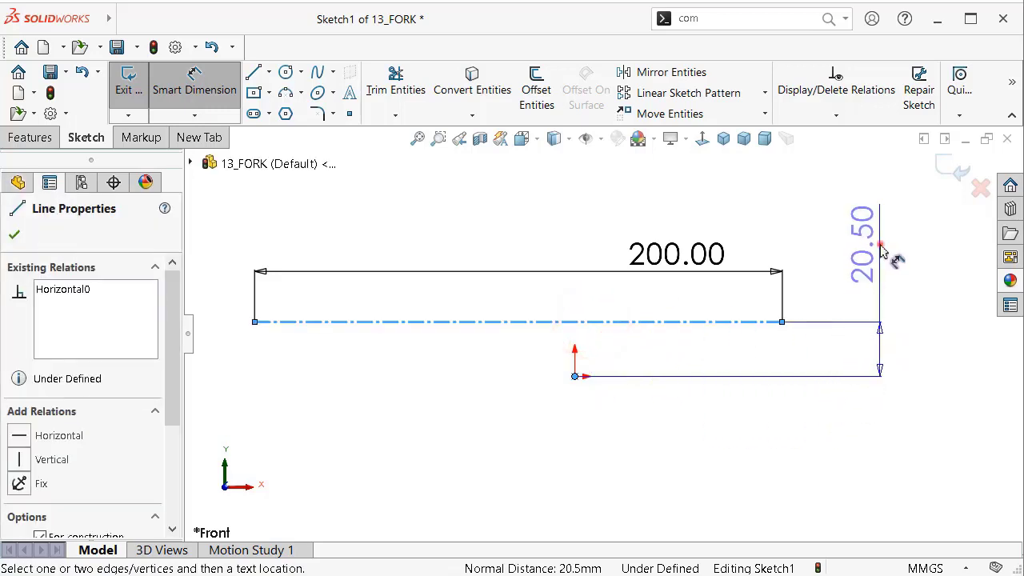
pyautogui.click(881, 253)
pyautogui.write('10')
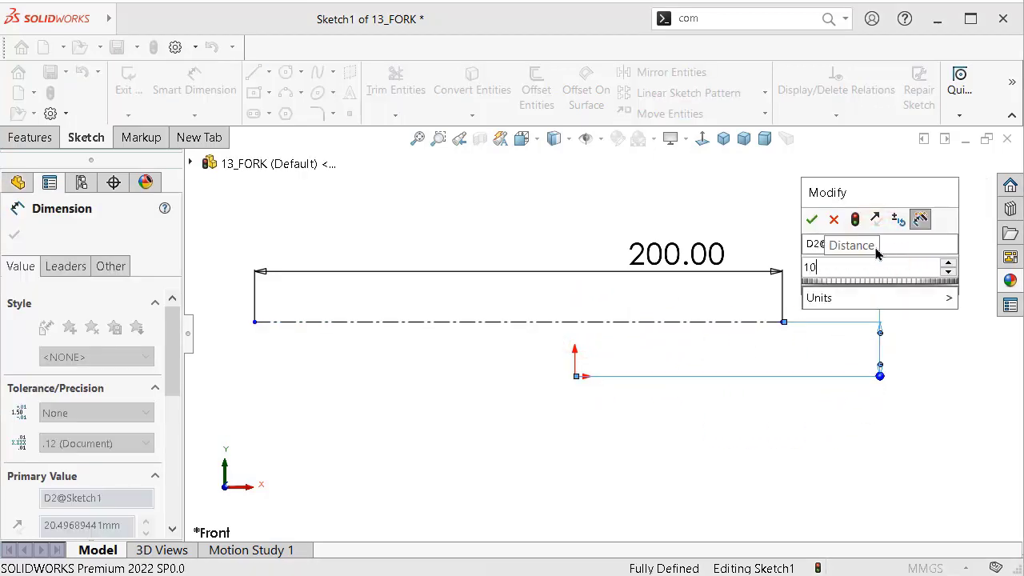
pyautogui.press('Return')
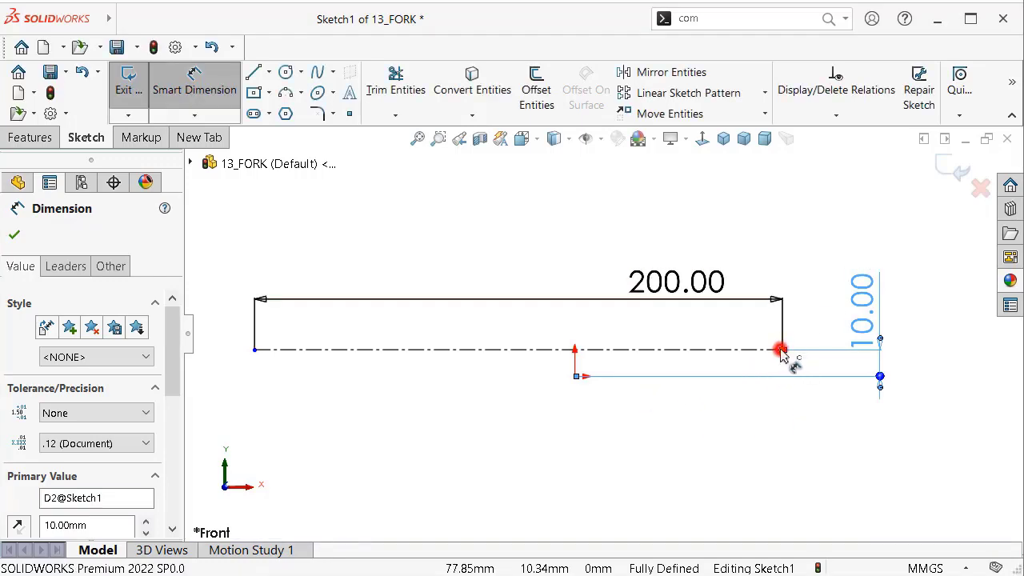
# Step: Set the centerline's right end 77 mm horizontally from the origin, then reposition the 10.00 dimension
pyautogui.click(781, 350)
pyautogui.click(575, 377)
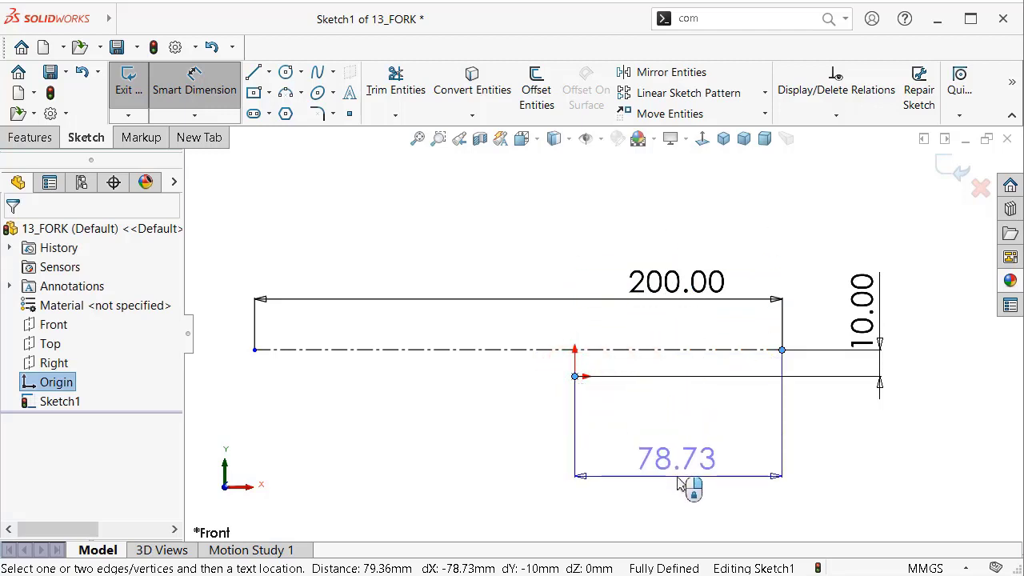
pyautogui.click(677, 486)
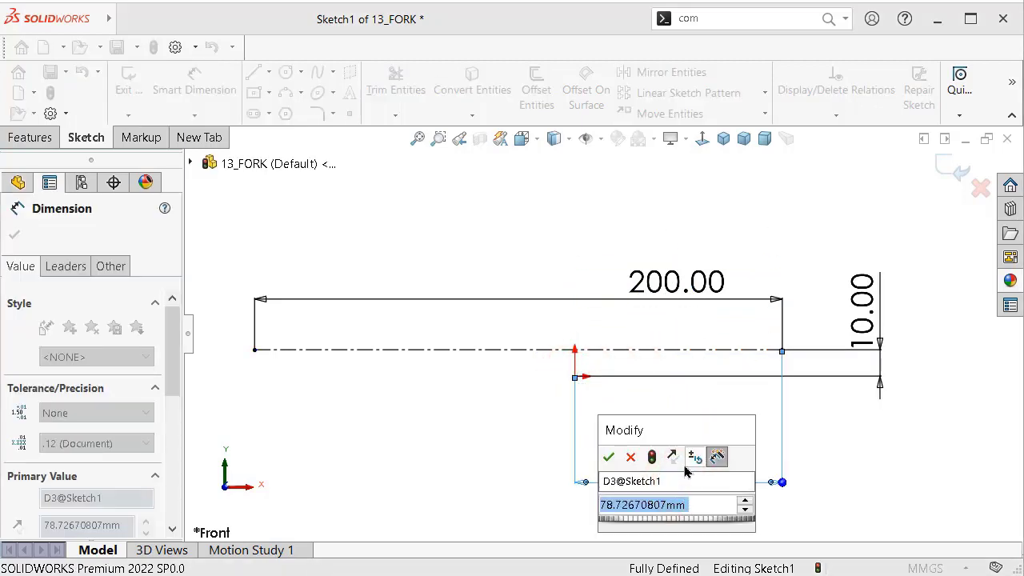
pyautogui.write('77')
pyautogui.press('Return')
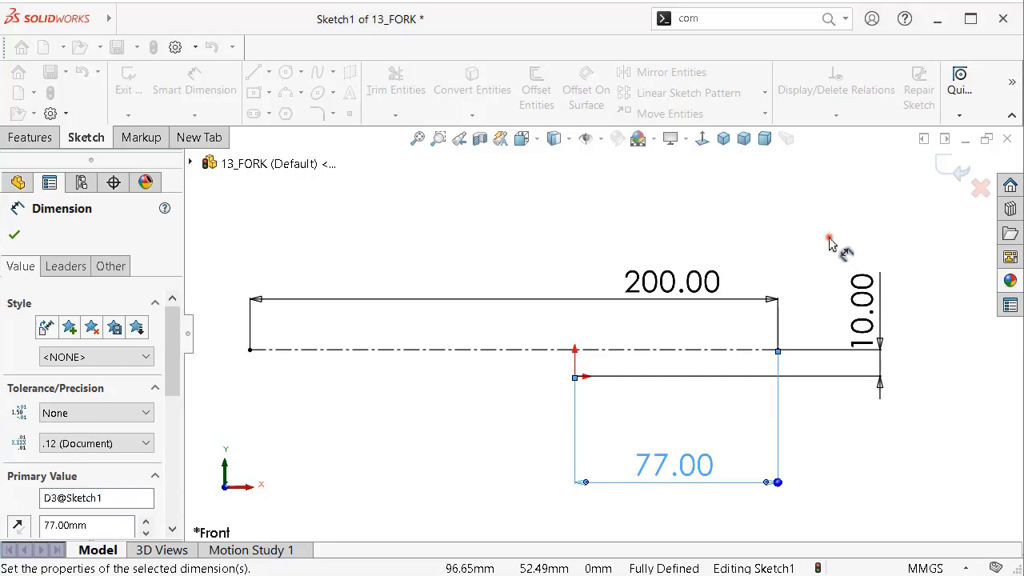
pyautogui.click(831, 240)
pyautogui.moveTo(872, 322); pyautogui.dragTo(925, 474)
pyautogui.click(800, 214)
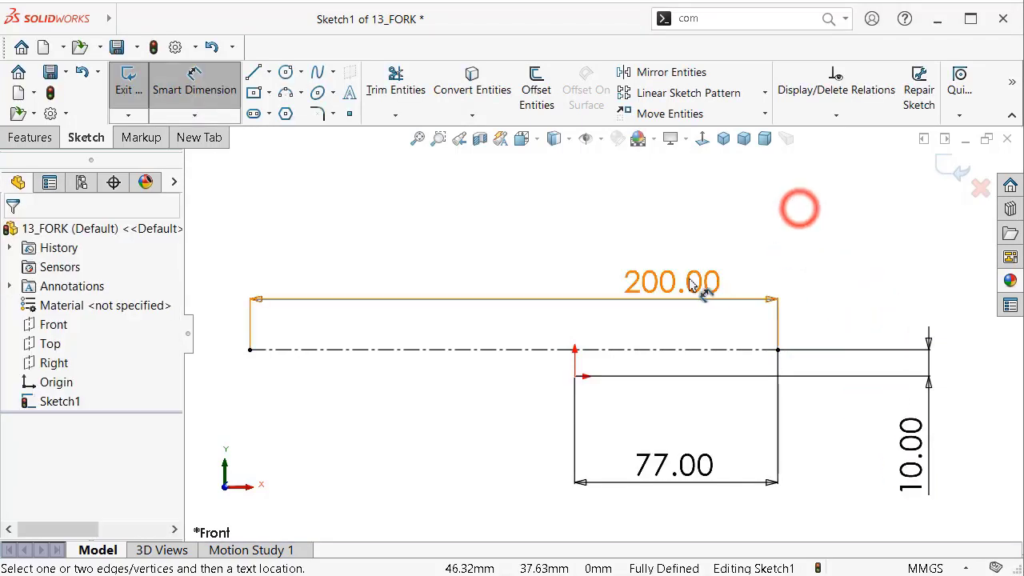
# Step: Move the 200.00 dimension higher above the centerline, discarding a started centerline
pyautogui.moveTo(684, 278); pyautogui.dragTo(664, 242)
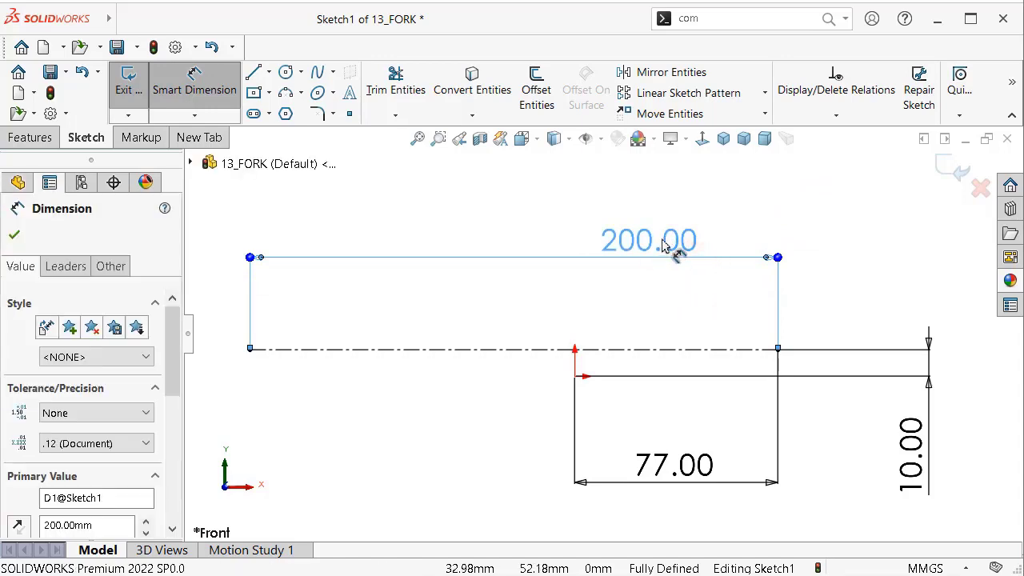
pyautogui.scroll(-2, 784, 349)
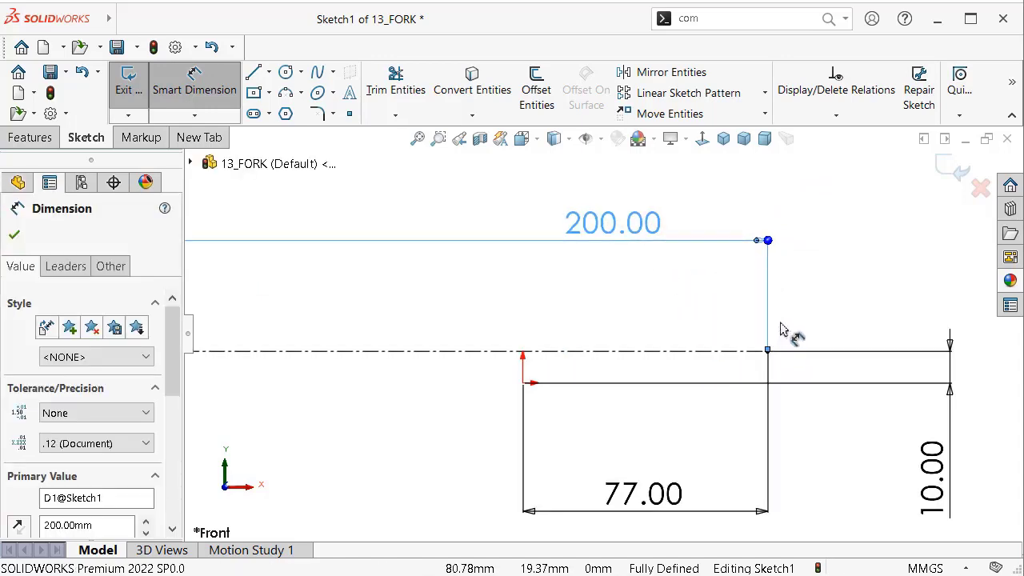
pyautogui.scroll(-2, 783, 330)
pyautogui.scroll(2, 760, 336)
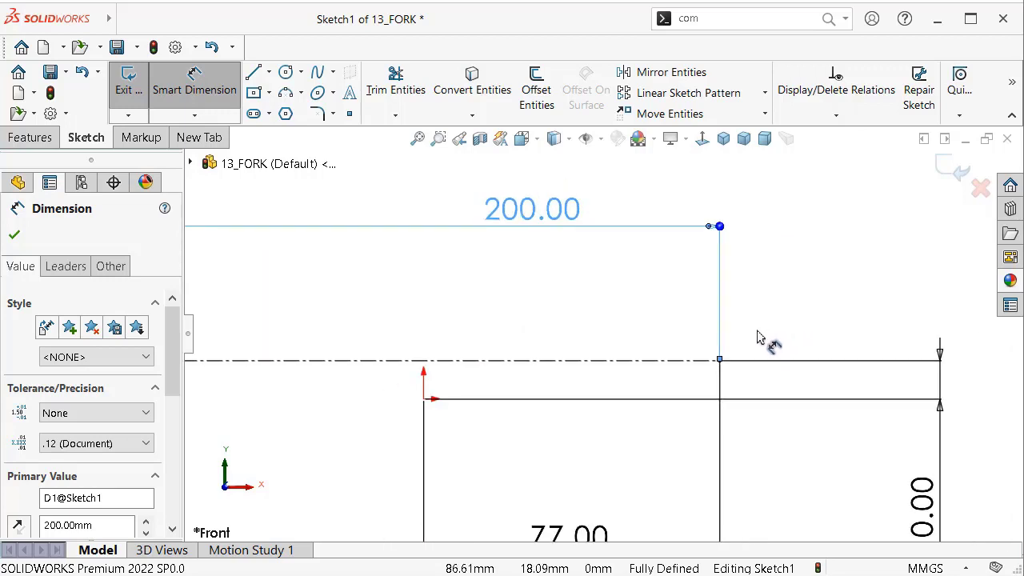
pyautogui.click(272, 79)
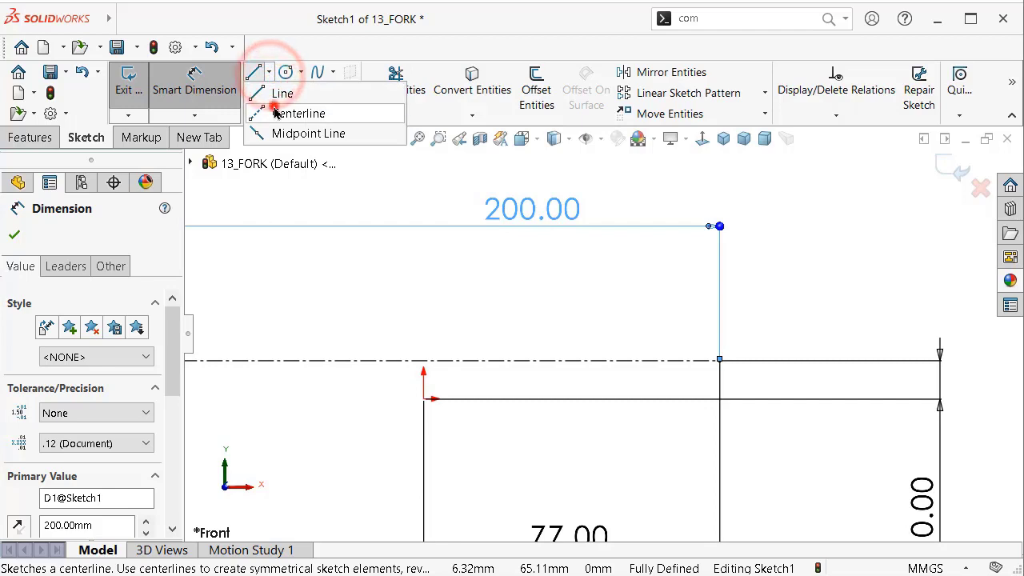
pyautogui.click(276, 108)
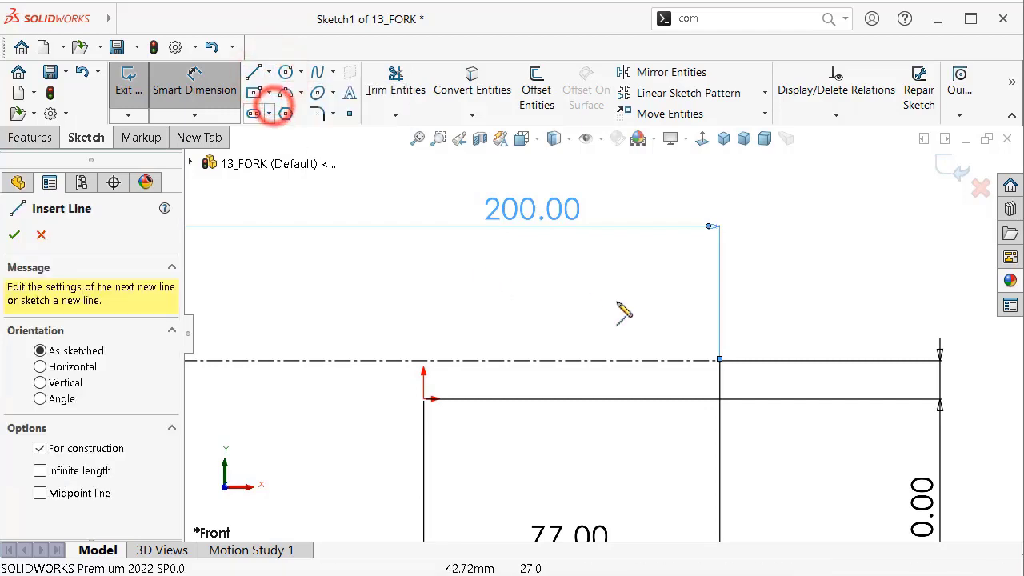
pyautogui.click(721, 322)
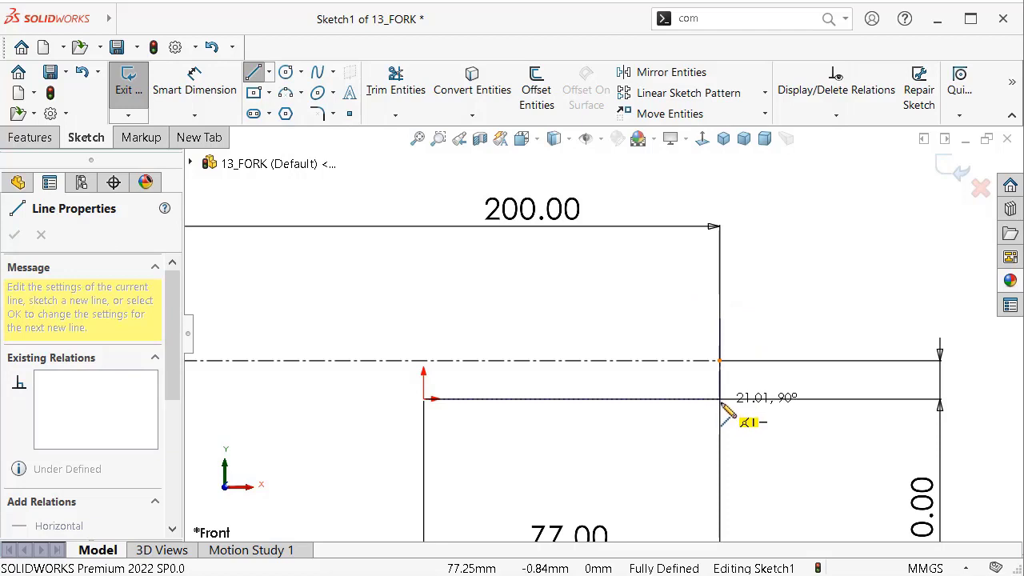
pyautogui.press('Escape')
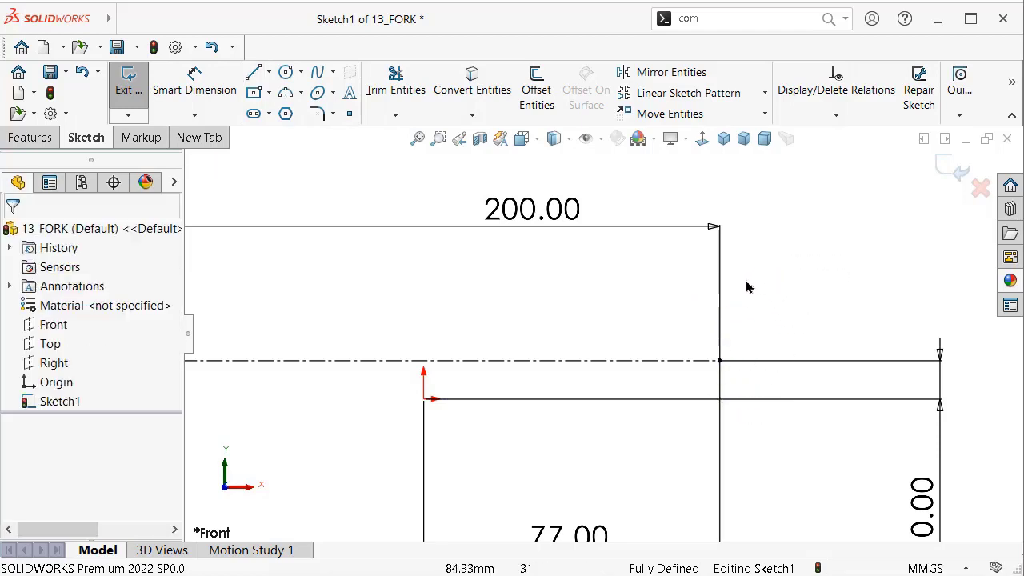
# Step: Turn off View Sketch Dimensions so all sketch dimensions are hidden
pyautogui.scroll(2, 598, 334)
pyautogui.click(603, 140)
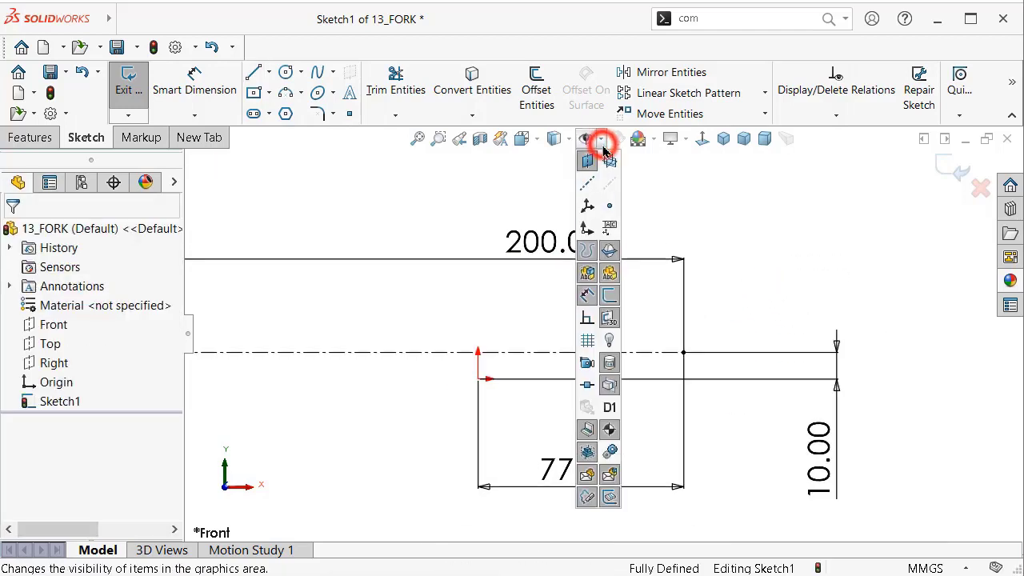
pyautogui.click(588, 298)
pyautogui.click(790, 281)
pyautogui.scroll(-2, 672, 356)
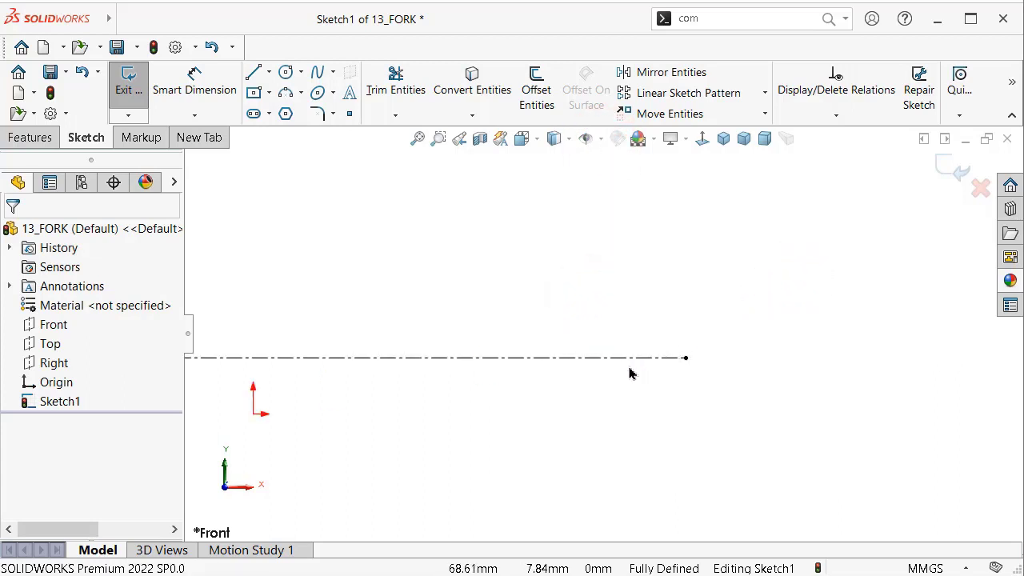
# Step: Sketch connected construction lines from the centerline's right end, down, and left past the origin
pyautogui.click(269, 74)
pyautogui.click(284, 112)
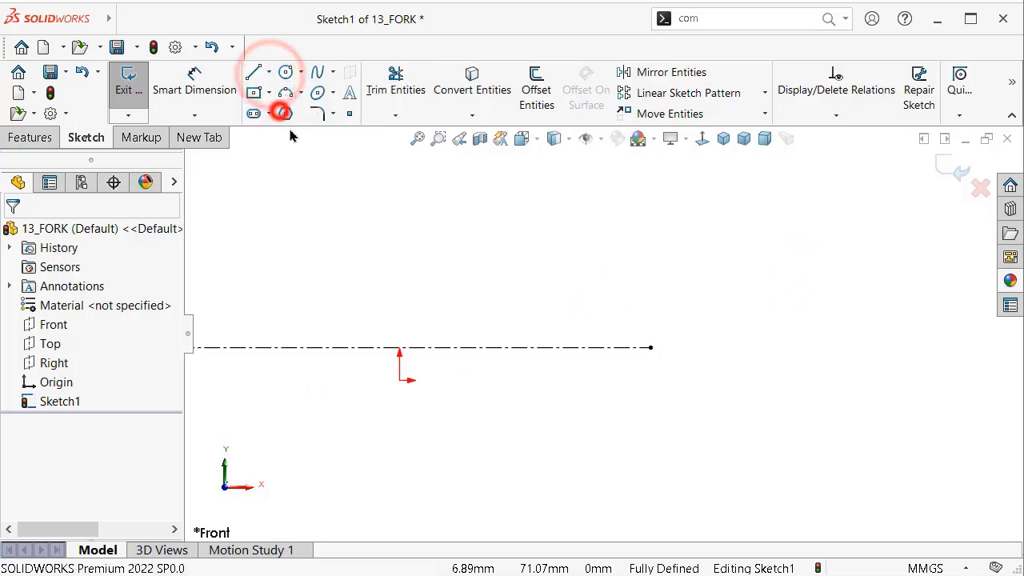
pyautogui.click(650, 299)
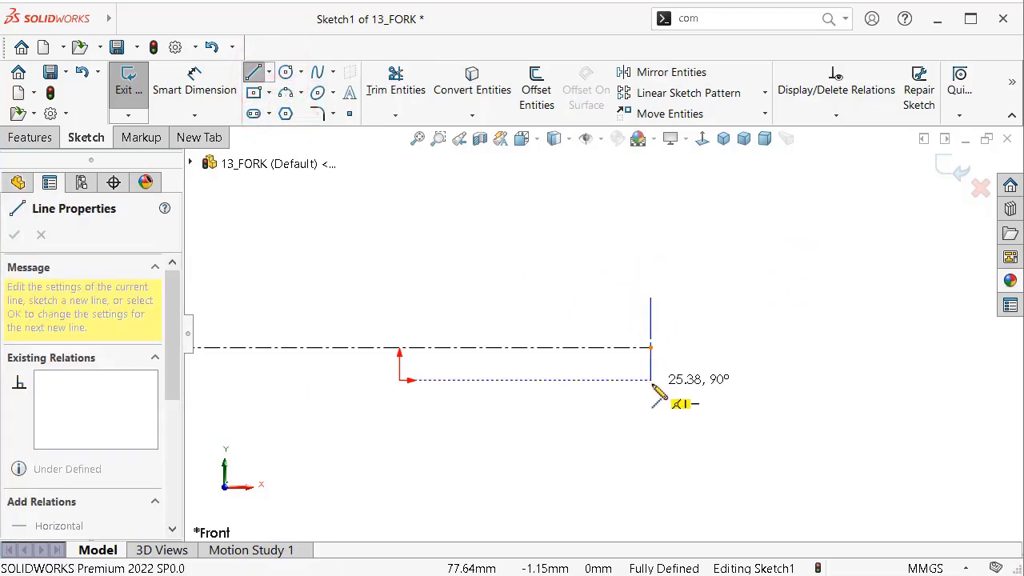
pyautogui.click(651, 380)
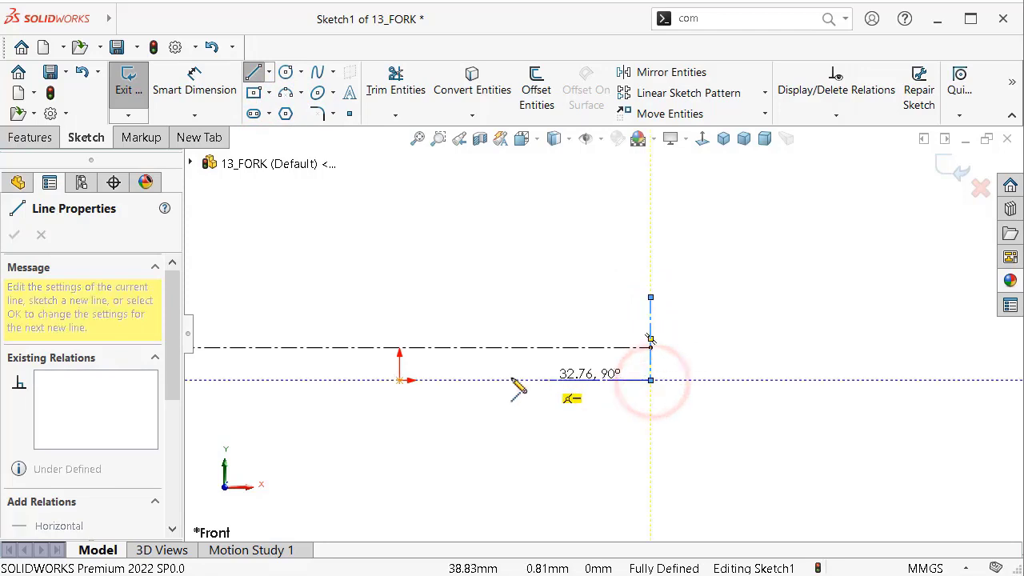
pyautogui.click(399, 380)
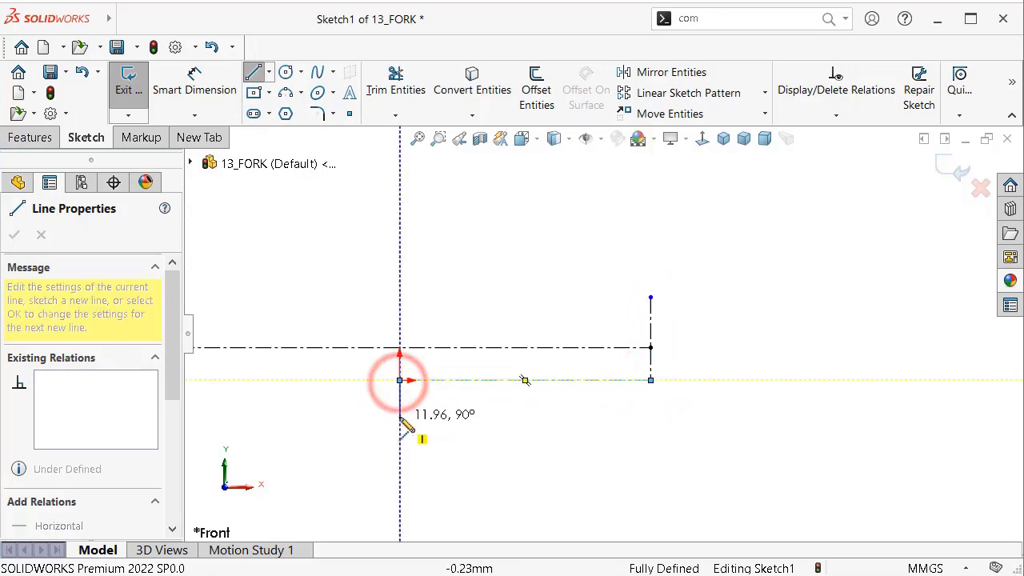
pyautogui.click(400, 414)
pyautogui.scroll(2, 400, 415)
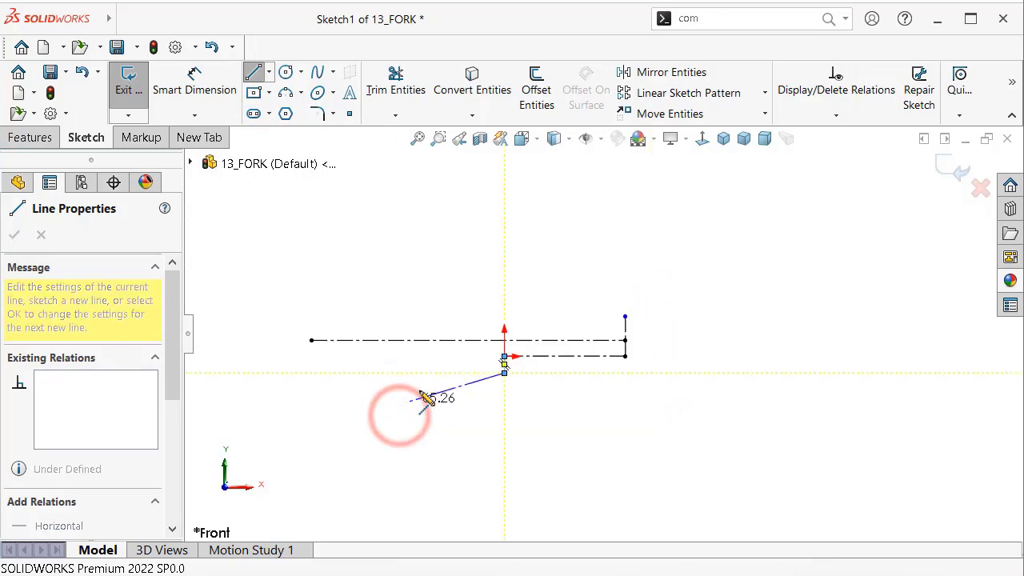
pyautogui.click(384, 371)
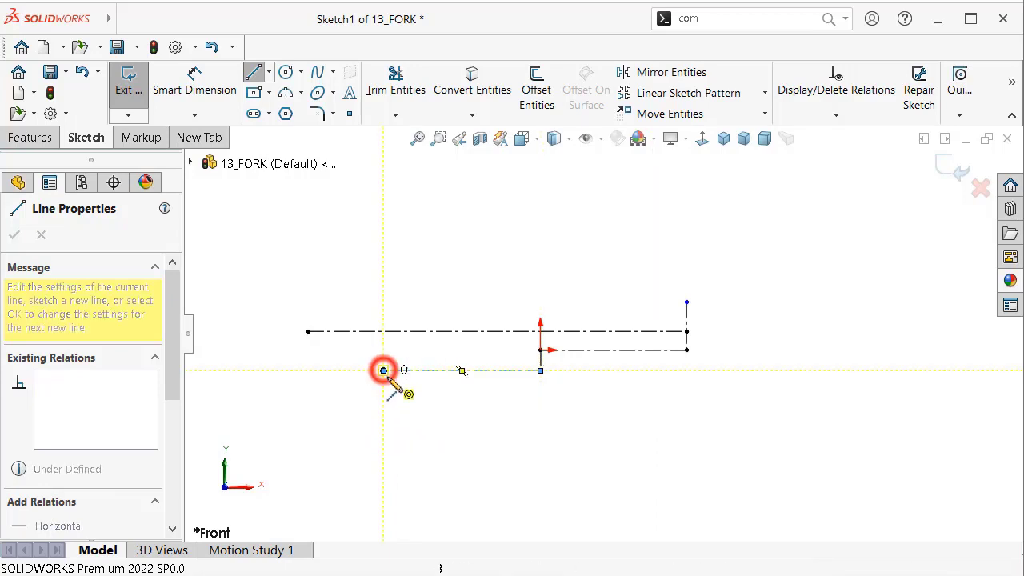
pyautogui.doubleClick(349, 401)
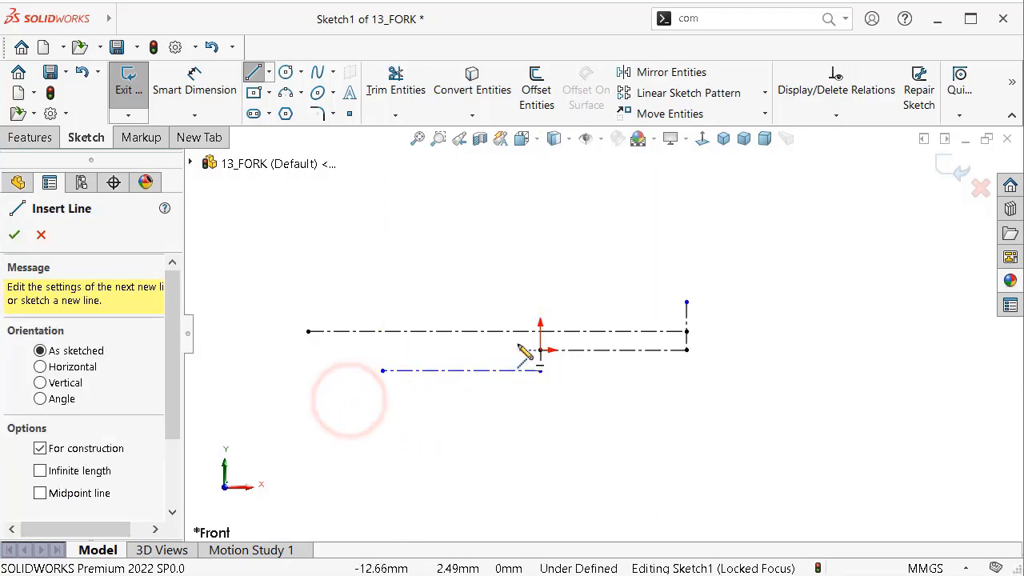
pyautogui.scroll(-3, 528, 351)
pyautogui.moveTo(893, 357); pyautogui.dragTo(869, 264, button='right')
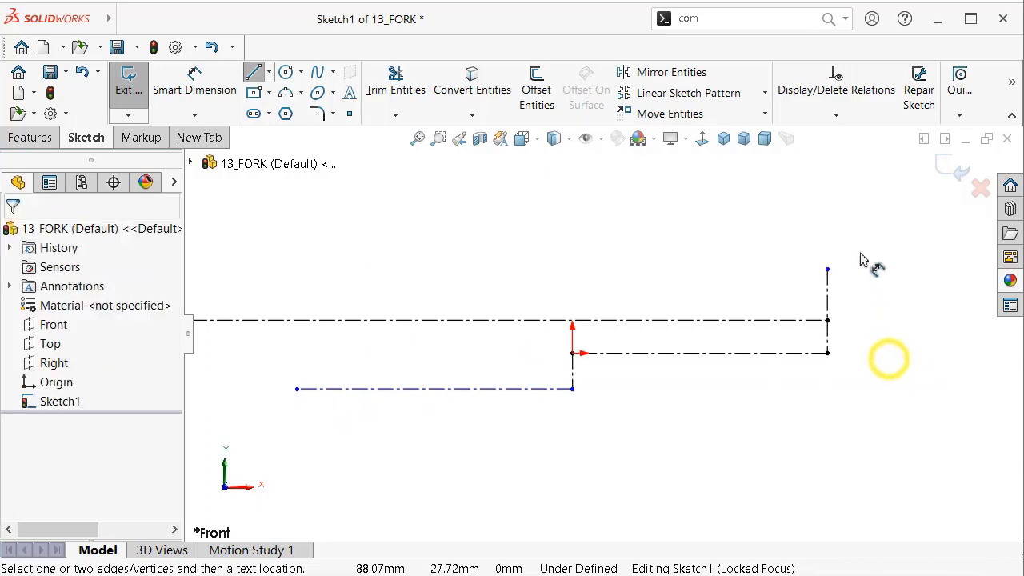
# Step: Dimension the right vertical construction line to 13 mm
pyautogui.click(830, 285)
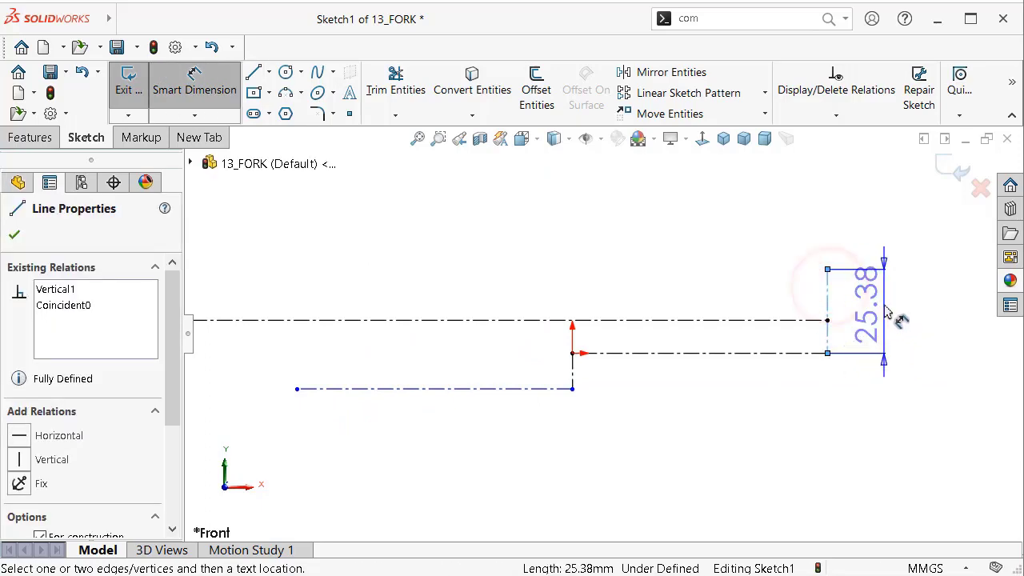
pyautogui.click(887, 308)
pyautogui.write('13')
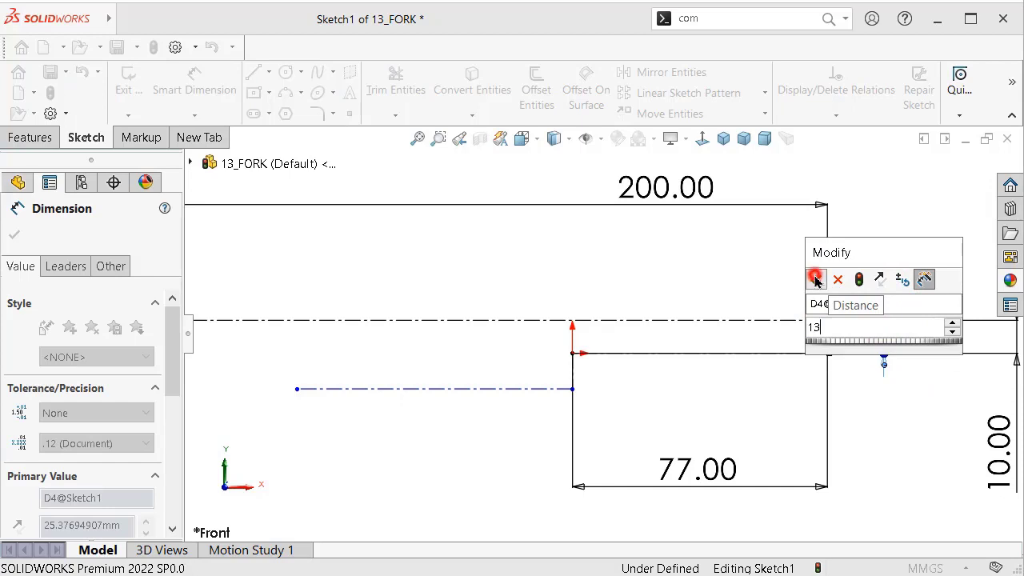
pyautogui.click(816, 279)
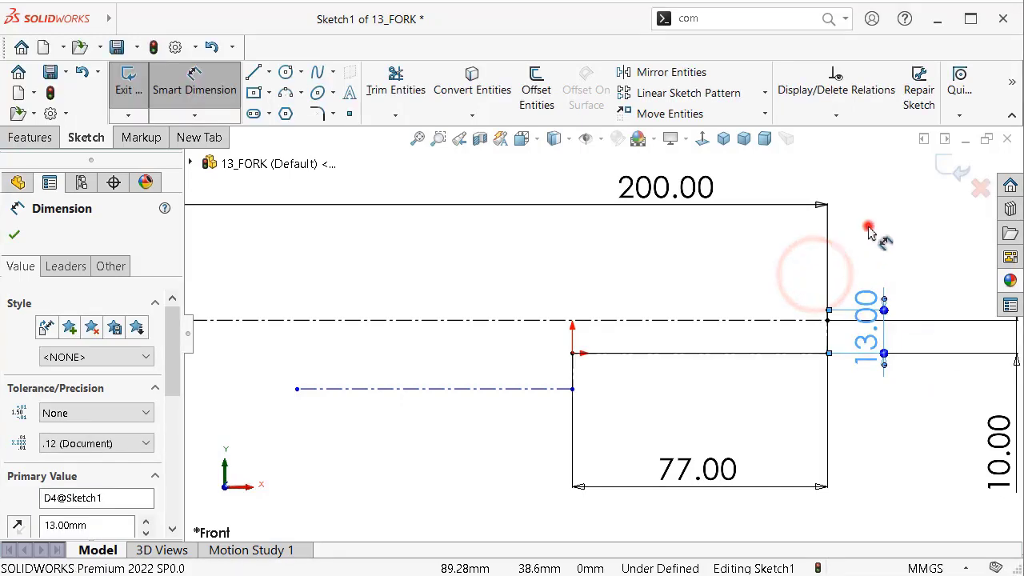
pyautogui.click(867, 226)
pyautogui.scroll(-1, 795, 391)
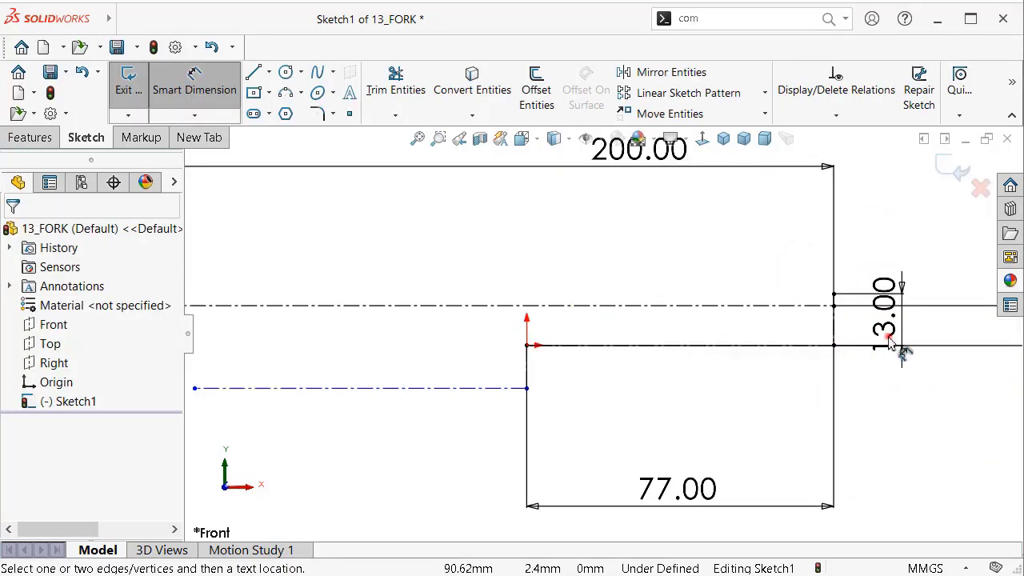
pyautogui.moveTo(888, 340); pyautogui.dragTo(890, 456)
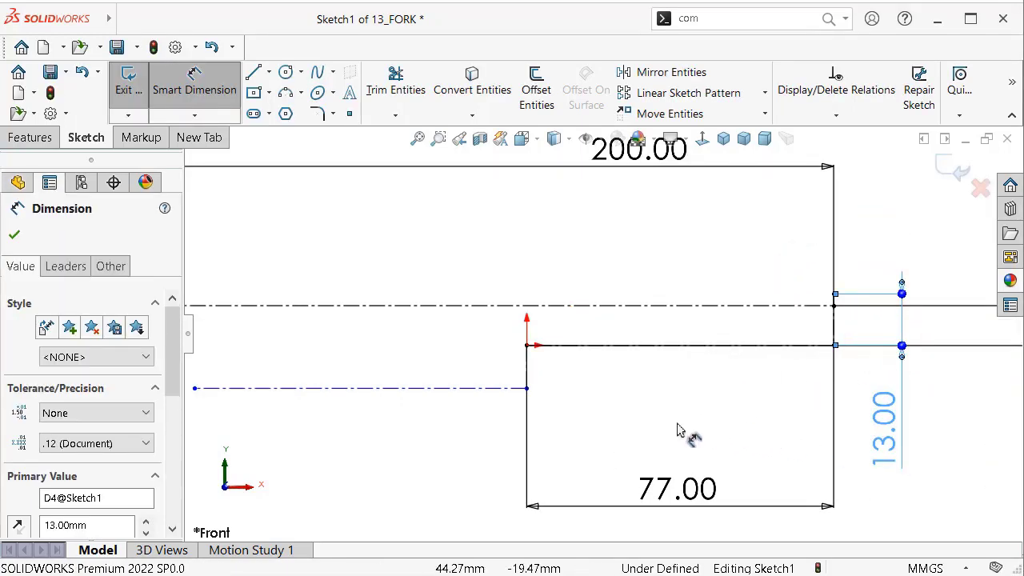
pyautogui.scroll(1, 640, 428)
pyautogui.scroll(2, 576, 420)
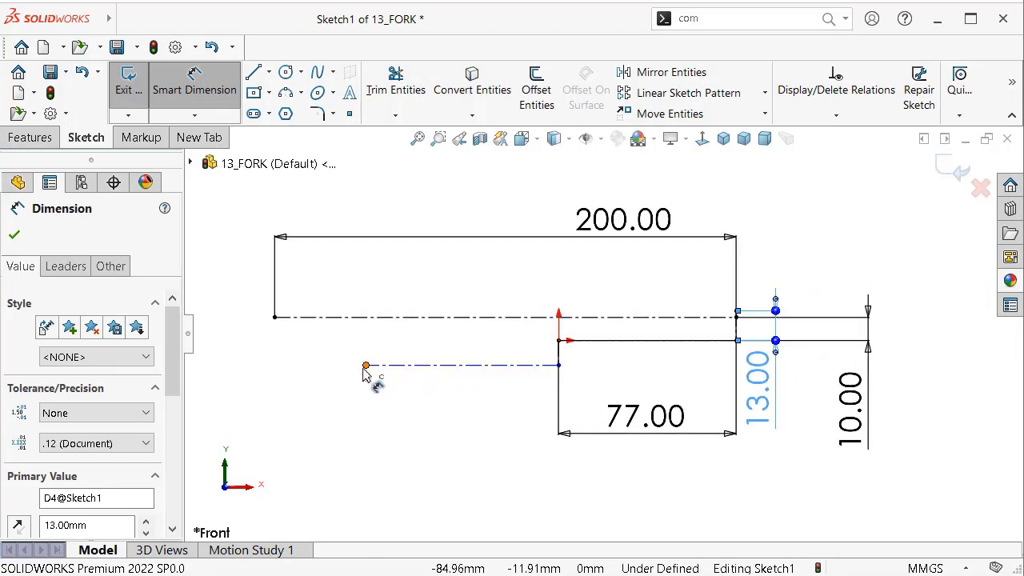
# Step: Dimension the short vertical drop at the origin to 4 mm
pyautogui.click(558, 359)
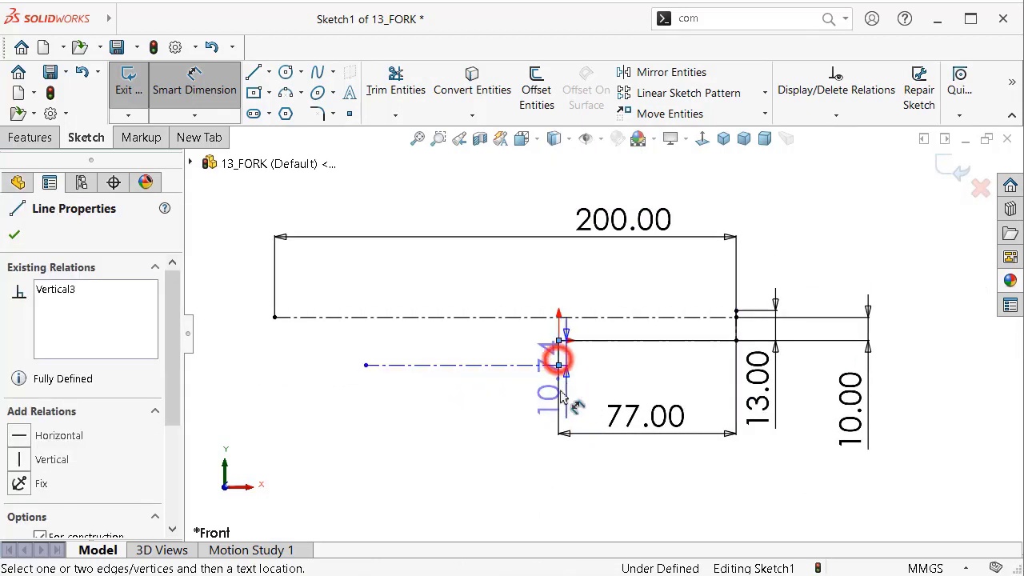
pyautogui.click(514, 428)
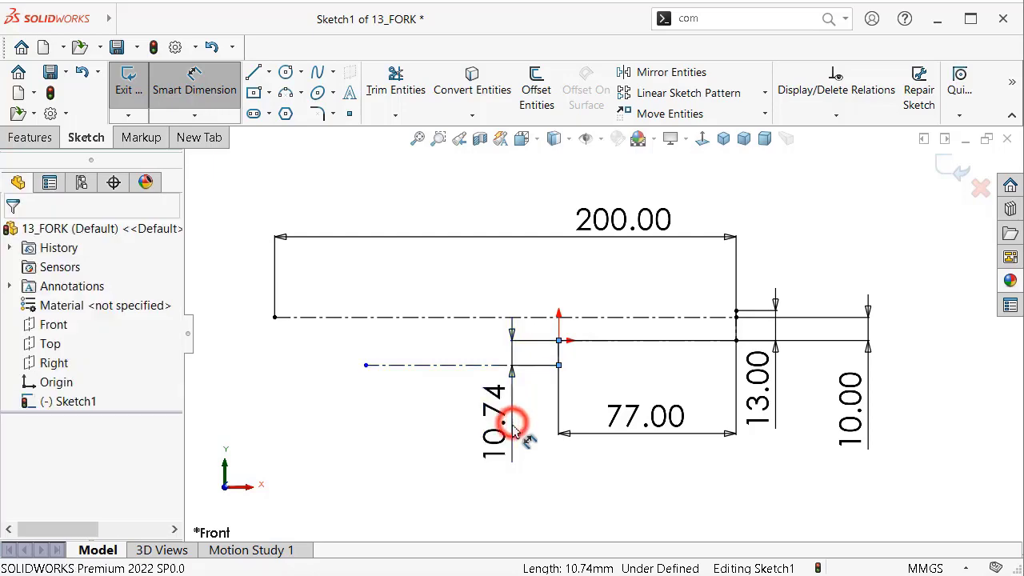
pyautogui.write('4')
pyautogui.press('Return')
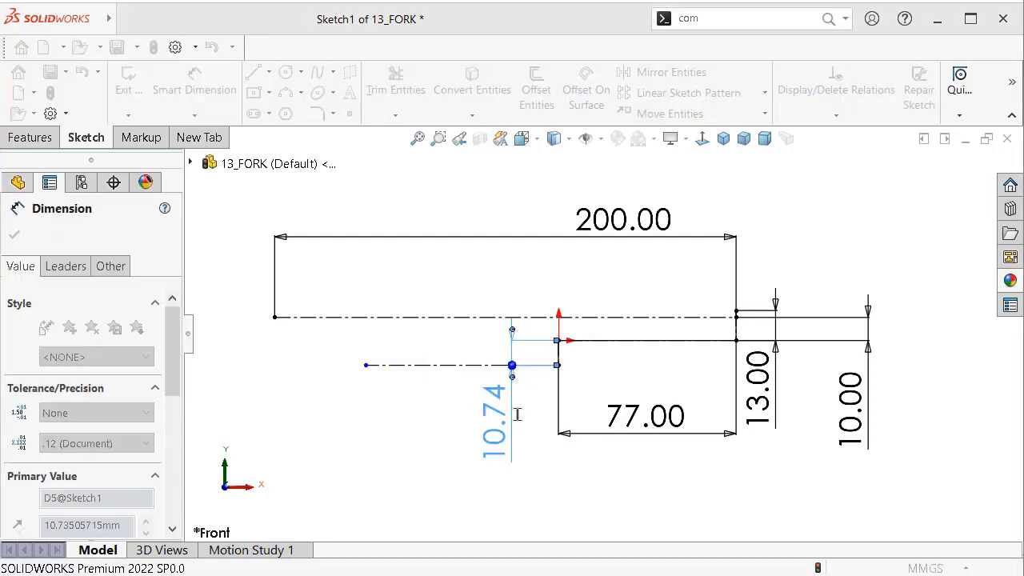
pyautogui.click(427, 444)
pyautogui.scroll(-3, 439, 369)
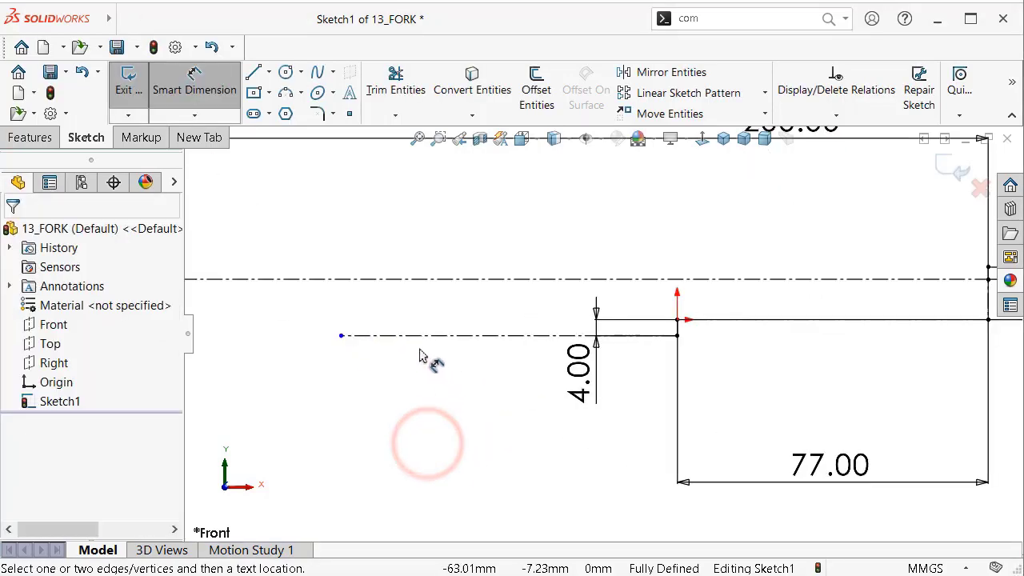
# Step: Set the lower line's left end 40 mm horizontally from the centerline's left end
pyautogui.click(341, 339)
pyautogui.scroll(2, 281, 329)
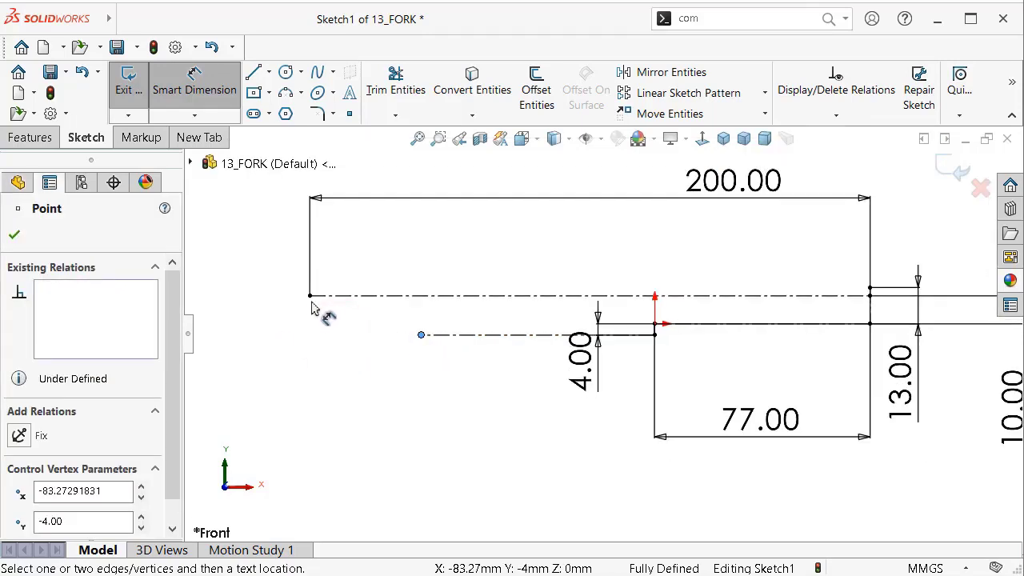
pyautogui.click(310, 297)
pyautogui.click(355, 412)
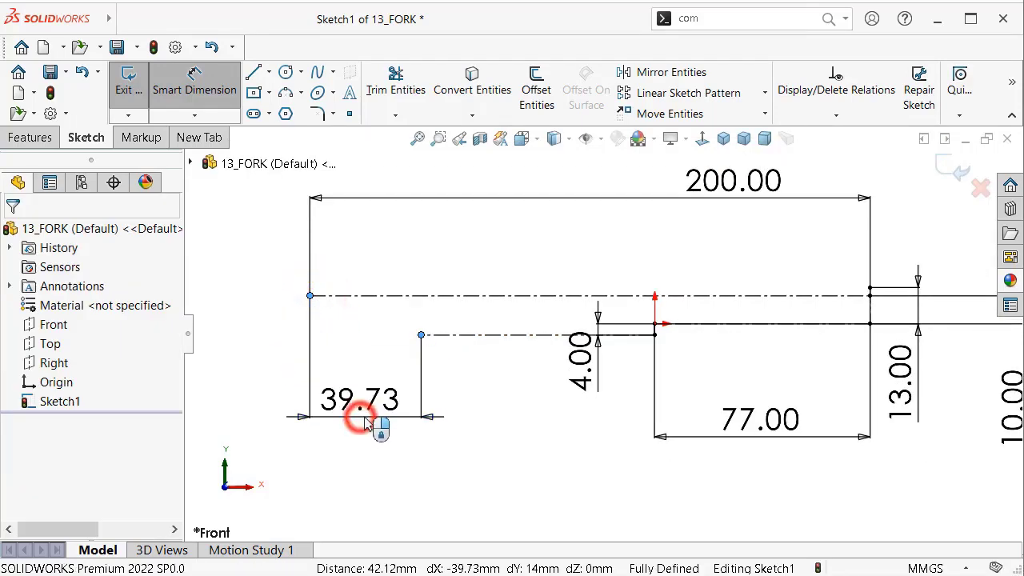
pyautogui.write('40')
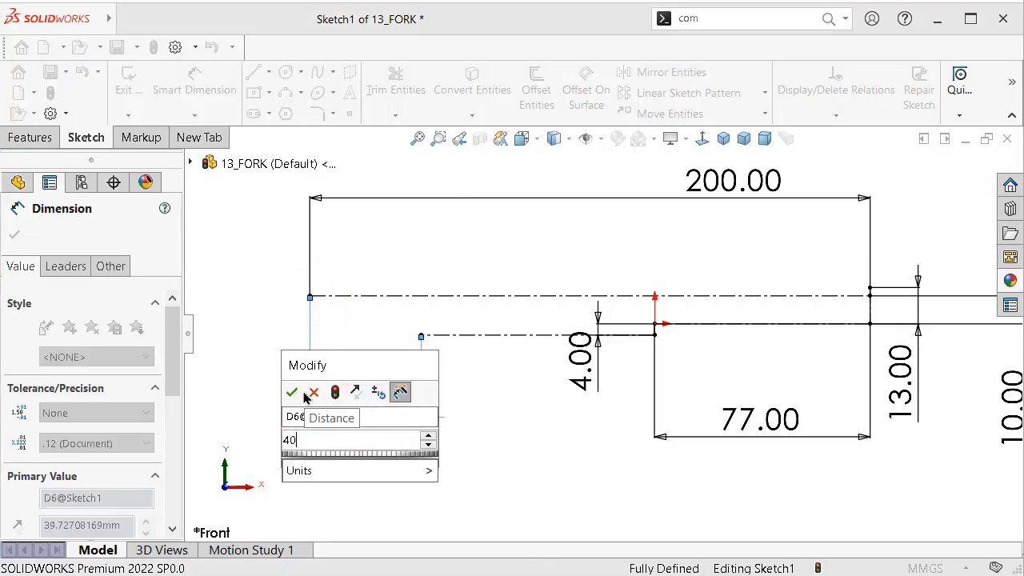
pyautogui.click(295, 392)
pyautogui.scroll(-2, 480, 320)
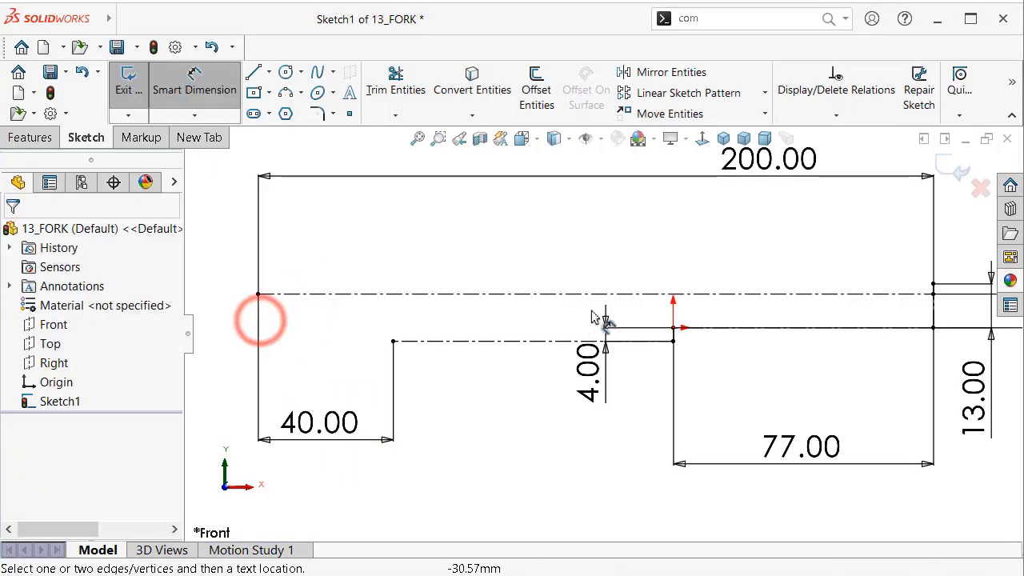
pyautogui.scroll(3, 680, 328)
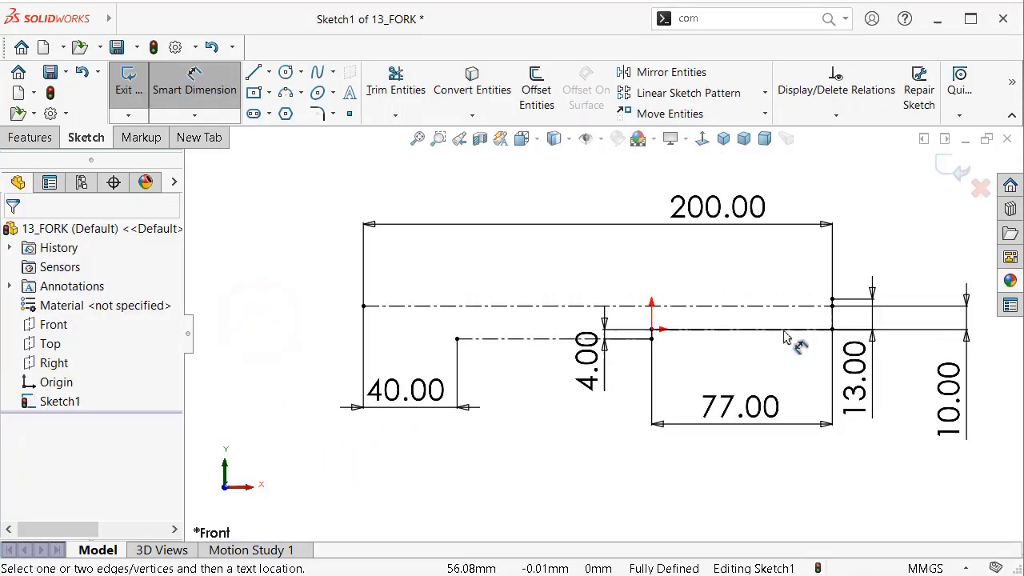
# Step: Hide then re-show sketch dimensions, fit the view, and exit the sketch
pyautogui.click(601, 140)
pyautogui.click(589, 295)
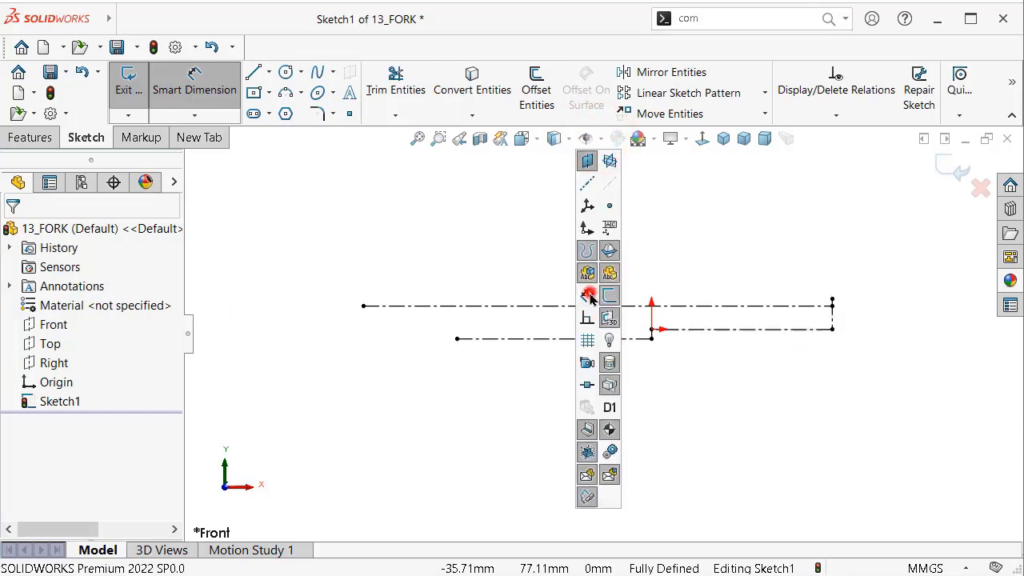
pyautogui.click(450, 236)
pyautogui.scroll(-2, 808, 328)
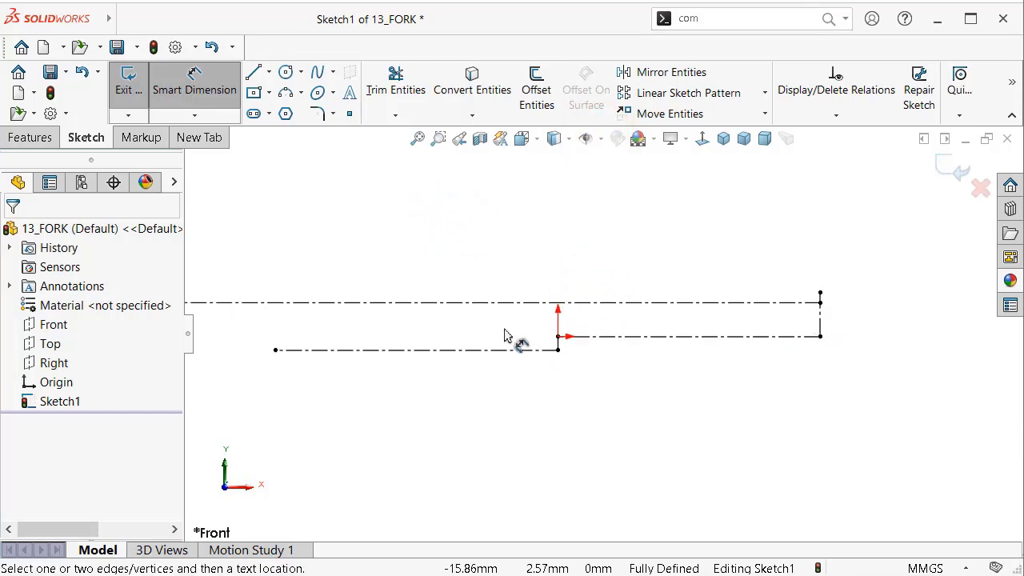
pyautogui.scroll(1, 504, 337)
pyautogui.click(569, 139)
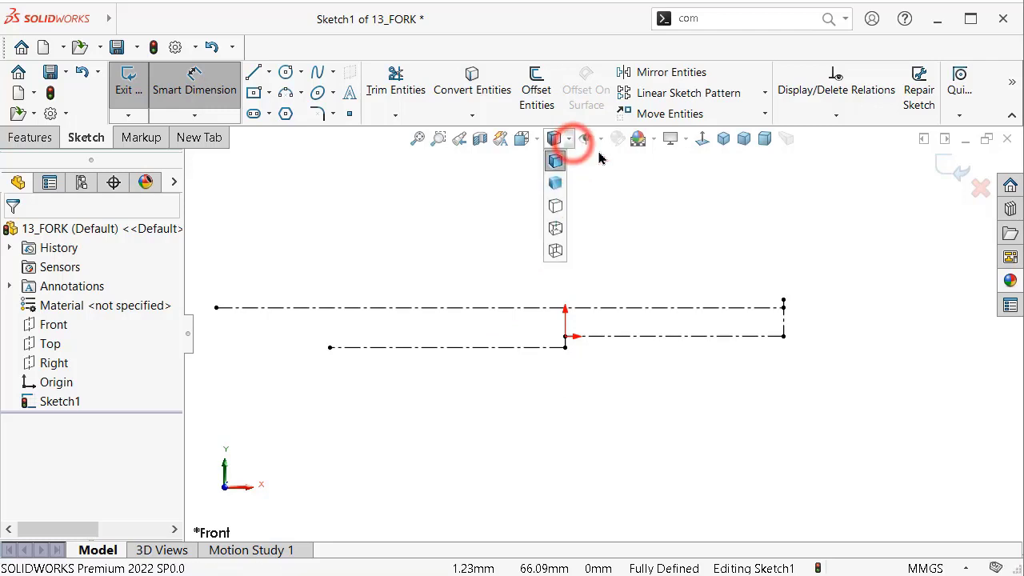
pyautogui.click(592, 296)
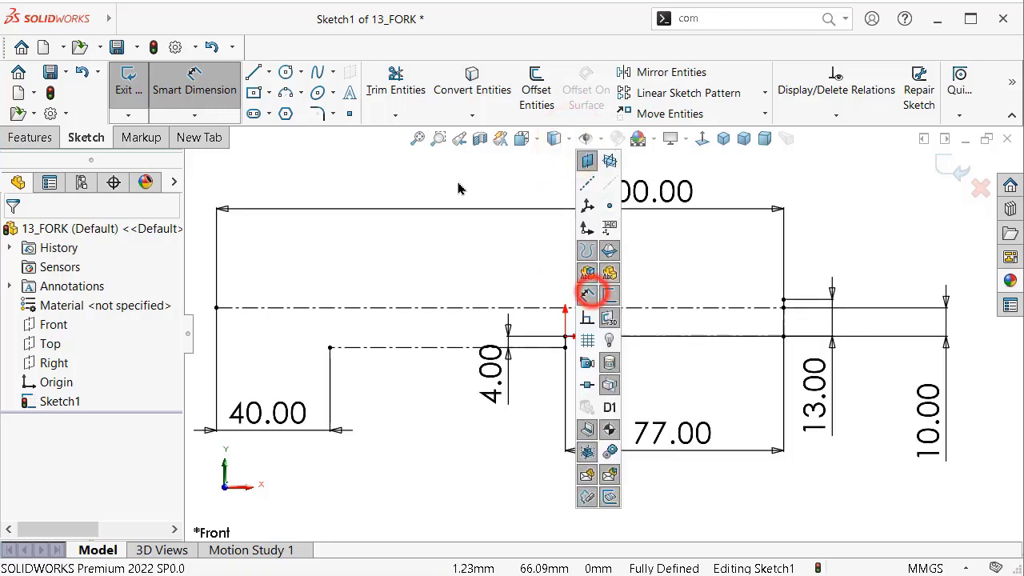
pyautogui.click(423, 173)
pyautogui.press('f')
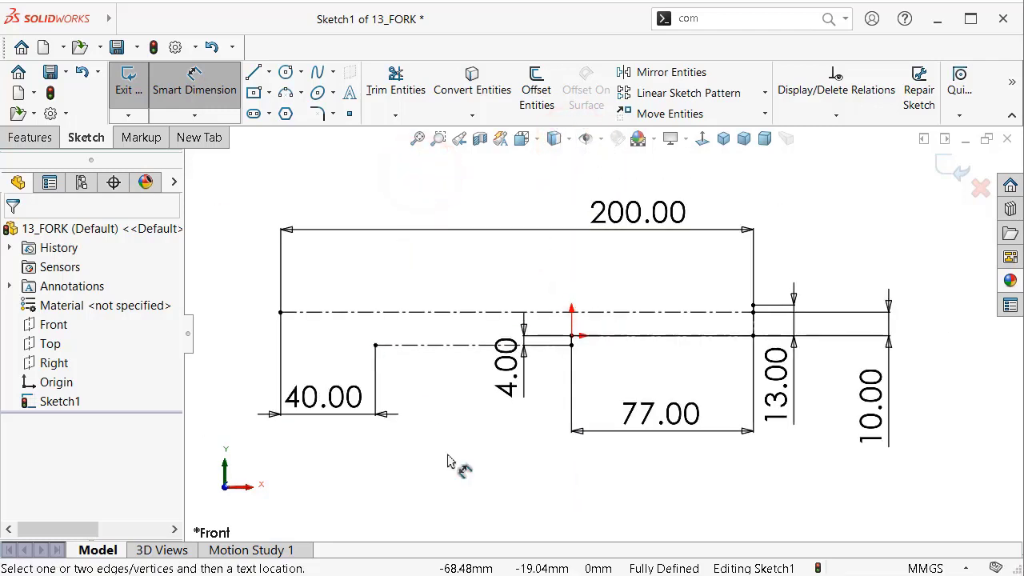
pyautogui.click(128, 80)
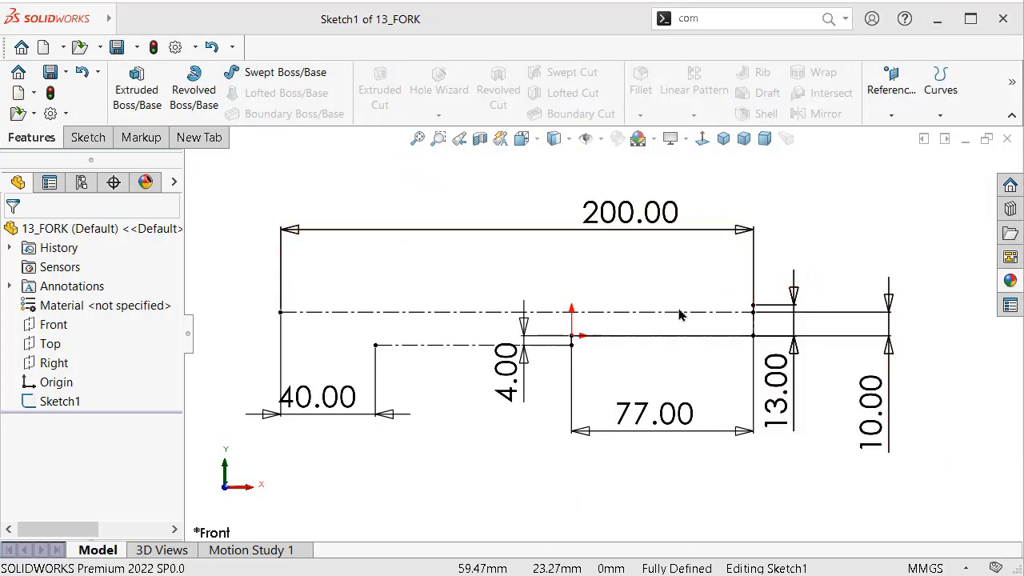
# Step: Reopen Sketch1 and place a sketch point left of the origin
pyautogui.doubleClick(560, 304)
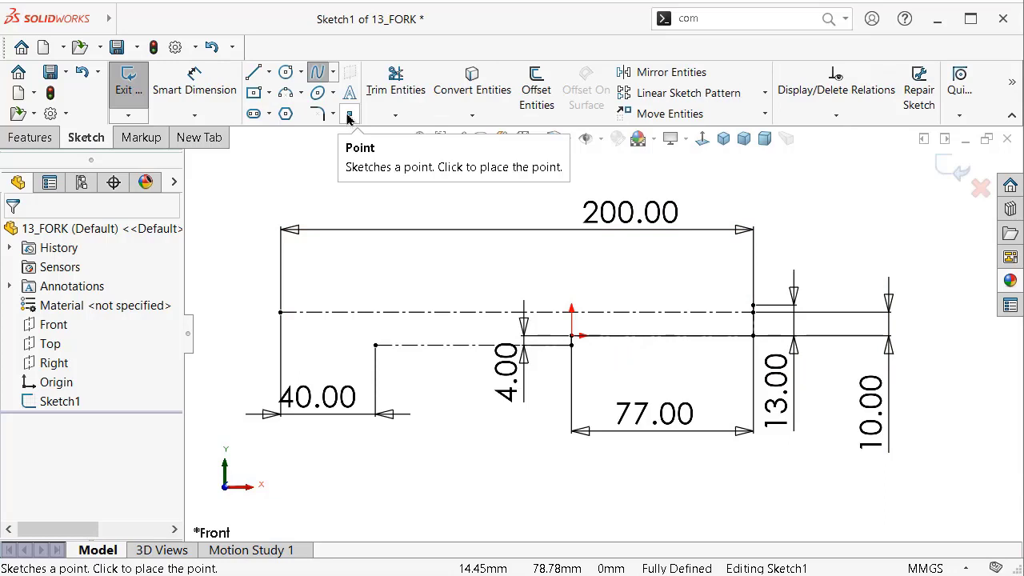
pyautogui.click(349, 114)
pyautogui.scroll(-3, 512, 352)
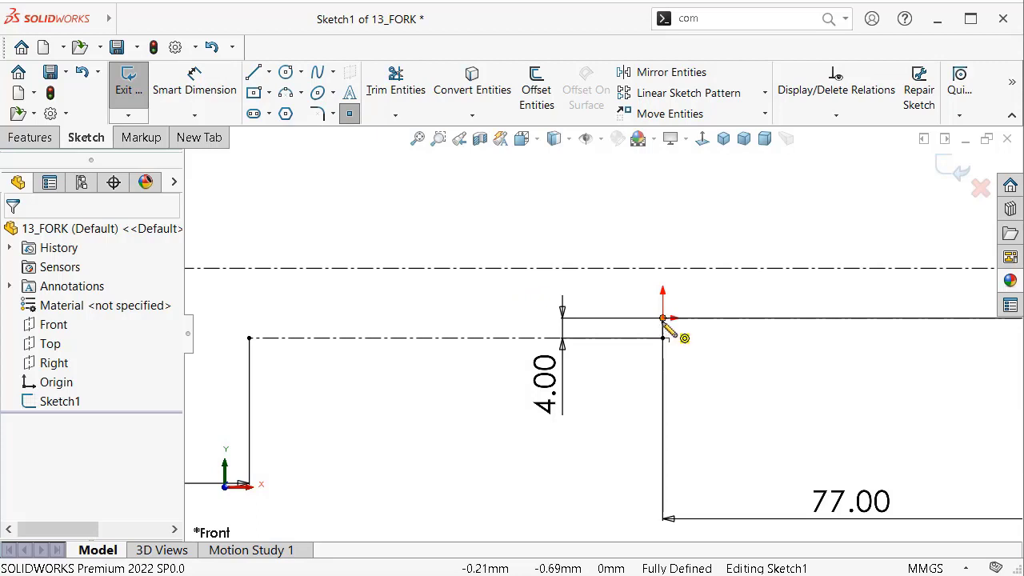
pyautogui.click(480, 290)
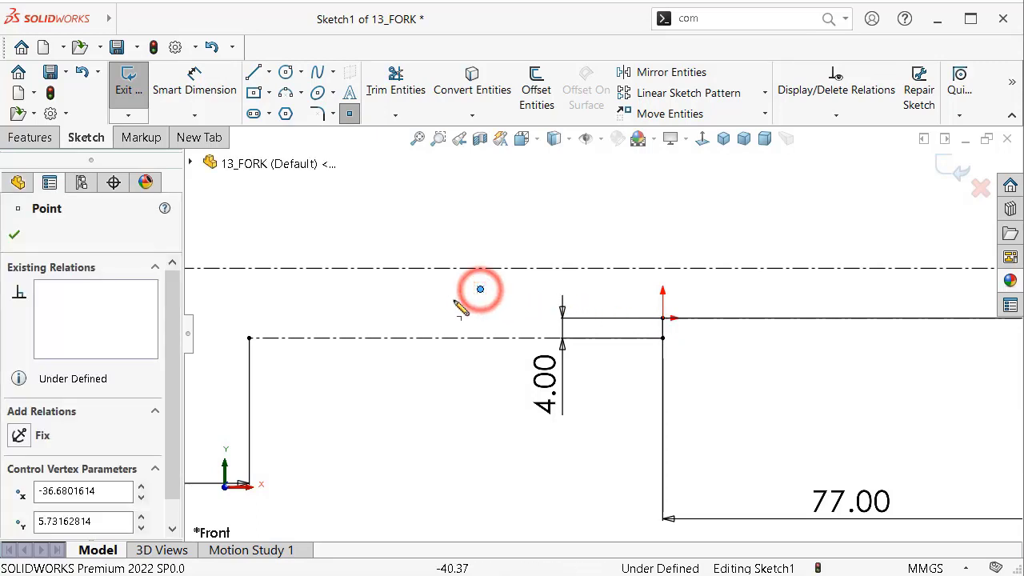
# Step: Dimension the point 5.00 mm vertically from the line endpoint
pyautogui.click(194, 80)
pyautogui.click(480, 289)
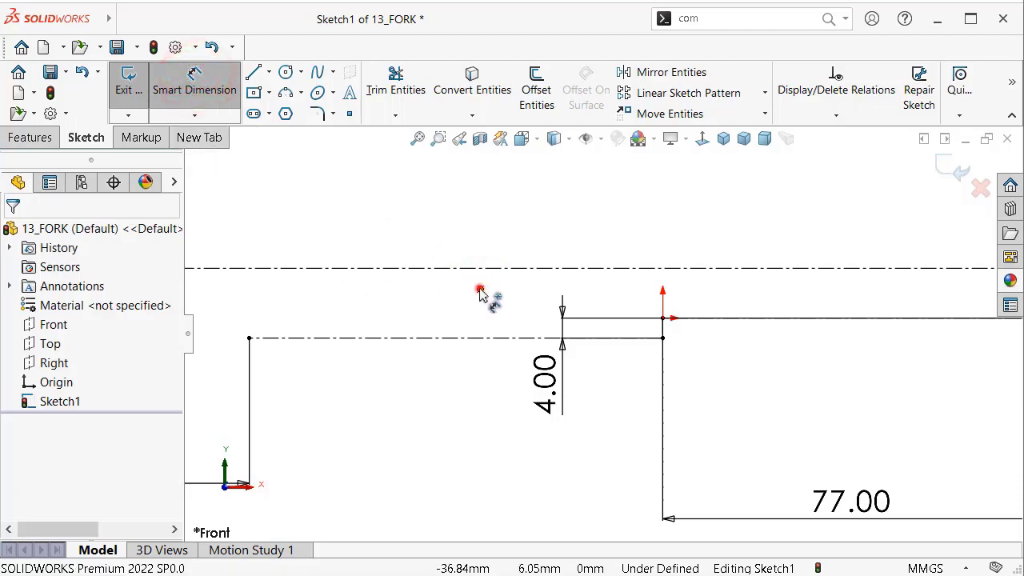
pyautogui.click(662, 318)
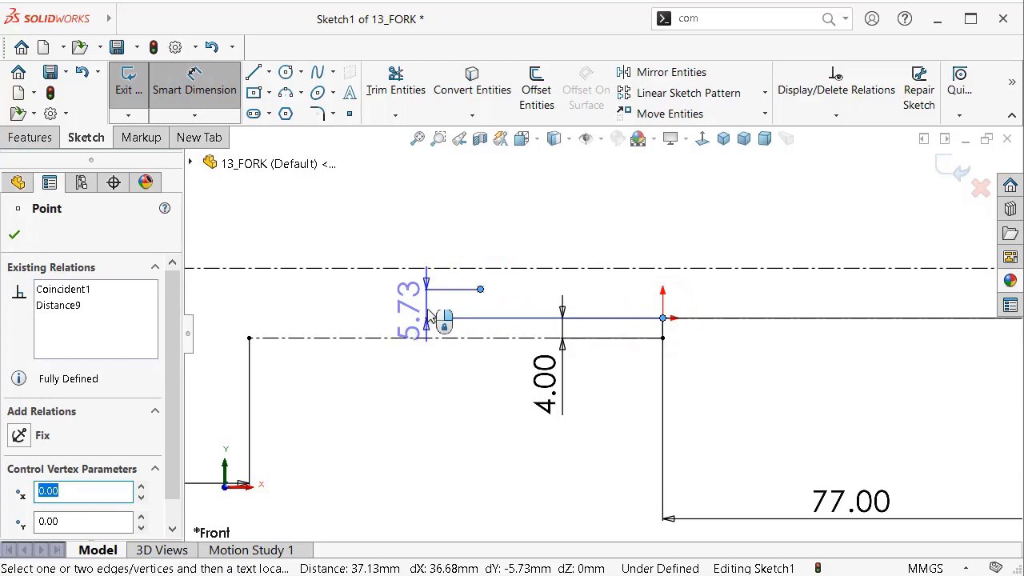
pyautogui.click(429, 320)
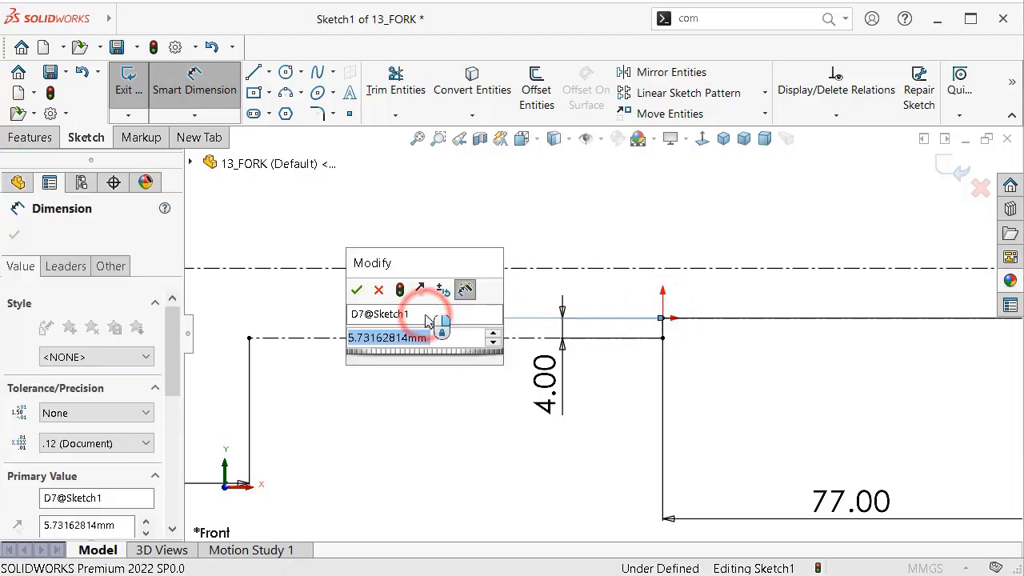
pyautogui.write('5')
pyautogui.press('Return')
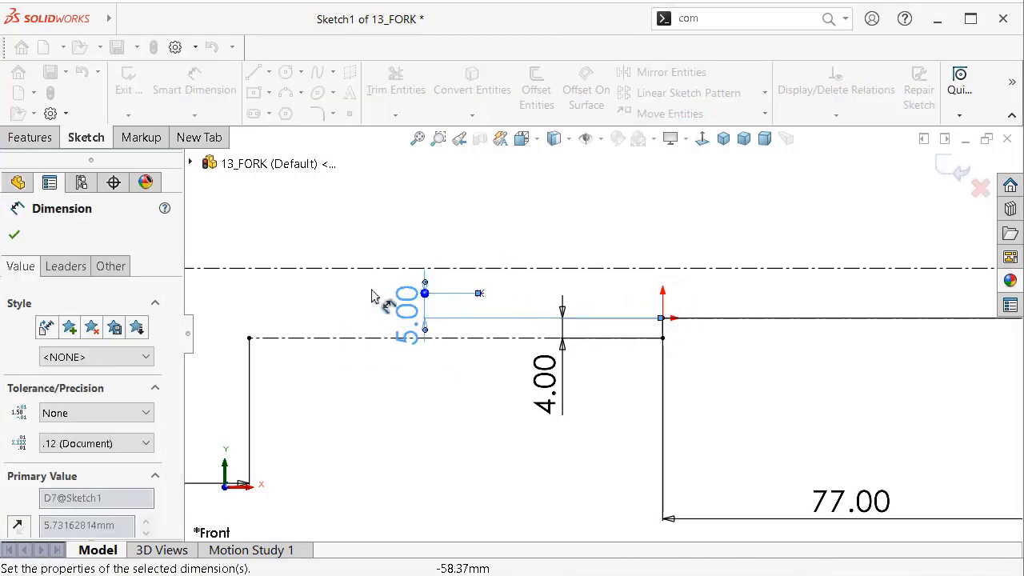
pyautogui.click(366, 223)
pyautogui.scroll(2, 406, 280)
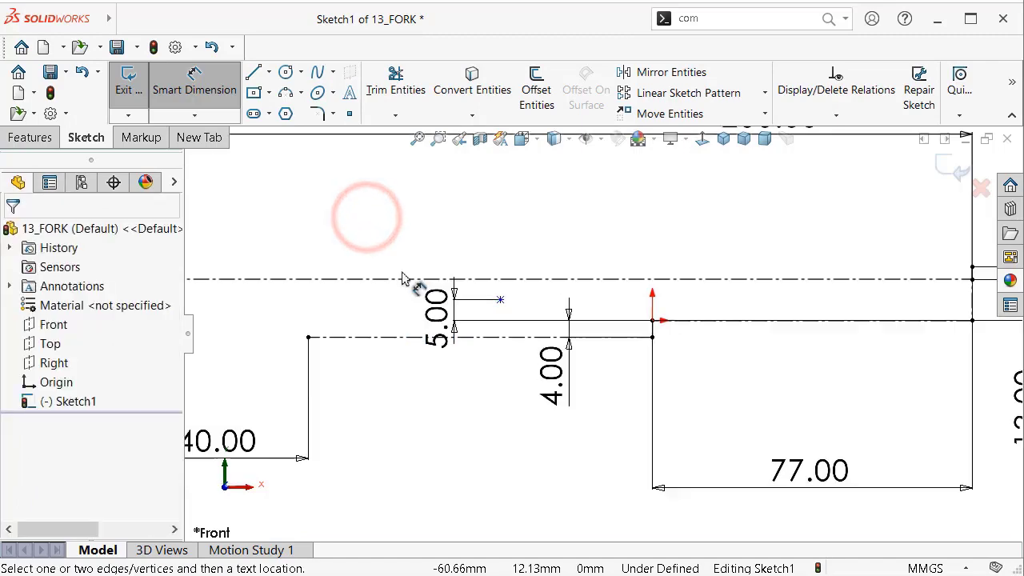
pyautogui.scroll(2, 506, 292)
pyautogui.scroll(-2, 606, 312)
pyautogui.scroll(-3, 590, 324)
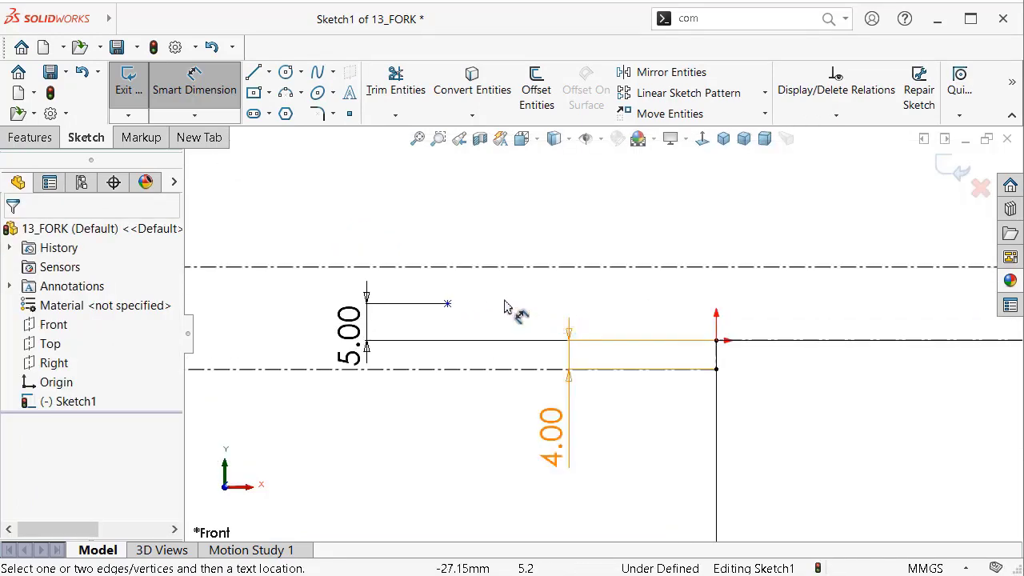
# Step: Dimension the point 36.00 mm horizontally from the origin
pyautogui.click(448, 303)
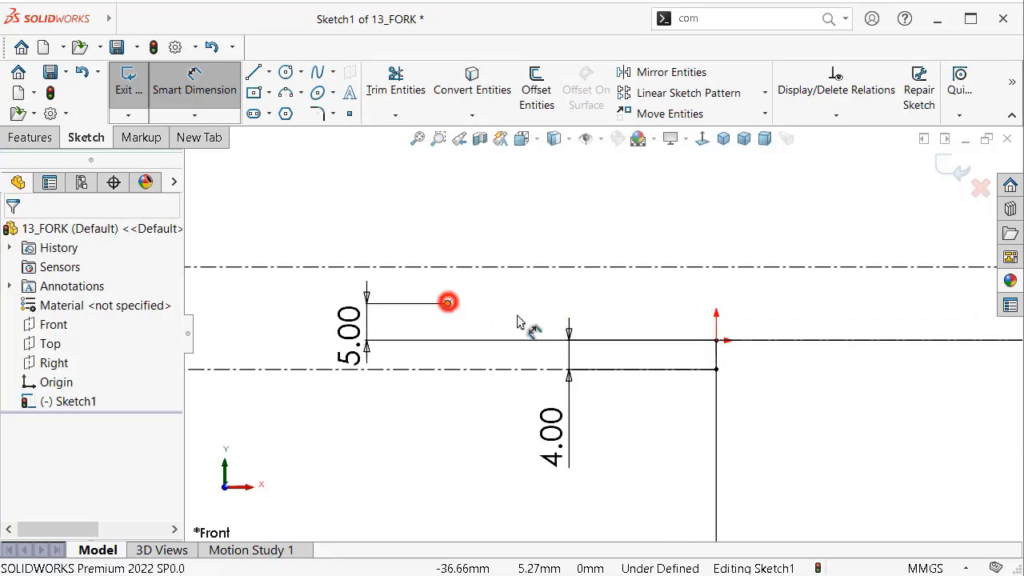
pyautogui.click(716, 340)
pyautogui.click(589, 241)
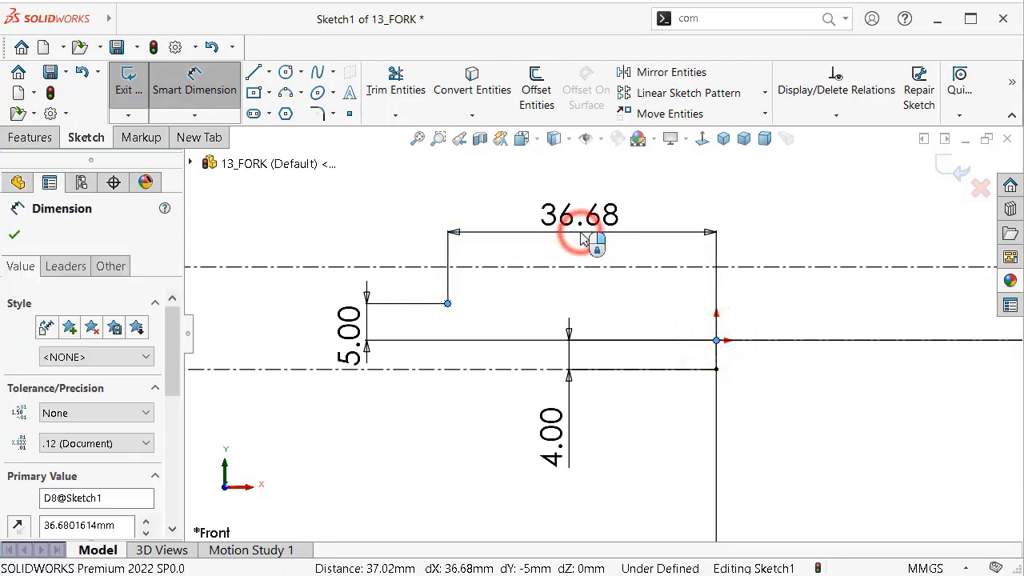
pyautogui.write('36')
pyautogui.click(512, 207)
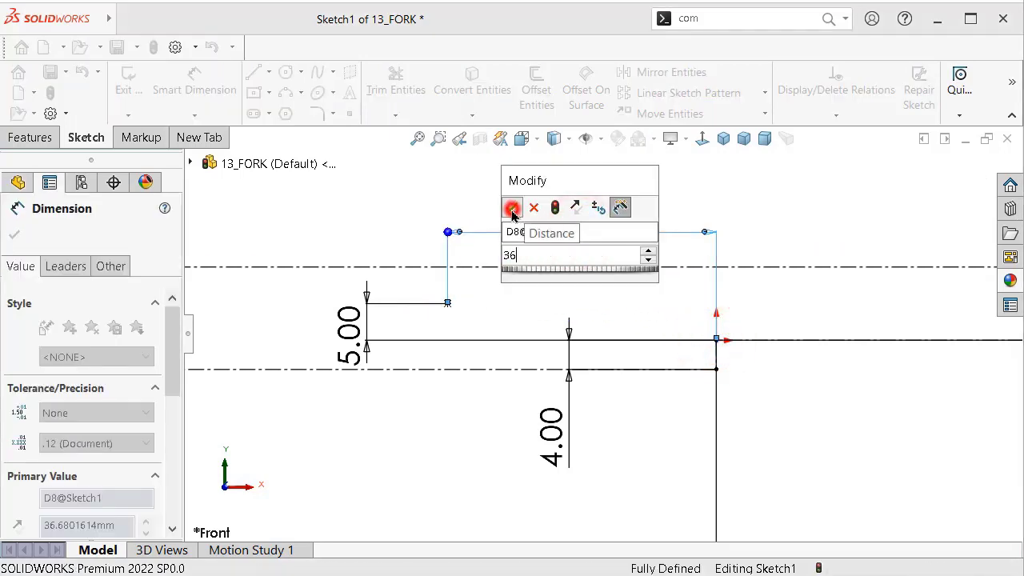
pyautogui.click(385, 180)
pyautogui.scroll(3, 667, 373)
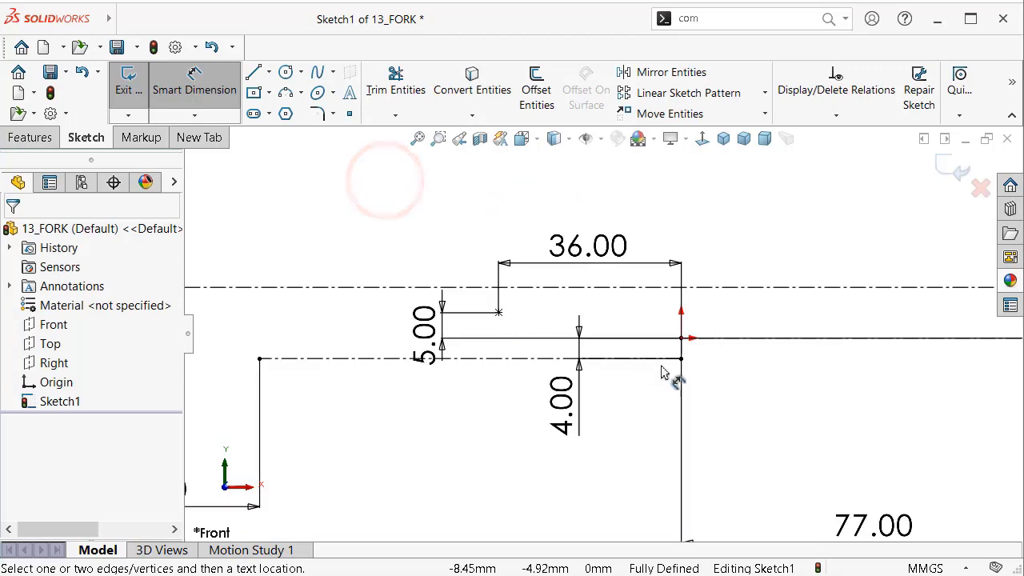
pyautogui.scroll(1, 677, 366)
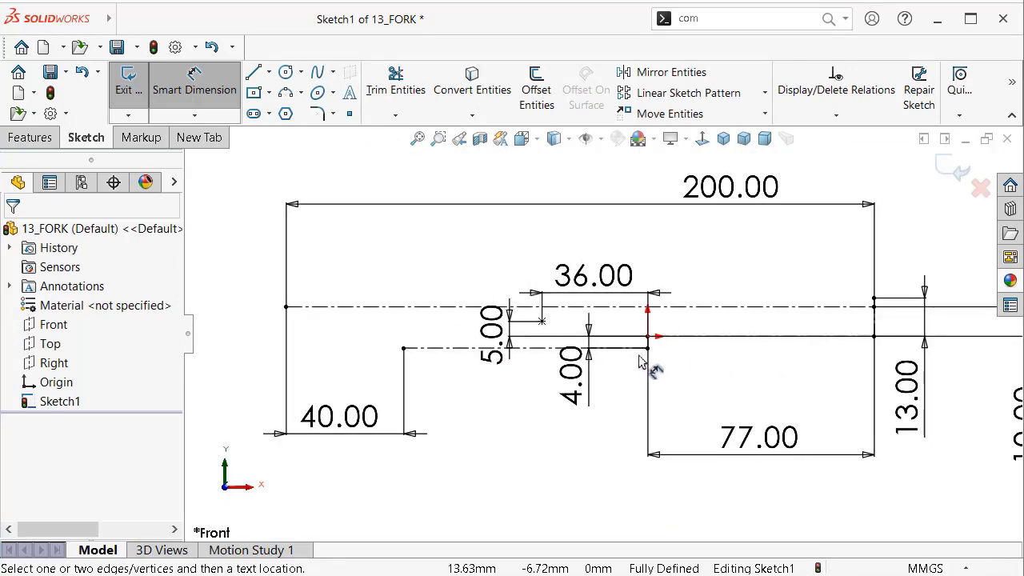
pyautogui.click(586, 138)
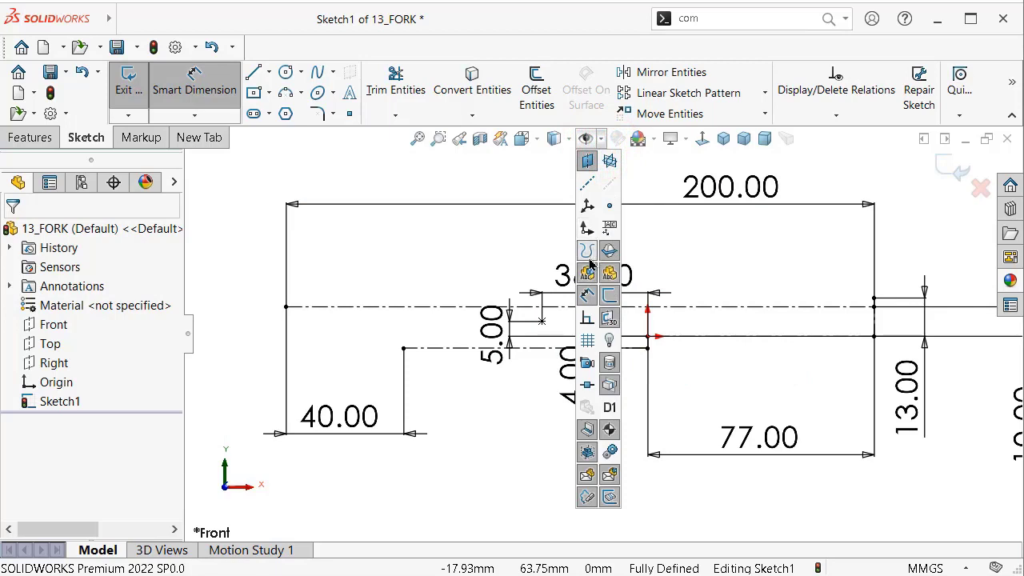
# Step: Hide the sketch dimensions and zoom to fit the whole sketch
pyautogui.click(587, 295)
pyautogui.click(451, 204)
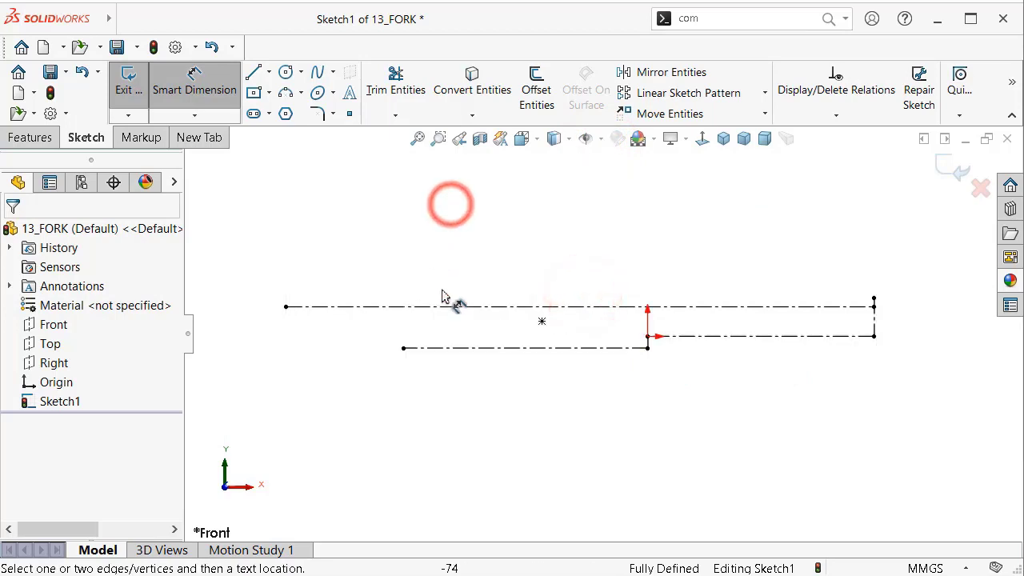
pyautogui.press('Escape')
pyautogui.click(417, 138)
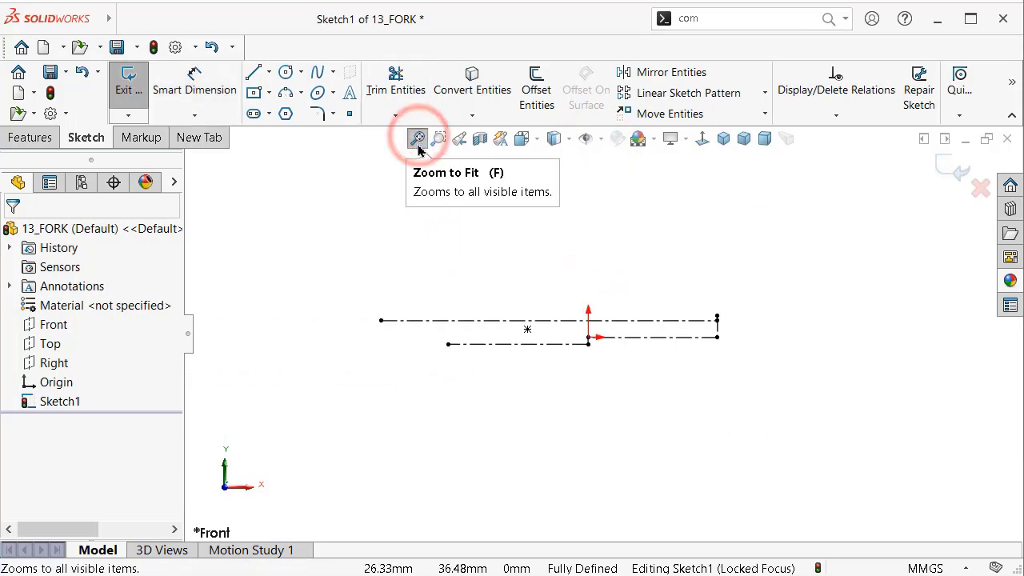
pyautogui.scroll(-3, 545, 282)
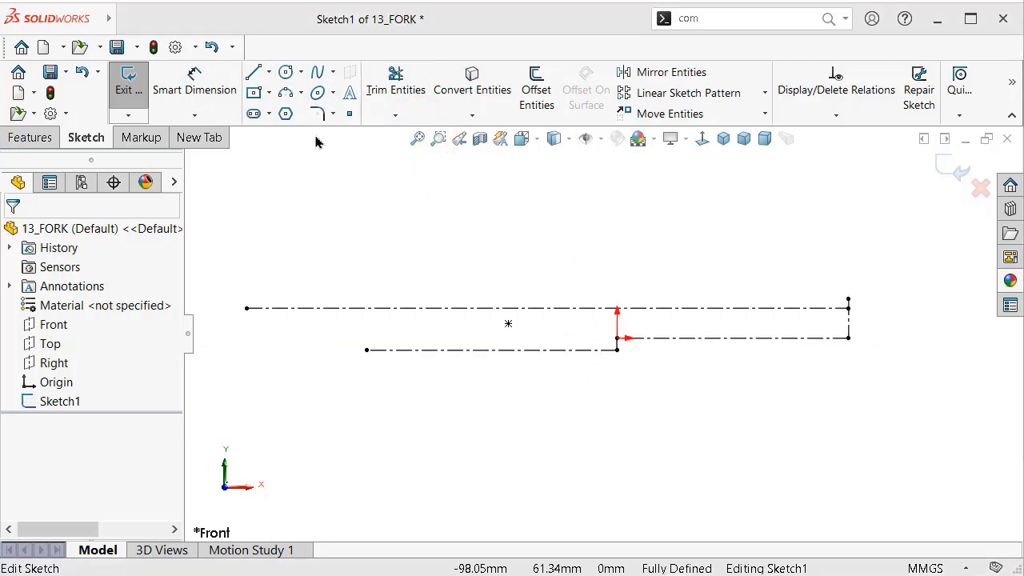
# Step: Draw a spline from the right step endpoint through the point to the centerline's left end
pyautogui.click(317, 73)
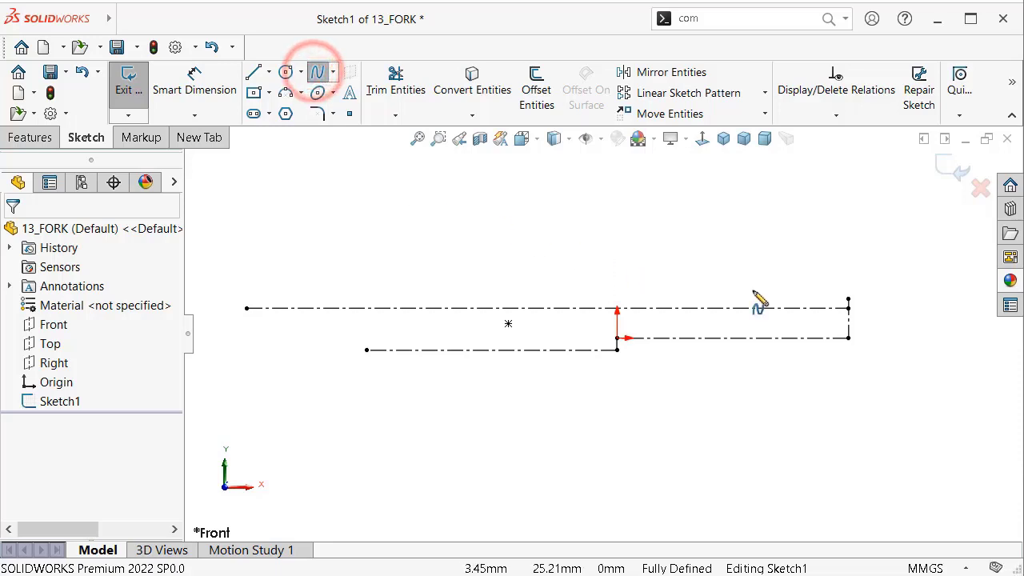
pyautogui.click(849, 299)
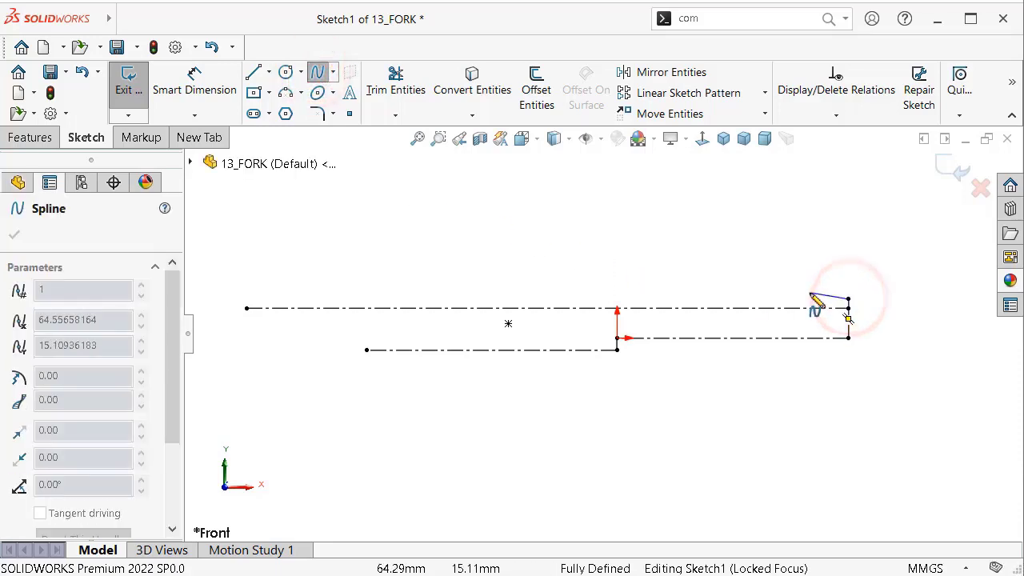
pyautogui.click(509, 324)
pyautogui.click(365, 351)
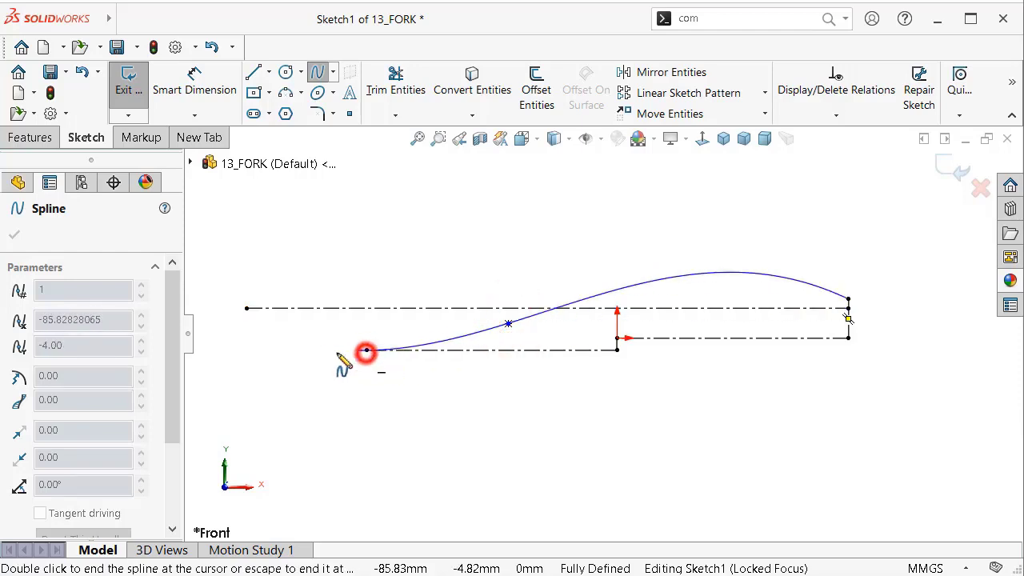
pyautogui.click(246, 309)
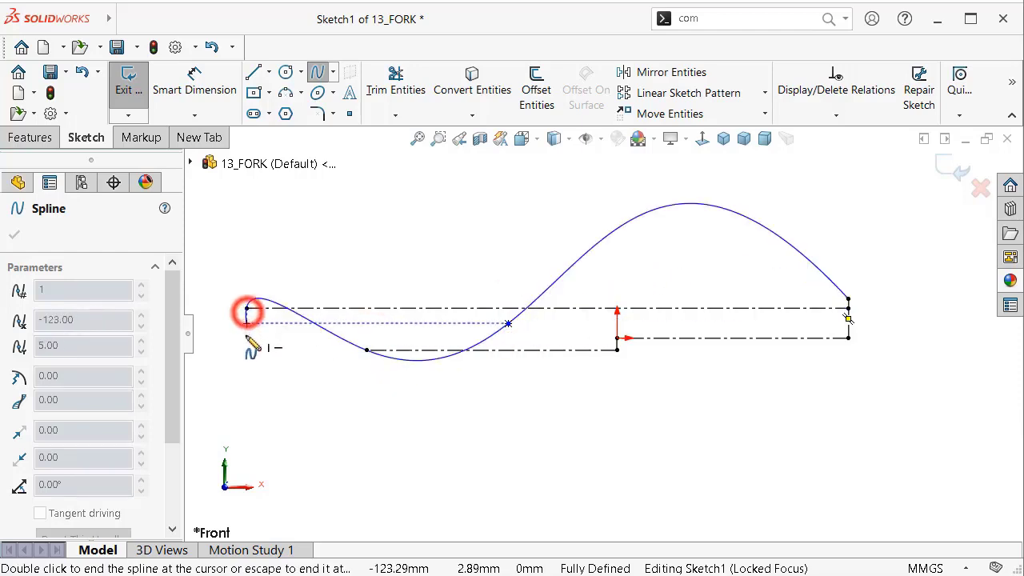
pyautogui.rightClick(245, 351)
pyautogui.click(264, 361)
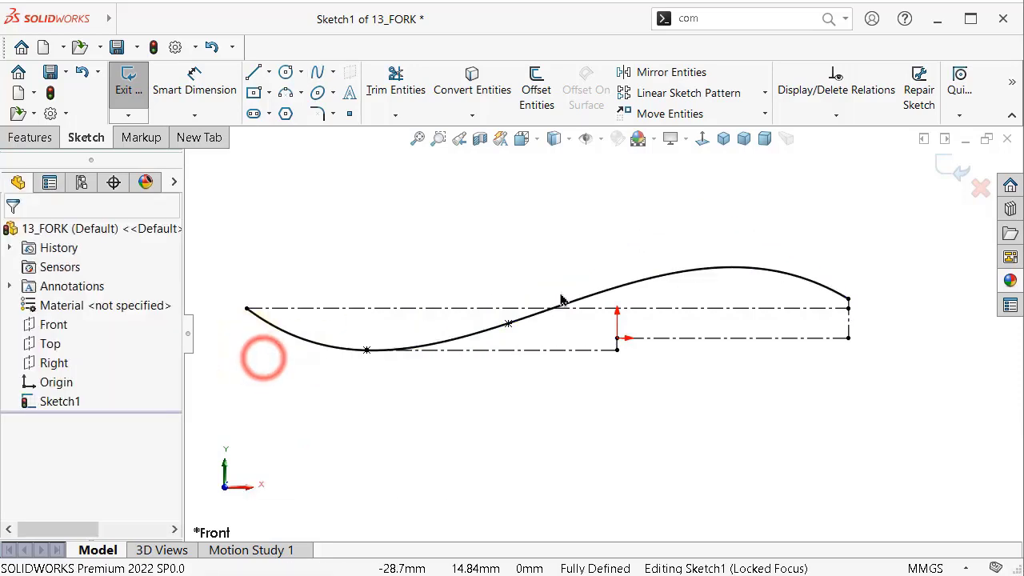
pyautogui.scroll(-3, 857, 325)
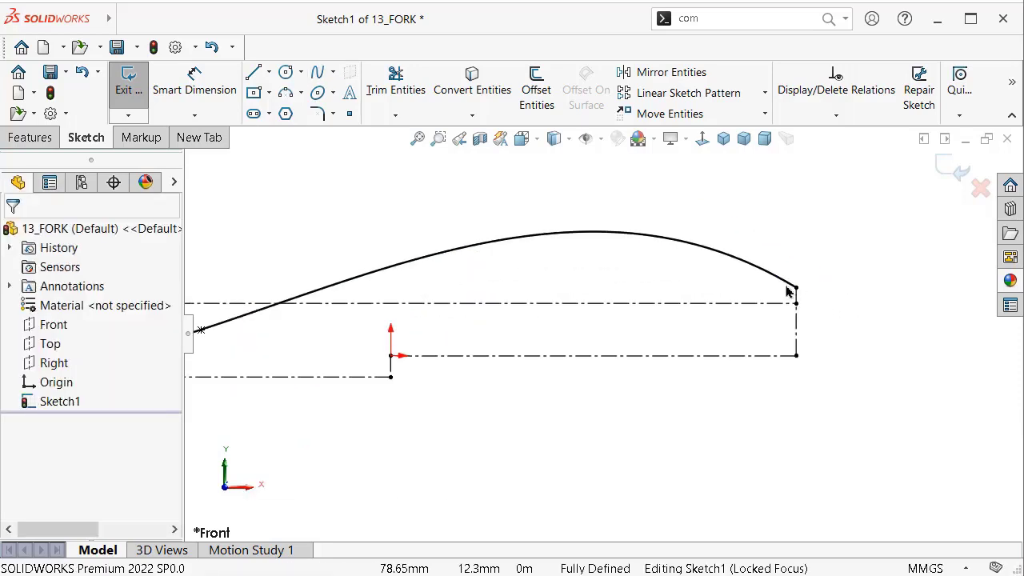
pyautogui.hotkey('ctrl', 'Right')
pyautogui.hotkey('ctrl', 'Down')
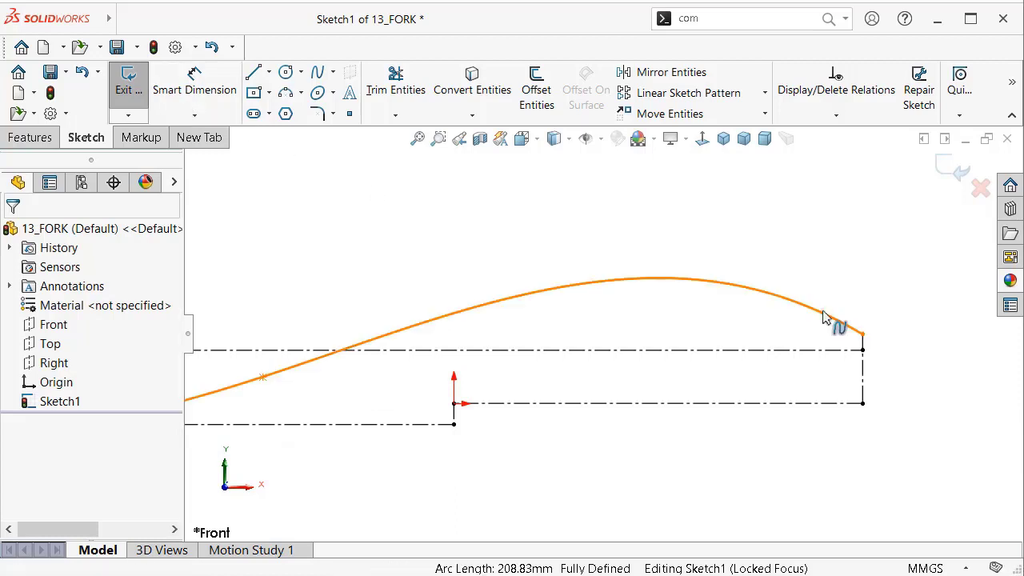
pyautogui.click(836, 322)
# Step: Tilt the spline's right-end tangent and dimension it 13° from the centerline
pyautogui.scroll(-2, 841, 336)
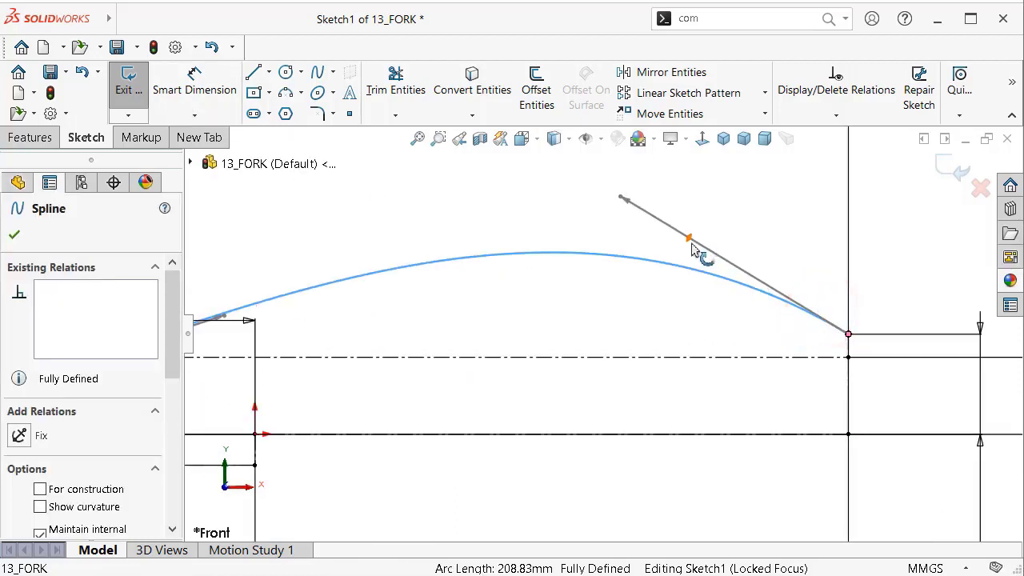
pyautogui.moveTo(690, 246); pyautogui.dragTo(686, 294)
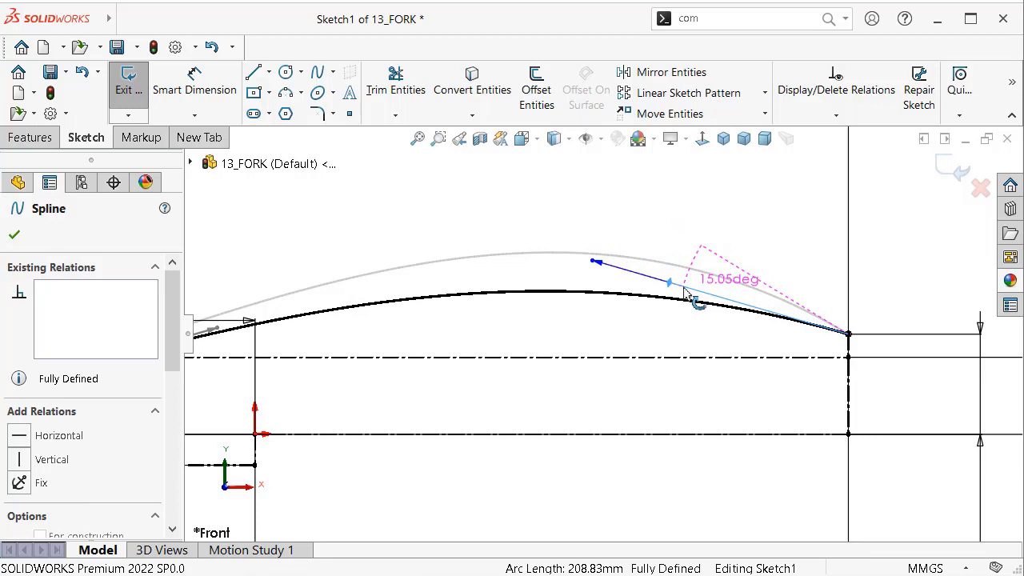
pyautogui.moveTo(686, 292); pyautogui.dragTo(687, 309)
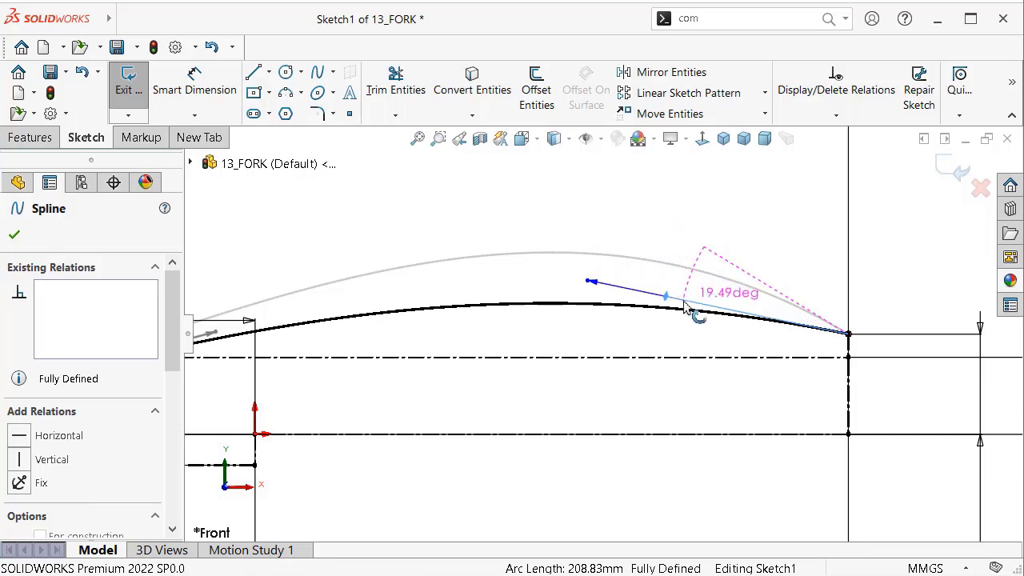
pyautogui.click(194, 80)
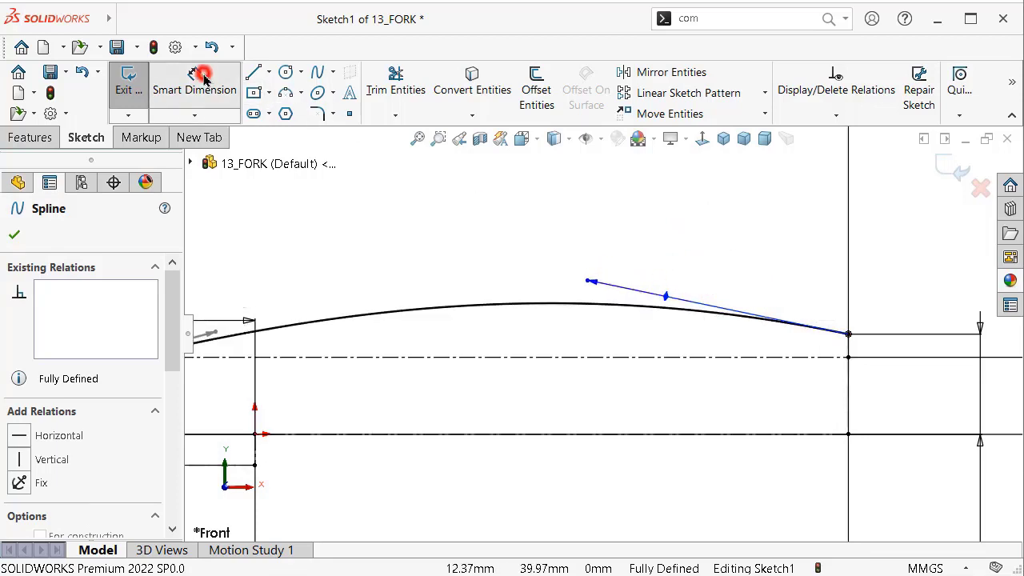
pyautogui.click(664, 295)
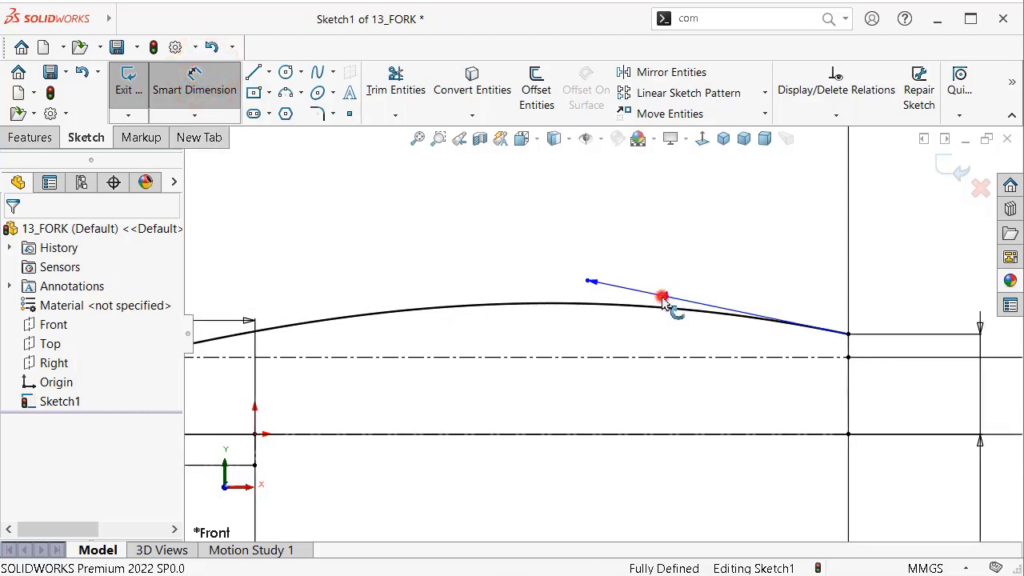
pyautogui.click(663, 358)
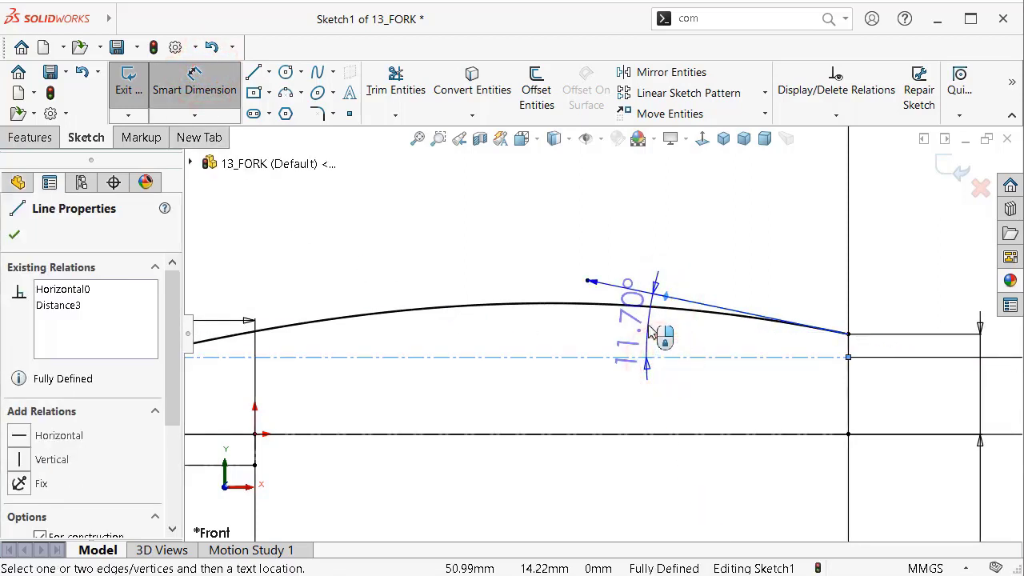
pyautogui.click(649, 333)
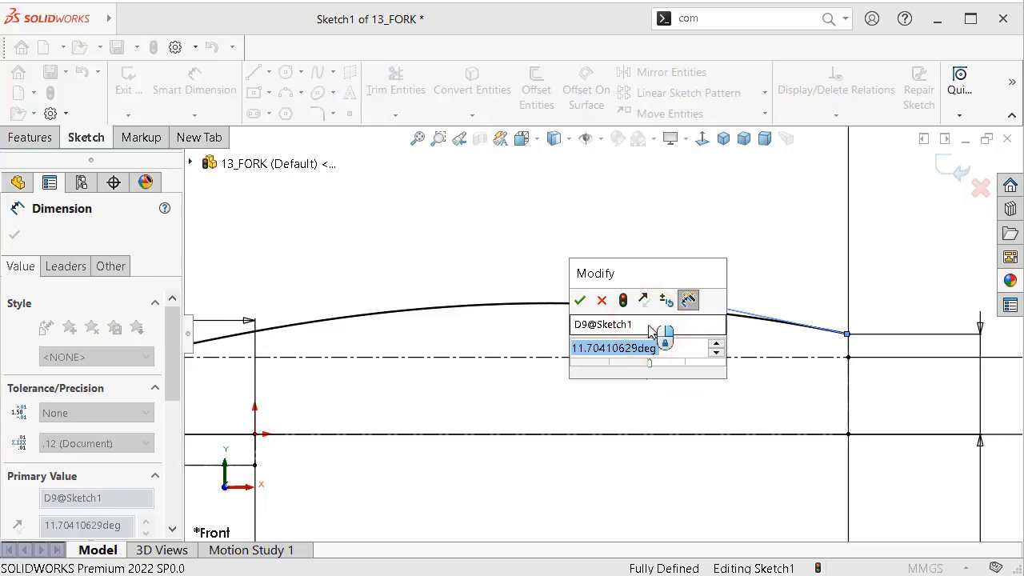
pyautogui.write('13')
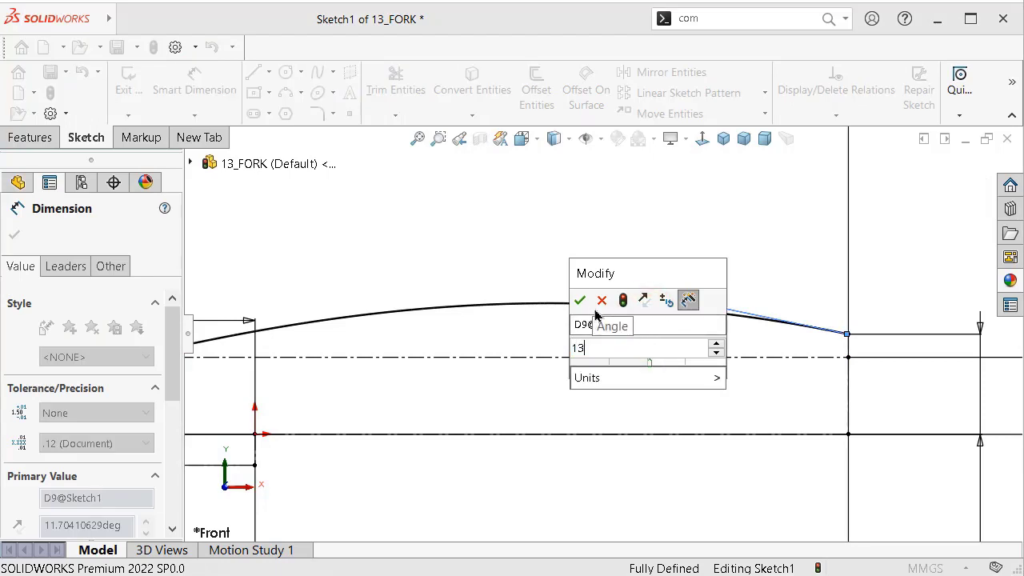
pyautogui.click(583, 302)
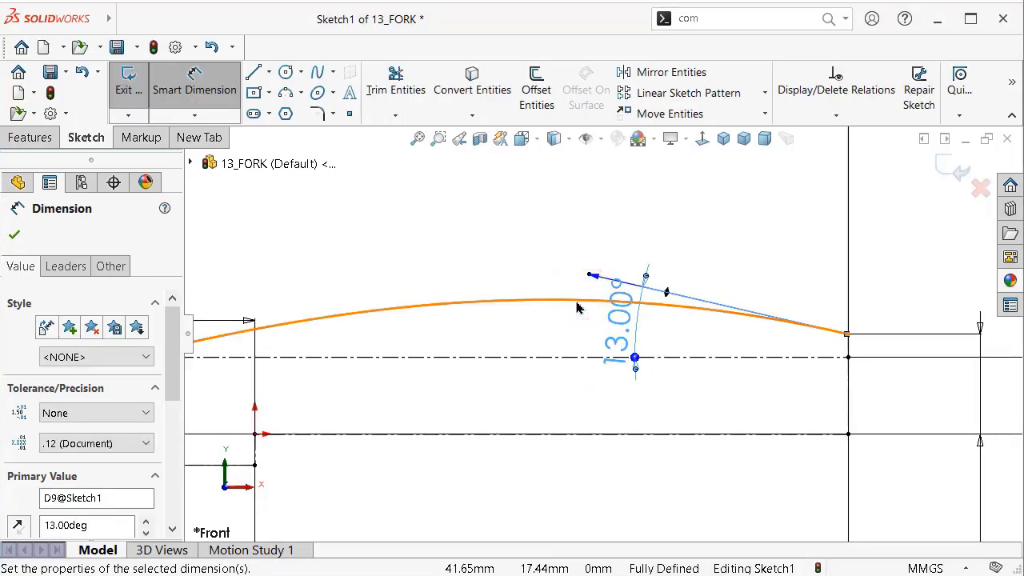
# Step: Dimension the right-end tangent handle length to 103
pyautogui.click(664, 298)
pyautogui.click(564, 228)
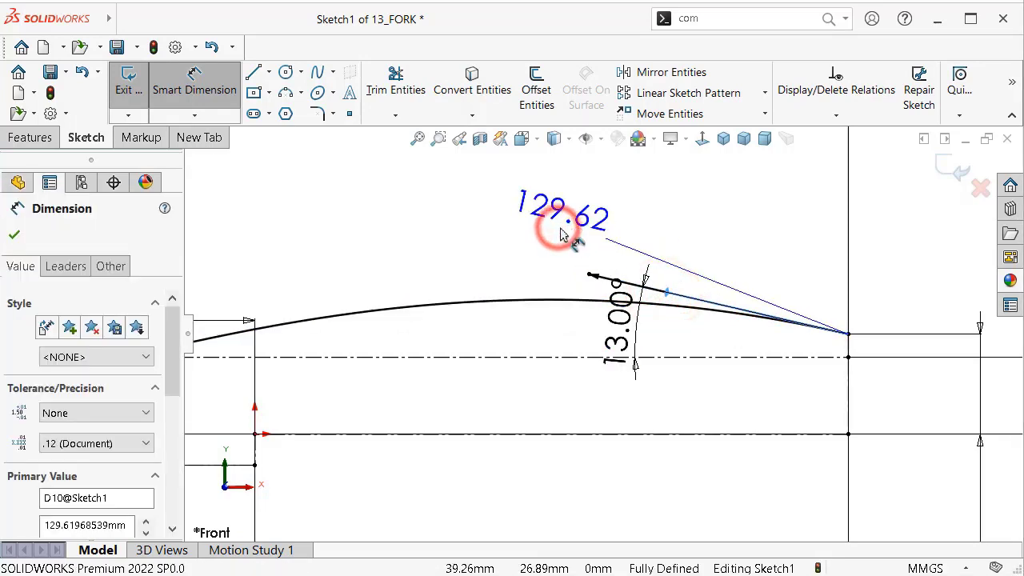
pyautogui.write('103')
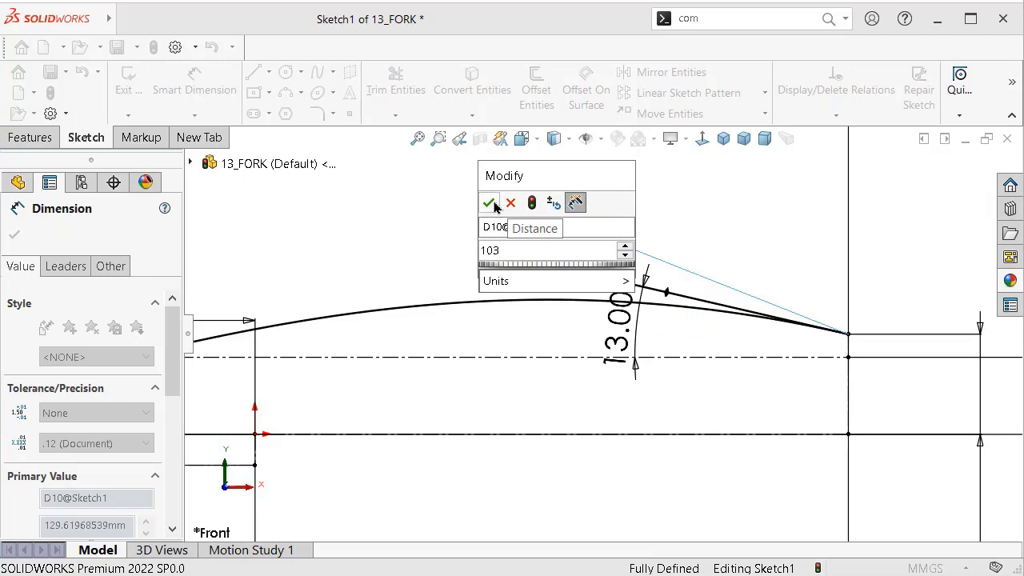
pyautogui.click(489, 203)
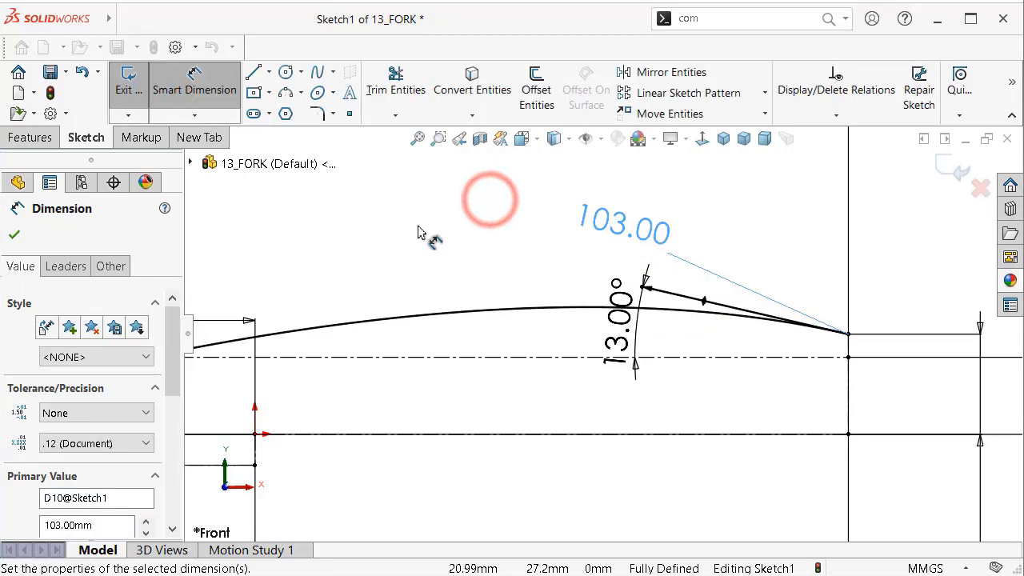
pyautogui.click(417, 225)
# Step: Move the 103.00 and 13.00° dimension labels neatly beside the spline end
pyautogui.moveTo(610, 232); pyautogui.dragTo(650, 226)
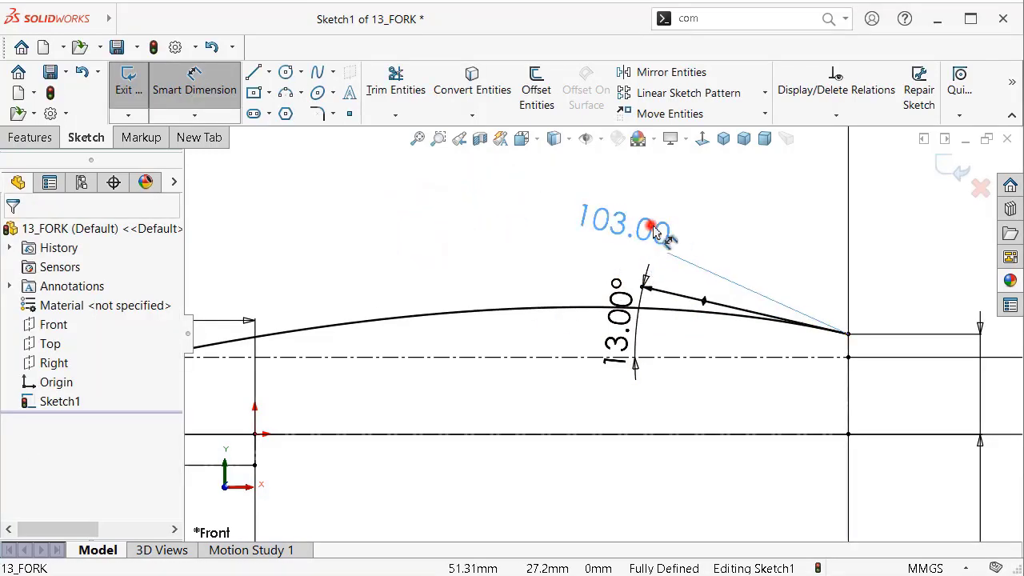
pyautogui.click(539, 249)
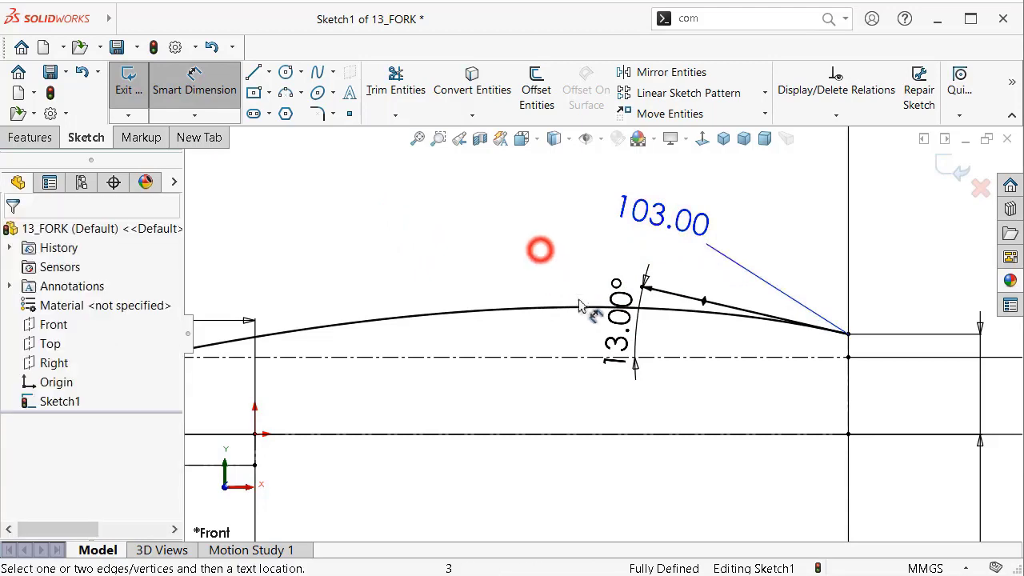
pyautogui.moveTo(623, 334)
pyautogui.mouseDown()
pyautogui.moveTo(547, 252)
pyautogui.moveTo(756, 394)
pyautogui.mouseUp()
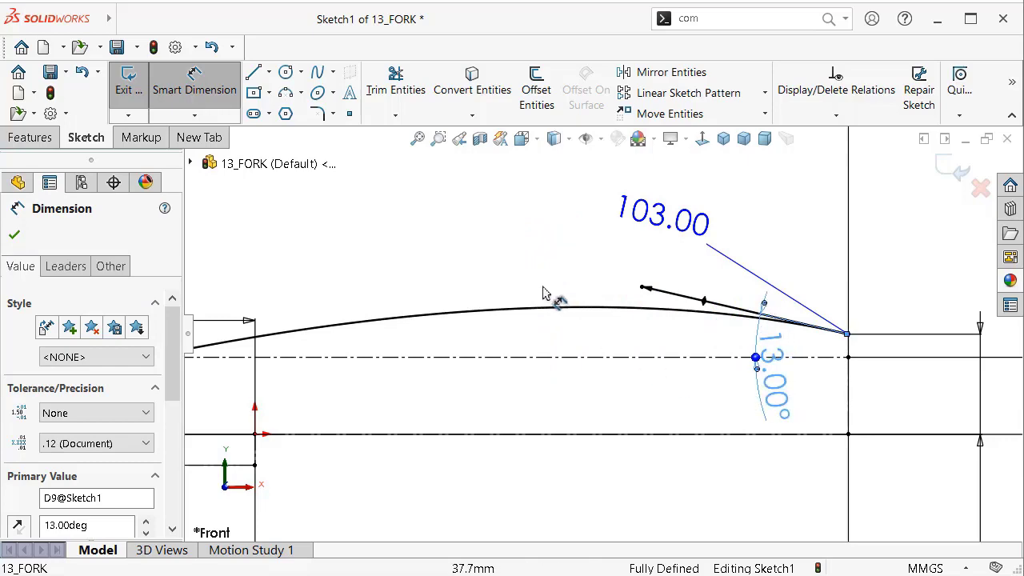
pyautogui.click(520, 251)
pyautogui.scroll(3, 434, 343)
pyautogui.scroll(2, 395, 344)
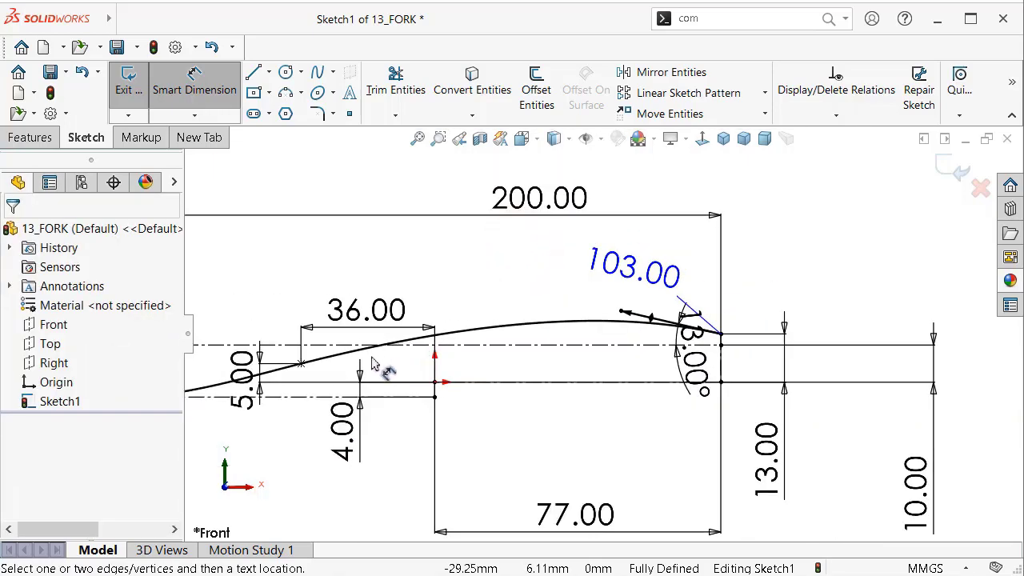
pyautogui.scroll(2, 372, 364)
pyautogui.scroll(1, 349, 376)
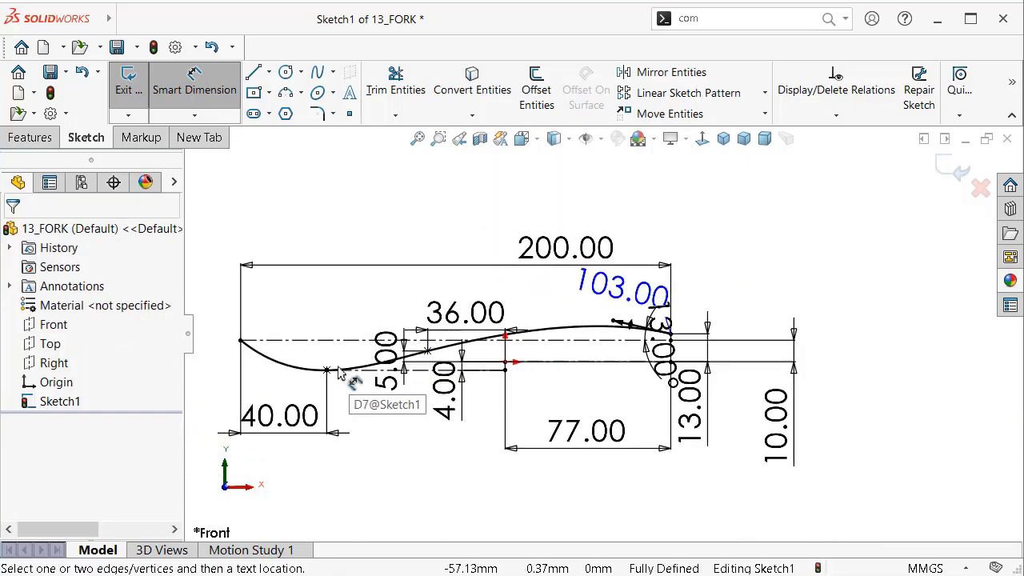
pyautogui.scroll(-1, 335, 369)
pyautogui.scroll(-1, 360, 354)
pyautogui.scroll(-1, 364, 348)
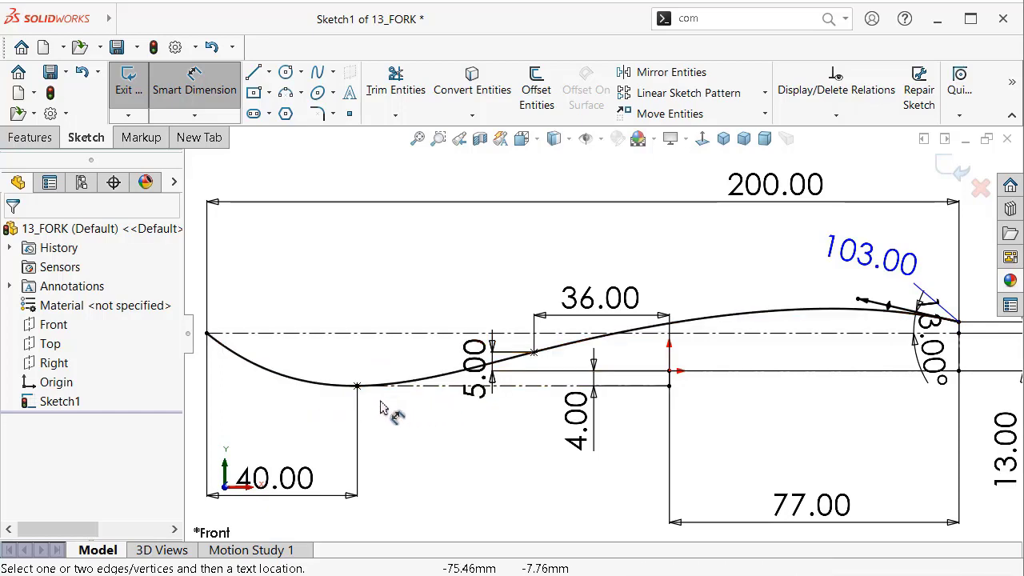
pyautogui.scroll(-1, 354, 402)
pyautogui.scroll(-1, 376, 399)
# Step: Select the spline's lowest point and tilt its tangent handle
pyautogui.click(437, 361)
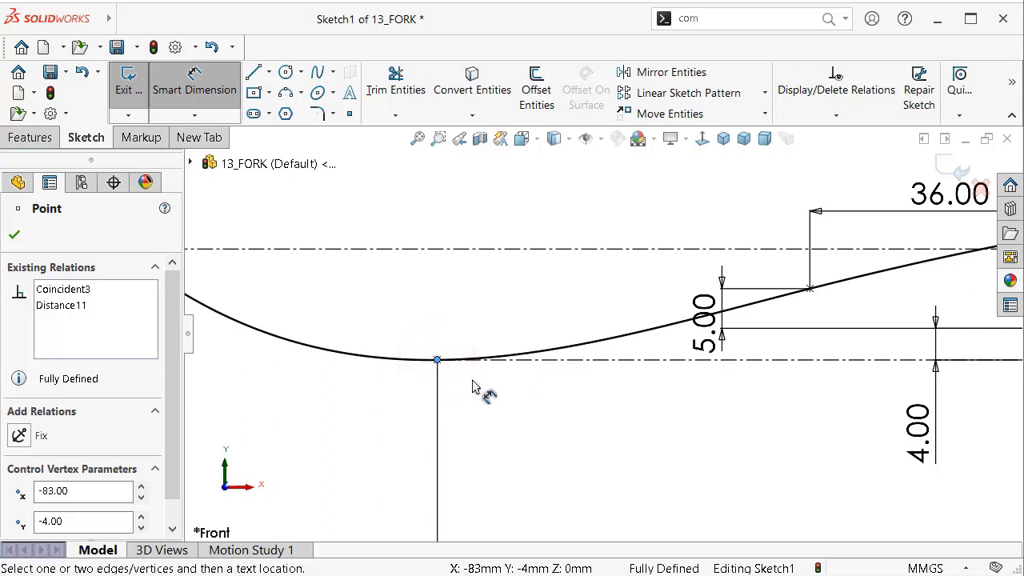
pyautogui.press('Escape')
pyautogui.press('Escape')
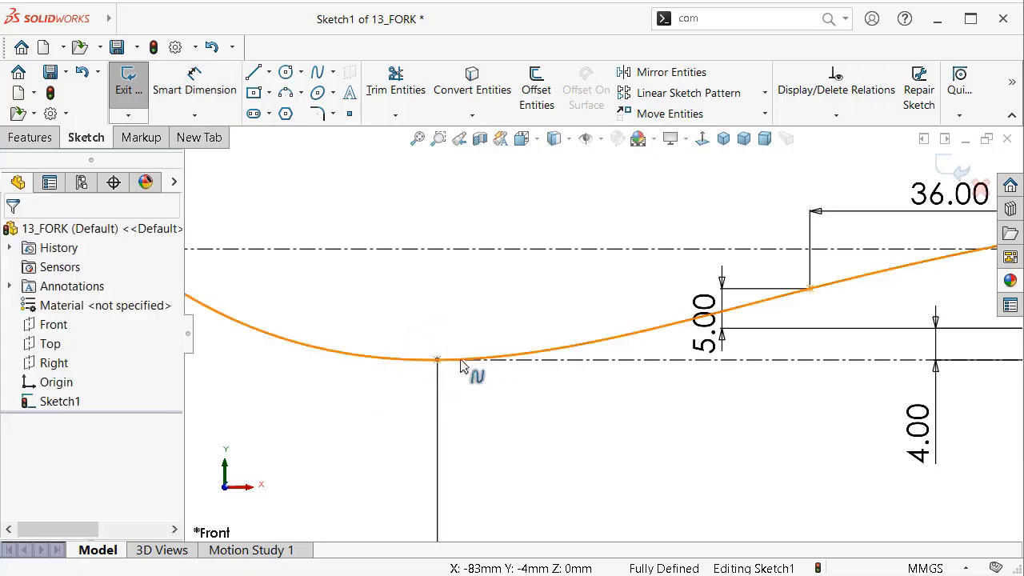
pyautogui.click(439, 362)
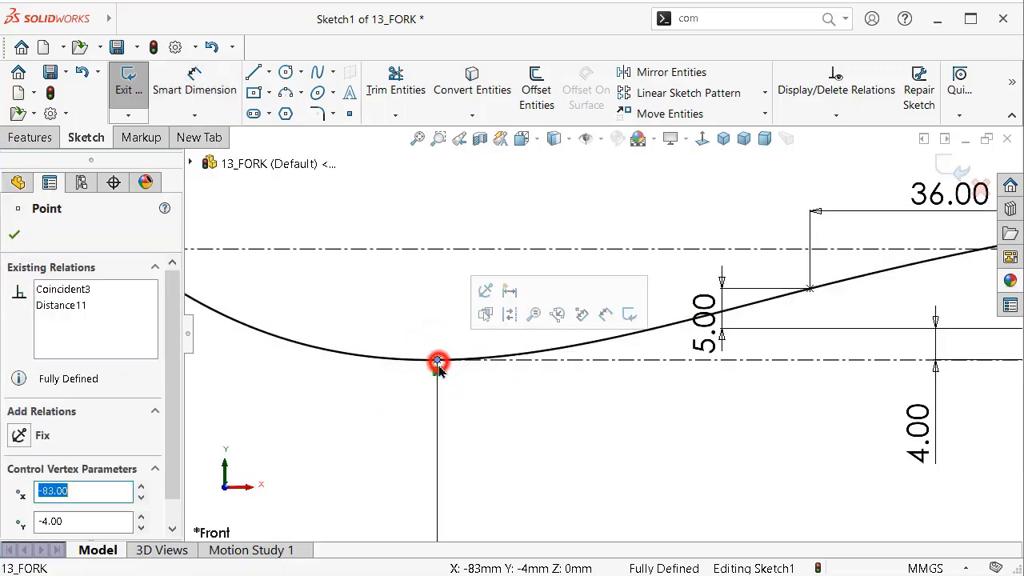
pyautogui.click(500, 359)
pyautogui.scroll(-1, 500, 360)
pyautogui.scroll(-2, 512, 363)
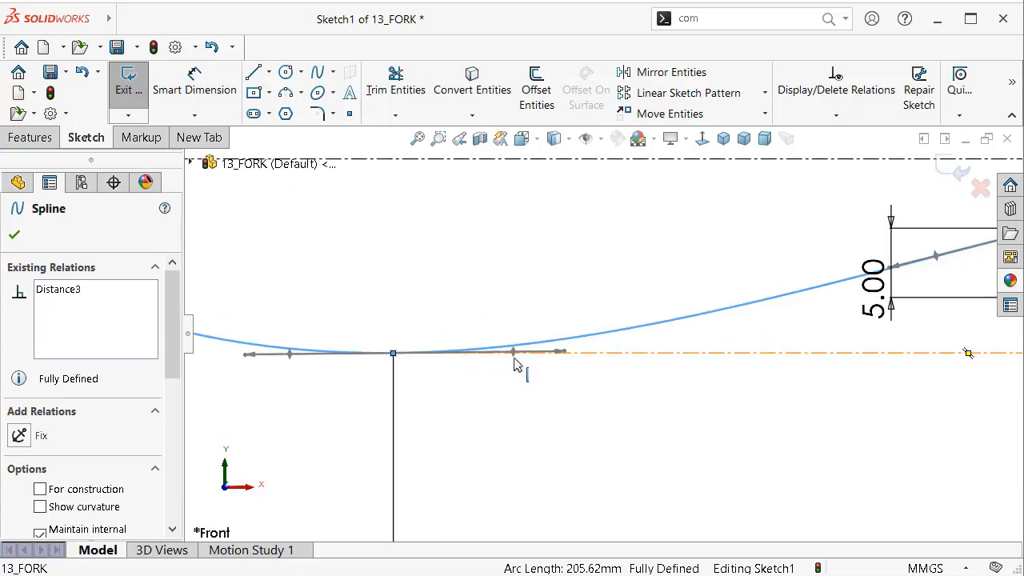
pyautogui.scroll(-1, 499, 359)
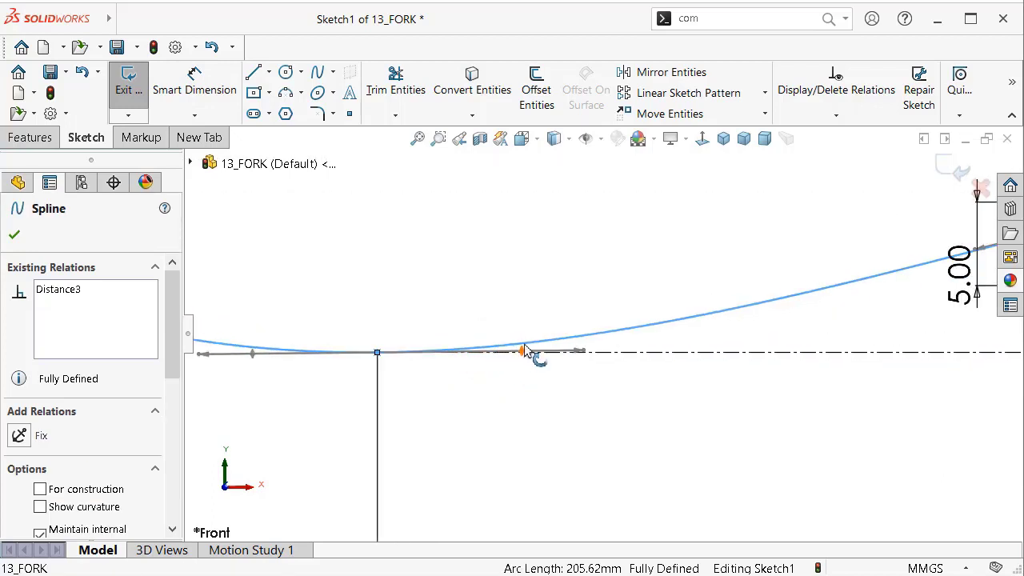
pyautogui.moveTo(522, 356); pyautogui.dragTo(525, 376)
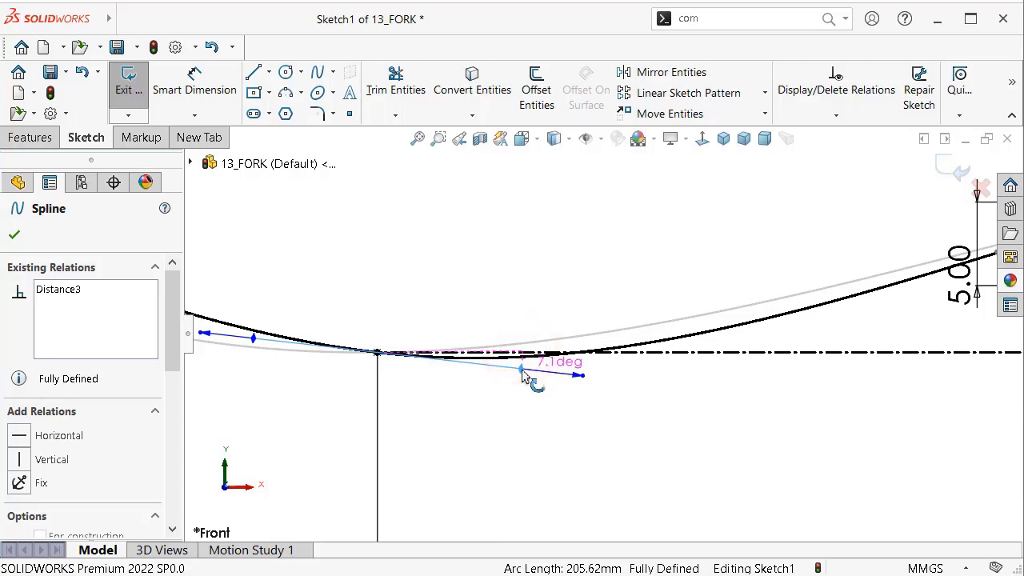
pyautogui.scroll(1, 464, 374)
pyautogui.scroll(1, 455, 379)
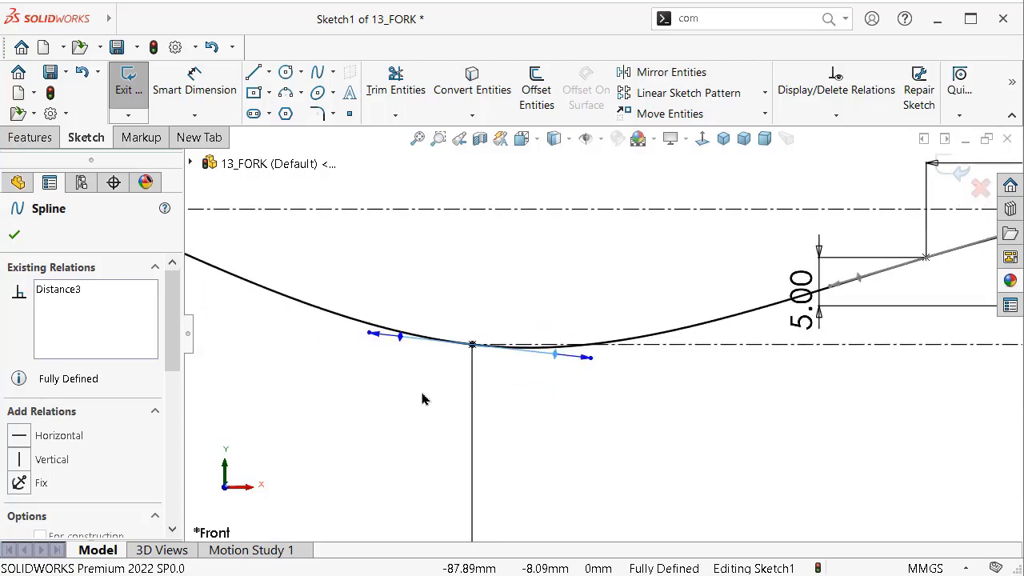
pyautogui.moveTo(406, 393); pyautogui.dragTo(376, 280, button='right')
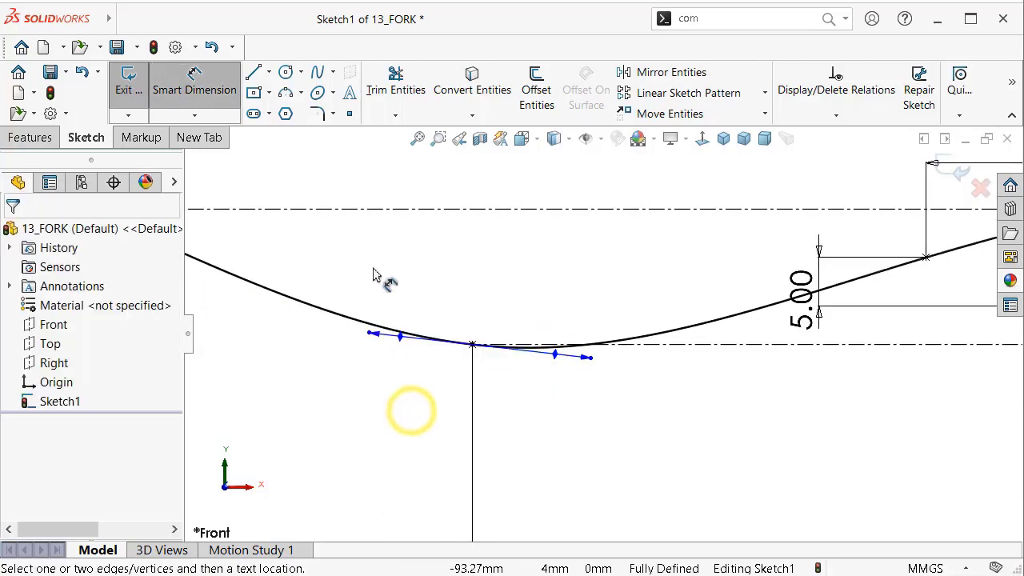
# Step: Dimension the low-point tangent handle length to 88
pyautogui.click(400, 339)
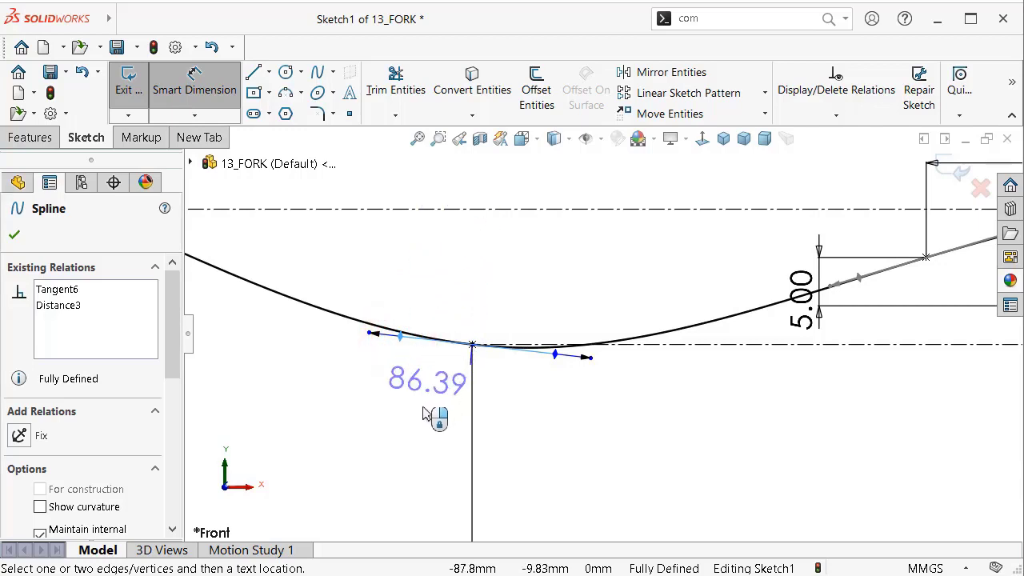
pyautogui.click(406, 430)
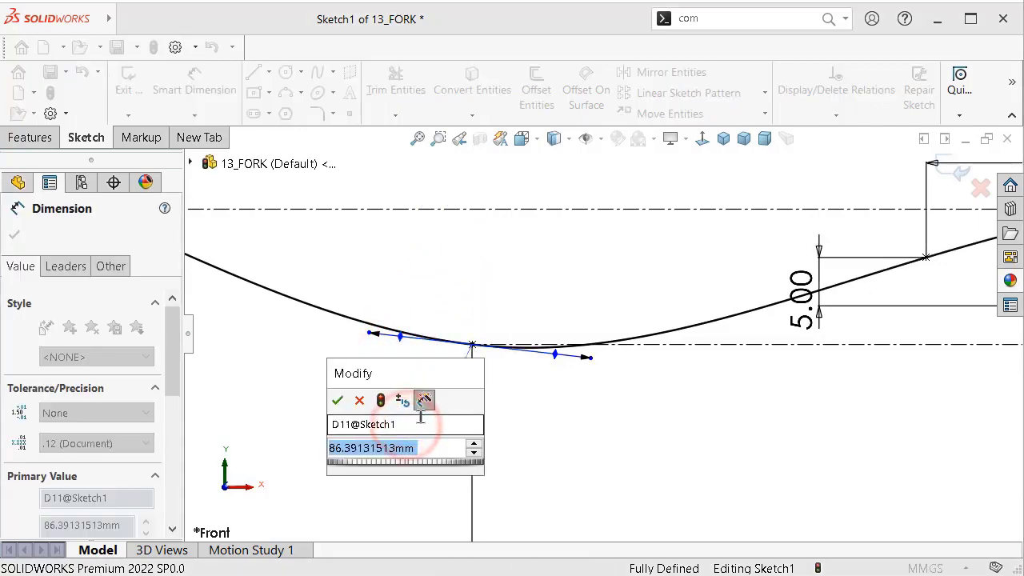
pyautogui.write('88')
pyautogui.click(342, 400)
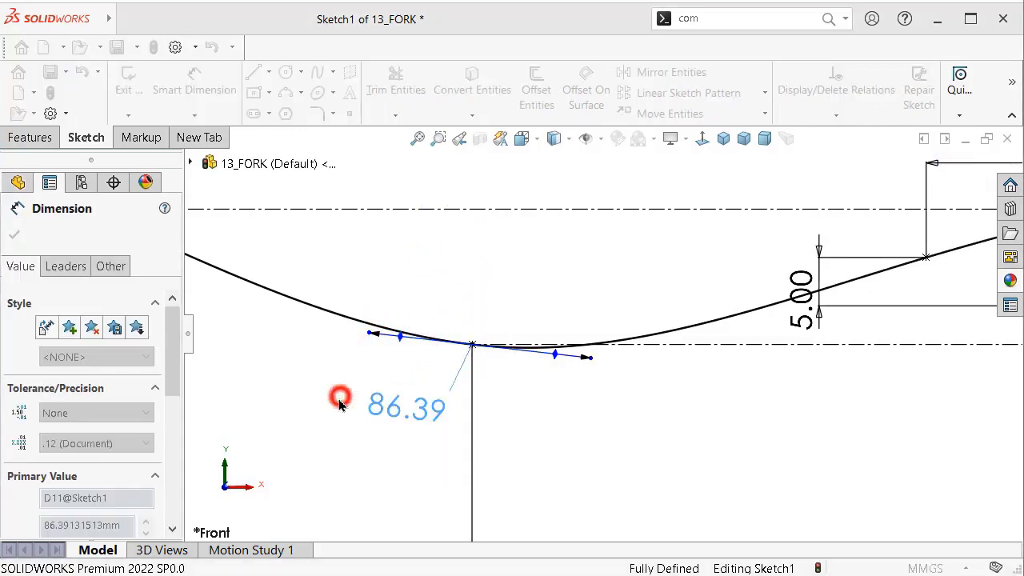
pyautogui.click(314, 392)
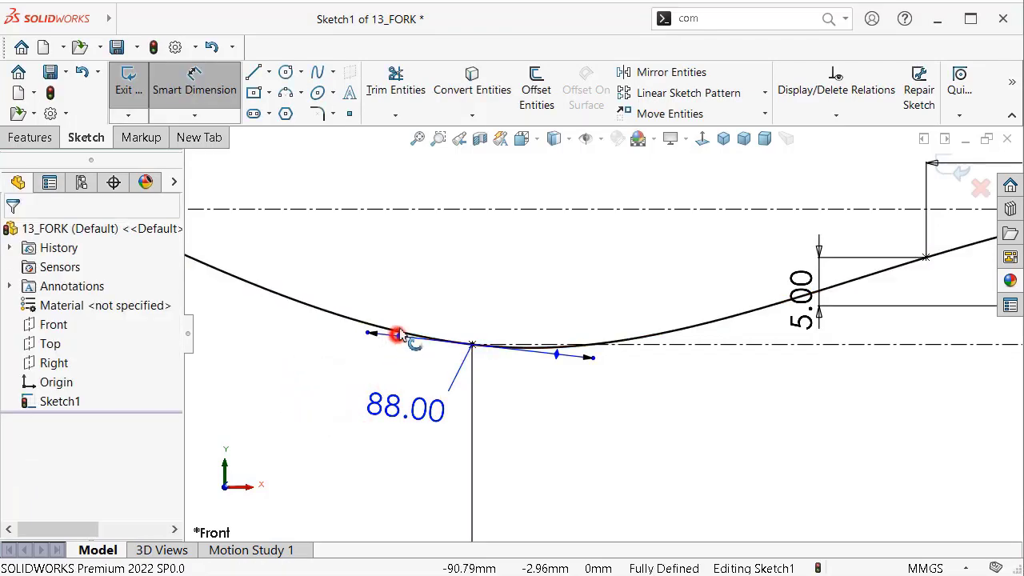
# Step: Dimension the low-point handle 10° from the centerline and exit Smart Dimension
pyautogui.click(398, 335)
pyautogui.click(415, 210)
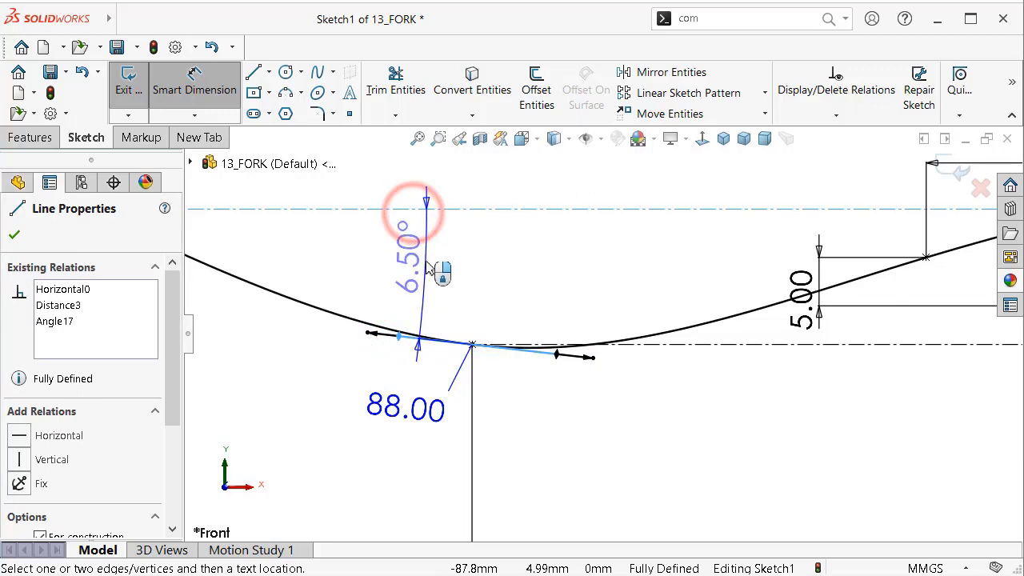
pyautogui.click(429, 272)
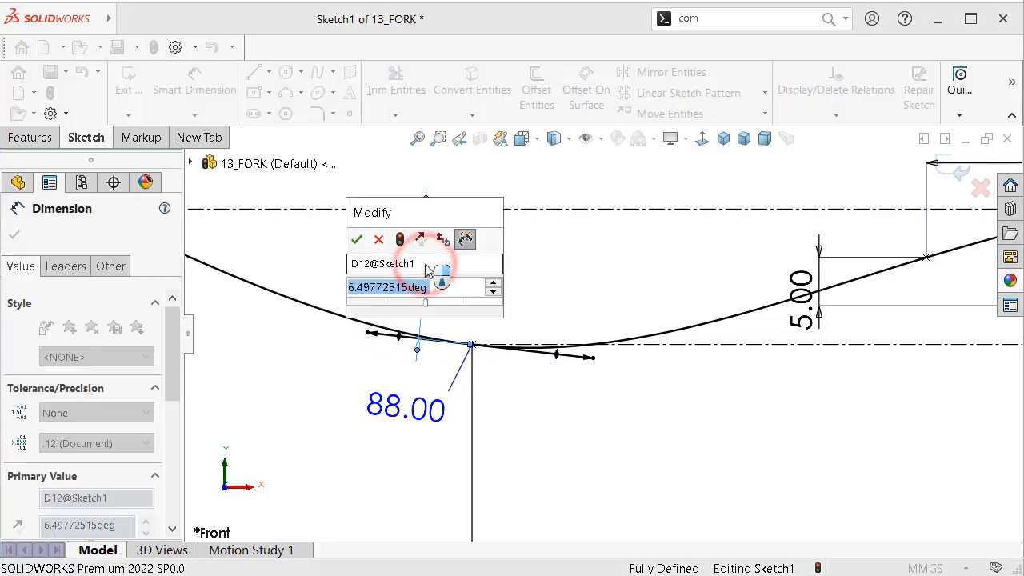
pyautogui.write('10')
pyautogui.click(357, 241)
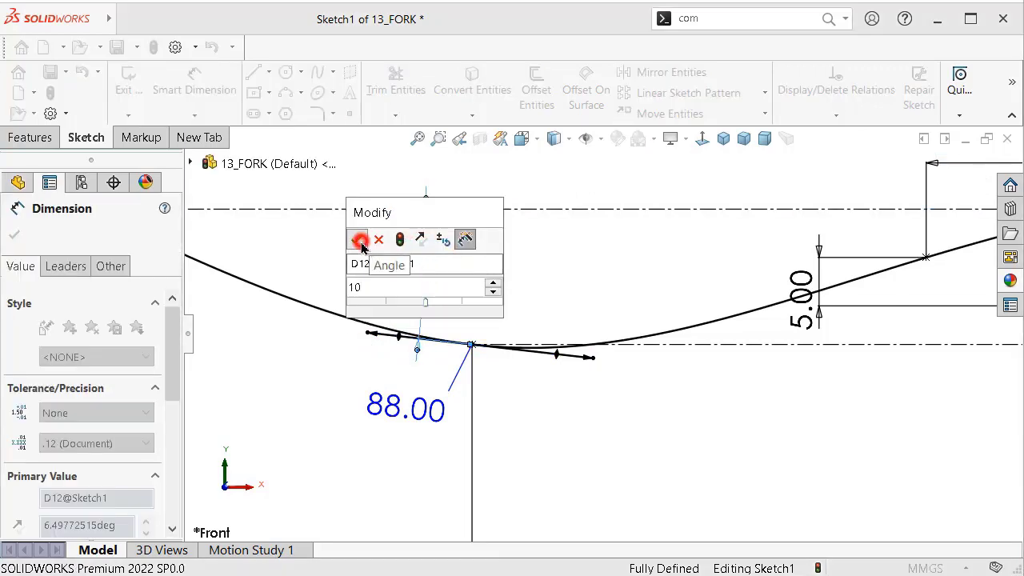
pyautogui.scroll(2, 365, 283)
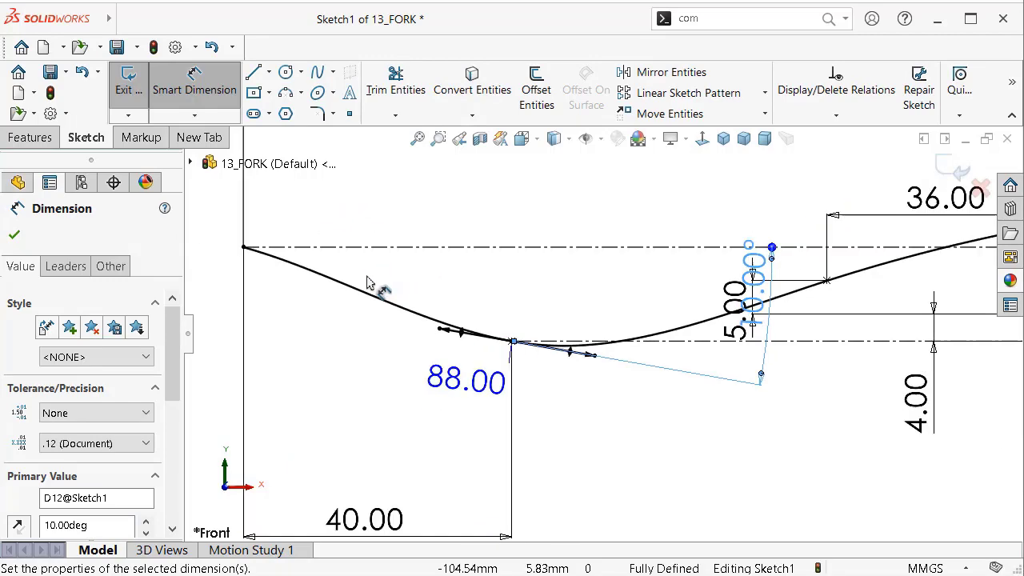
pyautogui.scroll(-3, 350, 269)
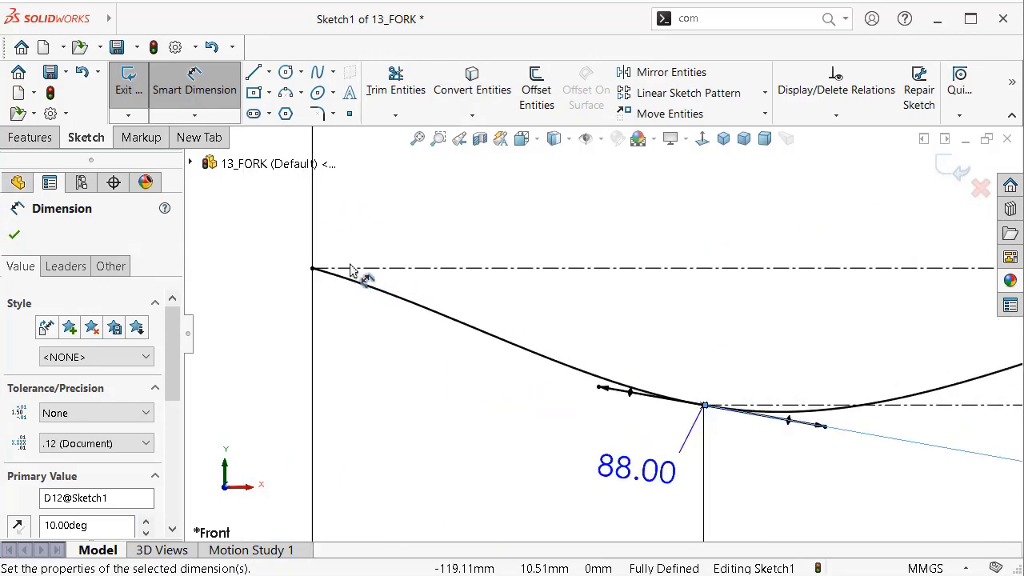
pyautogui.click(194, 80)
pyautogui.scroll(-1, 313, 256)
pyautogui.scroll(-1, 288, 276)
pyautogui.click(286, 272)
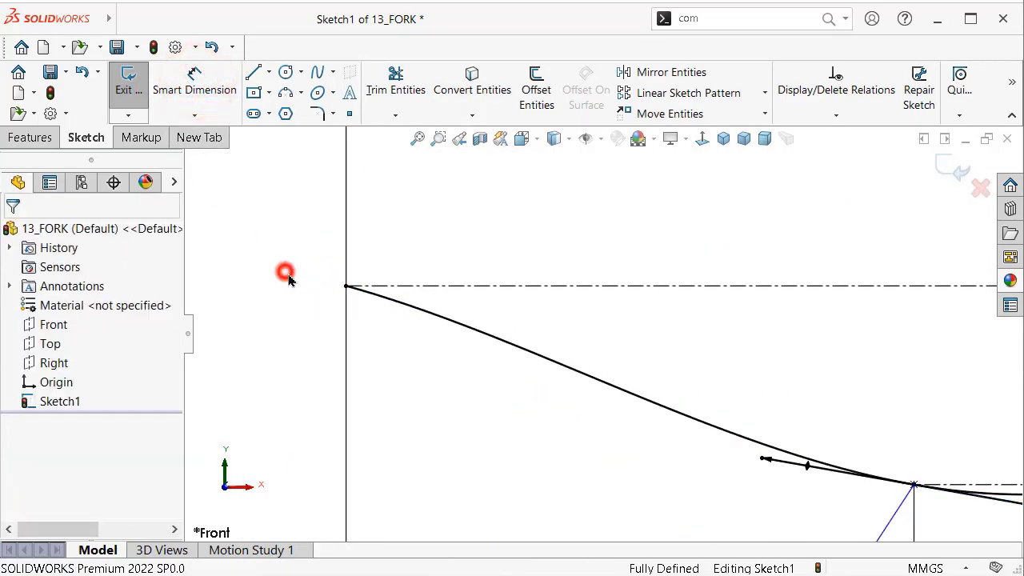
# Step: Steepen the spline's left-end tangent and dimension its handle length to 20
pyautogui.click(387, 300)
pyautogui.moveTo(439, 317); pyautogui.dragTo(434, 324)
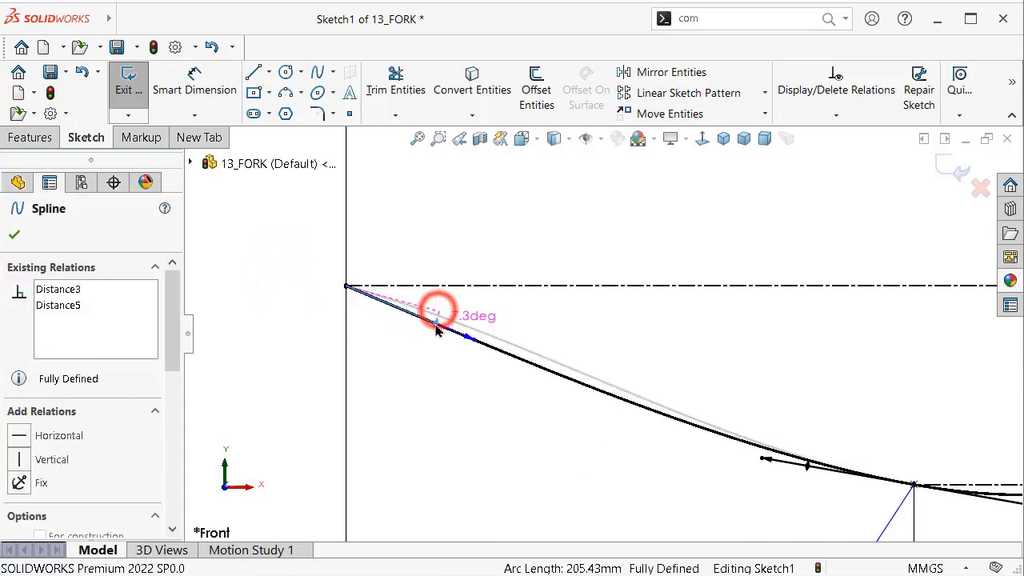
pyautogui.click(197, 74)
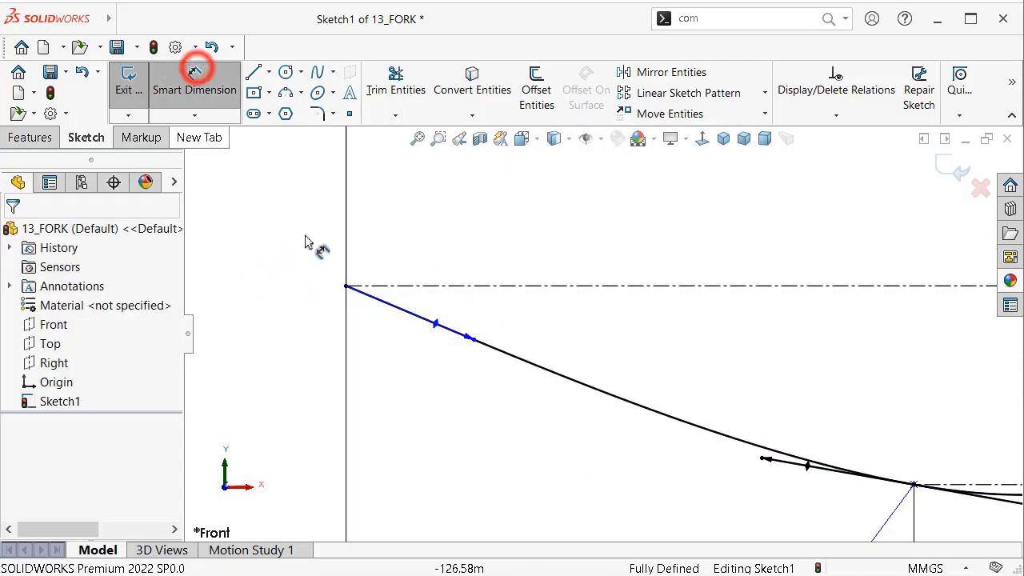
pyautogui.click(437, 330)
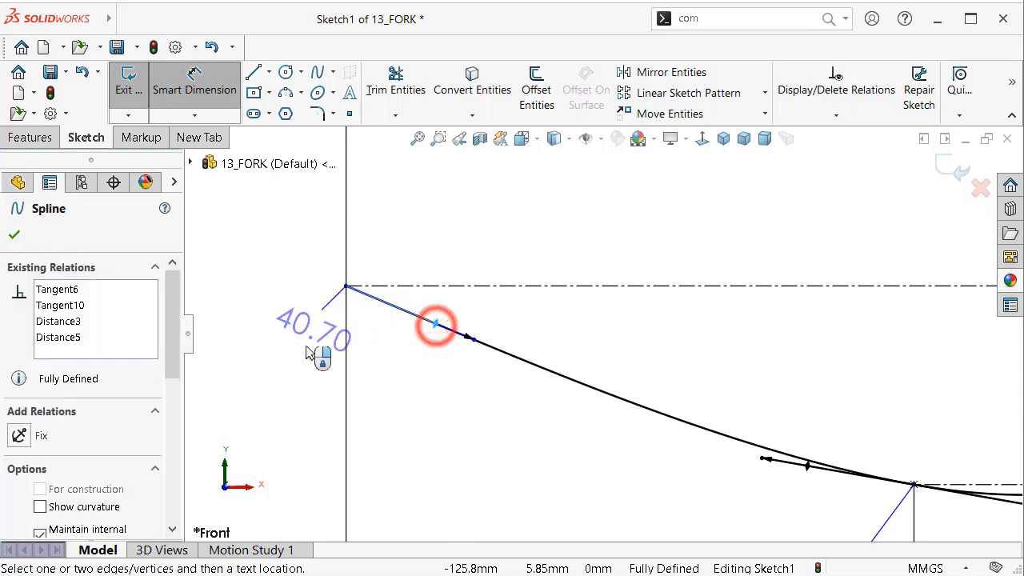
pyautogui.click(295, 348)
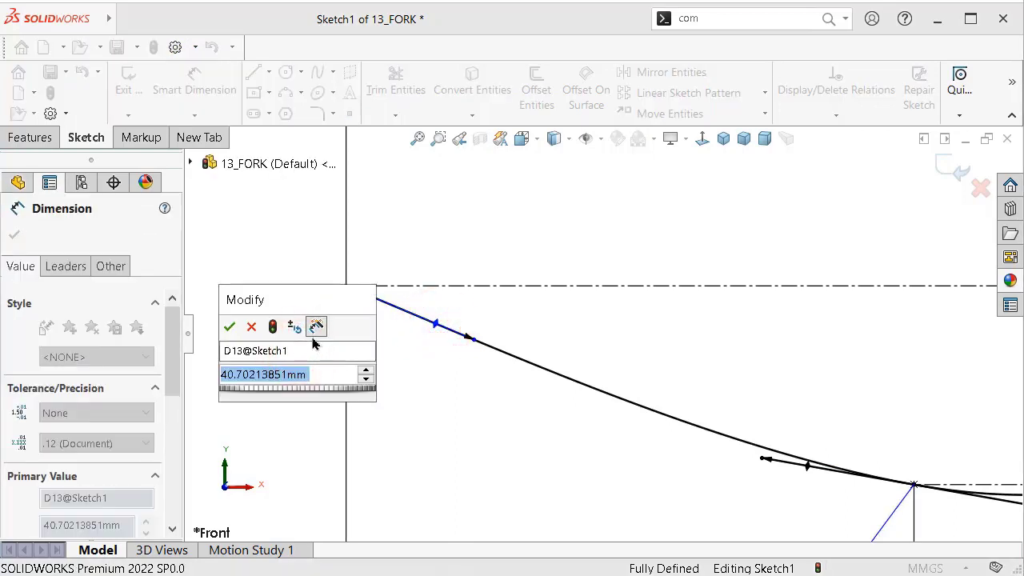
pyautogui.write('20')
pyautogui.click(229, 326)
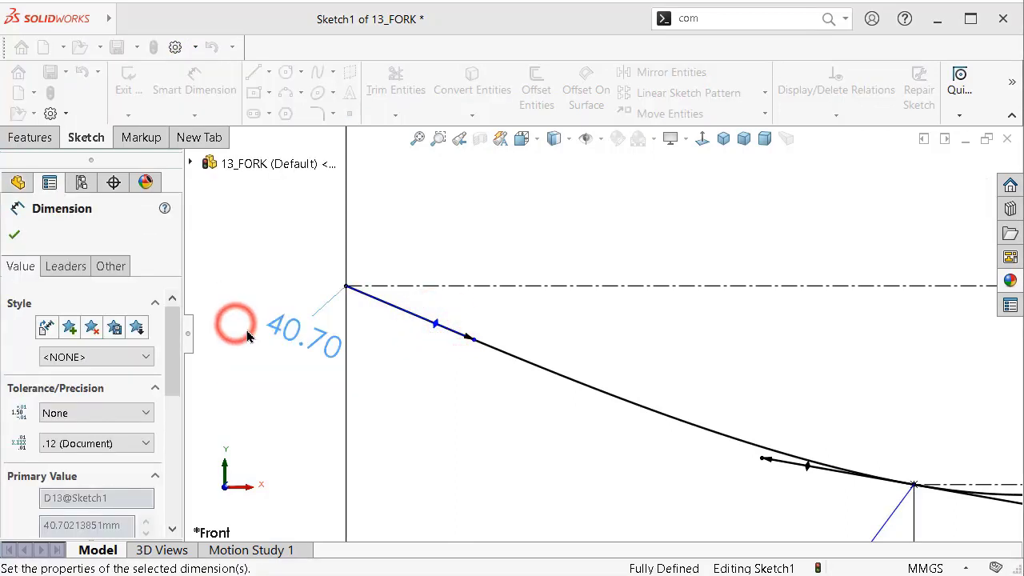
pyautogui.scroll(-2, 381, 321)
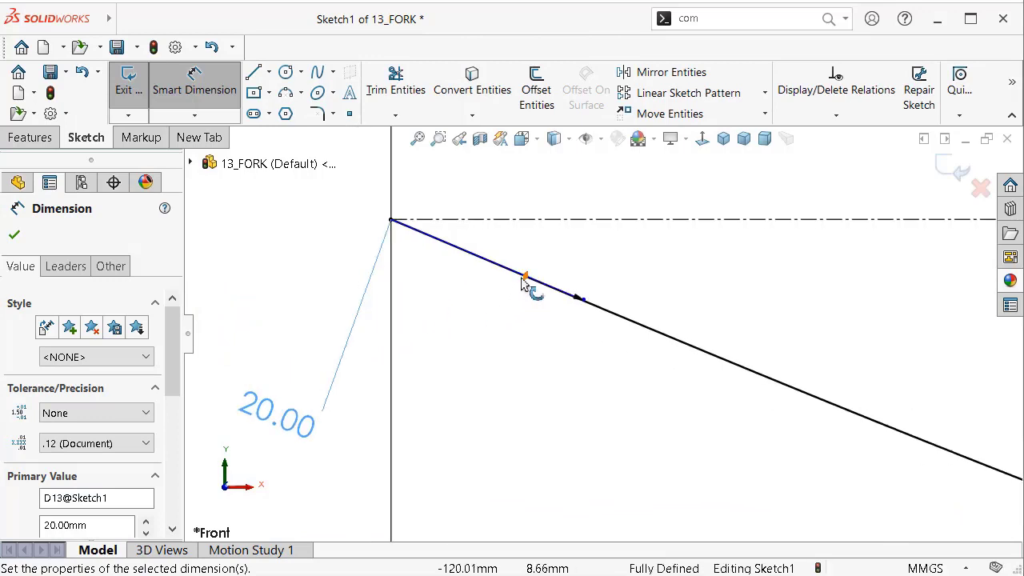
# Step: Dimension the left-end handle at 20° to the horizontal centerline
pyautogui.click(524, 279)
pyautogui.click(544, 218)
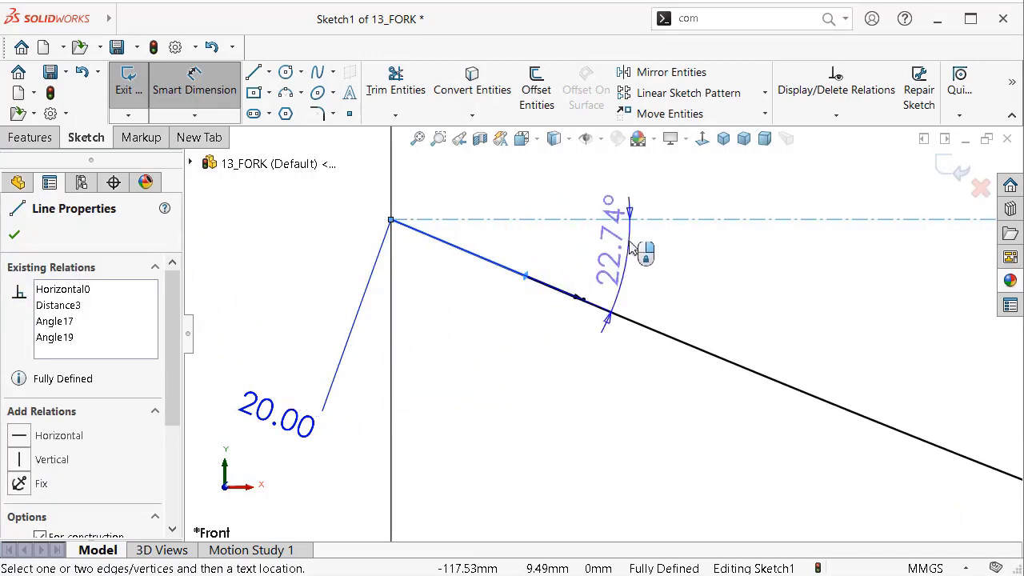
pyautogui.click(629, 260)
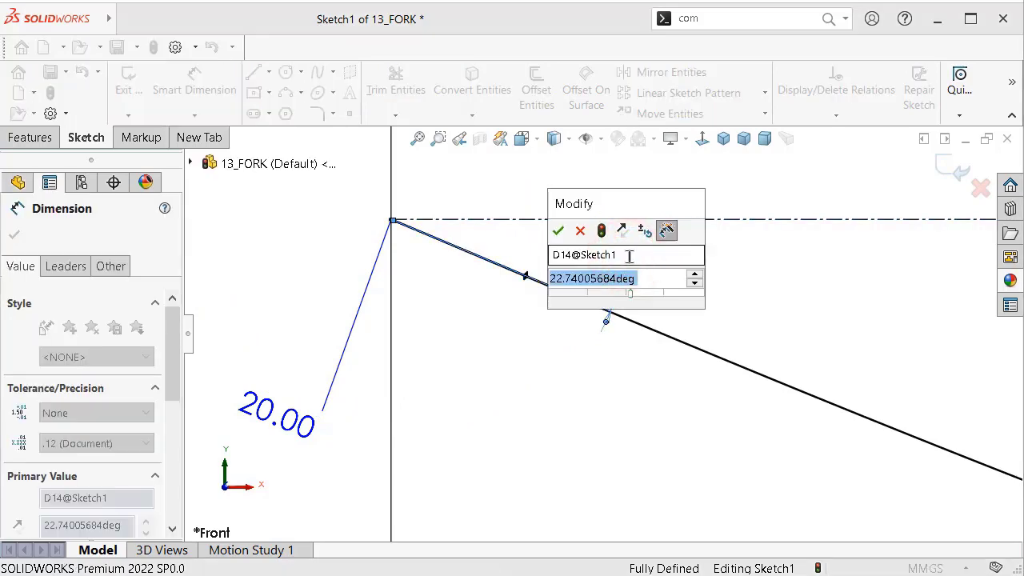
pyautogui.write('20')
pyautogui.click(559, 231)
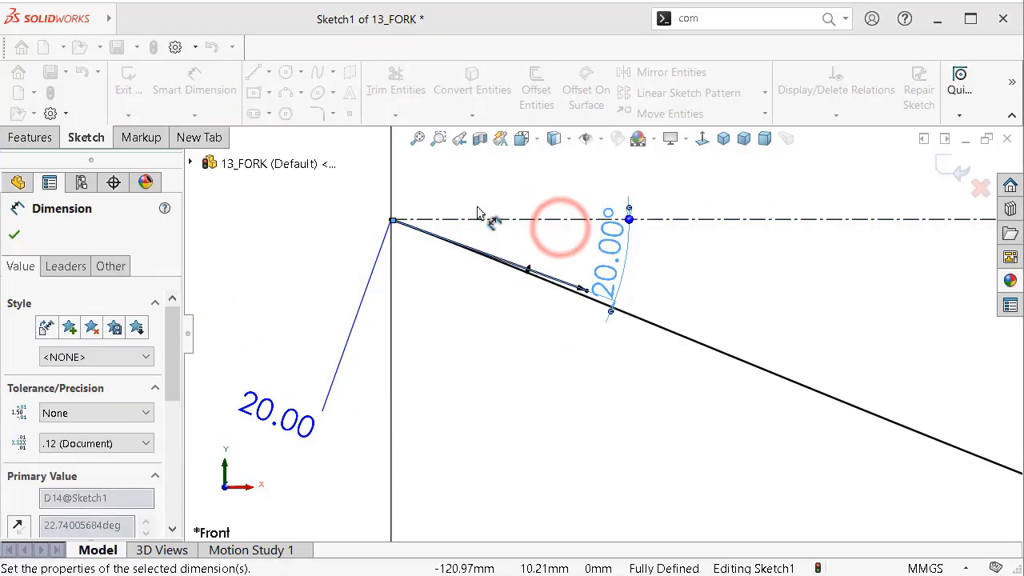
pyautogui.click(472, 175)
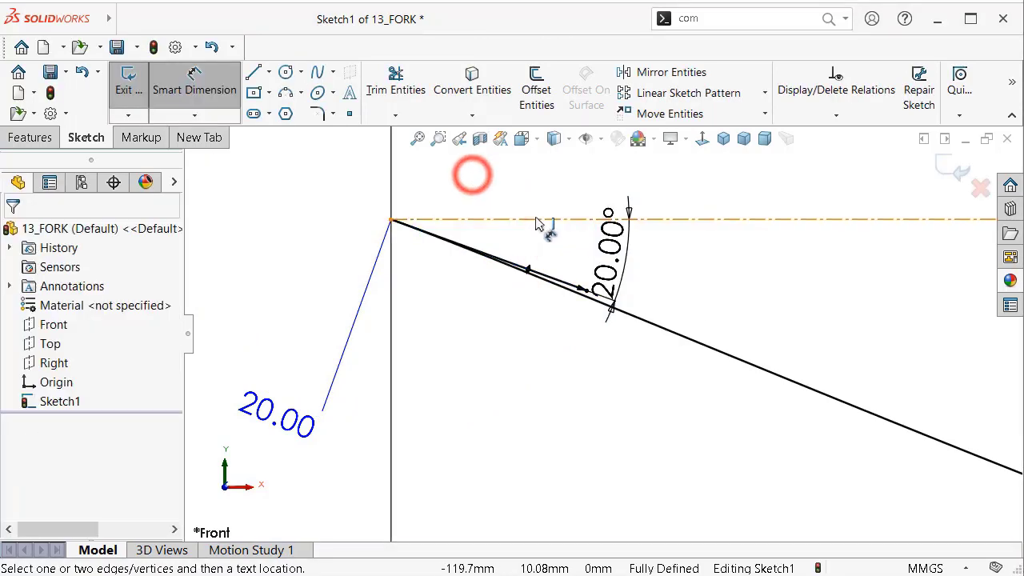
# Step: Fit the sketch in view, toggle dimension visibility, and switch to isometric
pyautogui.click(418, 139)
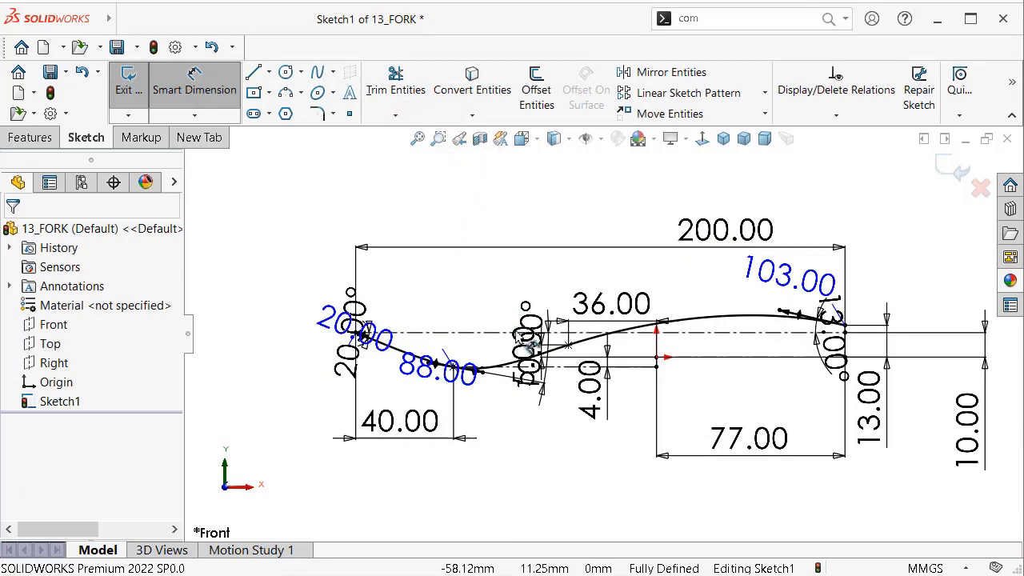
pyautogui.click(602, 145)
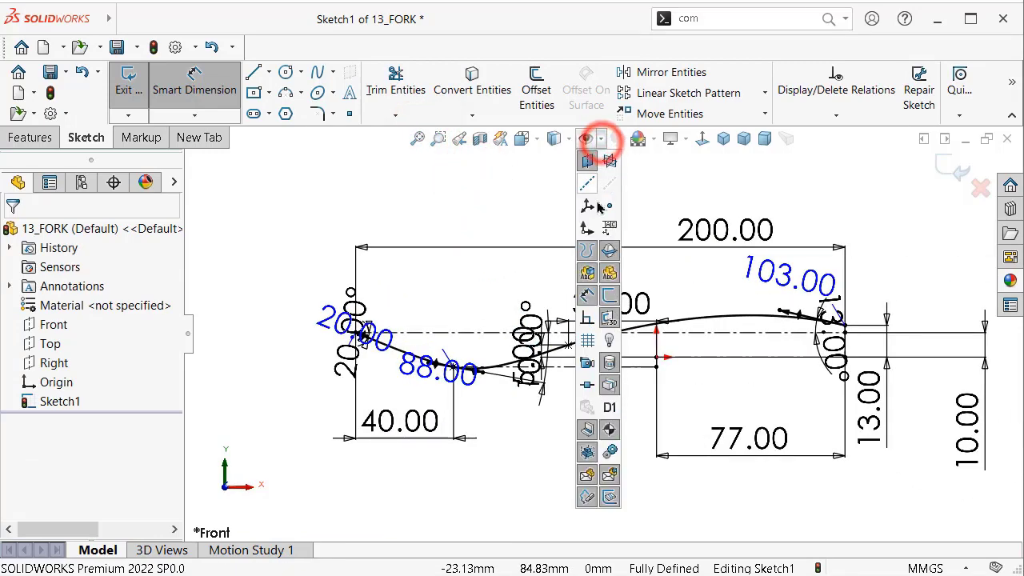
pyautogui.click(583, 292)
pyautogui.click(475, 207)
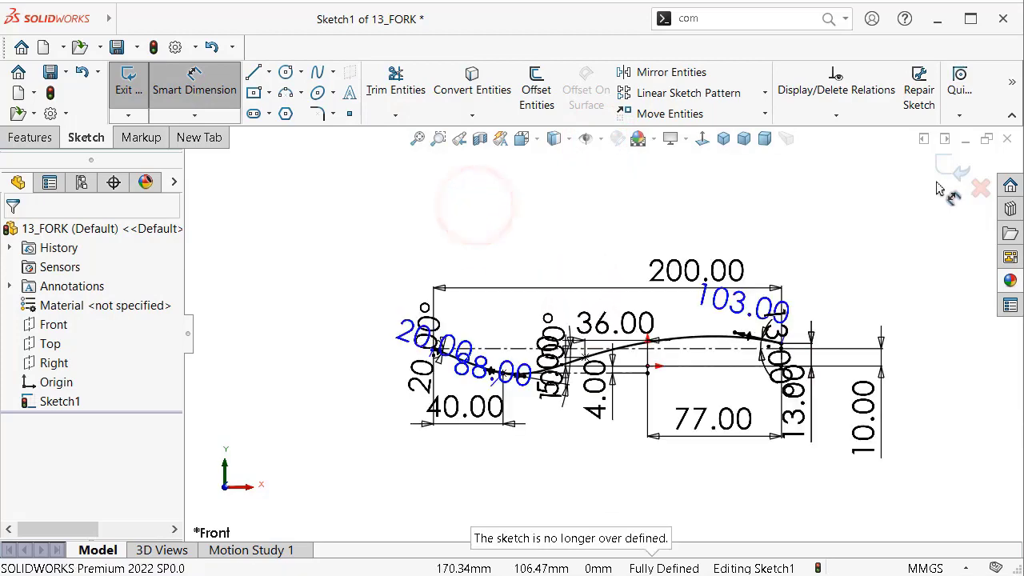
pyautogui.click(722, 139)
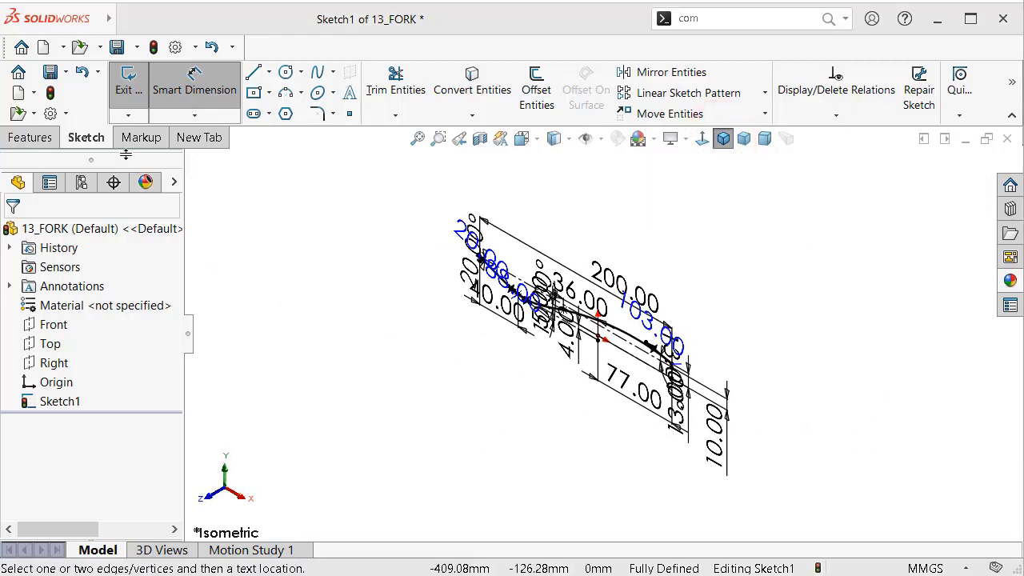
# Step: Add the Surfaces tab to the CommandManager and display it
pyautogui.rightClick(210, 143)
pyautogui.moveTo(249, 192)
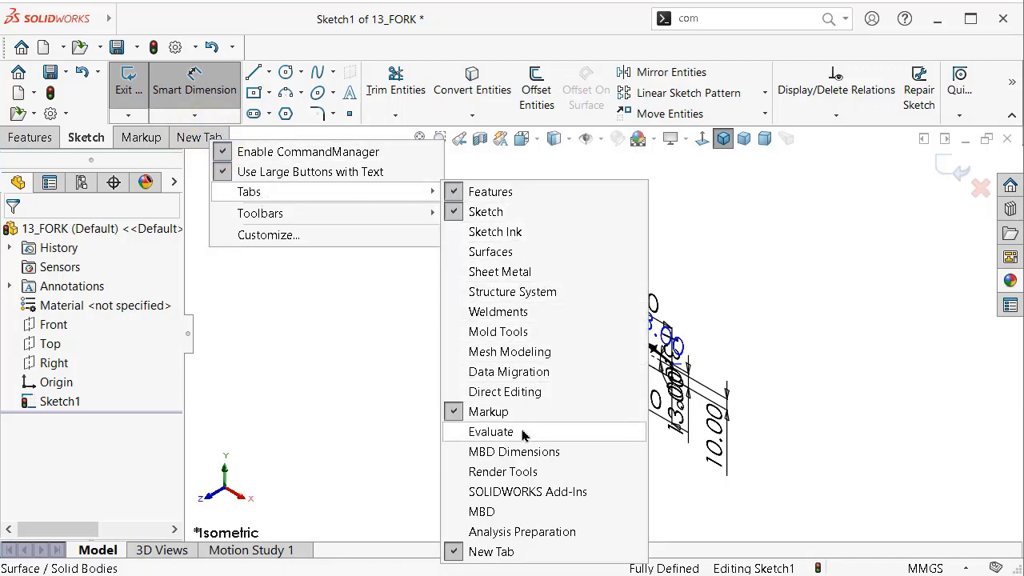
pyautogui.click(492, 252)
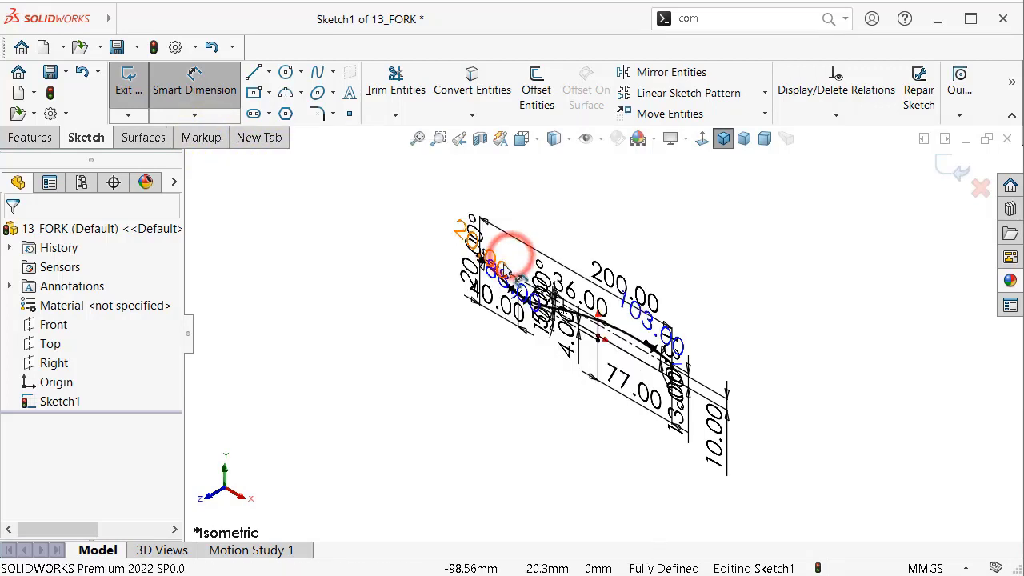
pyautogui.click(144, 138)
# Step: Start an Extruded Surface from the sketch with a second direction enabled
pyautogui.click(136, 77)
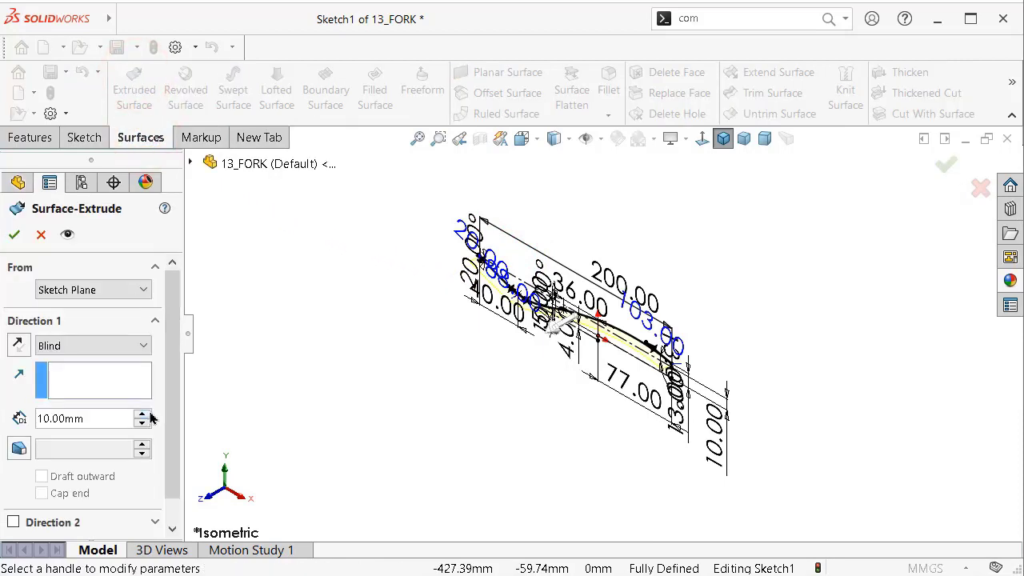
pyautogui.click(146, 416)
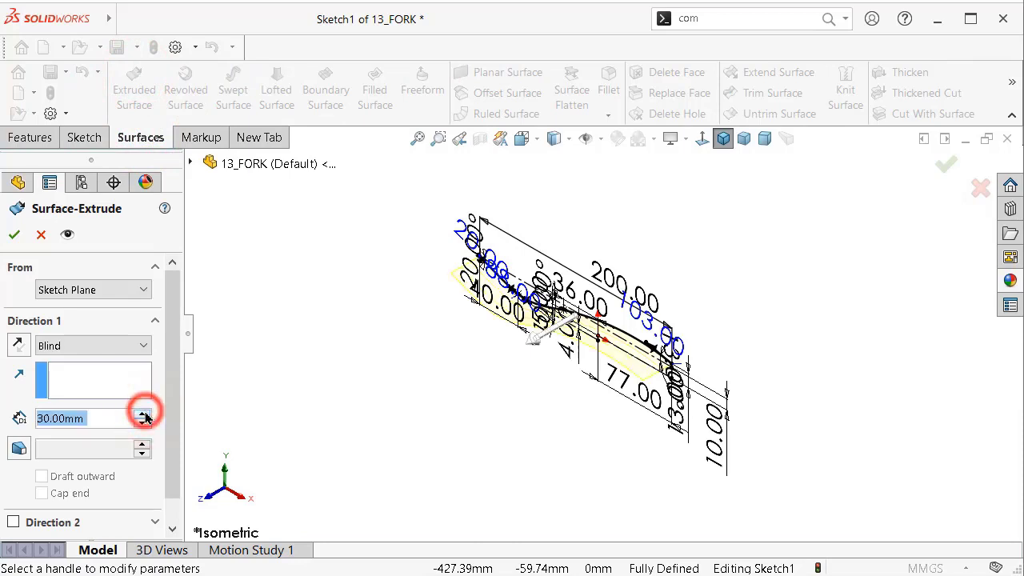
pyautogui.scroll(-4, 560, 352)
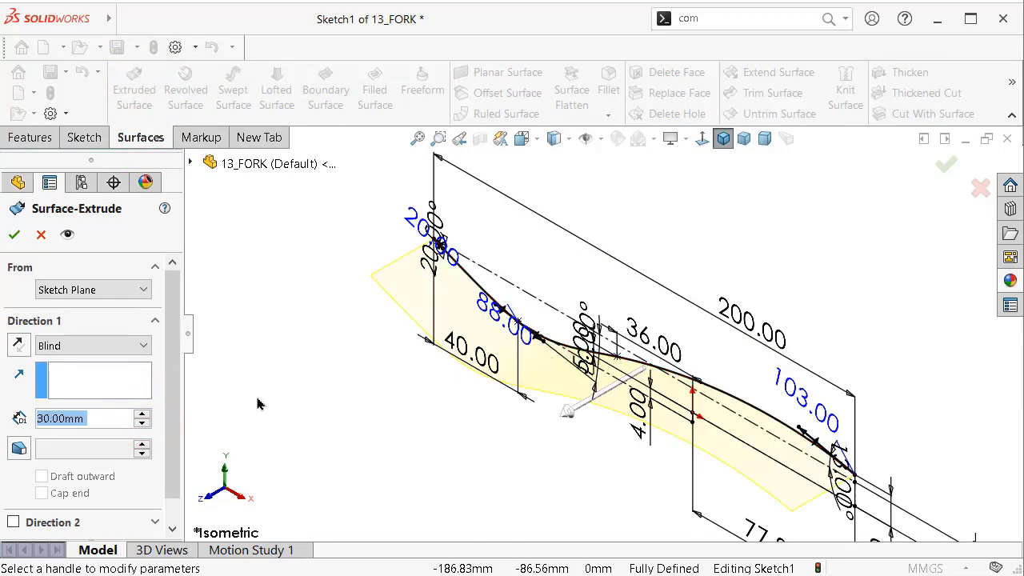
pyautogui.moveTo(173, 374); pyautogui.dragTo(177, 421)
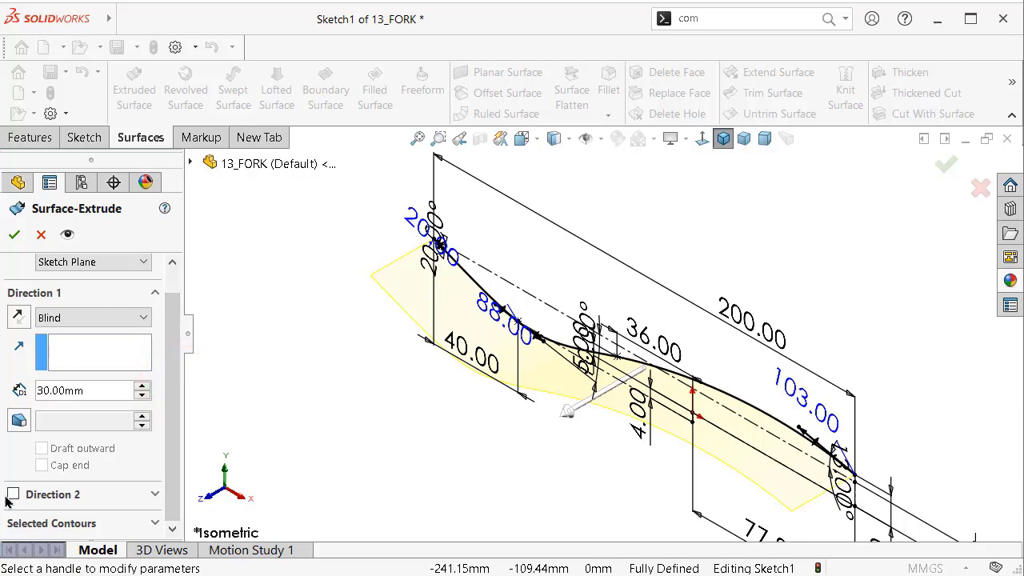
pyautogui.click(13, 496)
pyautogui.moveTo(175, 409); pyautogui.dragTo(168, 492)
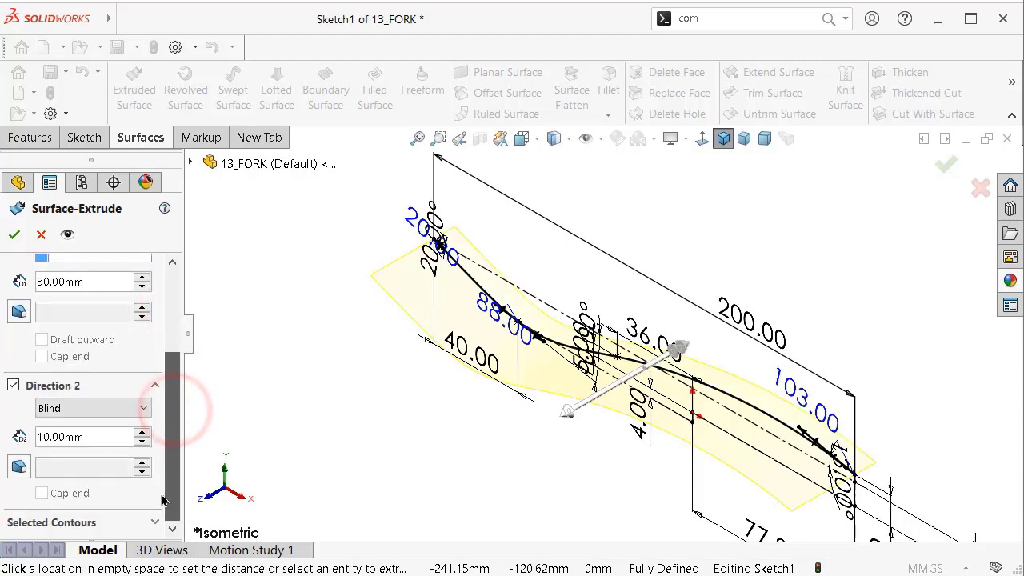
# Step: Set both directions to Blind 40 mm and create the surface
pyautogui.click(142, 433)
pyautogui.click(142, 433)
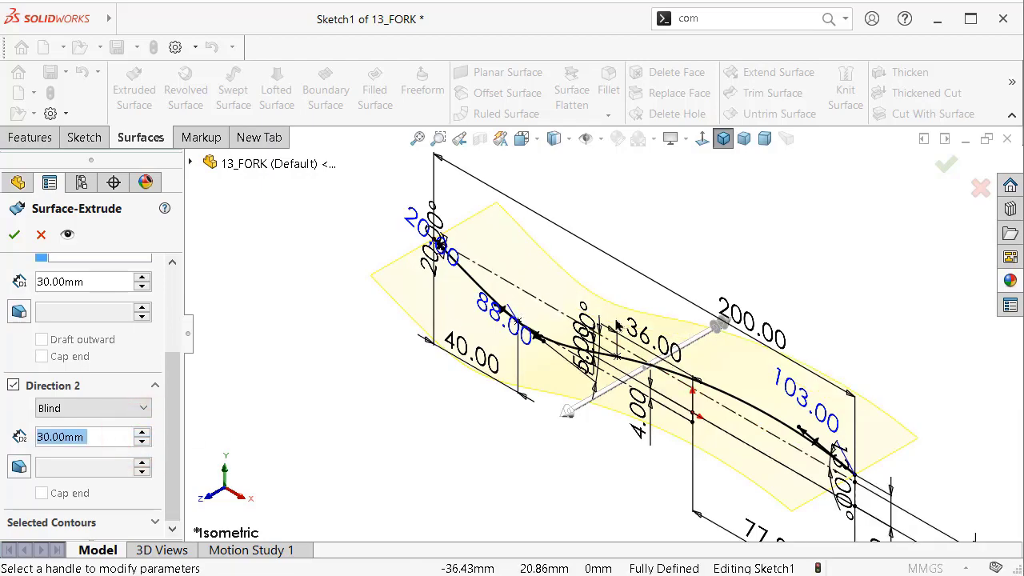
pyautogui.press('Down')
pyautogui.press('Down')
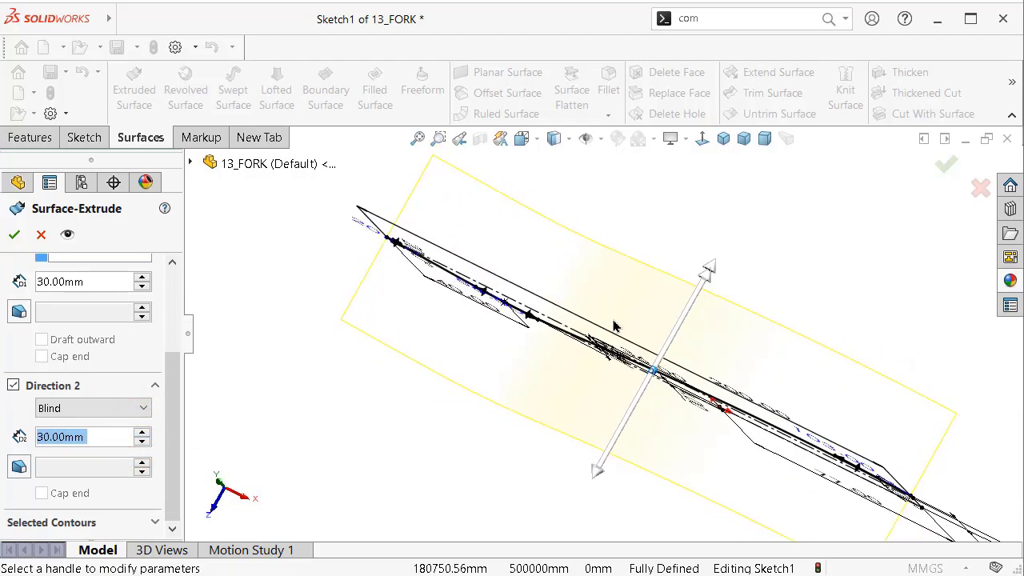
pyautogui.press('Up')
pyautogui.click(145, 433)
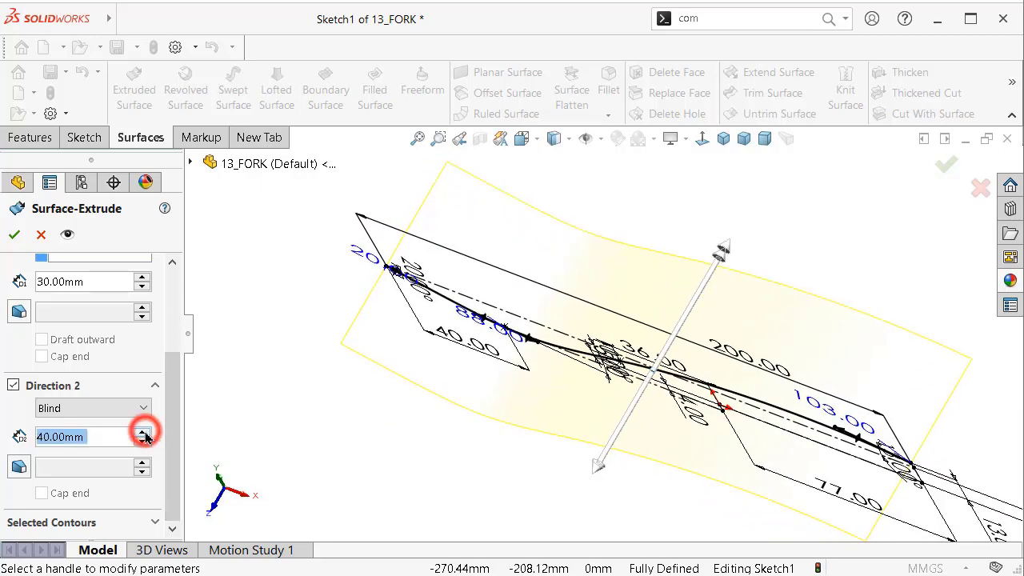
pyautogui.moveTo(172, 380); pyautogui.dragTo(172, 356)
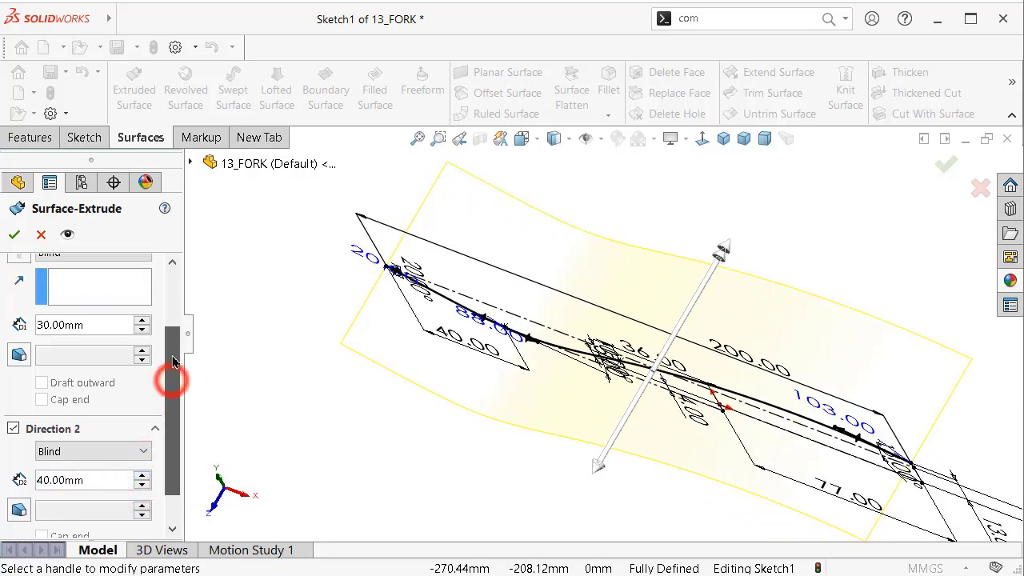
pyautogui.click(141, 322)
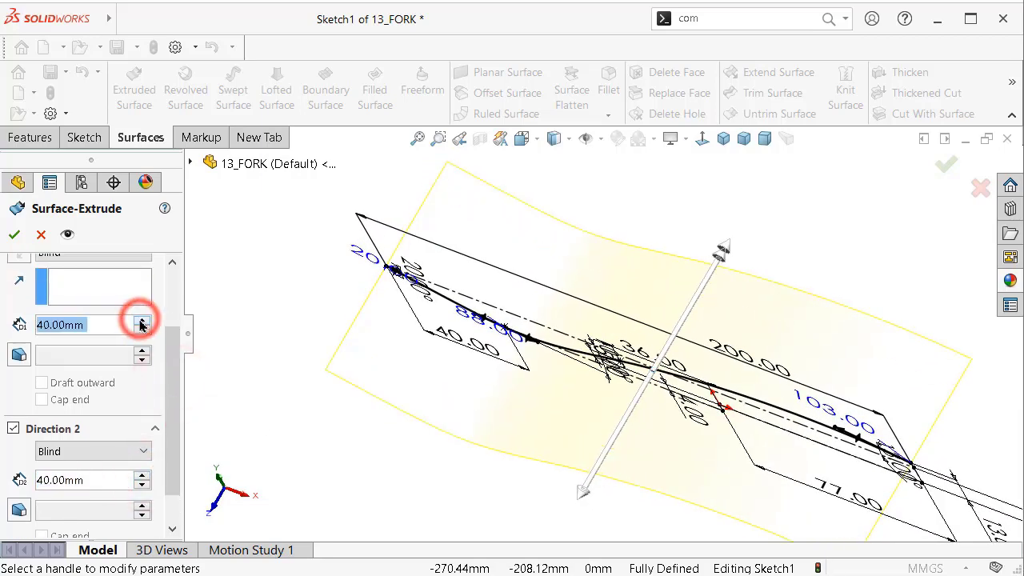
pyautogui.click(15, 236)
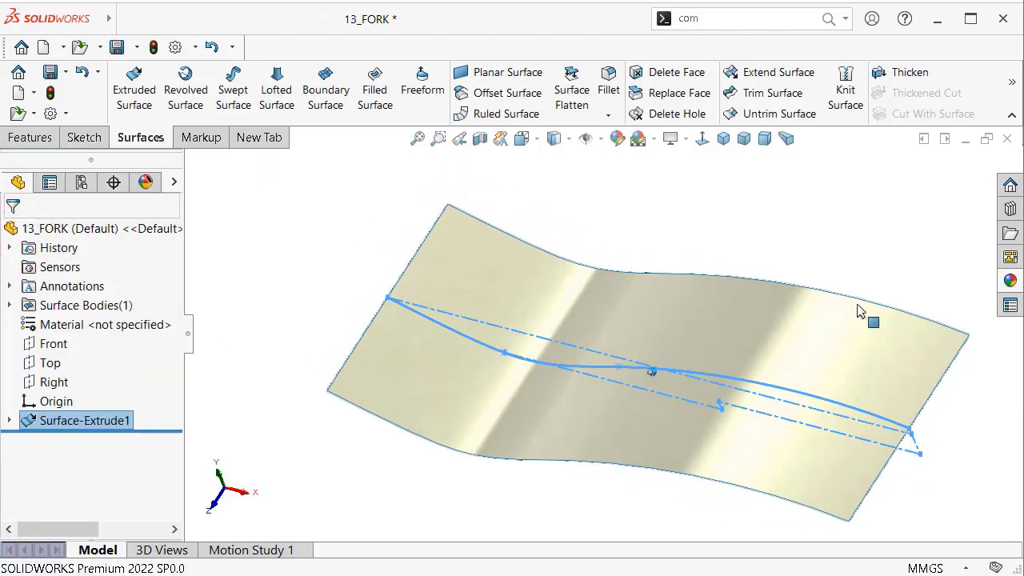
pyautogui.press('Down')
pyautogui.press('Down')
pyautogui.press('Down')
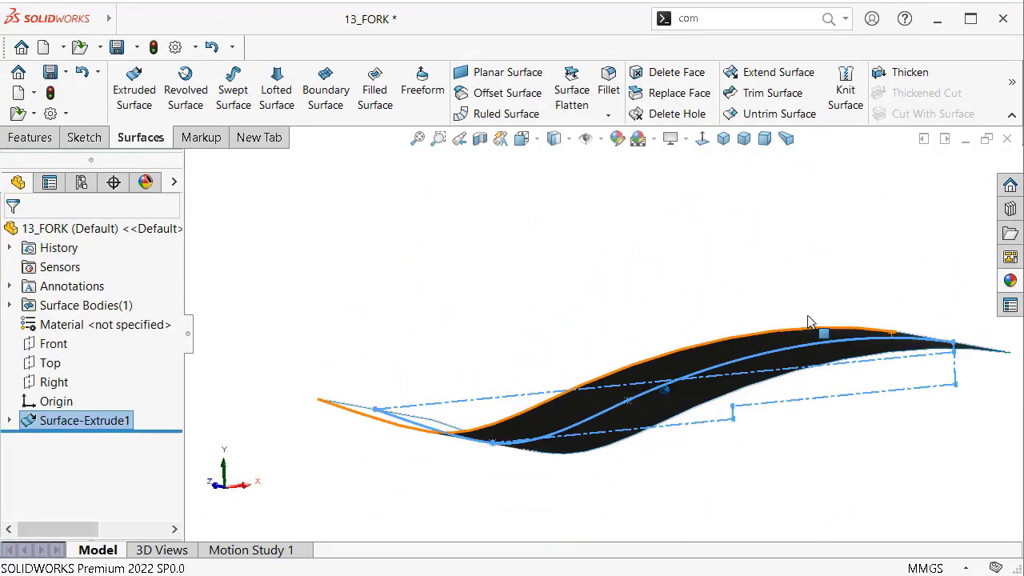
pyautogui.press('Down')
pyautogui.press('Down')
pyautogui.press('Down')
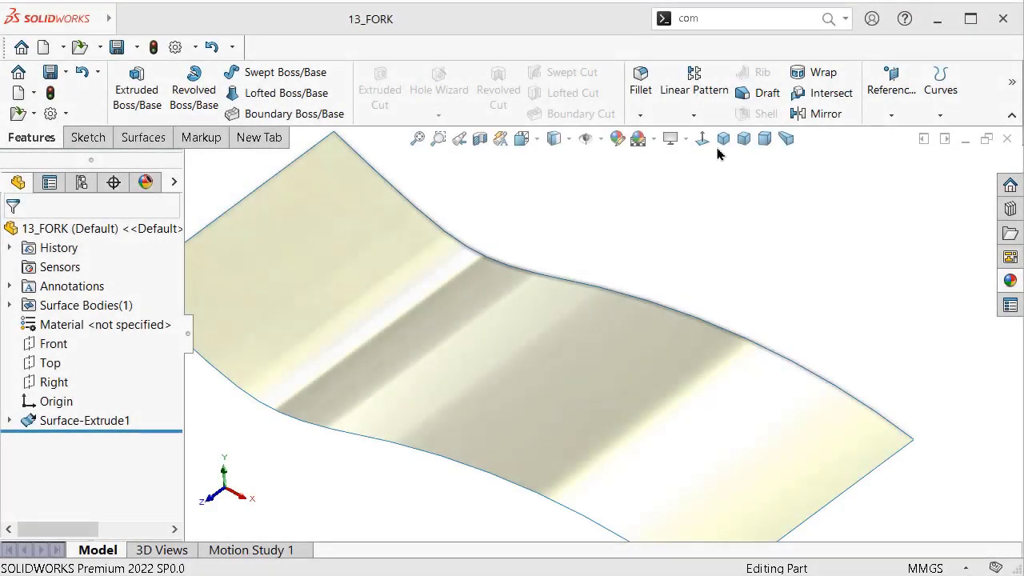
pyautogui.click(723, 139)
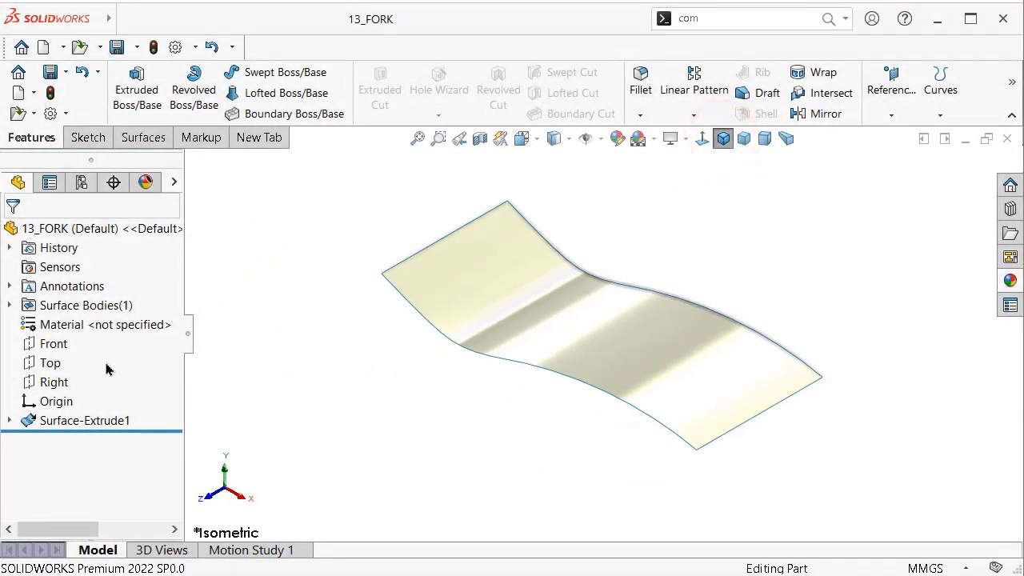
pyautogui.click(51, 365)
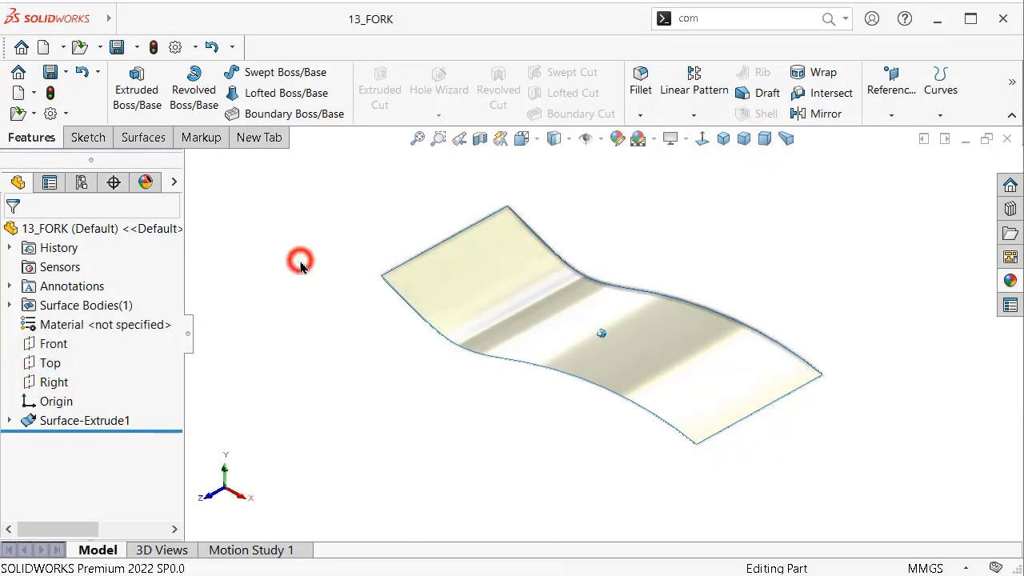
pyautogui.moveTo(297, 257); pyautogui.dragTo(300, 267, button='middle')
pyautogui.click(51, 364)
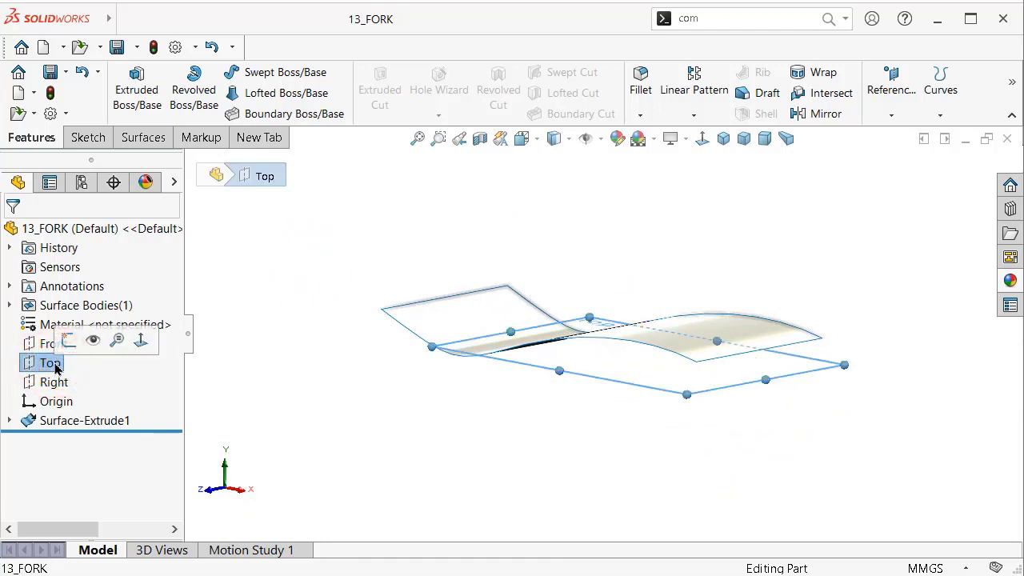
pyautogui.click(247, 320)
pyautogui.moveTo(247, 320); pyautogui.dragTo(245, 326, button='middle')
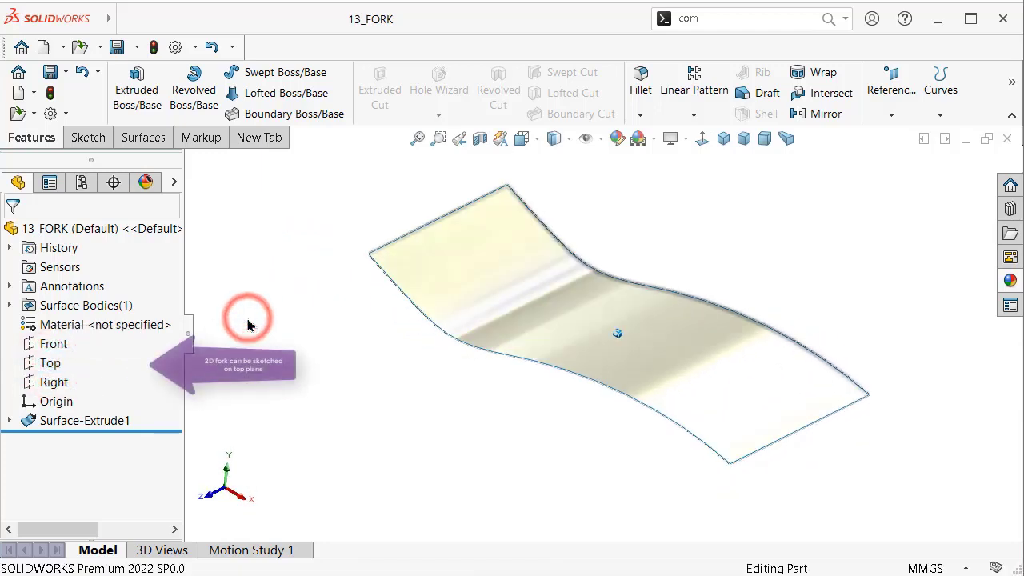
pyautogui.click(49, 363)
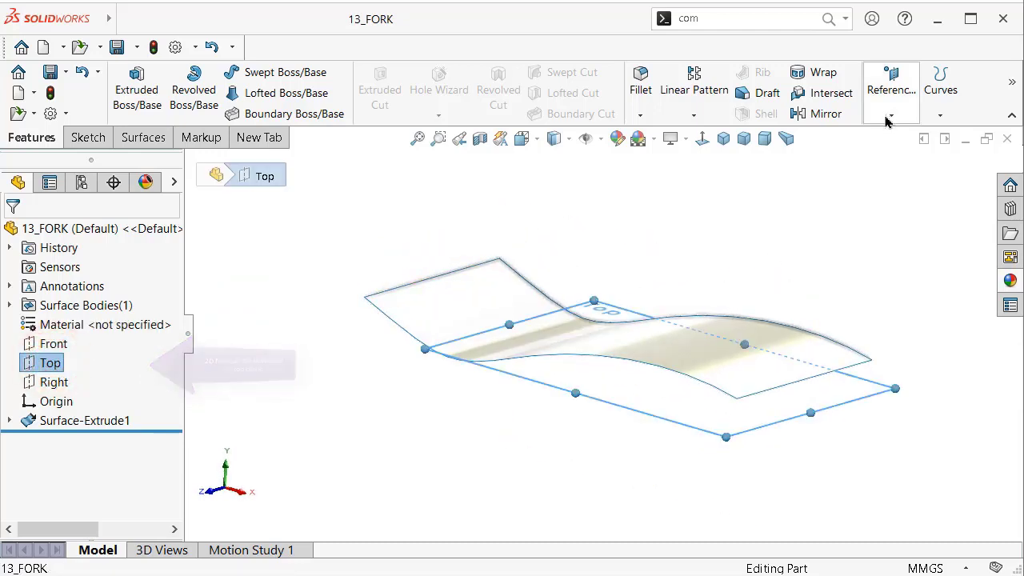
# Step: Create Plane1 offset 60 mm from the Top plane, flipped below the surface
pyautogui.click(889, 116)
pyautogui.click(885, 138)
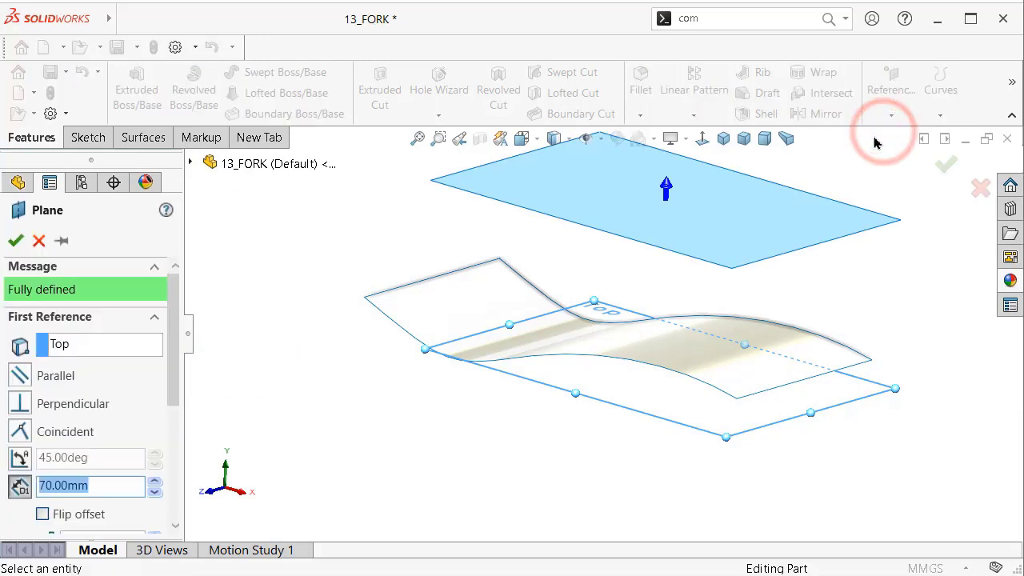
pyautogui.click(154, 492)
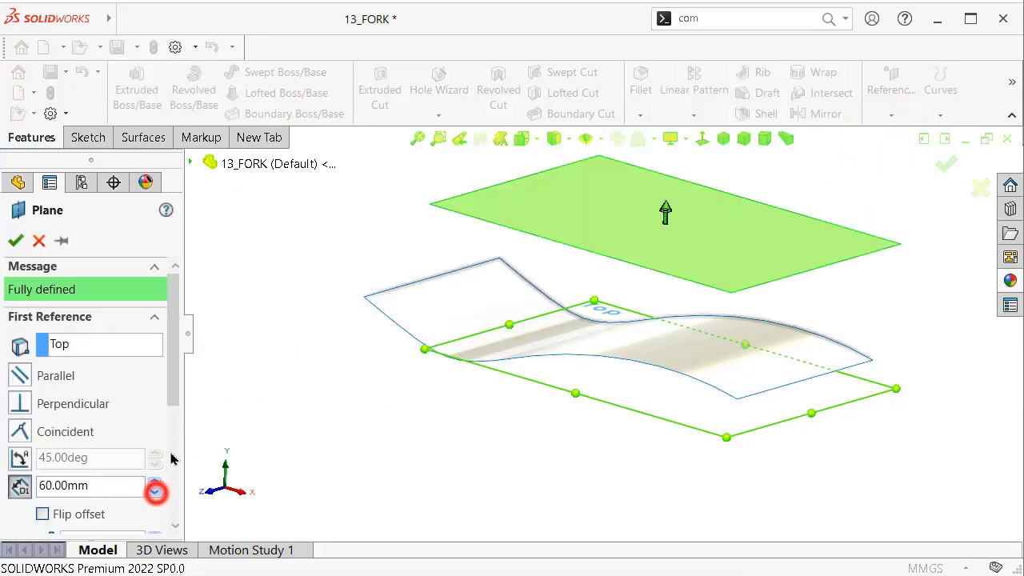
pyautogui.moveTo(174, 392); pyautogui.dragTo(178, 436)
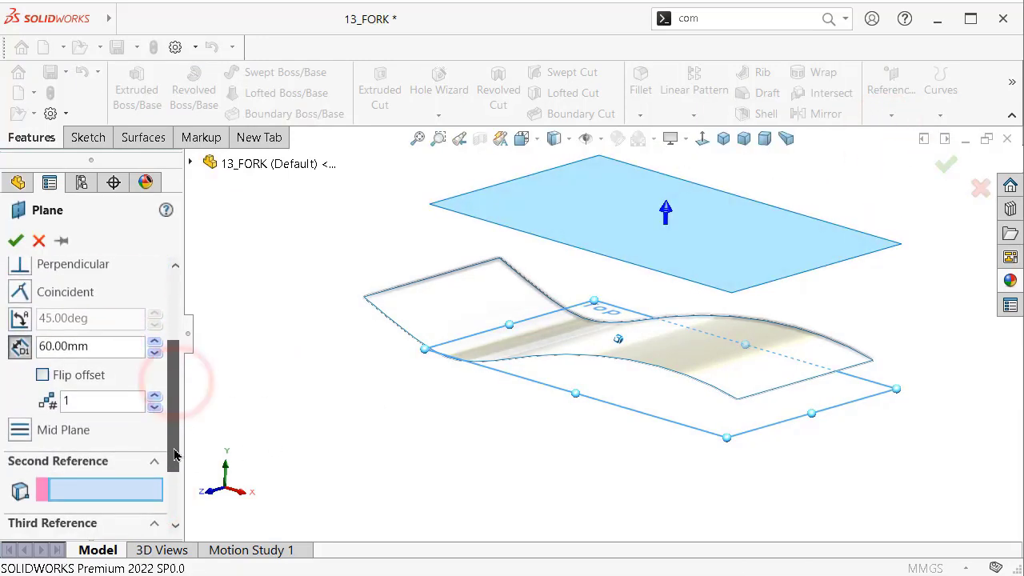
pyautogui.scroll(1, 177, 436)
pyautogui.click(42, 425)
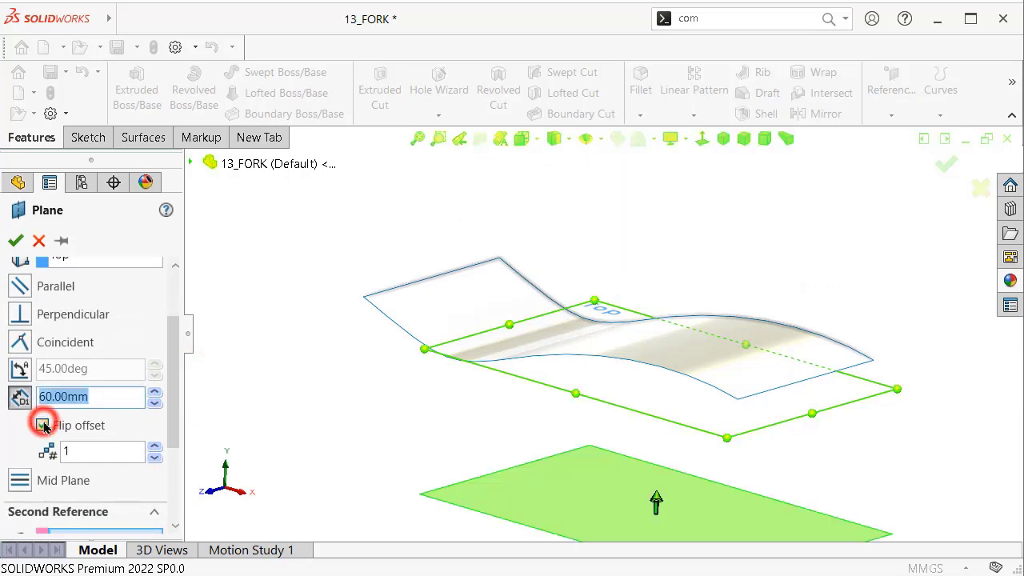
pyautogui.click(15, 240)
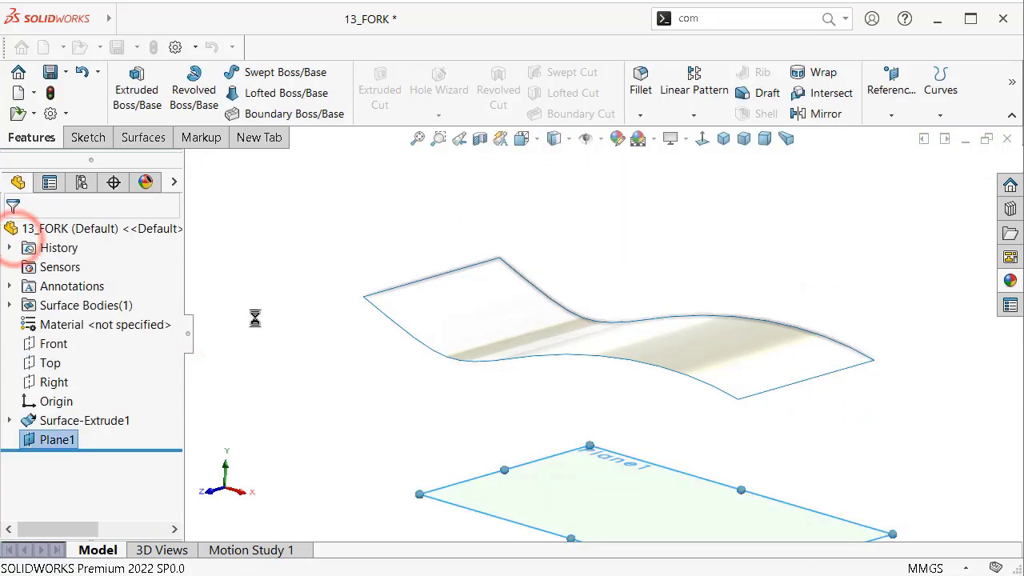
# Step: Enlarge Plane1 left and right past the surface, then return to isometric
pyautogui.moveTo(280, 317); pyautogui.dragTo(258, 322, button='middle')
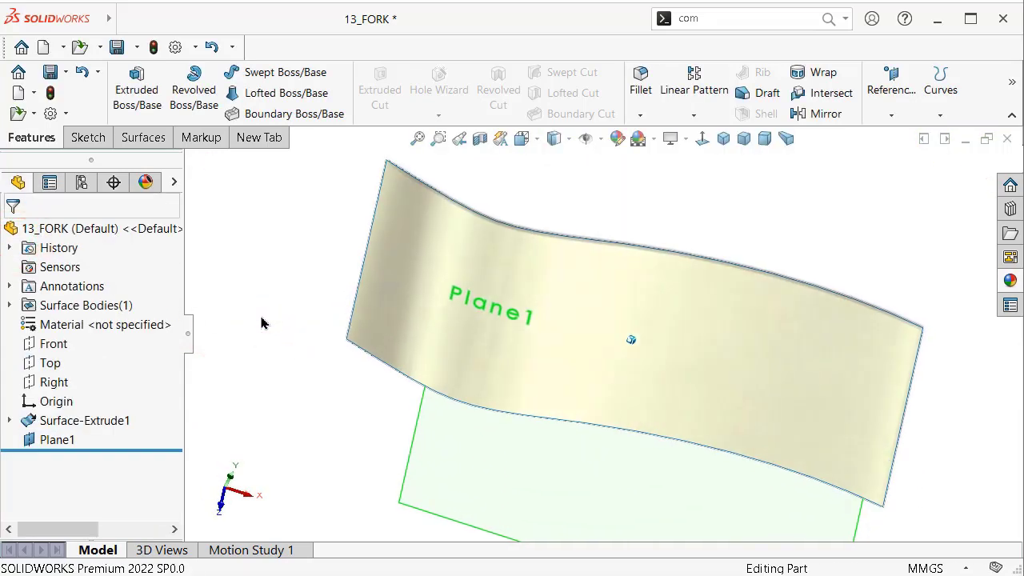
pyautogui.click(60, 440)
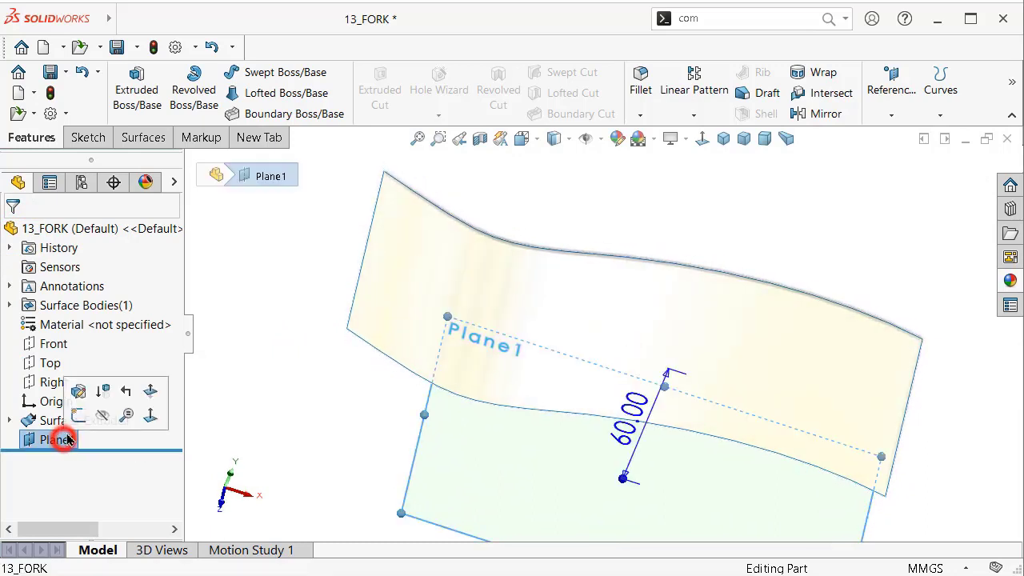
pyautogui.click(149, 414)
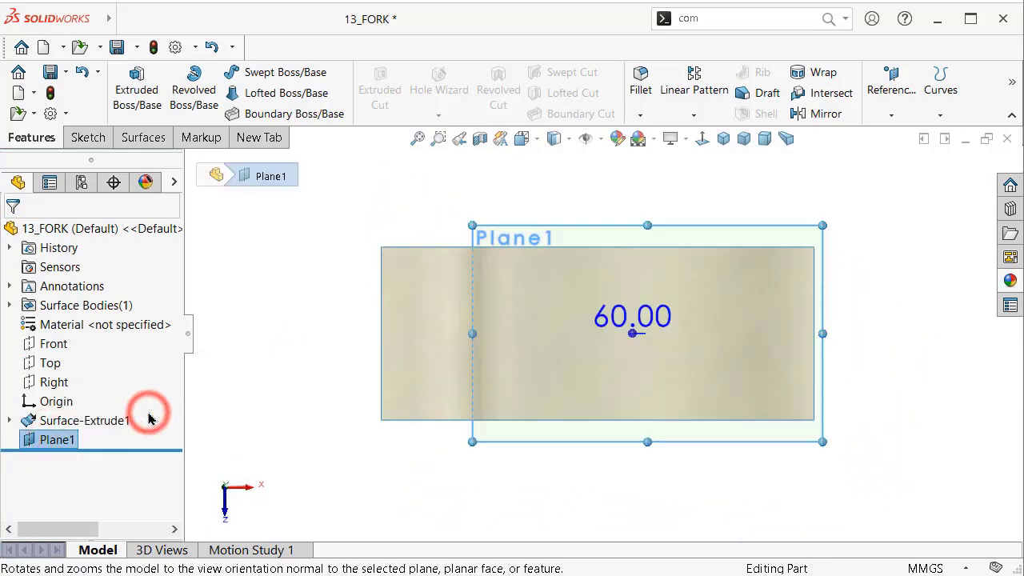
pyautogui.click(402, 210)
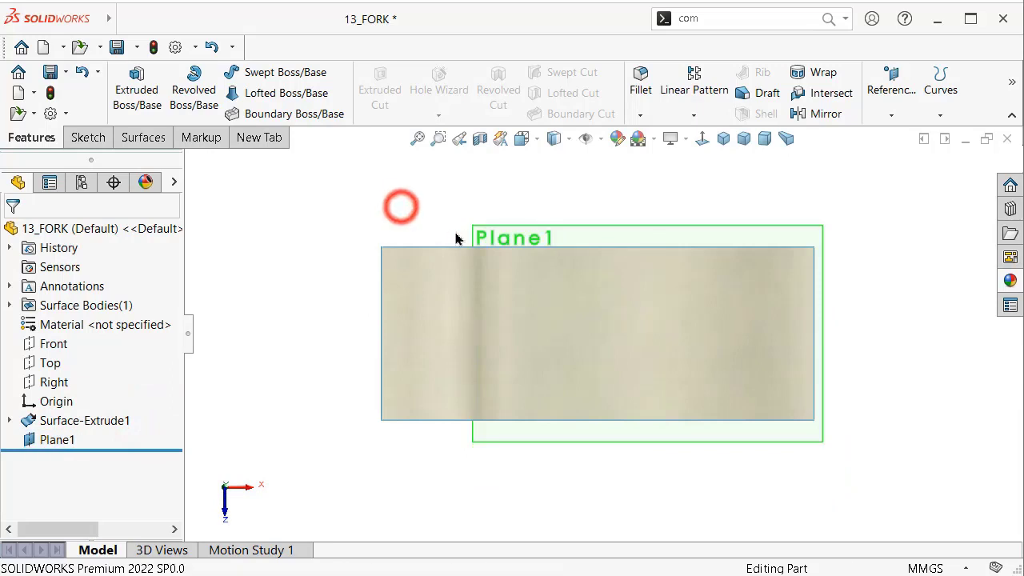
pyautogui.click(478, 231)
pyautogui.moveTo(473, 227); pyautogui.dragTo(288, 214)
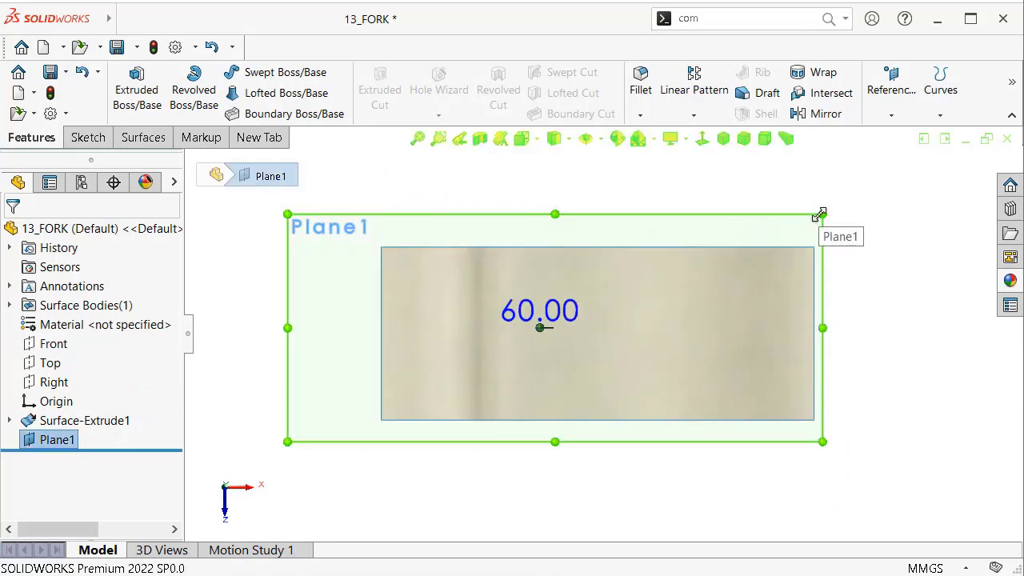
pyautogui.moveTo(822, 214); pyautogui.dragTo(904, 208)
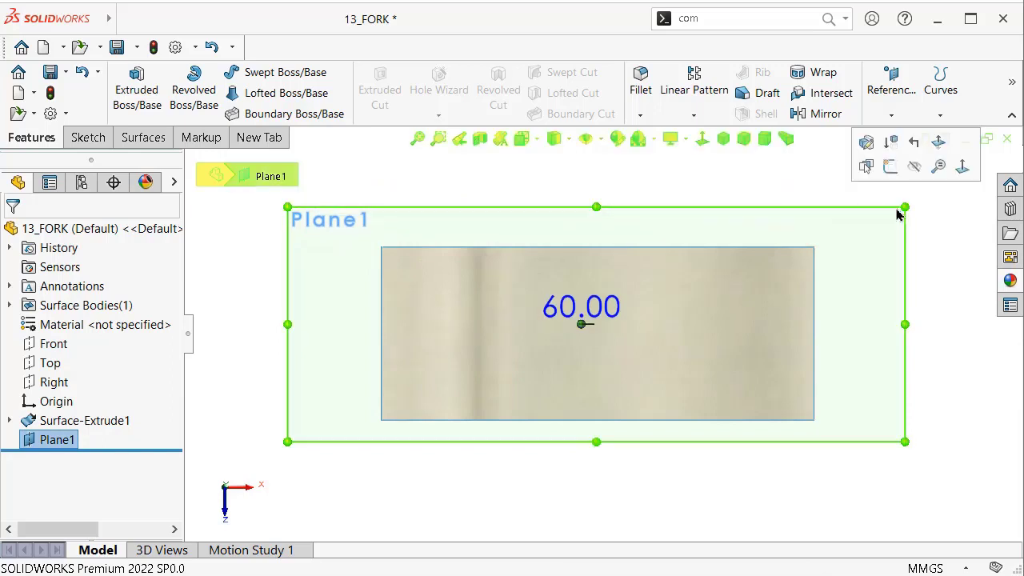
pyautogui.click(608, 184)
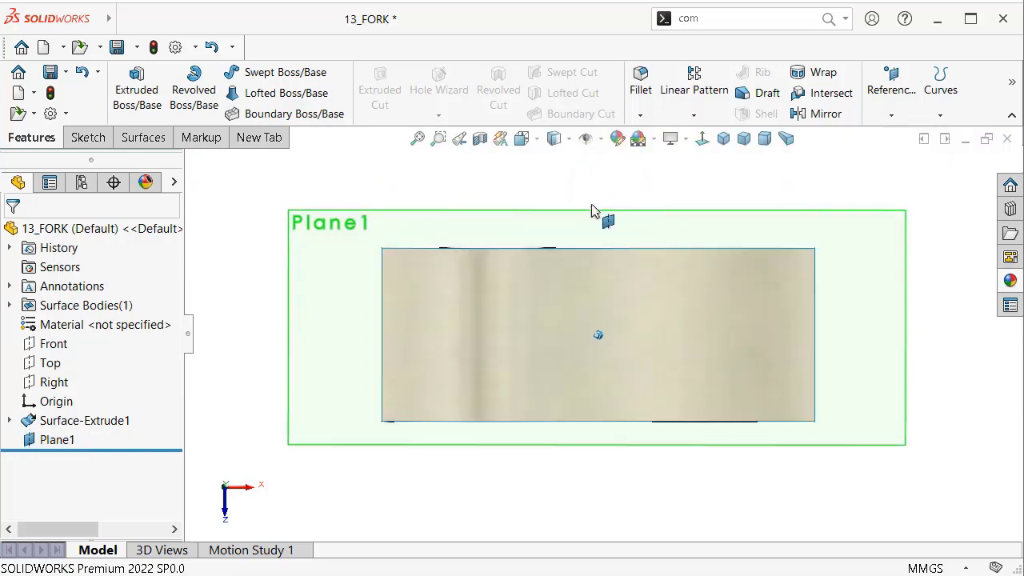
pyautogui.hotkey('ctrl', '7')
pyautogui.click(62, 440)
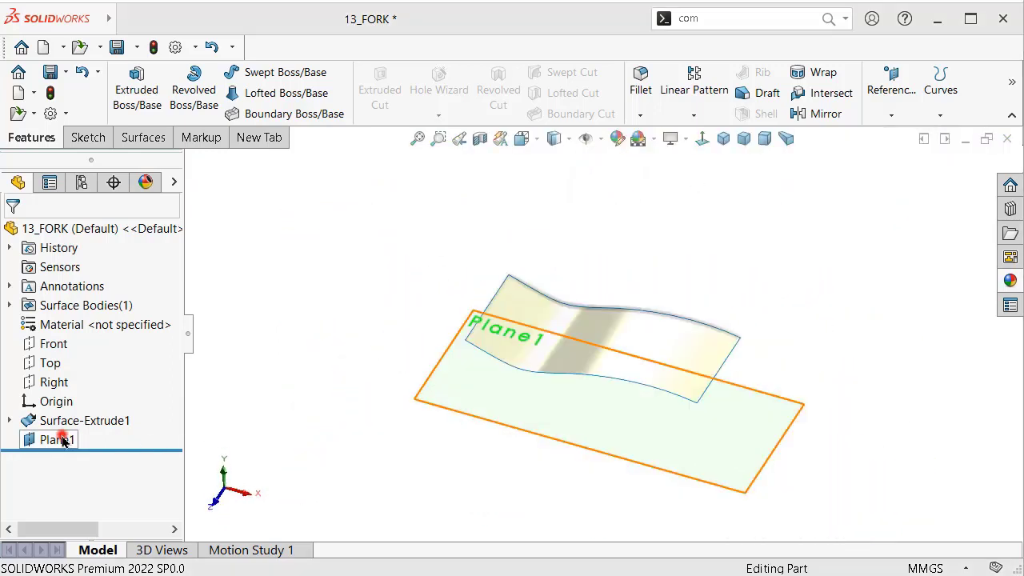
# Step: Start Sketch2 on Plane1 and view it face-on
pyautogui.click(77, 411)
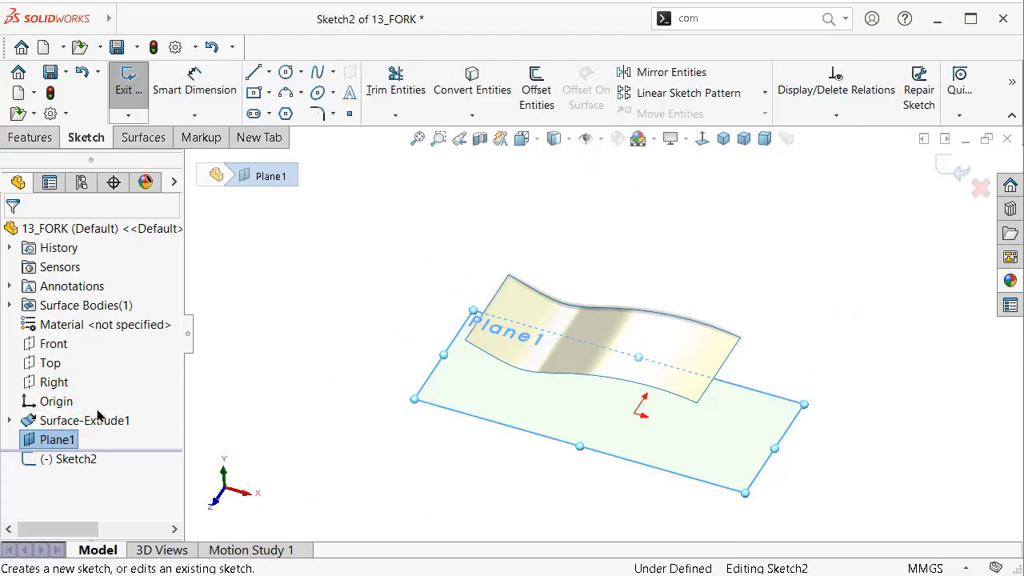
pyautogui.click(706, 141)
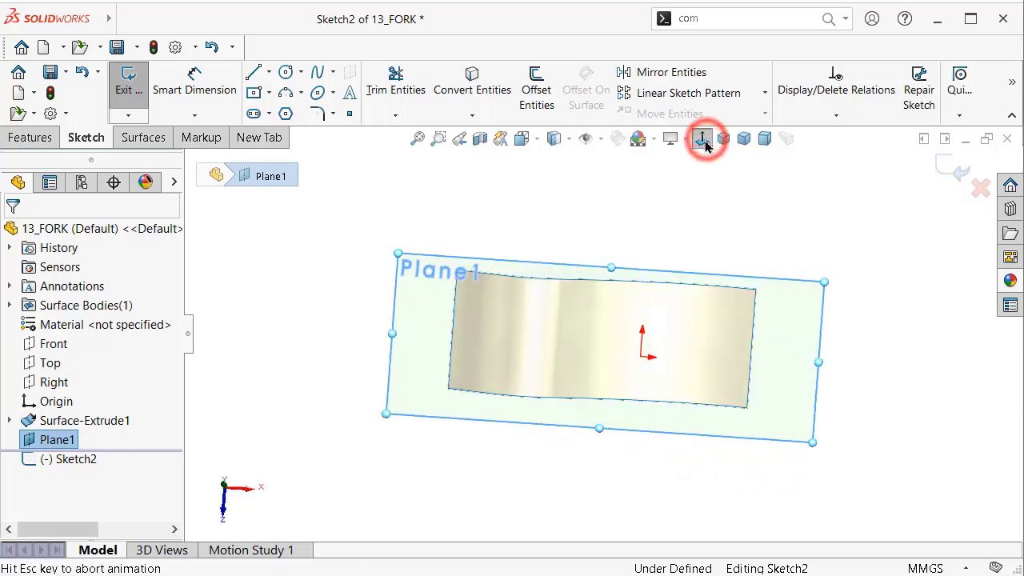
pyautogui.scroll(-4, 632, 352)
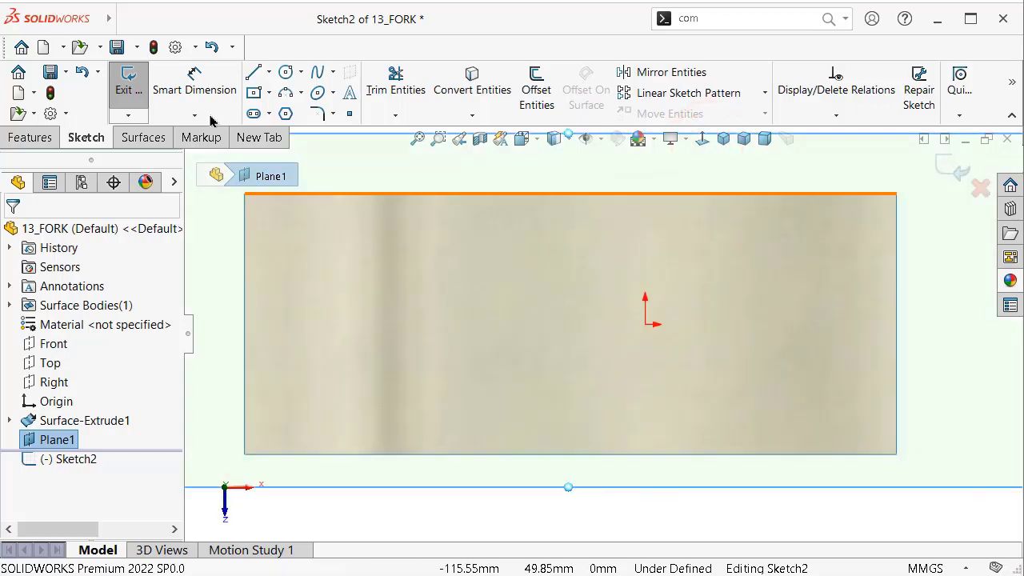
# Step: Draw a horizontal centerline across the surface from its left to right edge
pyautogui.click(269, 74)
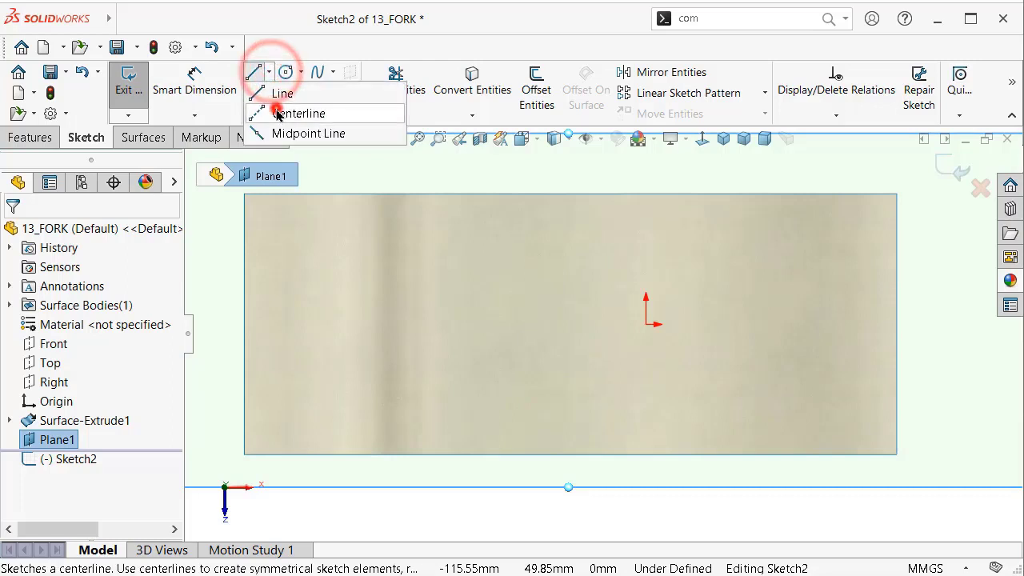
pyautogui.click(282, 107)
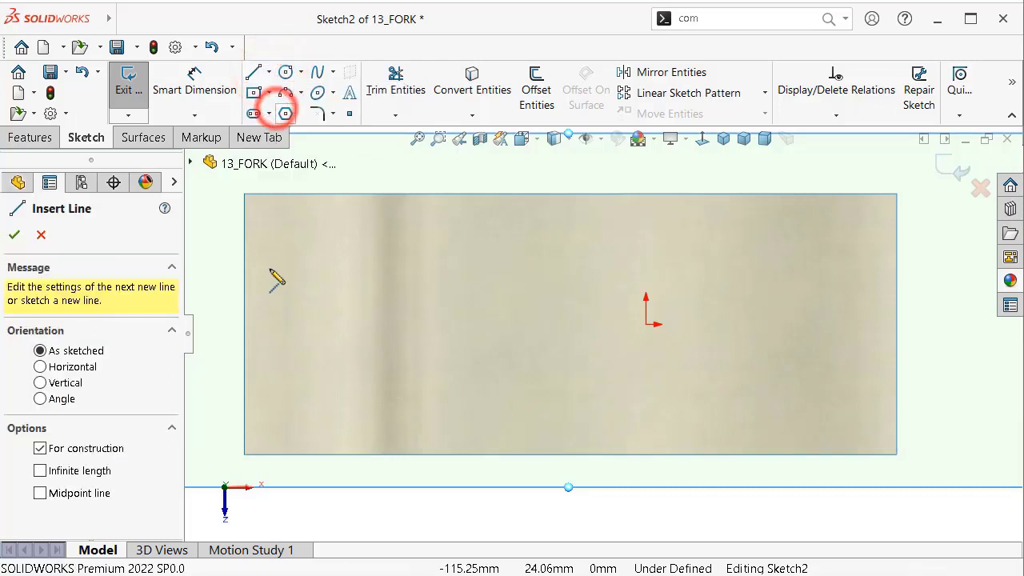
pyautogui.click(244, 324)
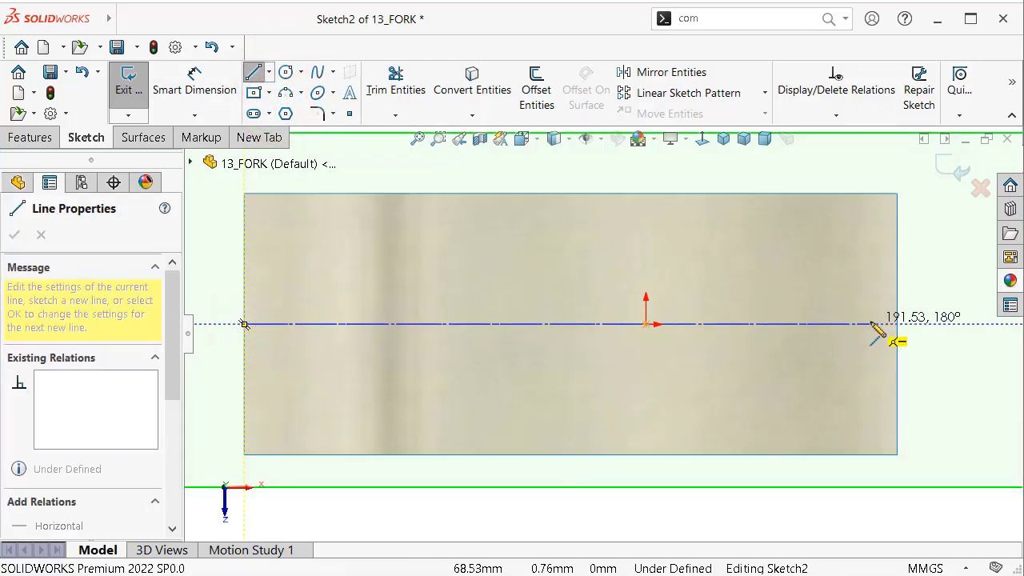
pyautogui.click(896, 324)
pyautogui.rightClick(947, 352)
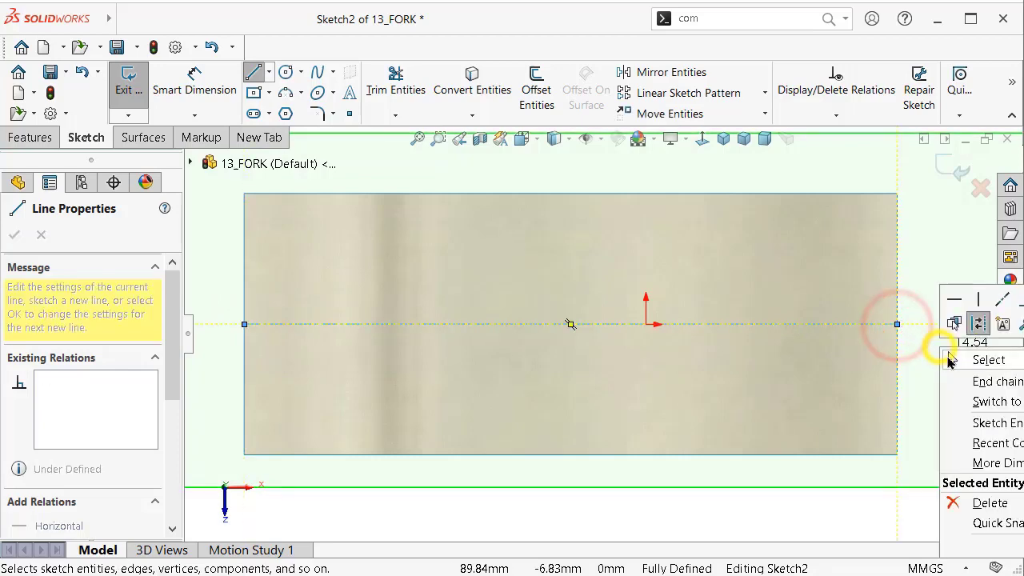
pyautogui.click(951, 359)
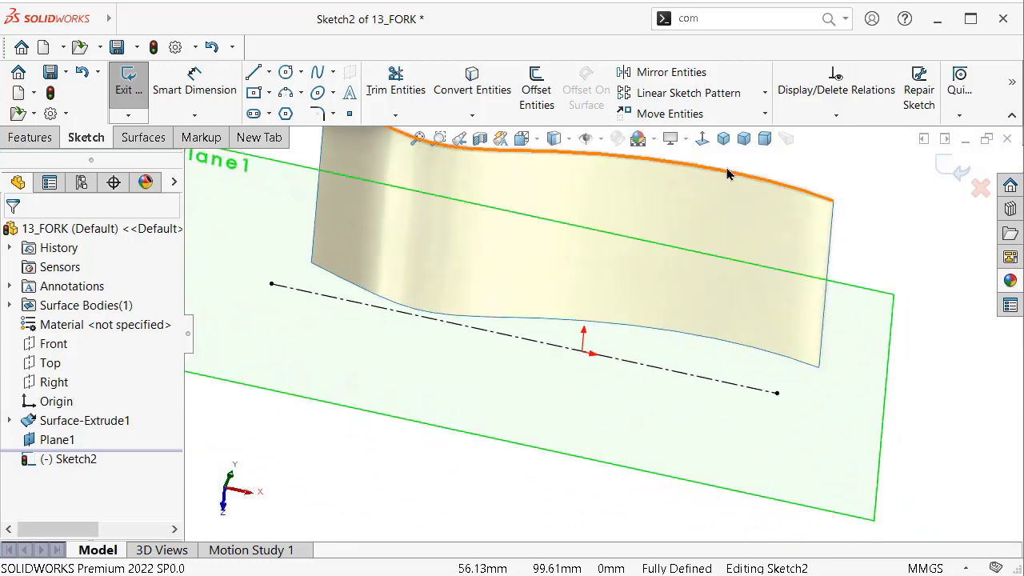
pyautogui.click(701, 141)
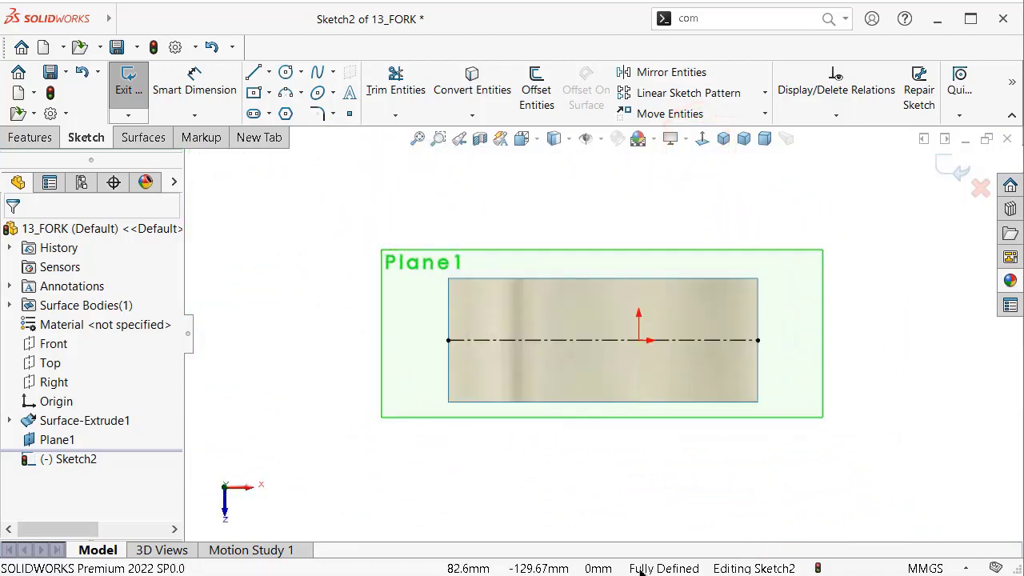
pyautogui.scroll(-3, 665, 344)
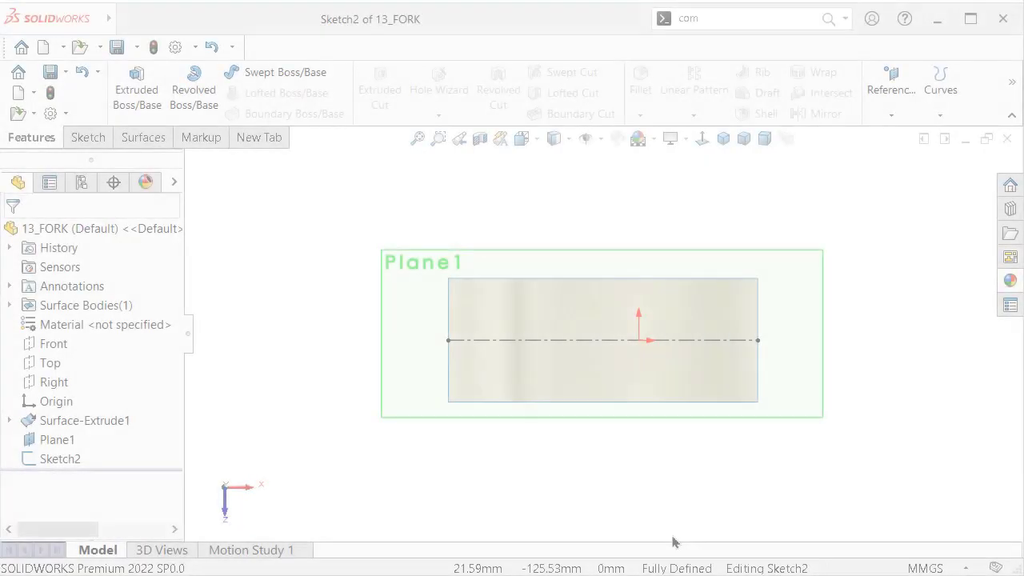
# Step: Draw a vertical centerline from the surface's top edge to its bottom edge
pyautogui.click(88, 137)
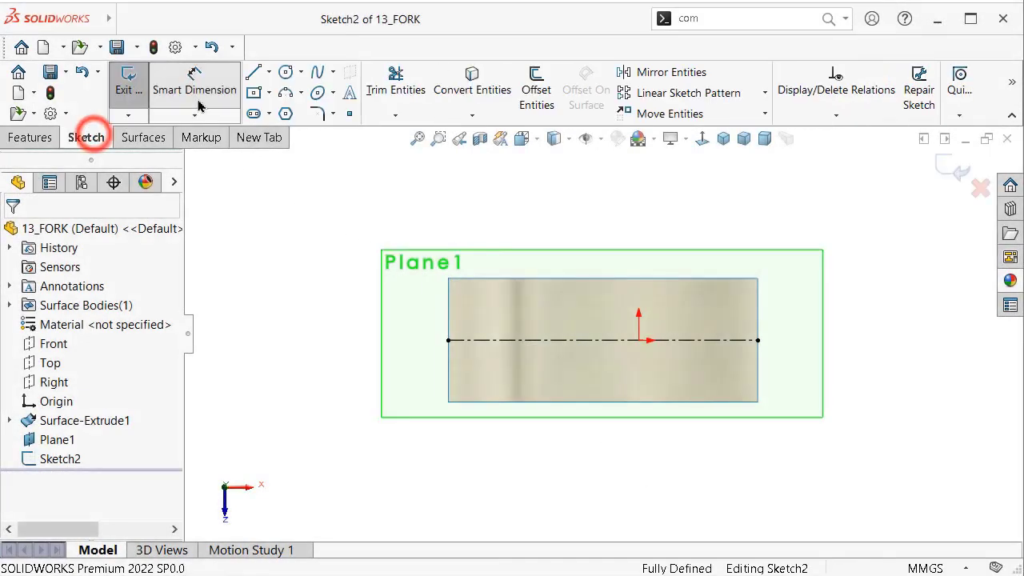
pyautogui.click(269, 72)
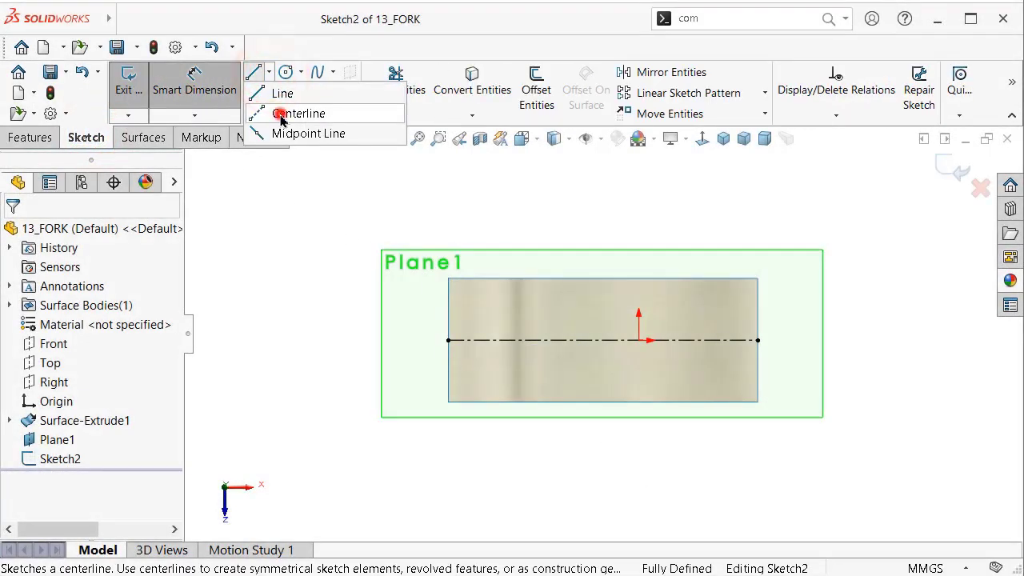
pyautogui.click(280, 116)
pyautogui.scroll(-3, 516, 332)
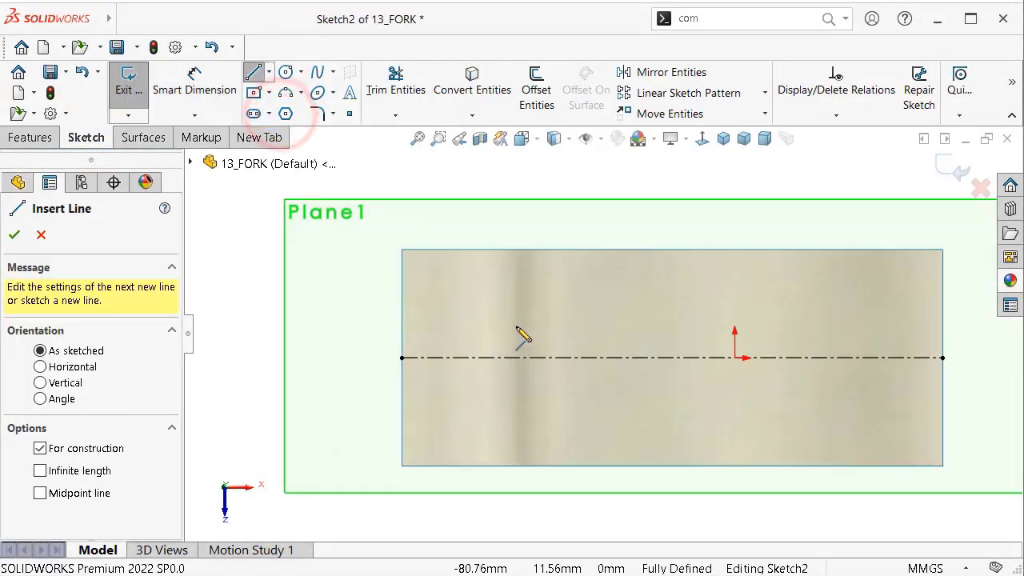
pyautogui.click(420, 251)
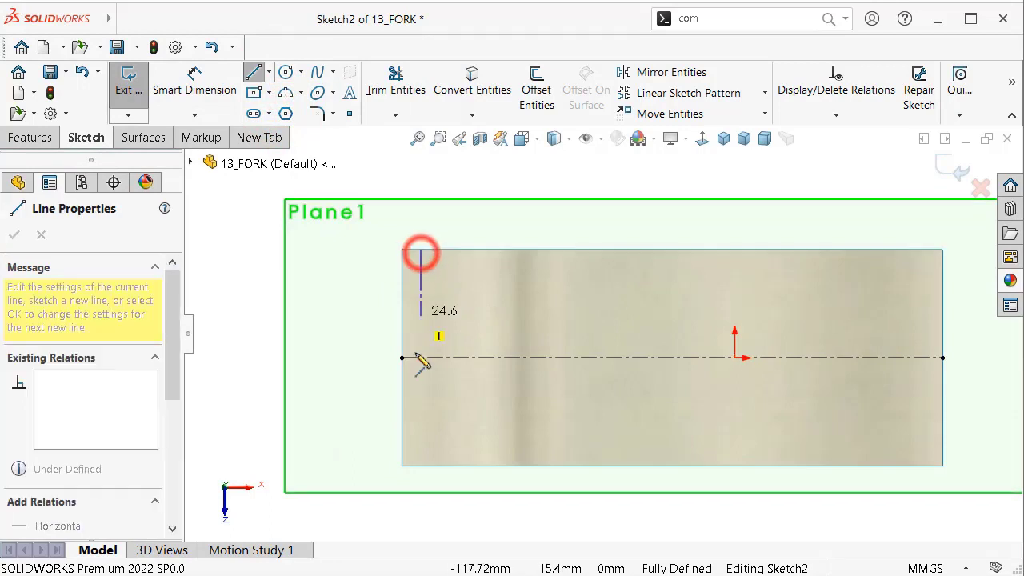
pyautogui.click(421, 465)
pyautogui.click(357, 472)
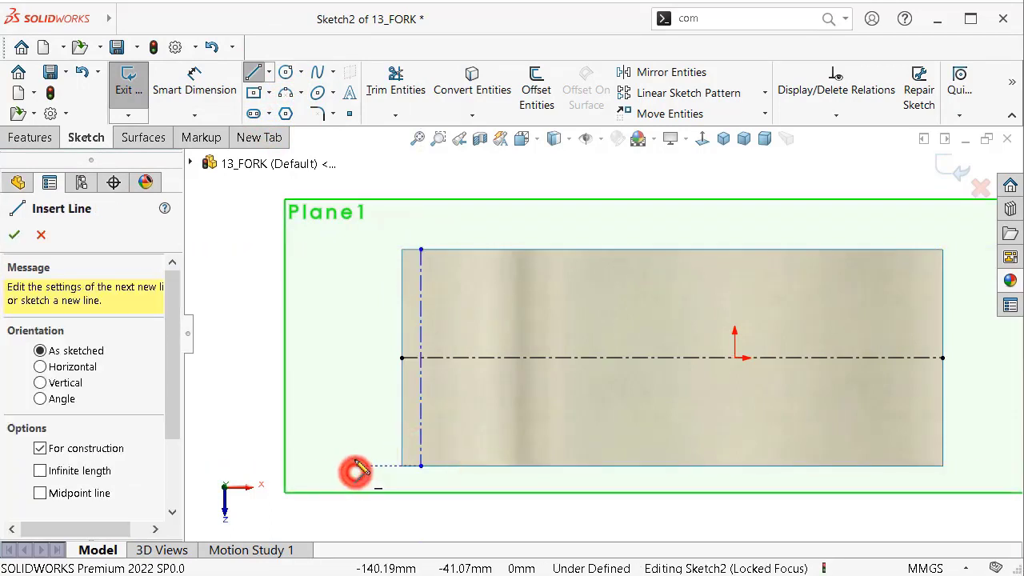
# Step: Dimension the vertical centerline 3 mm from the surface's left edge
pyautogui.moveTo(350, 432); pyautogui.dragTo(338, 359, button='right')
pyautogui.click(418, 296)
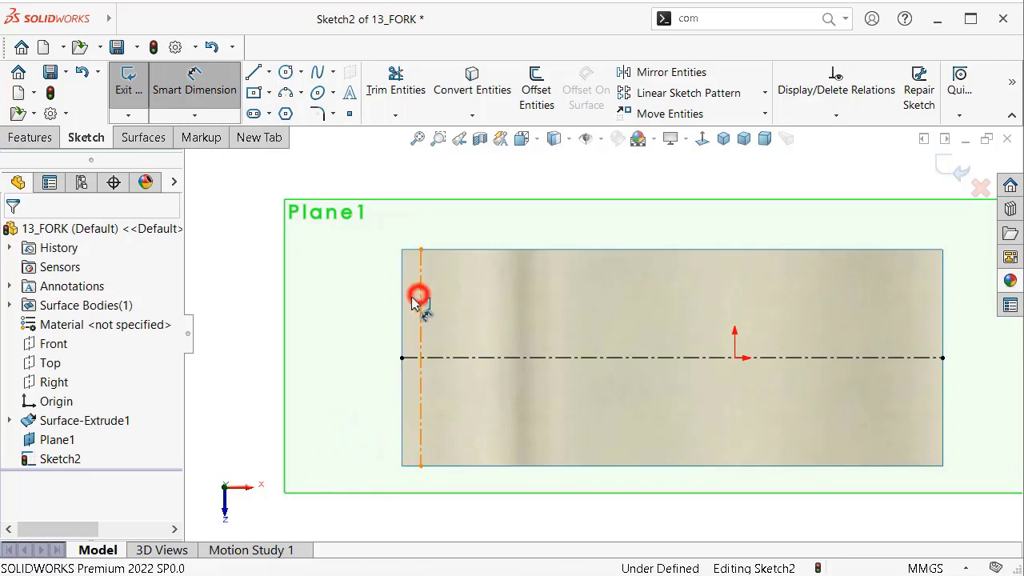
pyautogui.click(403, 304)
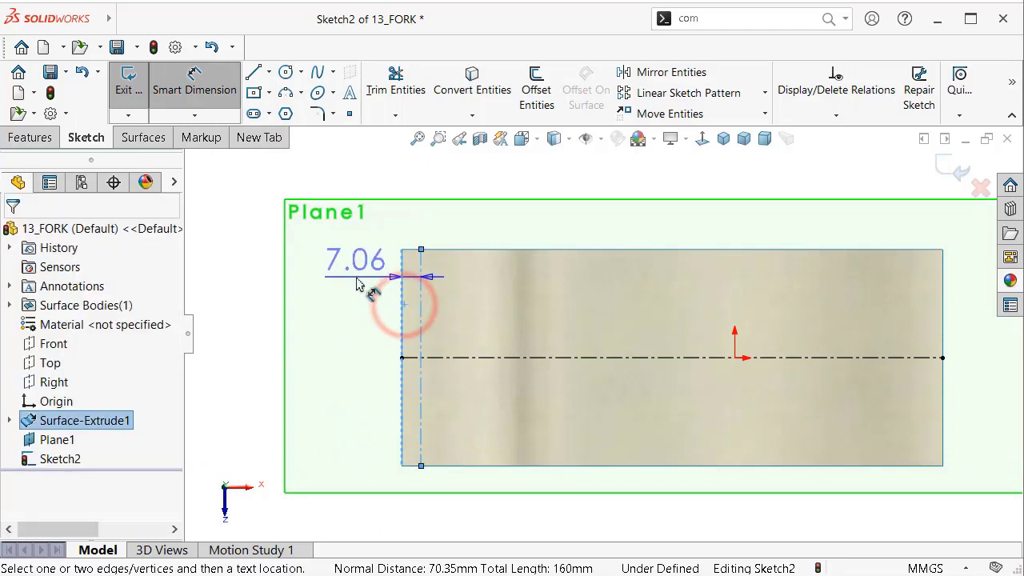
pyautogui.click(356, 280)
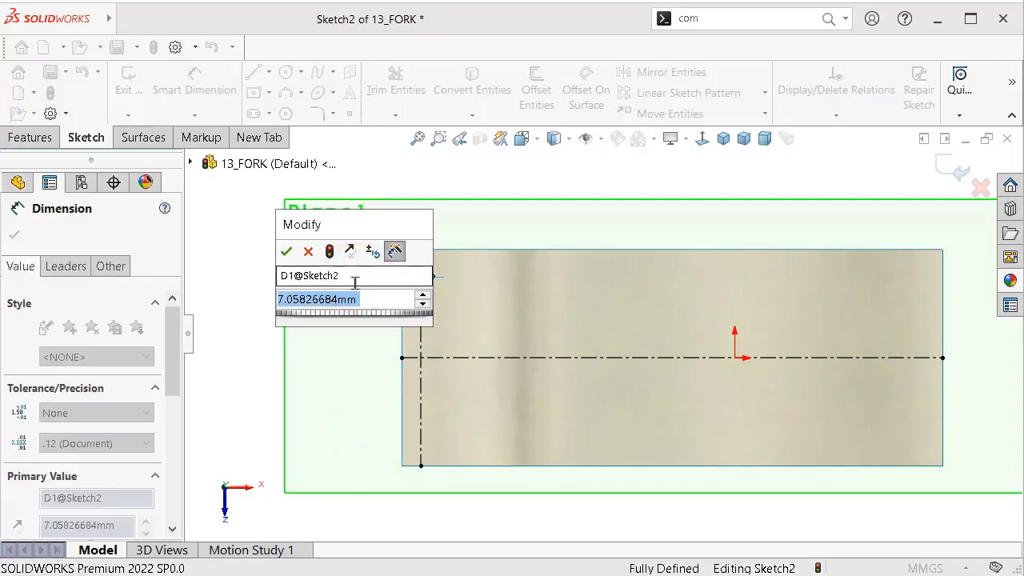
pyautogui.write('3')
pyautogui.press('Return')
# Step: Adjust the view and select the Centerline tool again
pyautogui.scroll(-2, 848, 348)
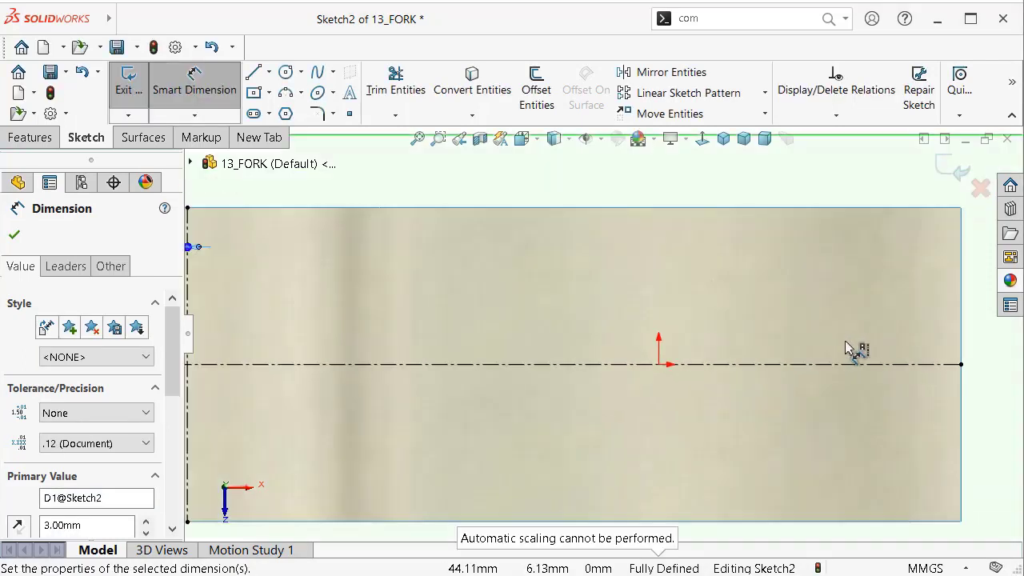
pyautogui.scroll(2, 921, 383)
pyautogui.scroll(1, 921, 392)
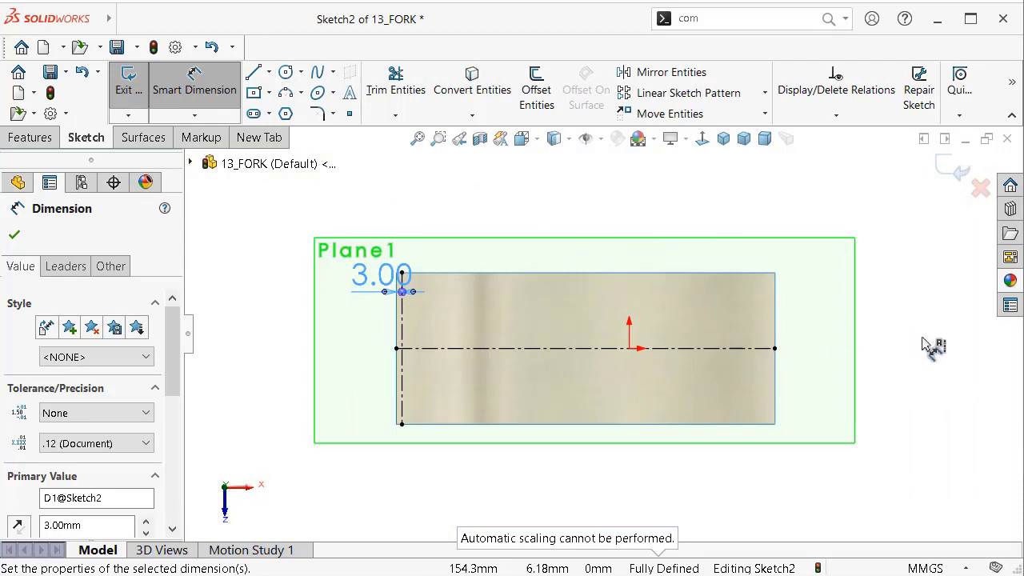
pyautogui.moveTo(922, 339); pyautogui.dragTo(945, 347, button='right')
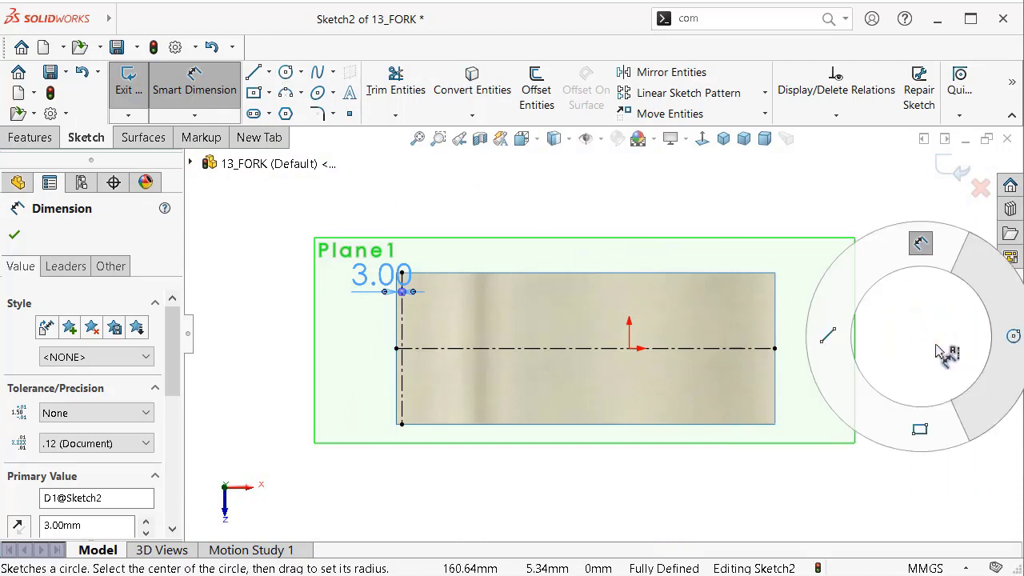
pyautogui.moveTo(941, 352); pyautogui.dragTo(798, 264, button='right')
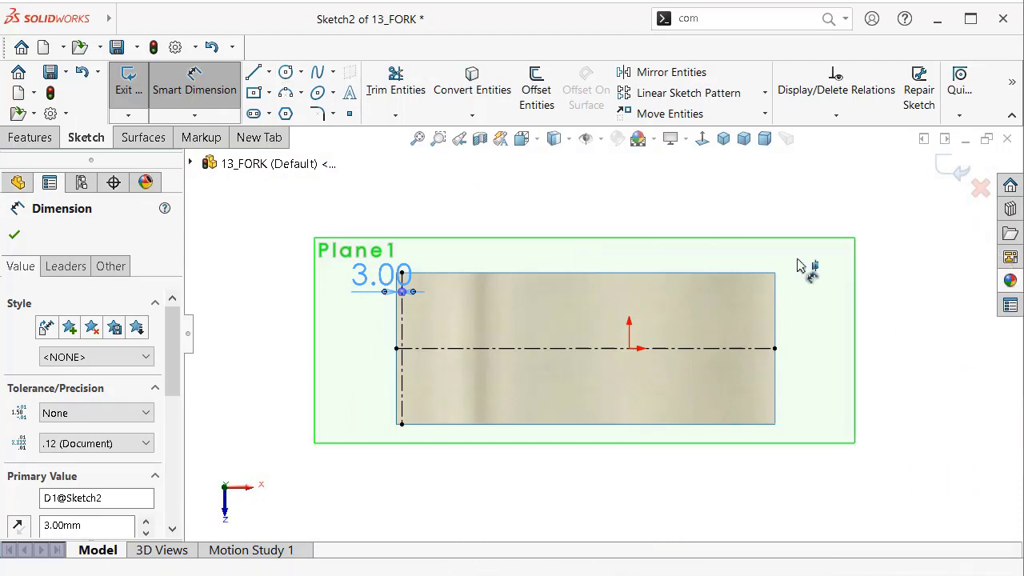
pyautogui.click(269, 72)
pyautogui.click(276, 109)
# Step: Sketch a short line up from the centerline's right end, then a slanted line running left
pyautogui.scroll(-3, 846, 320)
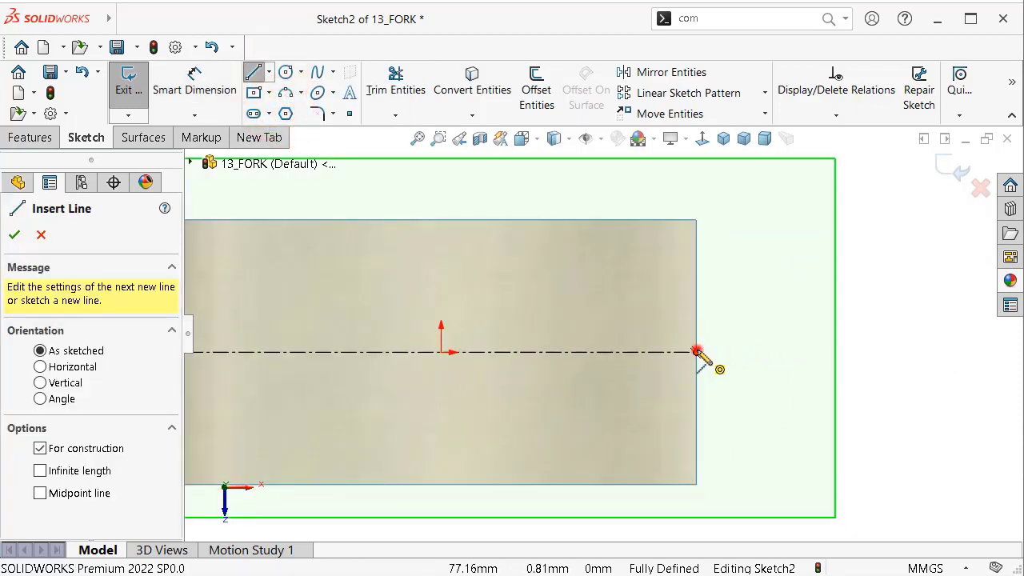
pyautogui.click(696, 351)
pyautogui.click(697, 316)
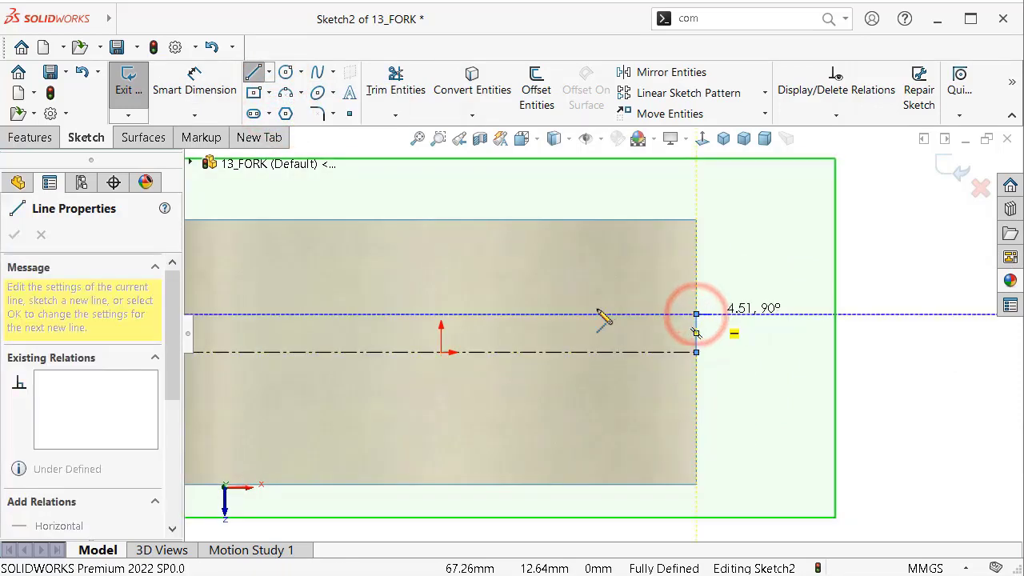
pyautogui.scroll(3, 606, 315)
pyautogui.scroll(-2, 458, 338)
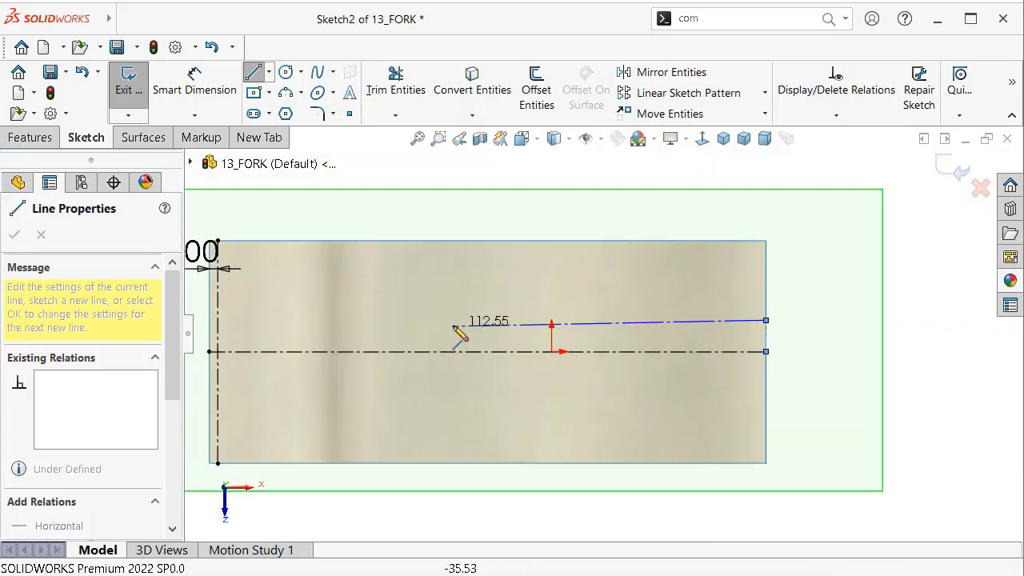
pyautogui.scroll(-2, 461, 346)
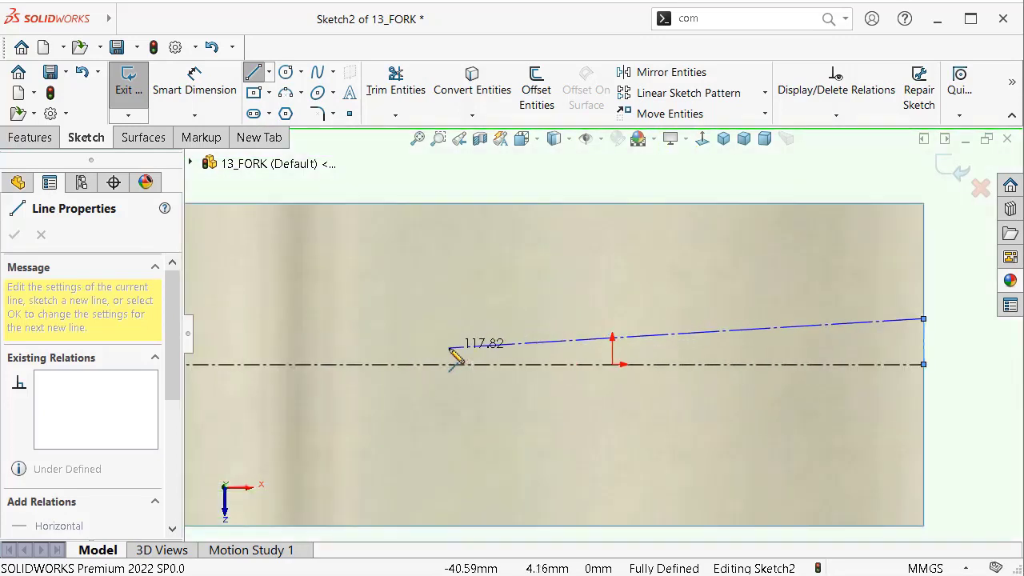
pyautogui.click(449, 347)
pyautogui.scroll(3, 456, 314)
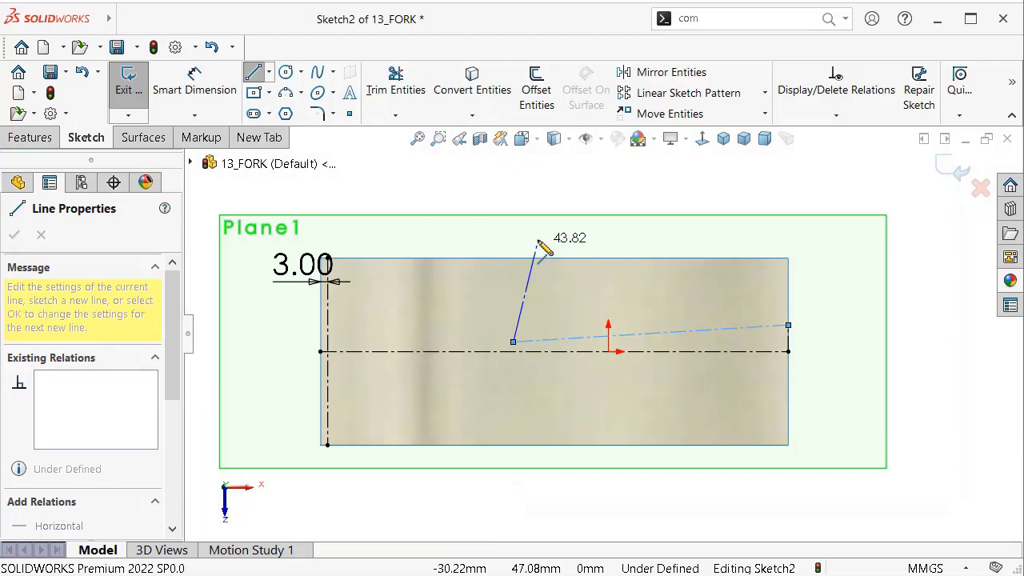
pyautogui.rightClick(570, 182)
pyautogui.scroll(-2, 784, 360)
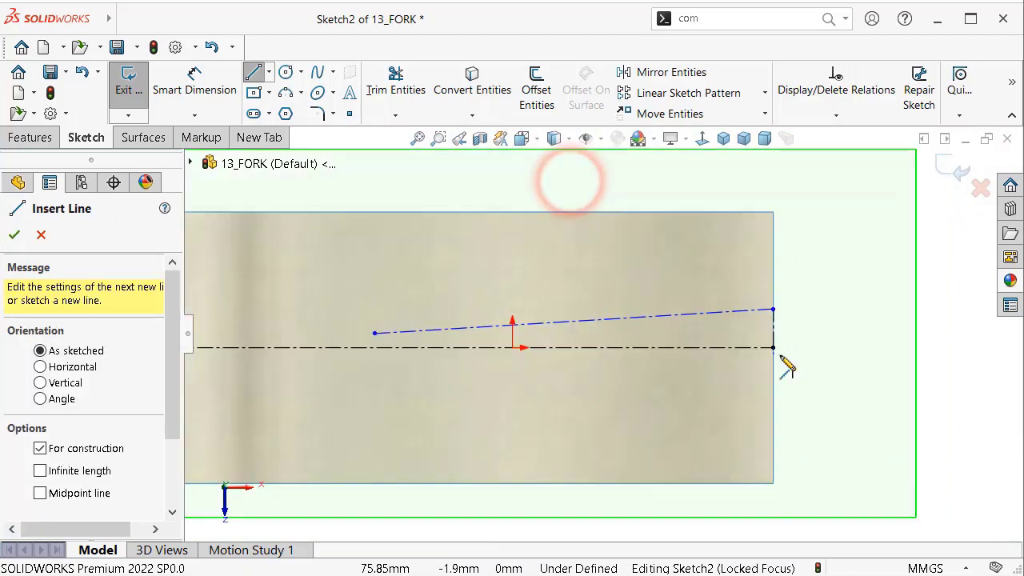
# Step: Dimension the slanted line's right end 6.50 mm (13/2) above the horizontal centerline
pyautogui.moveTo(940, 416); pyautogui.dragTo(951, 412, button='right')
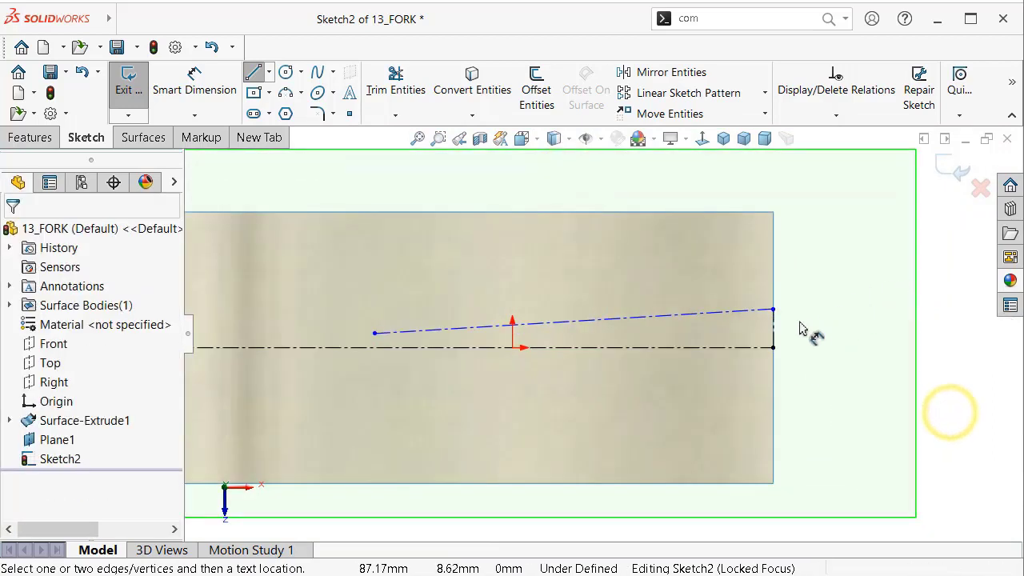
pyautogui.click(772, 321)
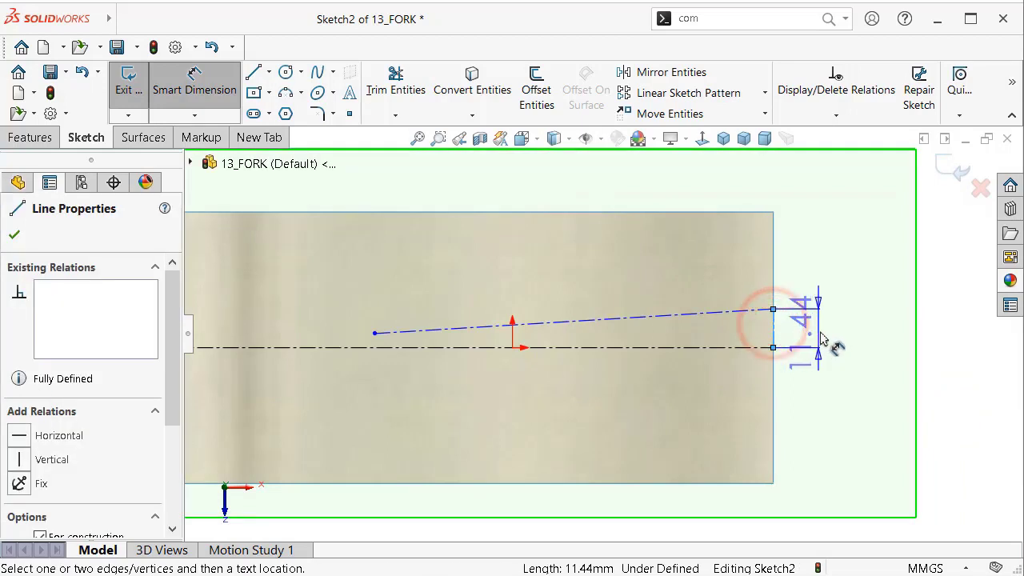
pyautogui.click(820, 334)
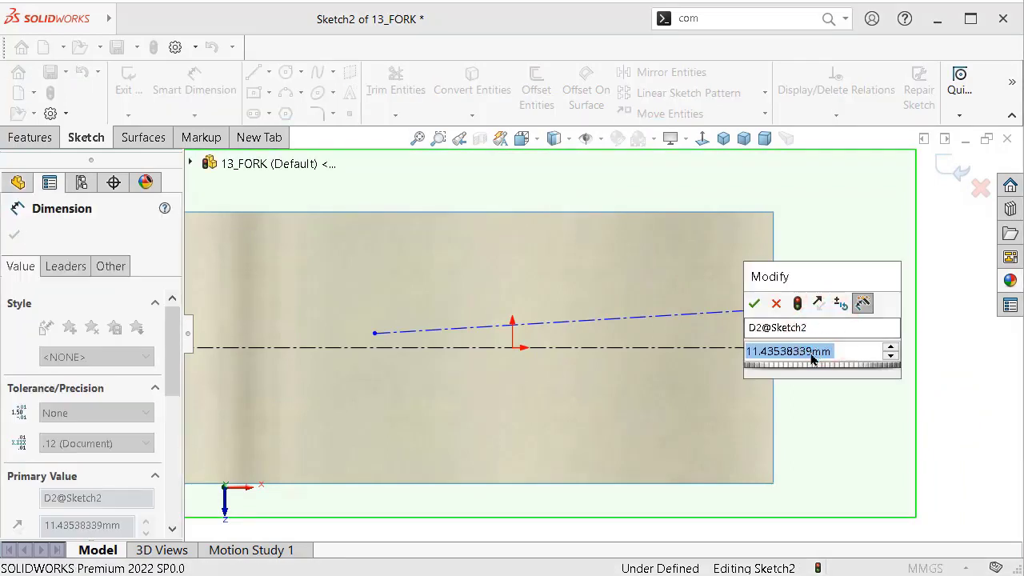
pyautogui.write('13/2')
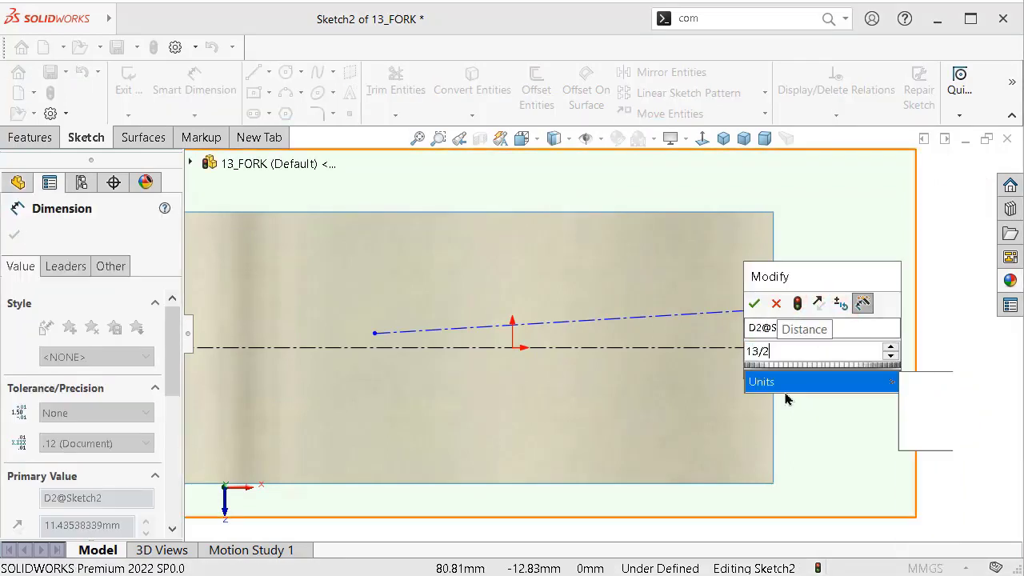
pyautogui.press('Return')
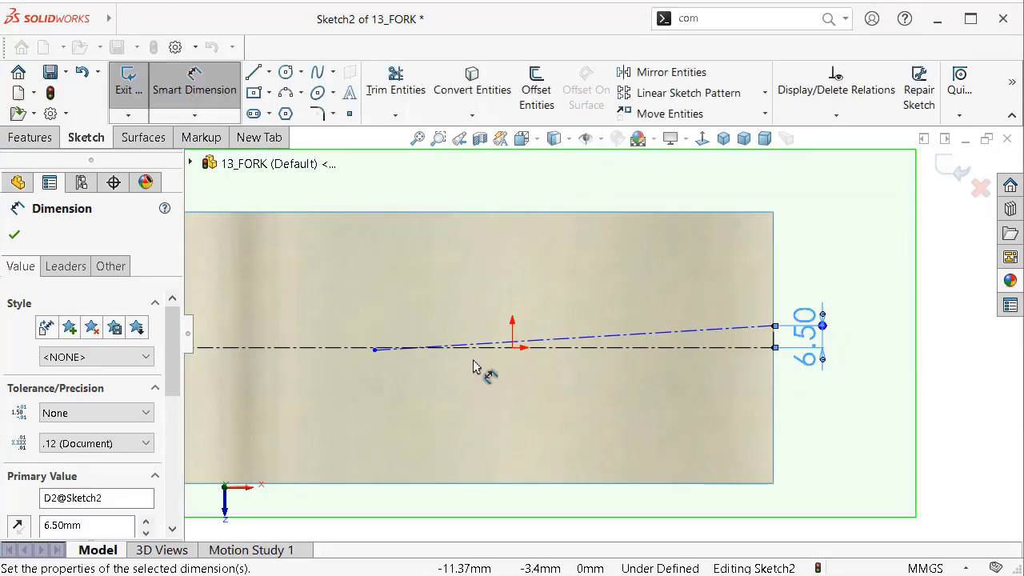
# Step: Set the slanted line's angle to the horizontal centerline at 2°
pyautogui.scroll(-3, 473, 366)
pyautogui.click(679, 325)
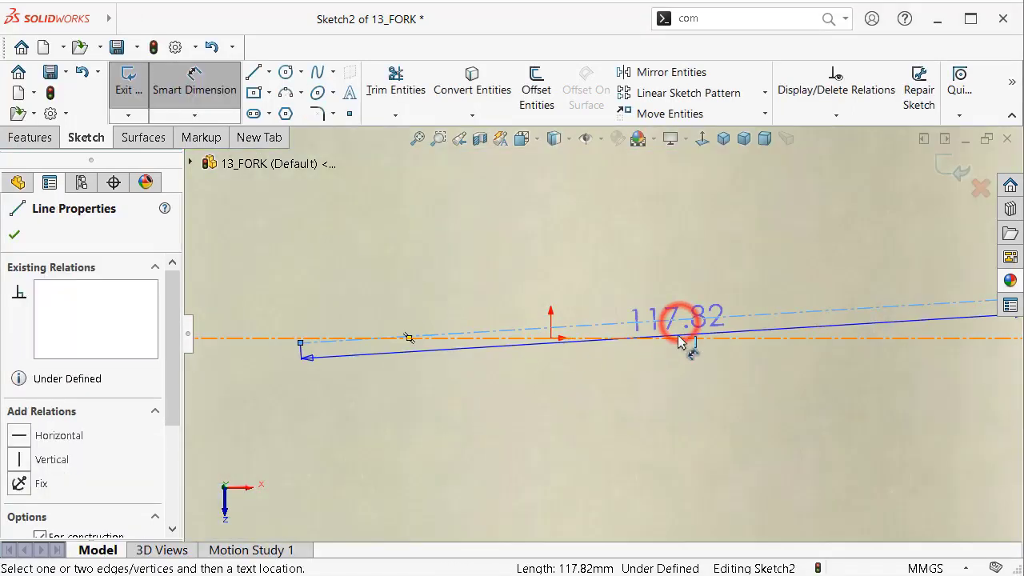
pyautogui.click(679, 338)
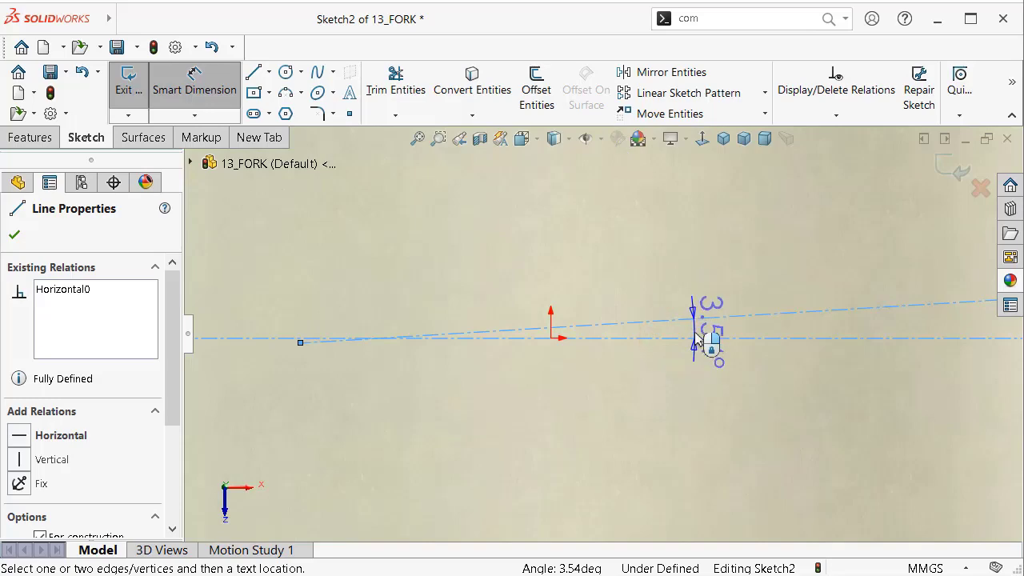
pyautogui.click(696, 335)
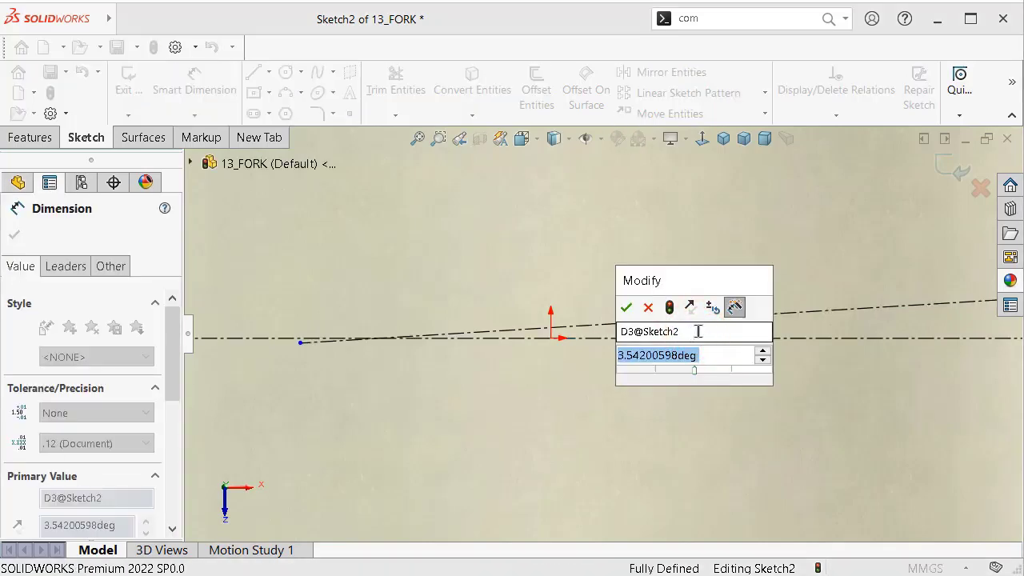
pyautogui.write('2')
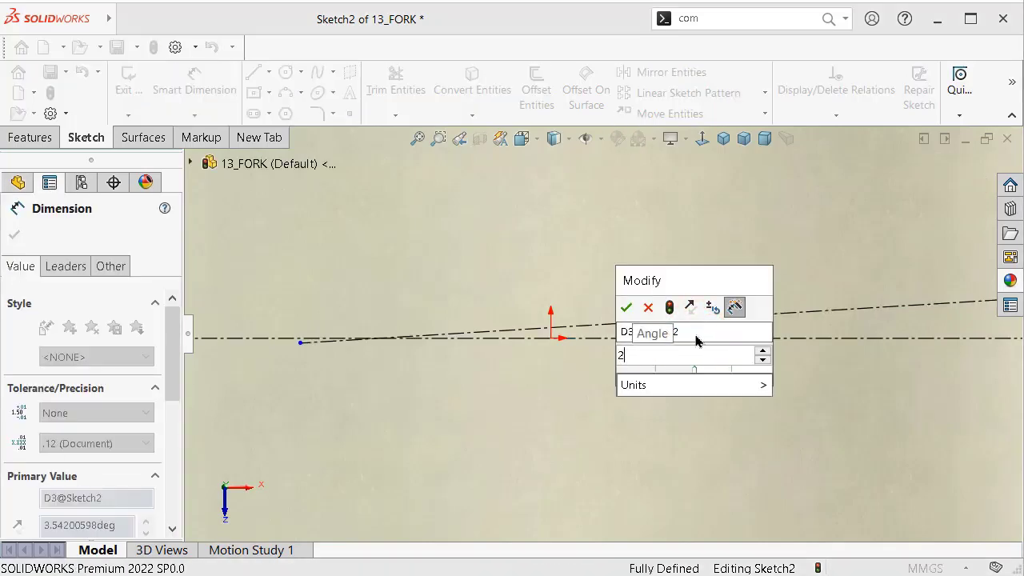
pyautogui.press('Return')
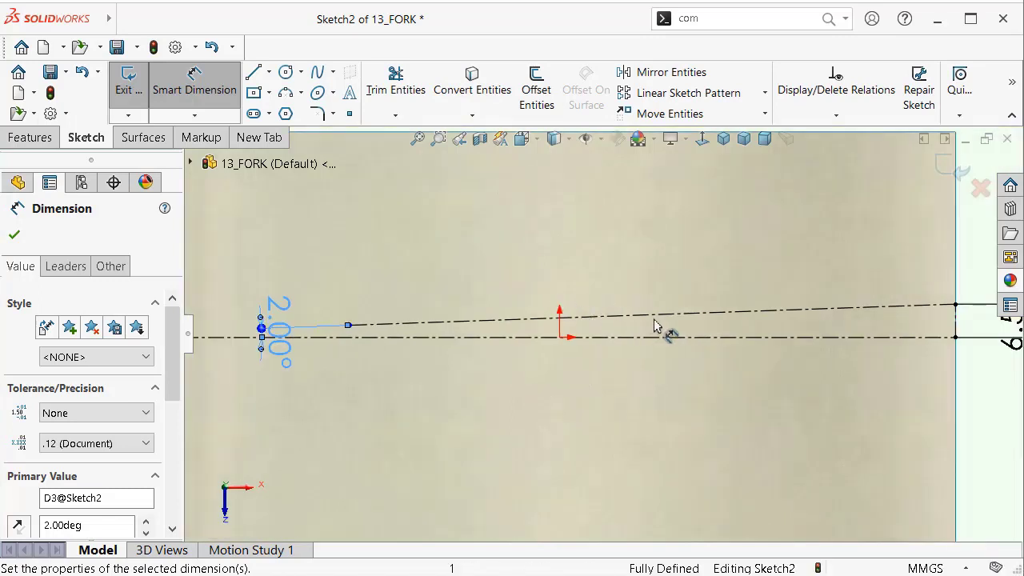
# Step: Dimension the angled line's length to 121 mm
pyautogui.click(663, 317)
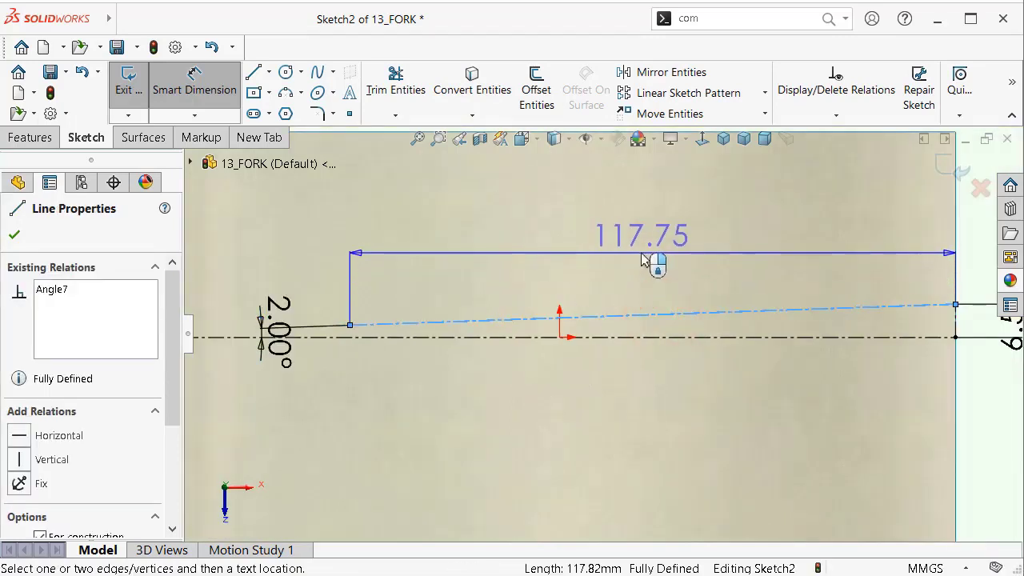
pyautogui.click(638, 254)
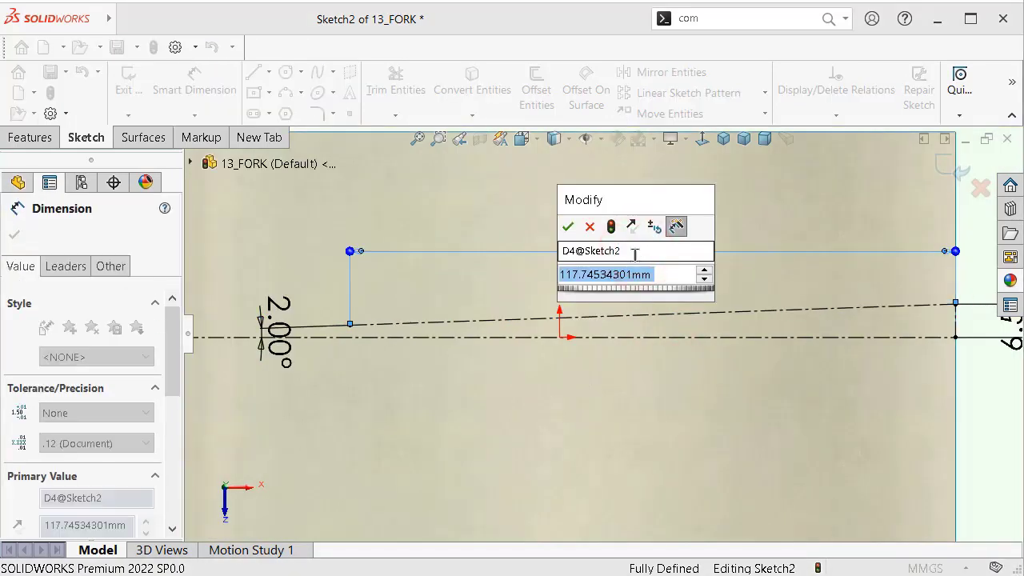
pyautogui.write('121')
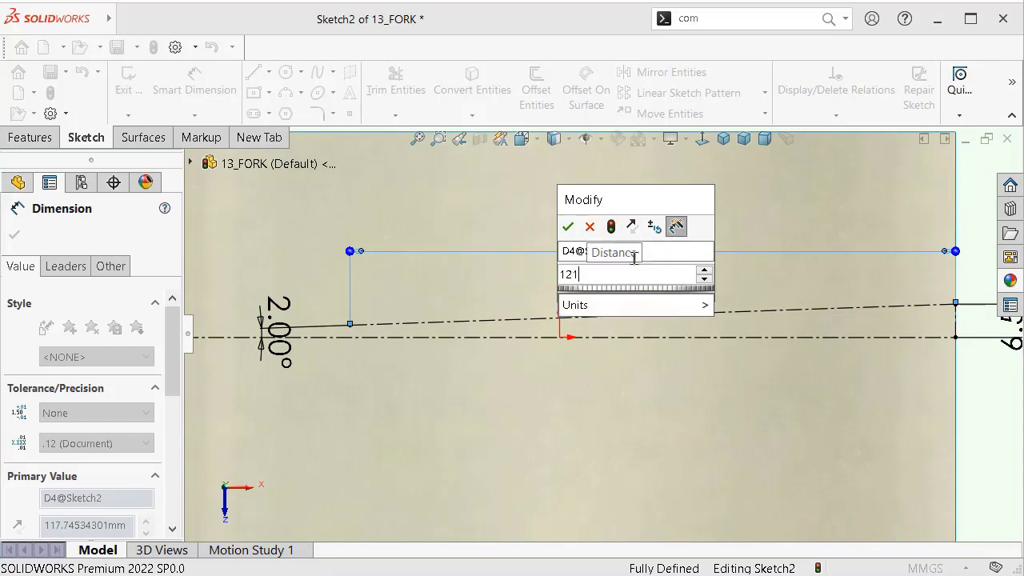
pyautogui.press('Return')
# Step: Move the 2.00° angle label up and to the left
pyautogui.scroll(-2, 398, 318)
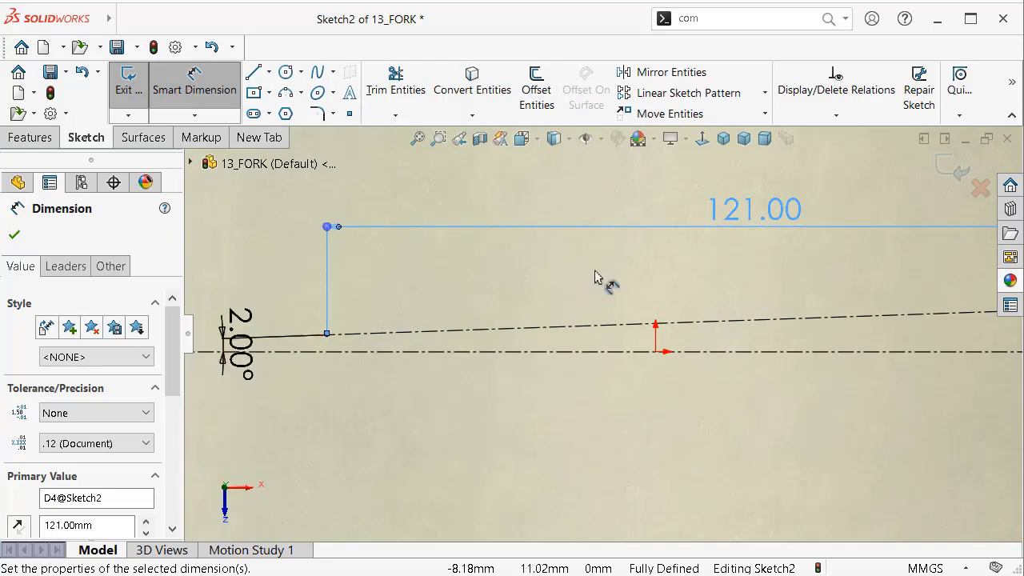
pyautogui.scroll(2, 595, 277)
pyautogui.scroll(2, 630, 208)
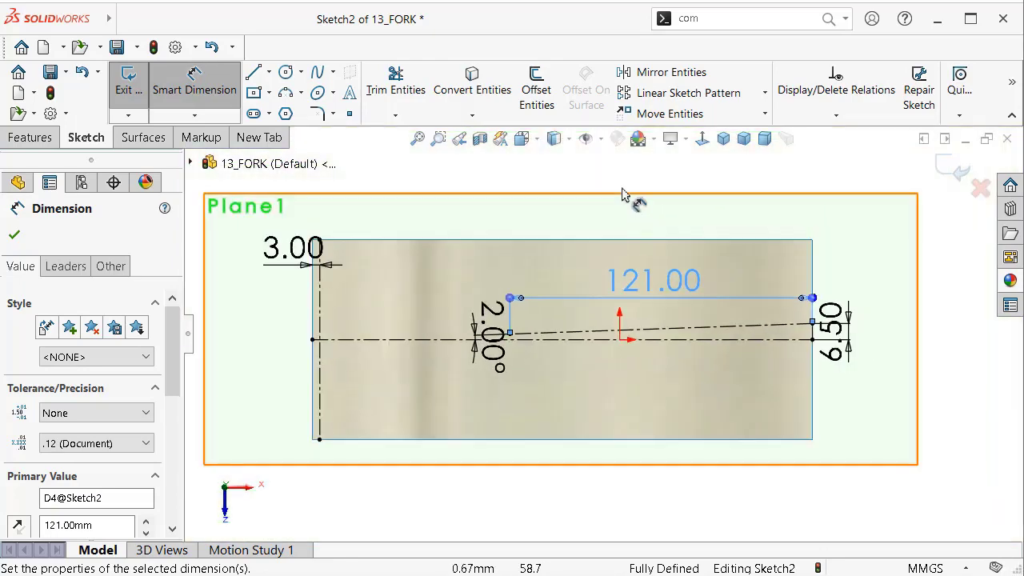
pyautogui.click(618, 175)
pyautogui.moveTo(490, 330); pyautogui.dragTo(480, 258)
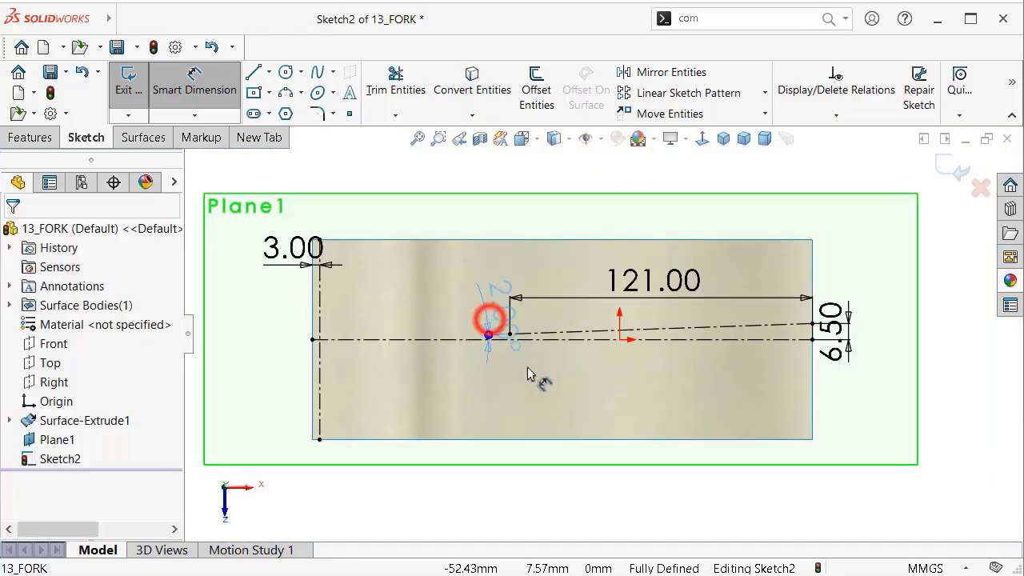
pyautogui.click(453, 175)
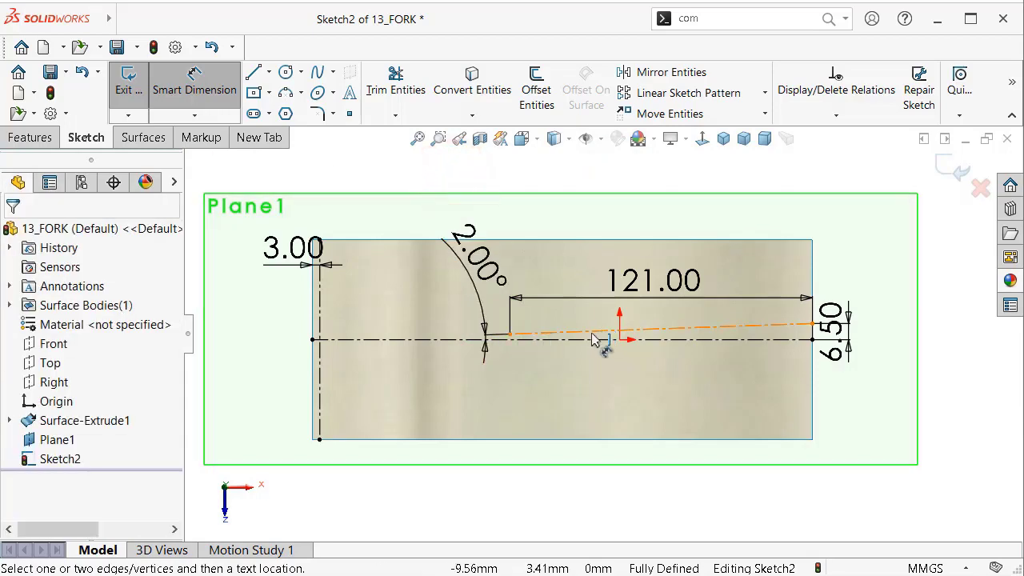
pyautogui.scroll(-2, 377, 313)
pyautogui.scroll(-1, 368, 309)
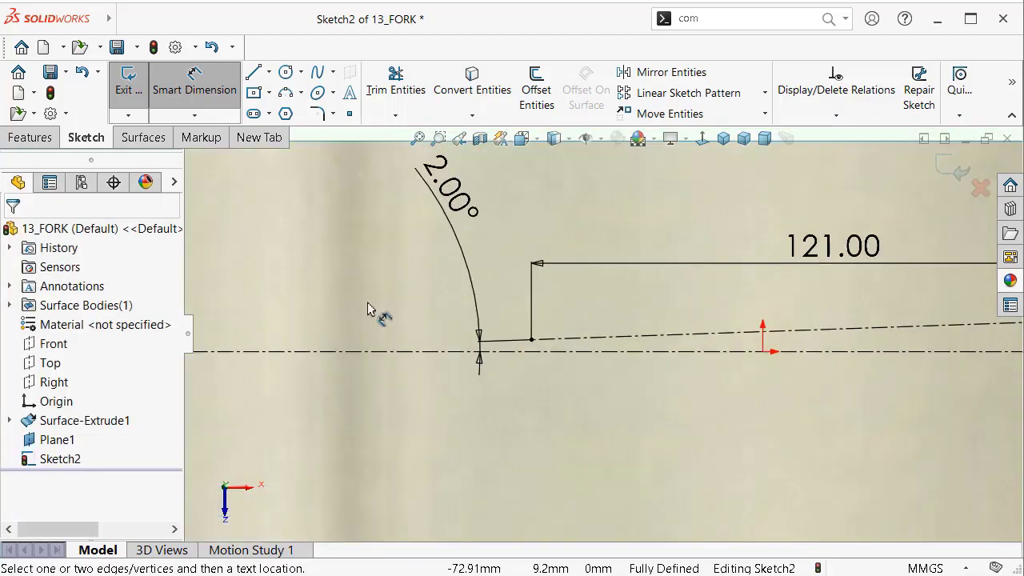
pyautogui.scroll(1, 370, 309)
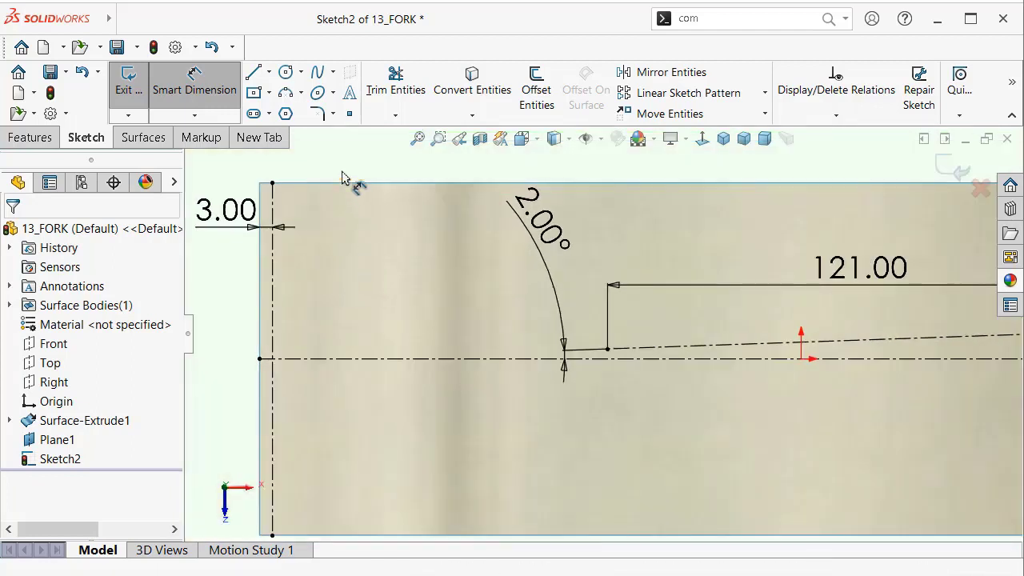
# Step: Draw a short angled centerline to the left of the 2.00° arc
pyautogui.click(269, 71)
pyautogui.click(280, 108)
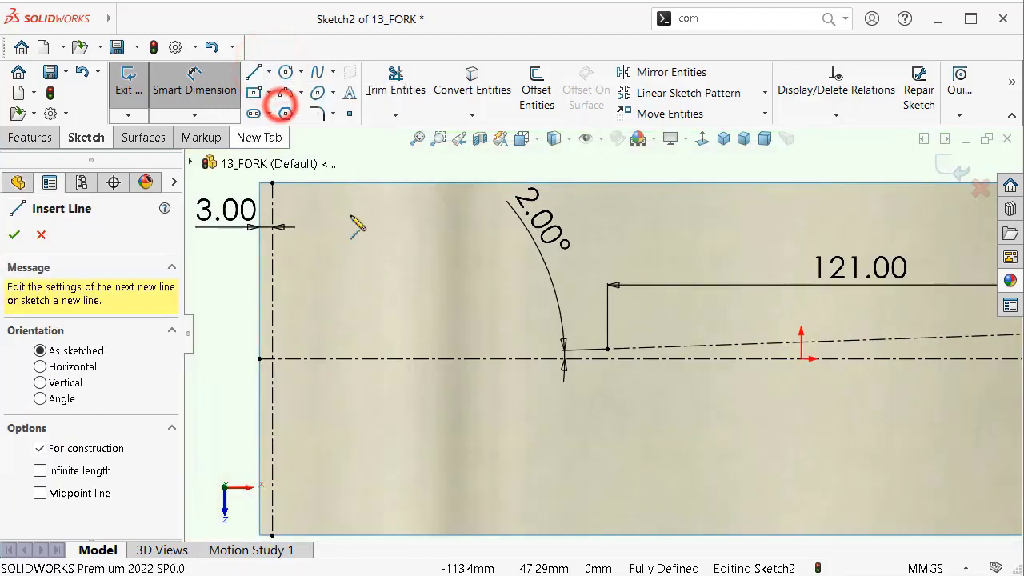
pyautogui.click(446, 273)
pyautogui.click(489, 300)
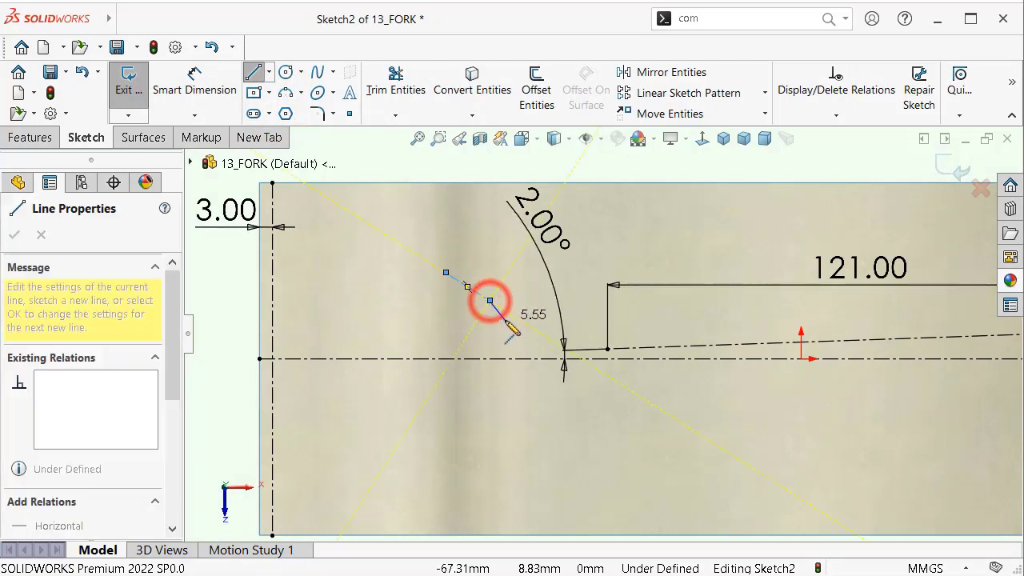
pyautogui.doubleClick(507, 322)
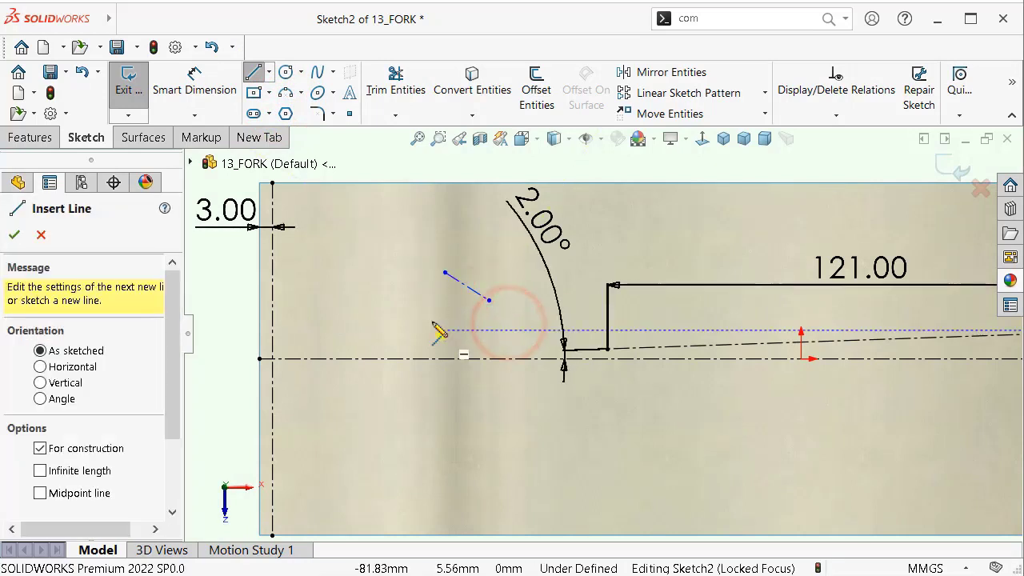
pyautogui.moveTo(442, 337); pyautogui.dragTo(402, 242, button='right')
# Step: Set the short centerline's length to 7.25 mm
pyautogui.click(474, 293)
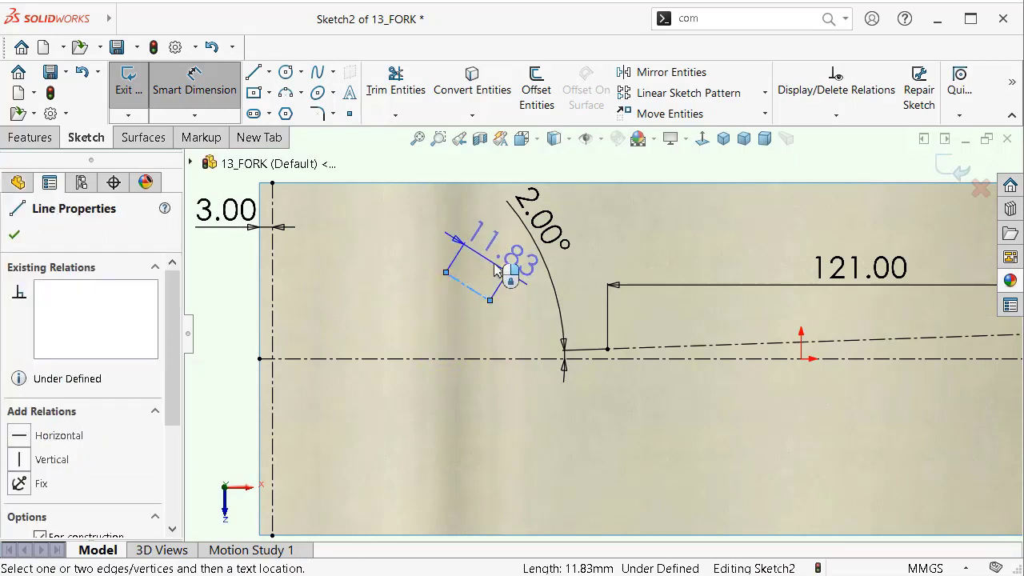
pyautogui.click(495, 271)
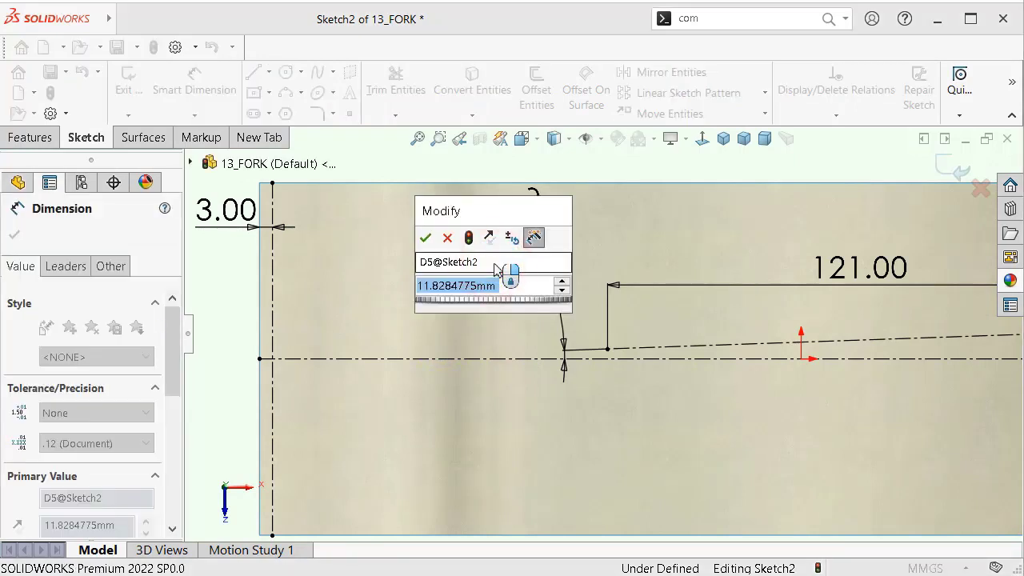
pyautogui.write('7.2')
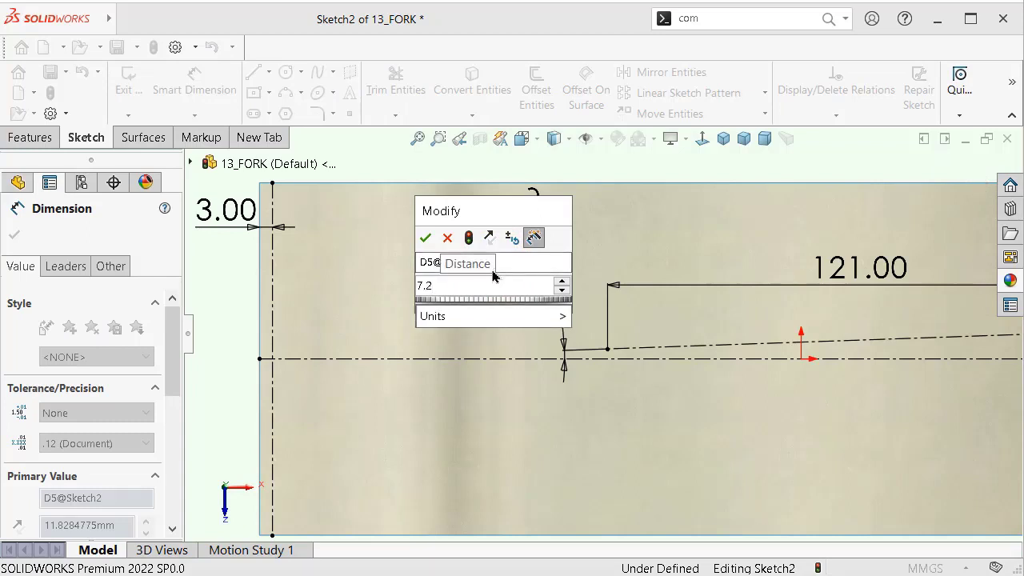
pyautogui.write('5')
pyautogui.press('Return')
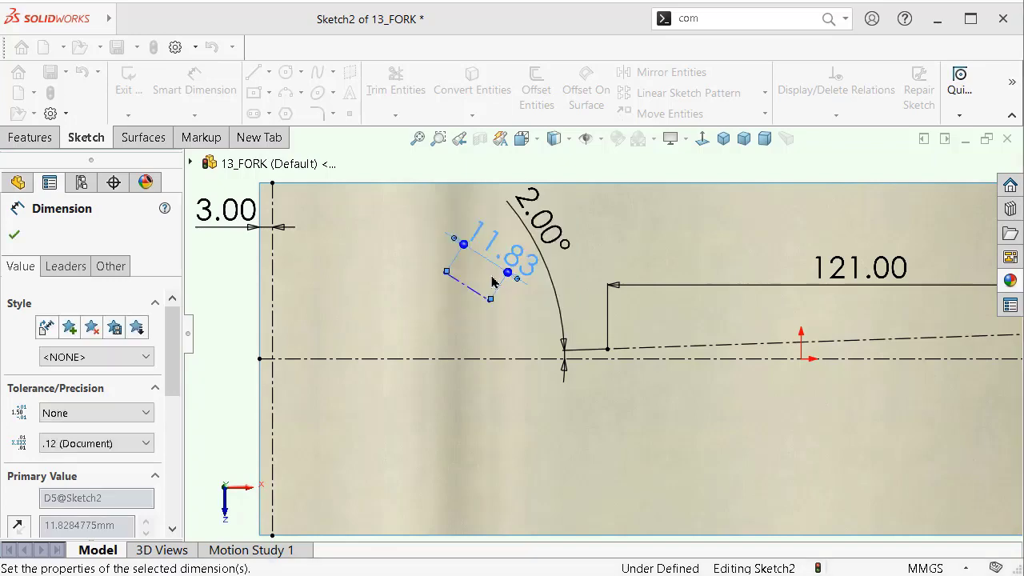
# Step: Set the short centerline's angle to the horizontal centerline at 33.88°
pyautogui.scroll(-1, 475, 293)
pyautogui.scroll(-2, 475, 294)
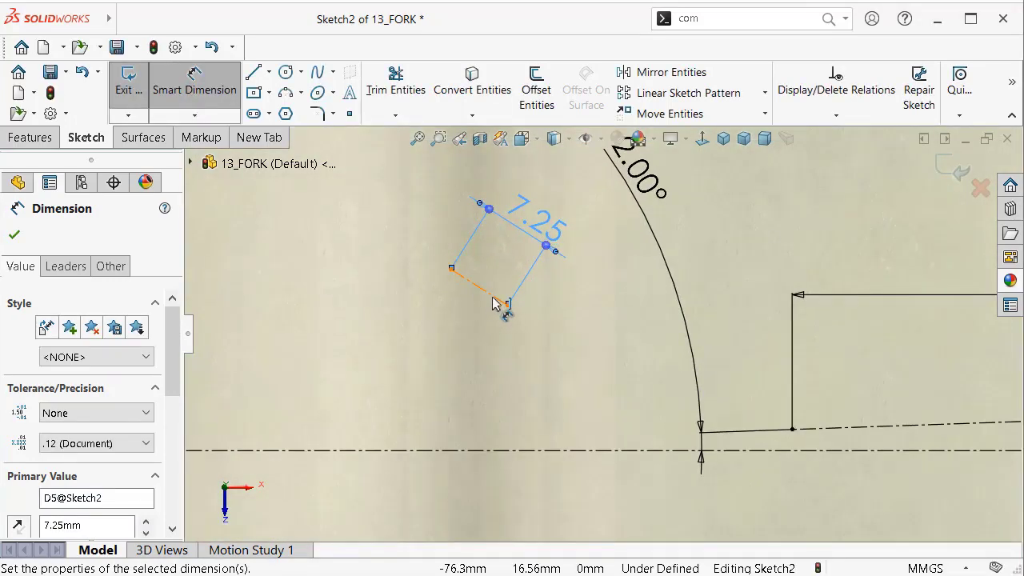
pyautogui.click(487, 292)
pyautogui.click(468, 449)
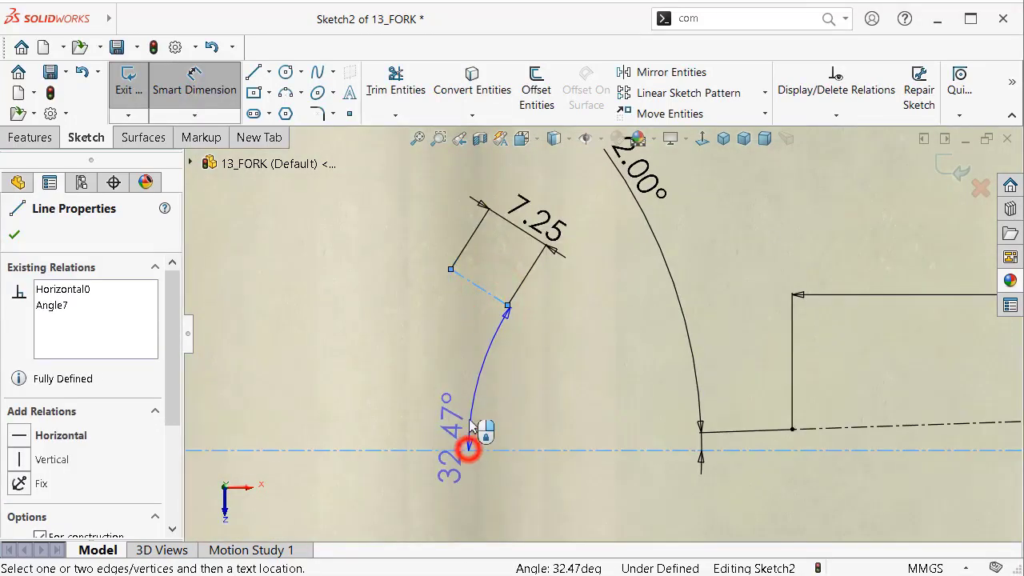
pyautogui.click(440, 388)
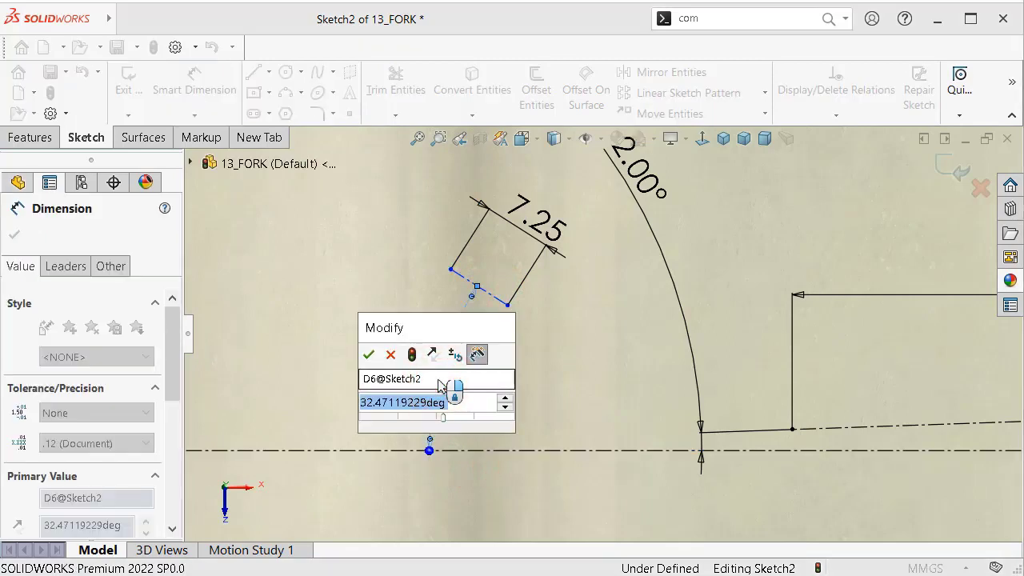
pyautogui.write('33.')
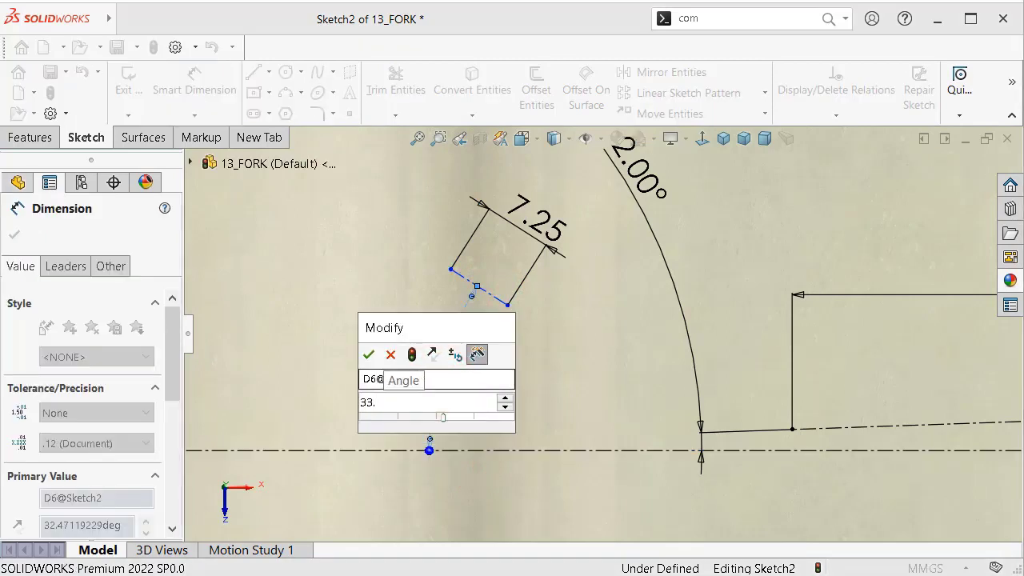
pyautogui.write('88')
pyautogui.press('Return')
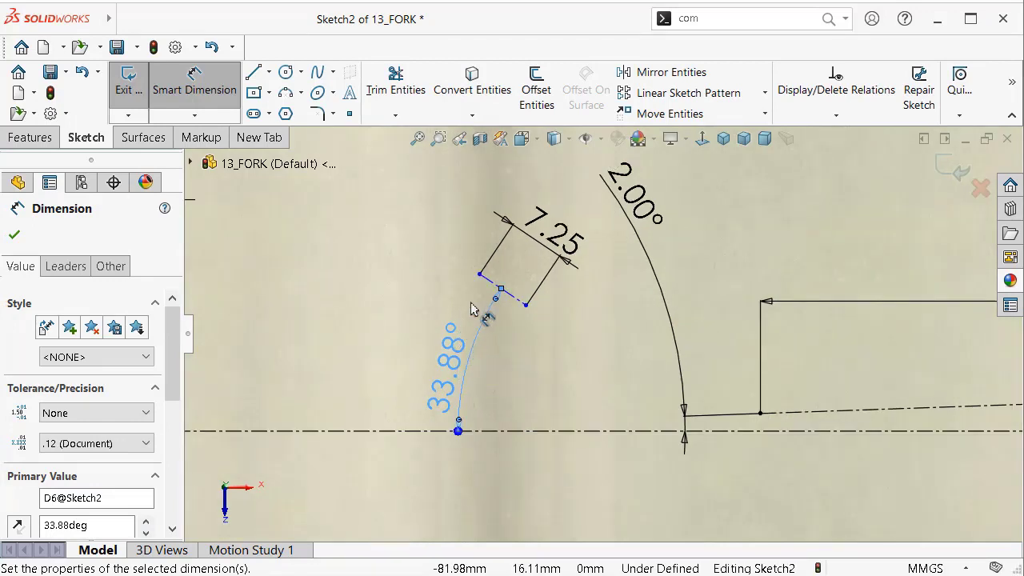
# Step: Place the 39.75 offset dimension from its upper endpoint to the vertical centerline
pyautogui.click(480, 277)
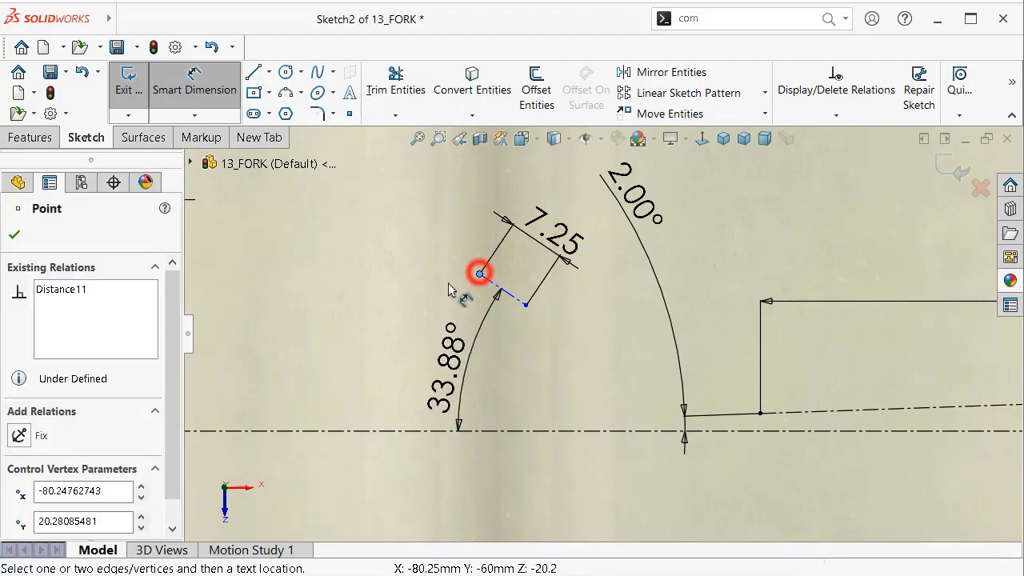
pyautogui.scroll(2, 445, 293)
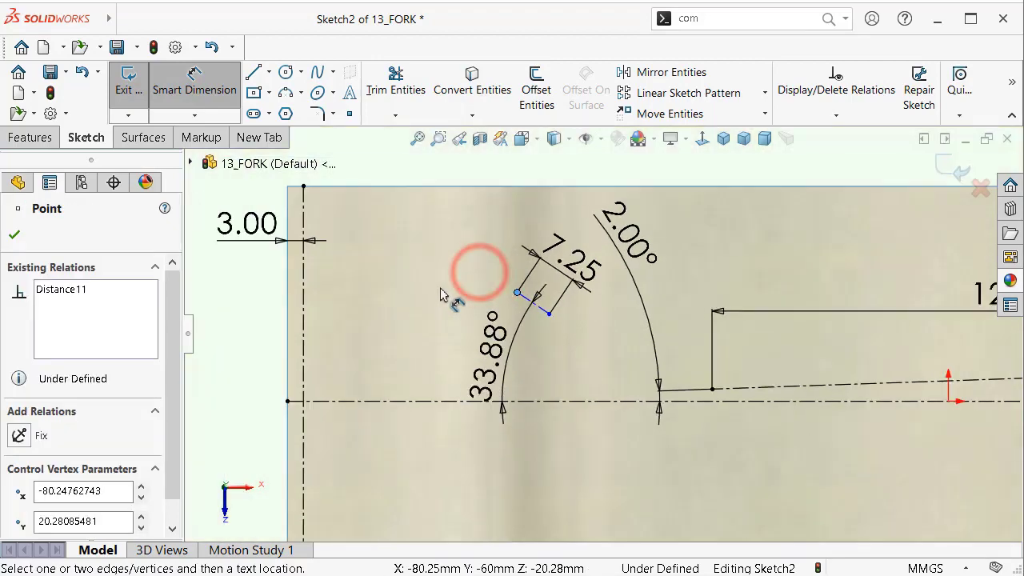
pyautogui.click(309, 295)
pyautogui.click(400, 275)
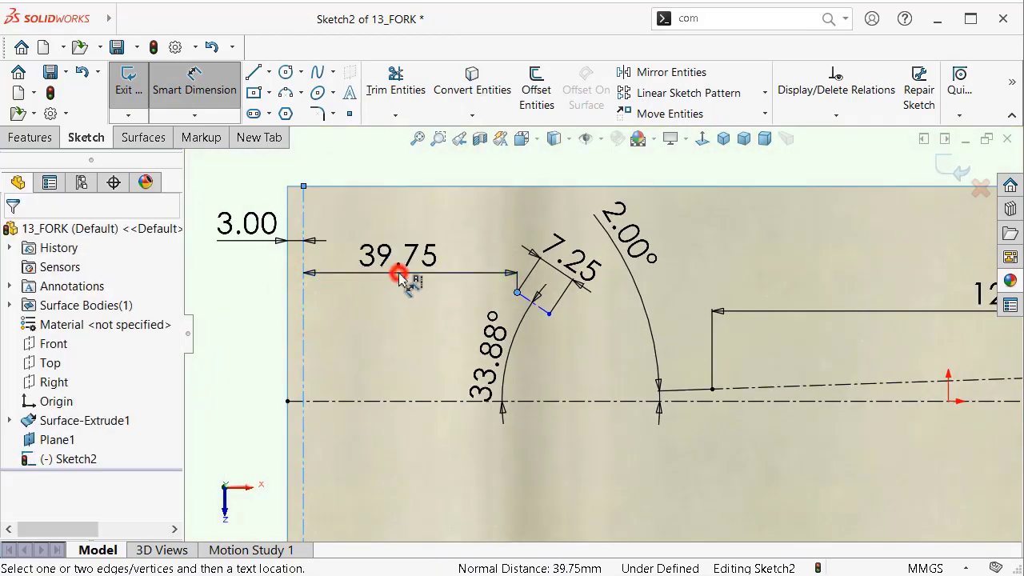
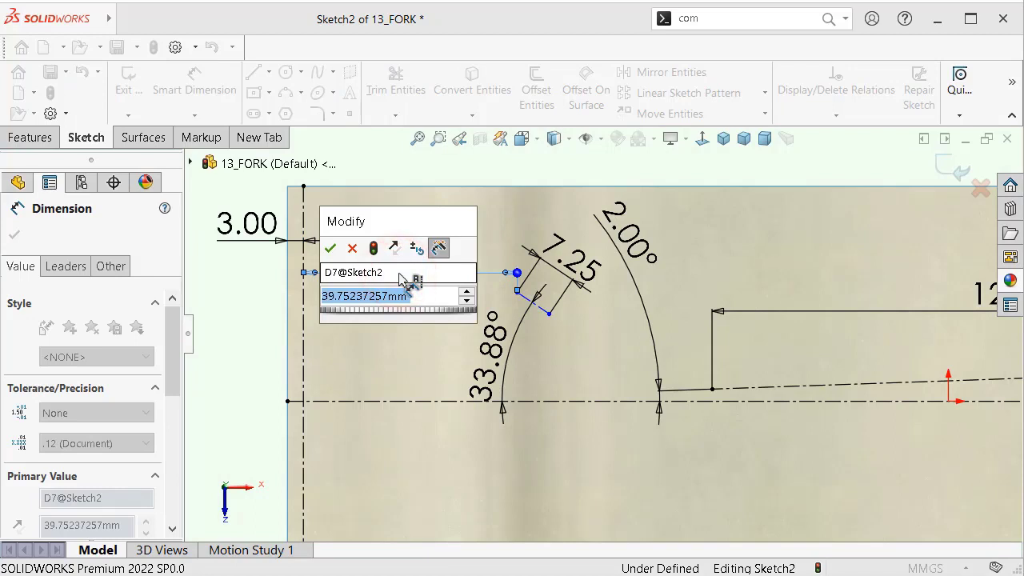
# Step: Set the horizontal distance dimension to 52.25
pyautogui.write('52')
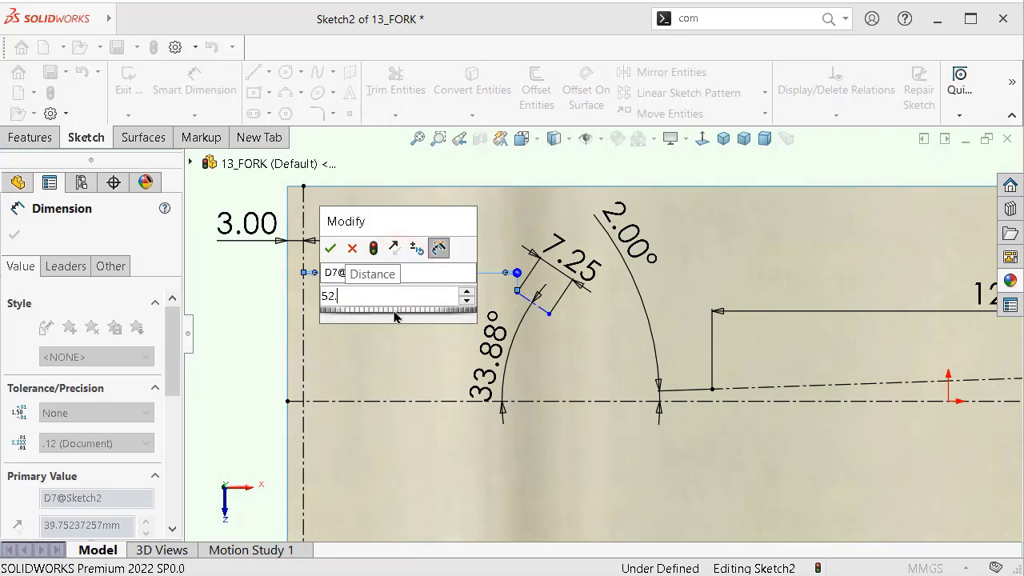
pyautogui.write('.25')
pyautogui.click(331, 250)
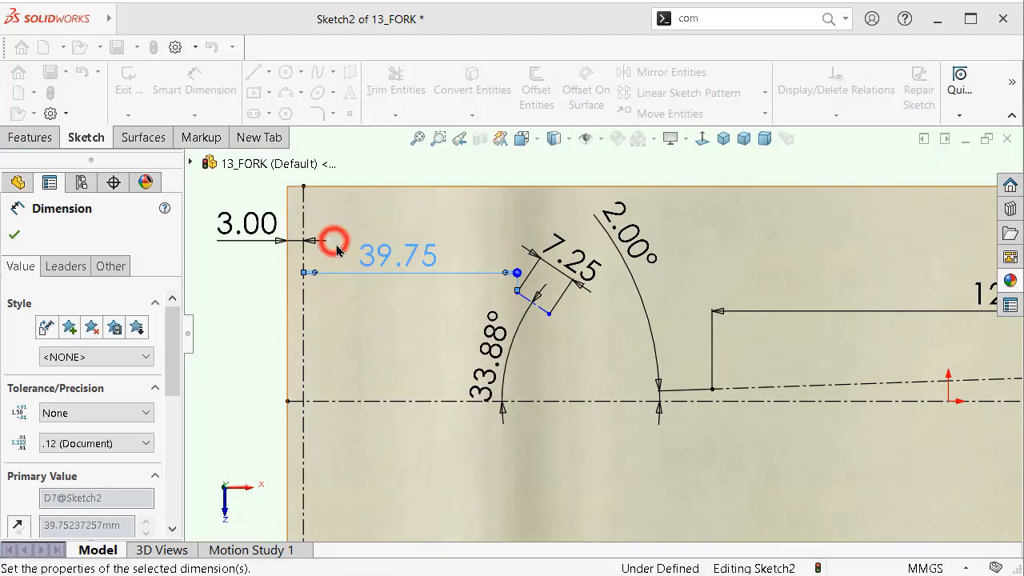
pyautogui.scroll(2, 505, 232)
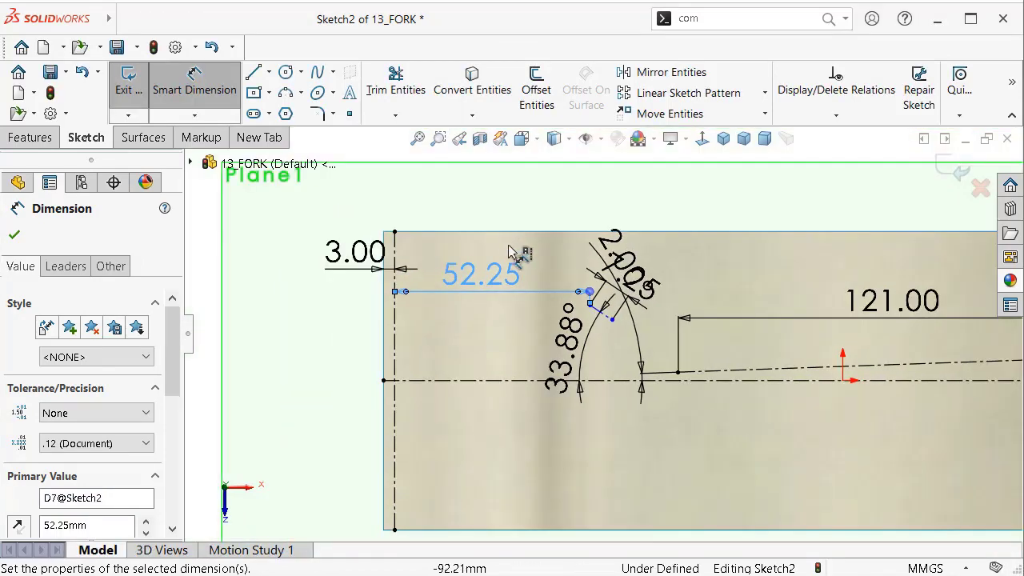
pyautogui.scroll(-1, 600, 385)
pyautogui.scroll(-1, 604, 360)
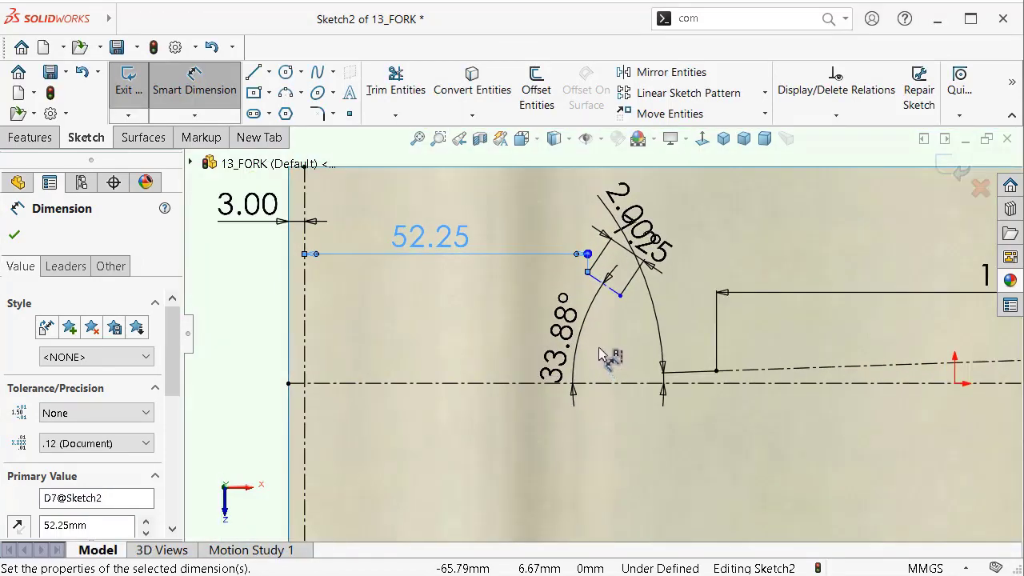
pyautogui.scroll(-1, 604, 356)
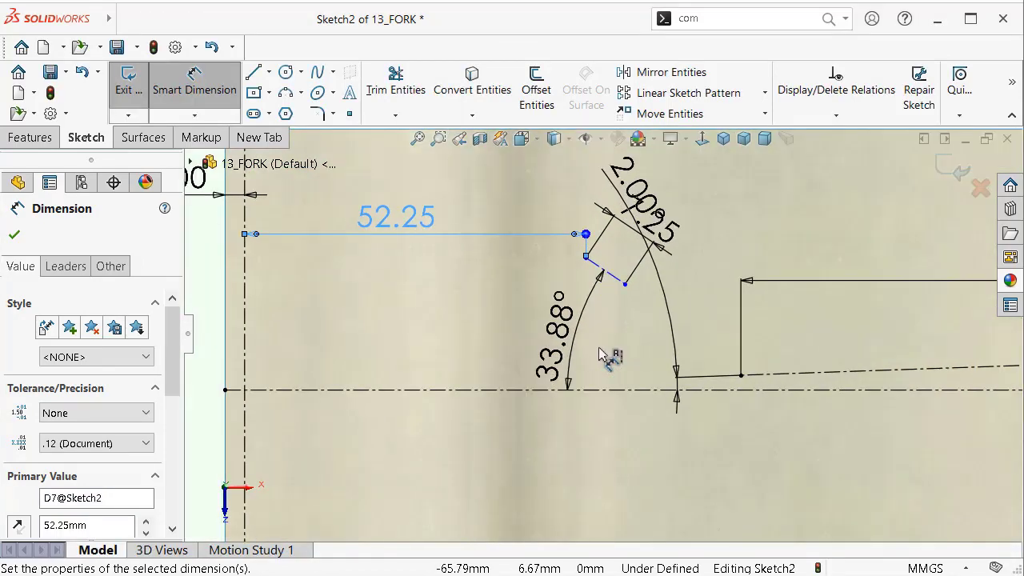
# Step: Dimension the sketch point 7.35 vertically from the horizontal centerline
pyautogui.click(625, 285)
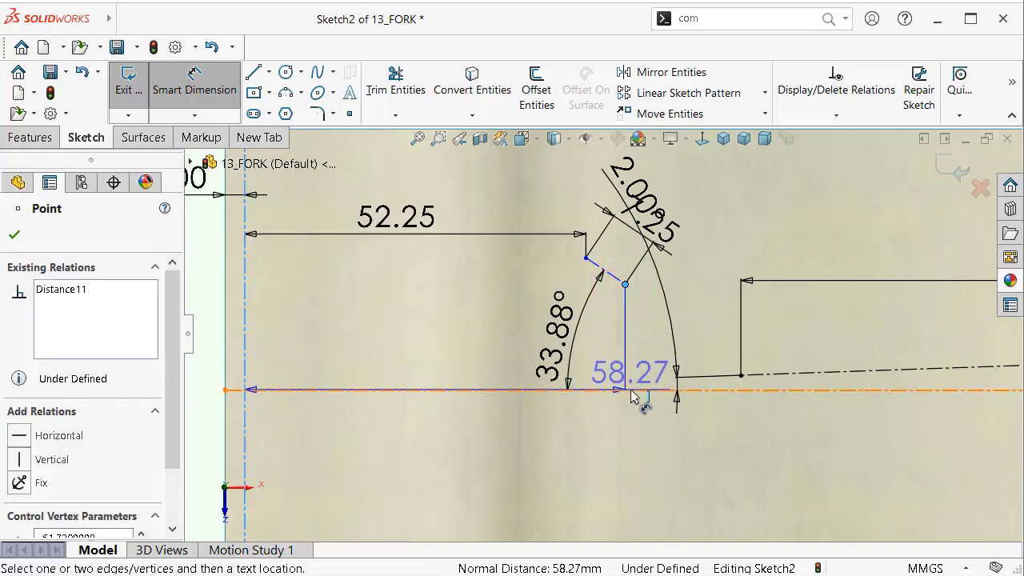
pyautogui.click(631, 389)
pyautogui.click(636, 359)
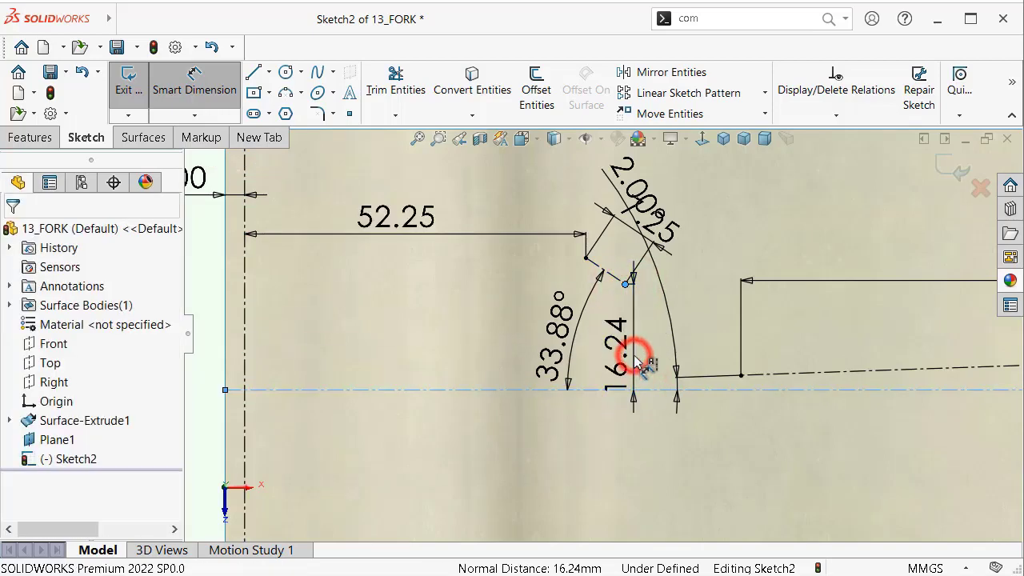
pyautogui.write('7.35')
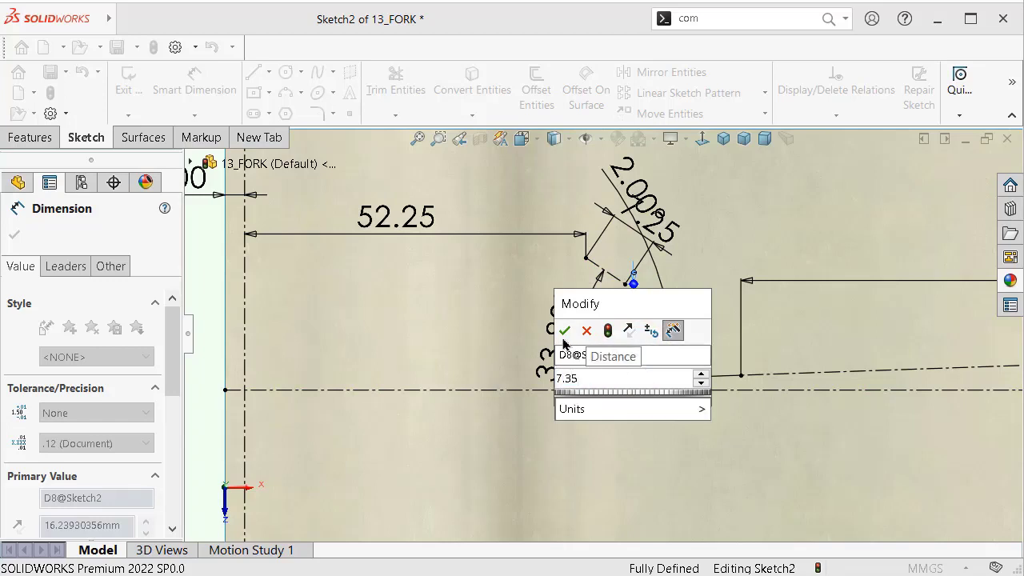
pyautogui.click(564, 330)
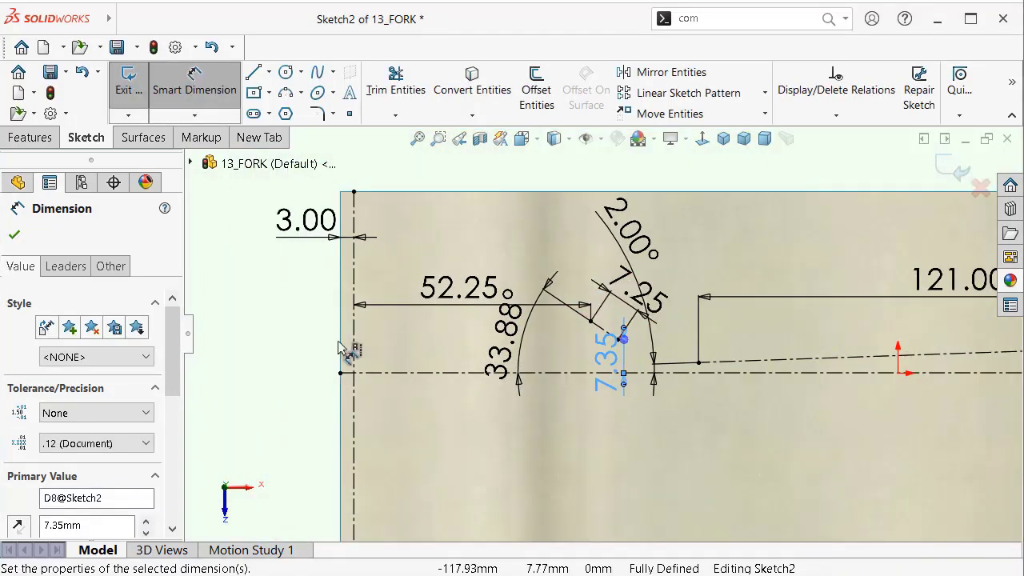
# Step: Move the 52.25, 33.88°, 7.35 and 7.25 dimension labels to clearer positions
pyautogui.click(297, 344)
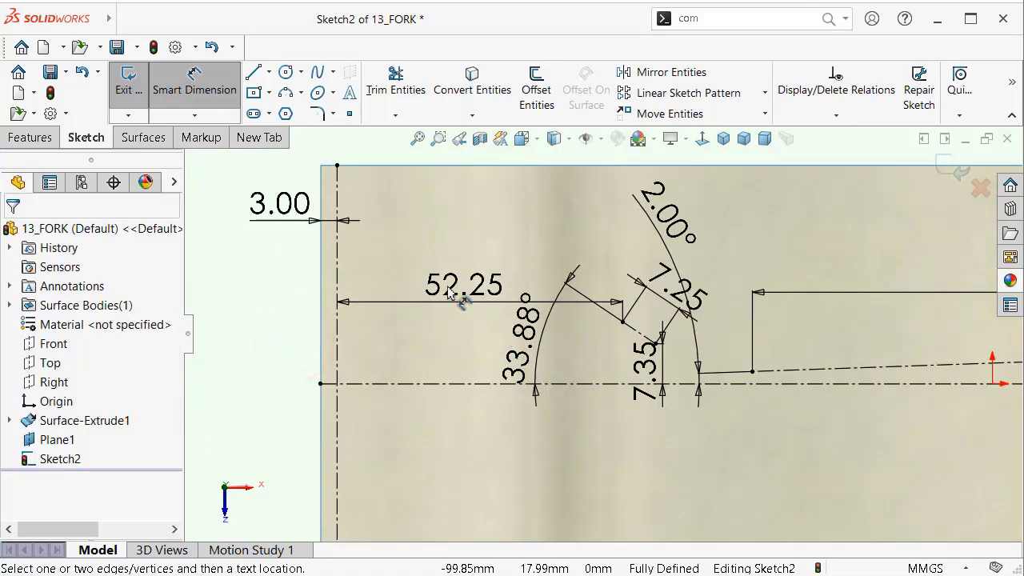
pyautogui.moveTo(452, 294); pyautogui.dragTo(424, 275)
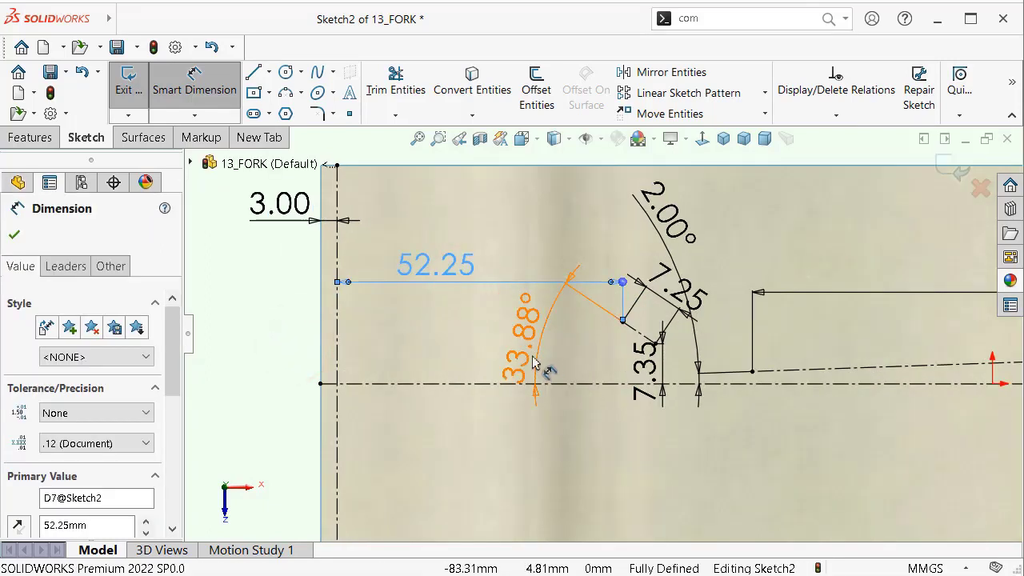
pyautogui.moveTo(535, 362); pyautogui.dragTo(516, 352)
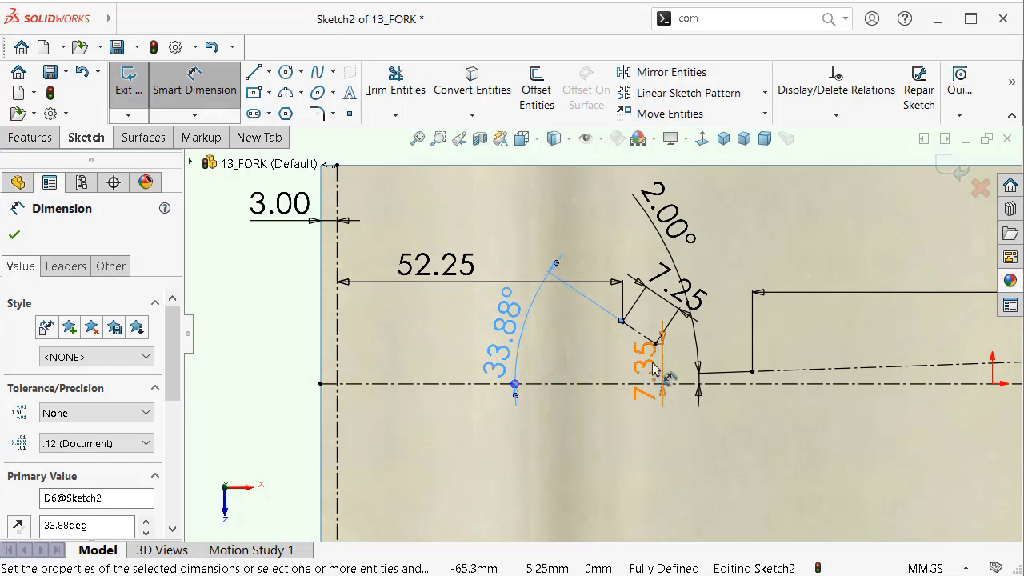
pyautogui.moveTo(641, 385); pyautogui.dragTo(616, 472)
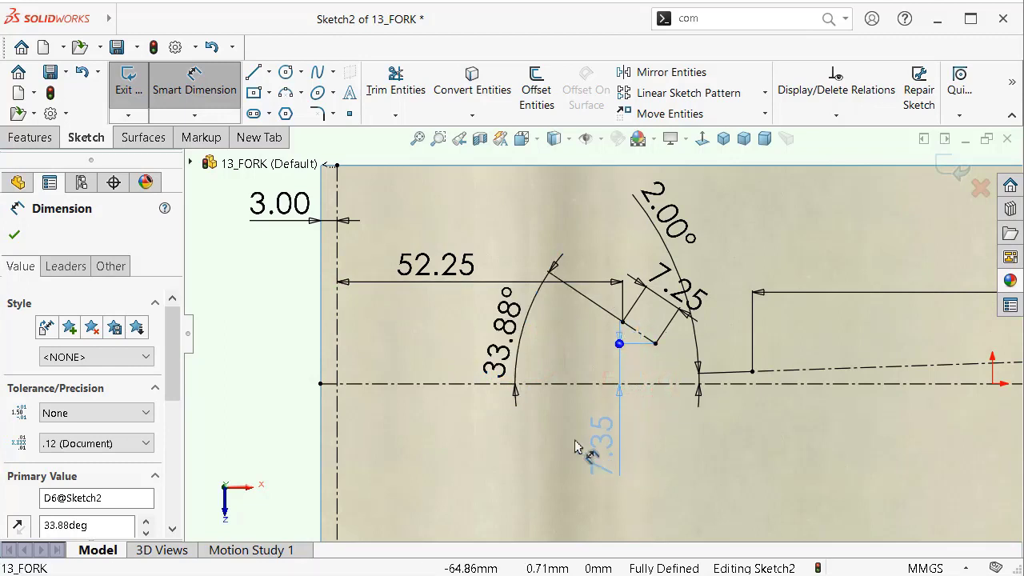
pyautogui.moveTo(652, 453); pyautogui.dragTo(652, 453)
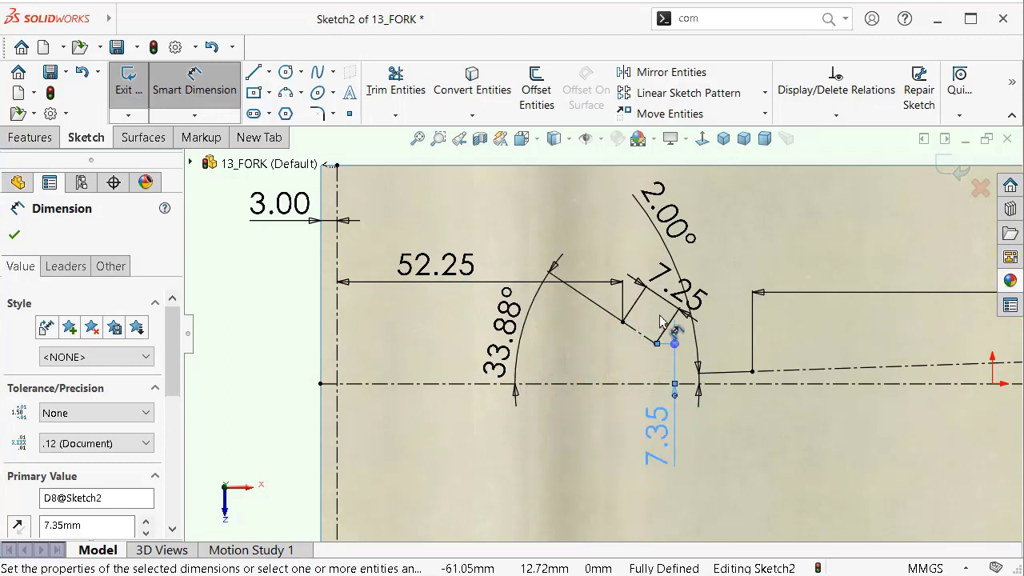
pyautogui.moveTo(658, 280); pyautogui.dragTo(570, 228)
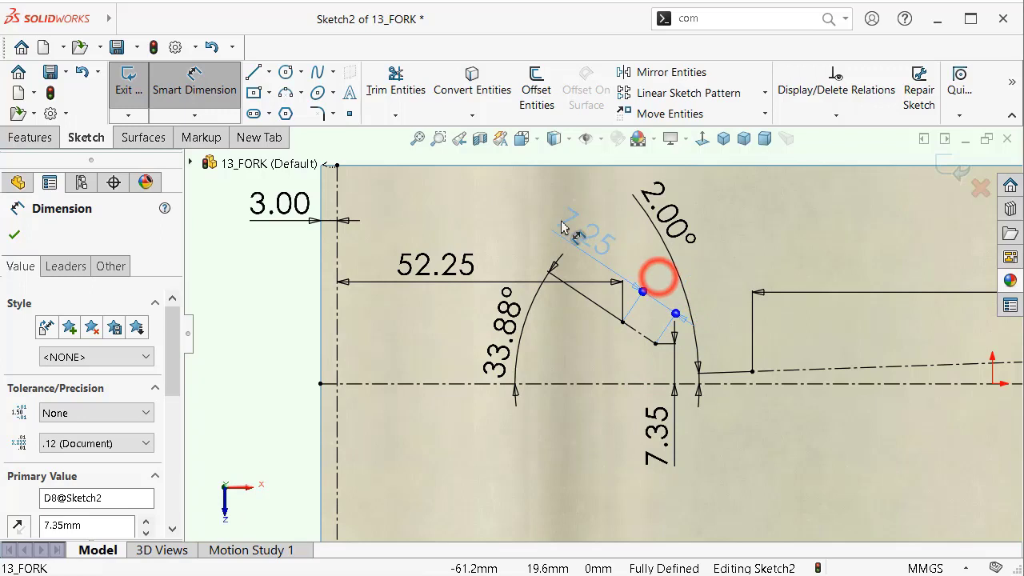
# Step: Reposition the 2.00° angle label below the centerline and zoom to view the sketch
pyautogui.moveTo(663, 210)
pyautogui.mouseDown()
pyautogui.moveTo(672, 224)
pyautogui.moveTo(826, 266)
pyautogui.mouseUp()
pyautogui.click(664, 210)
pyautogui.scroll(1, 646, 296)
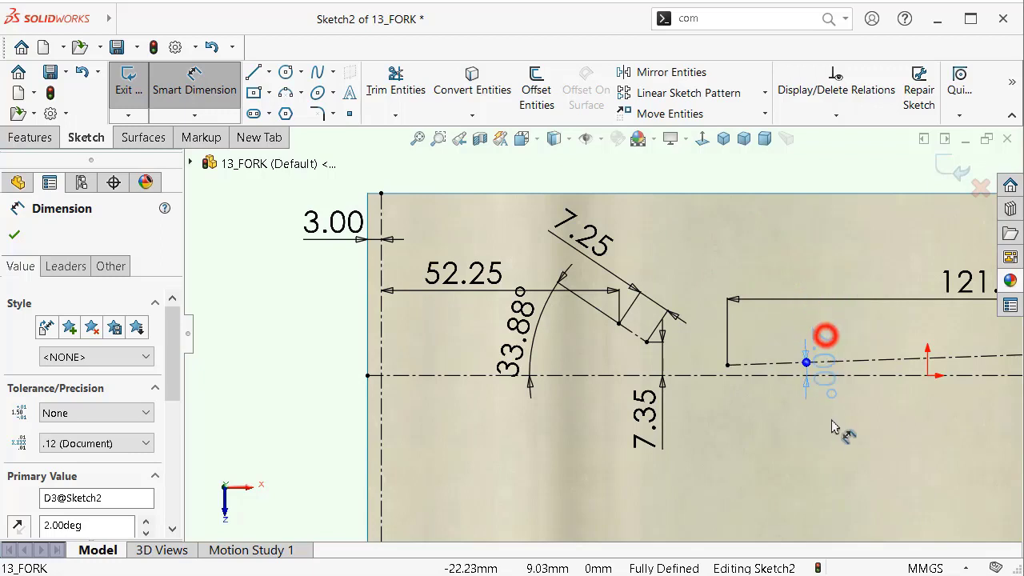
pyautogui.moveTo(832, 426); pyautogui.dragTo(803, 441)
pyautogui.scroll(1, 741, 244)
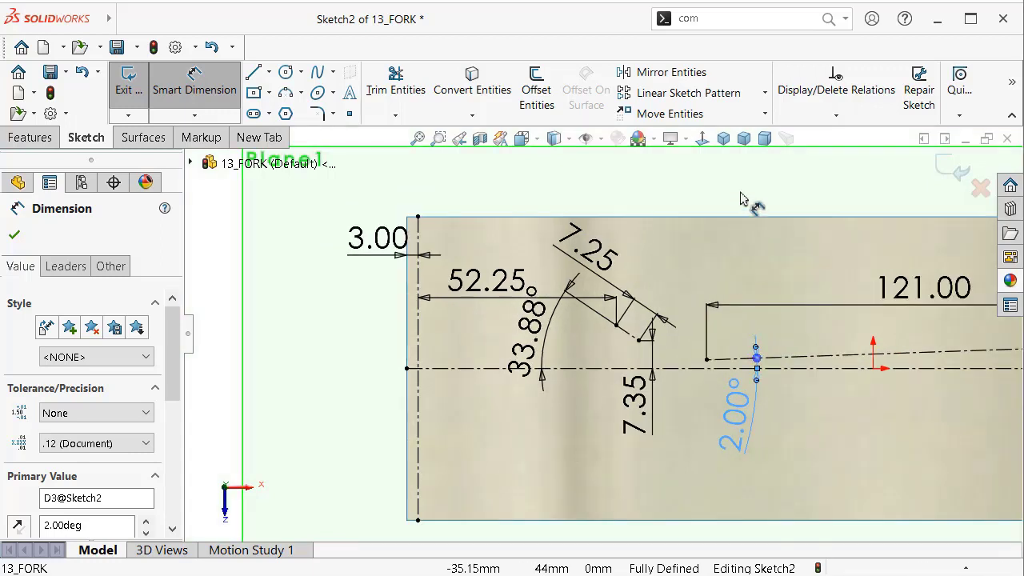
pyautogui.click(215, 281)
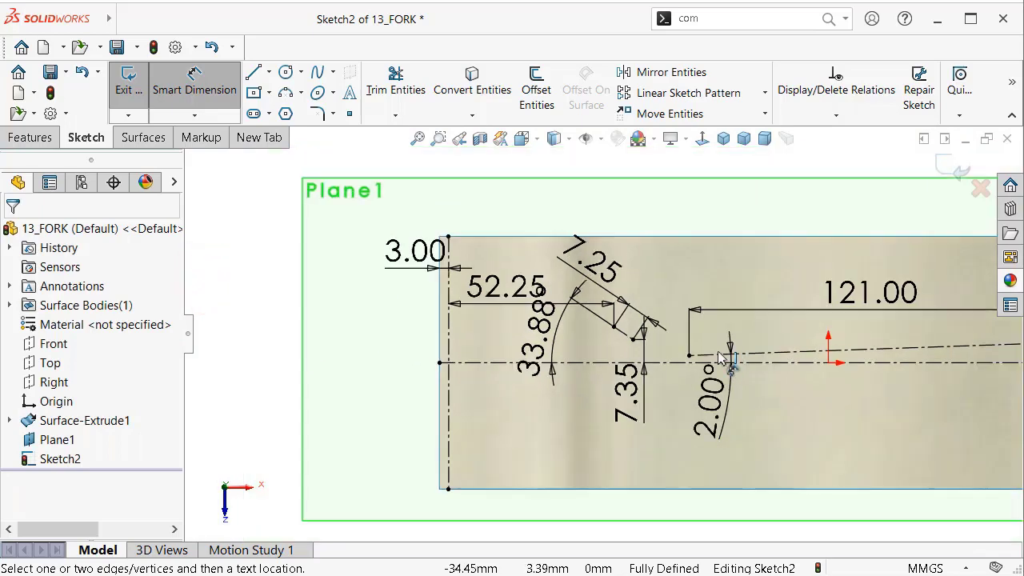
pyautogui.scroll(1, 764, 366)
pyautogui.scroll(1, 768, 356)
pyautogui.scroll(-1, 772, 344)
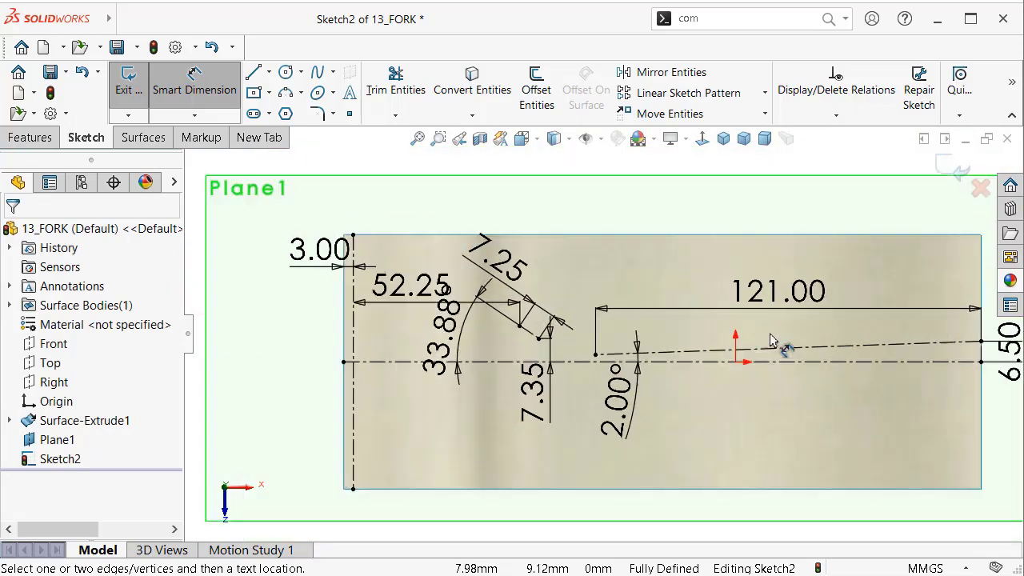
# Step: Hide all sketch dimensions from view
pyautogui.click(601, 139)
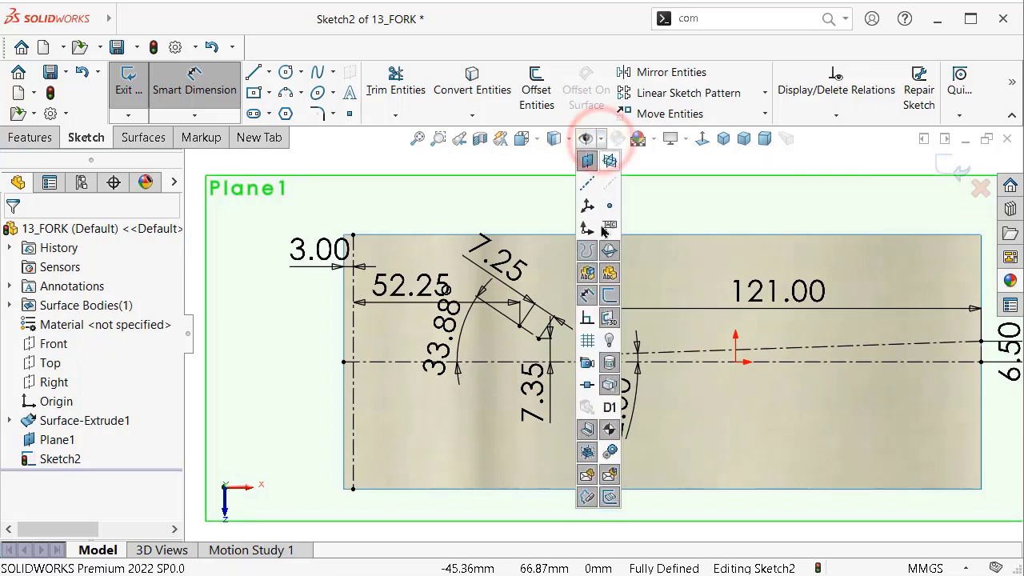
pyautogui.click(587, 296)
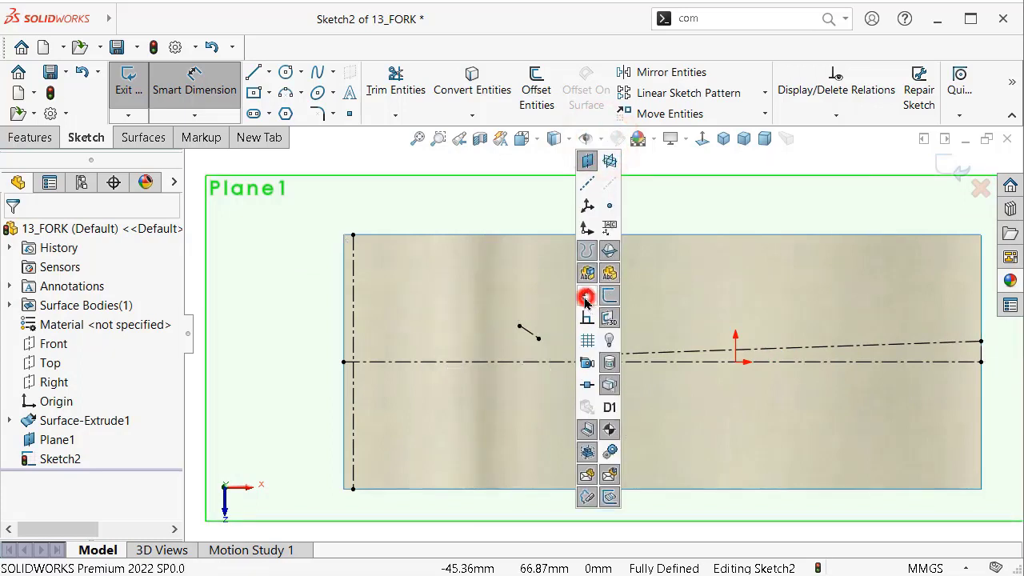
pyautogui.click(416, 169)
# Step: Draw a vertical centerline from the top edge to the bottom edge
pyautogui.click(269, 72)
pyautogui.click(280, 113)
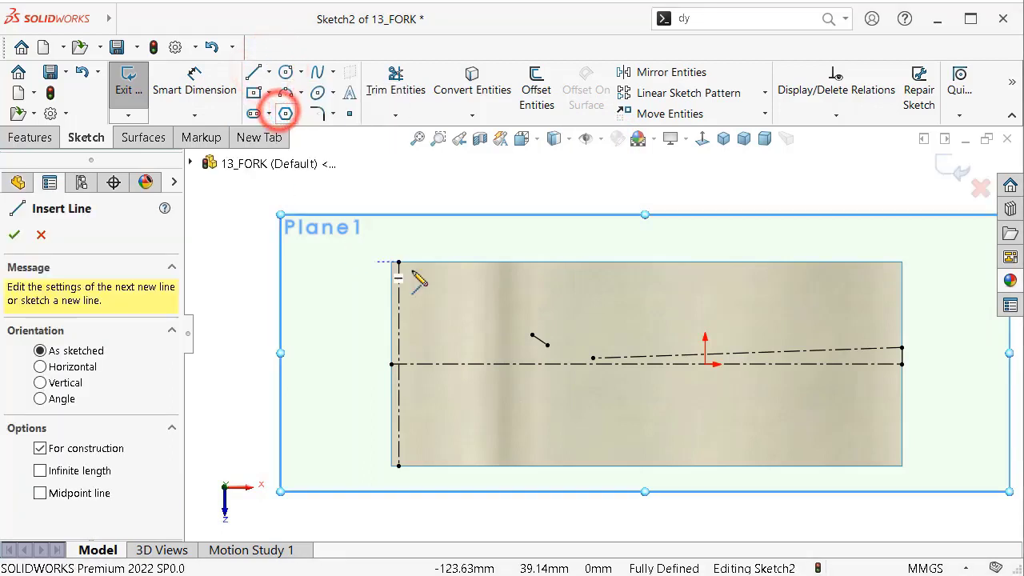
pyautogui.click(460, 263)
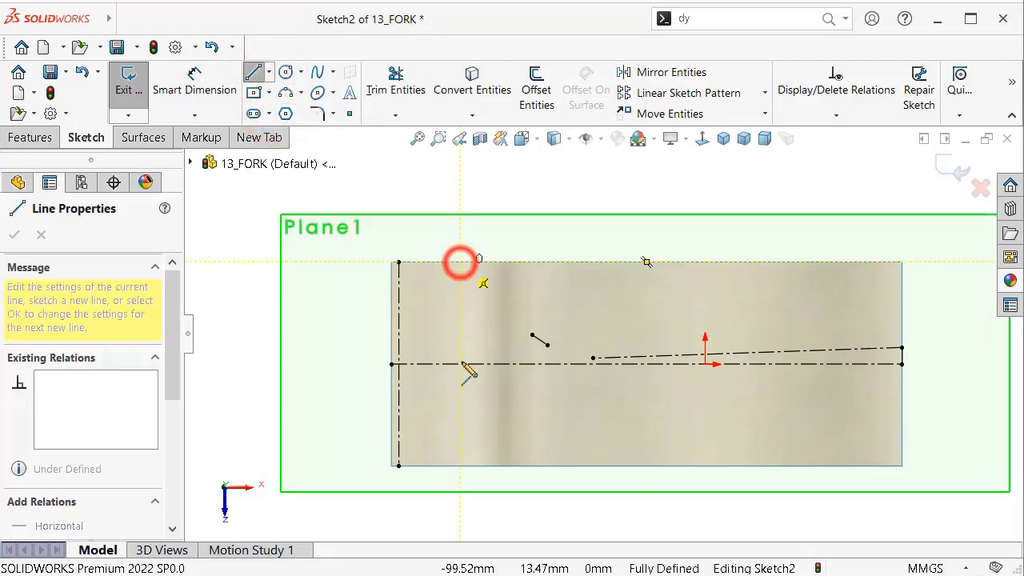
pyautogui.click(460, 466)
pyautogui.click(227, 410)
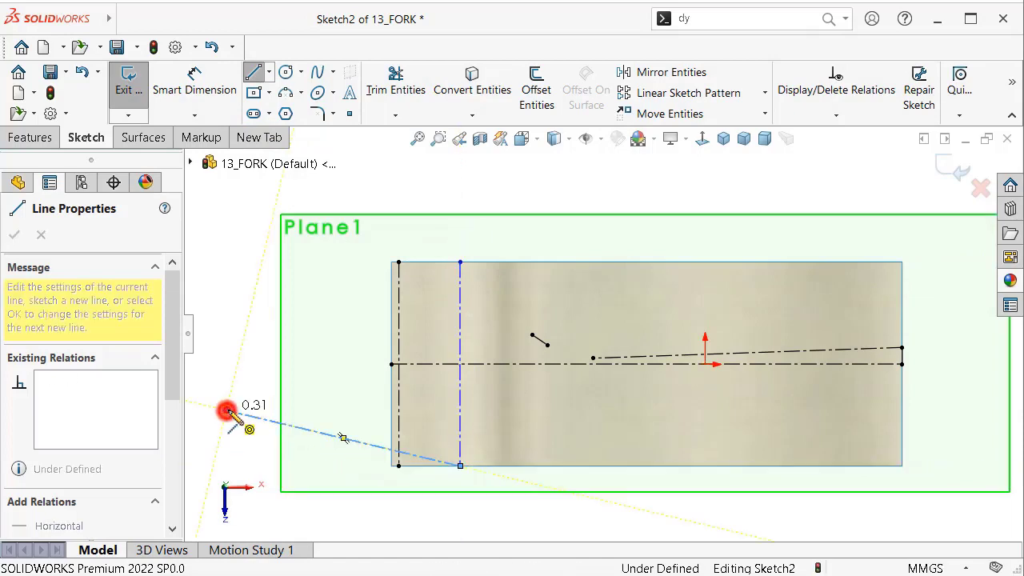
pyautogui.press('Escape')
pyautogui.scroll(-3, 368, 376)
# Step: Space the new vertical centerline 40 mm from the left vertical centerline
pyautogui.moveTo(353, 344); pyautogui.dragTo(339, 246, button='right')
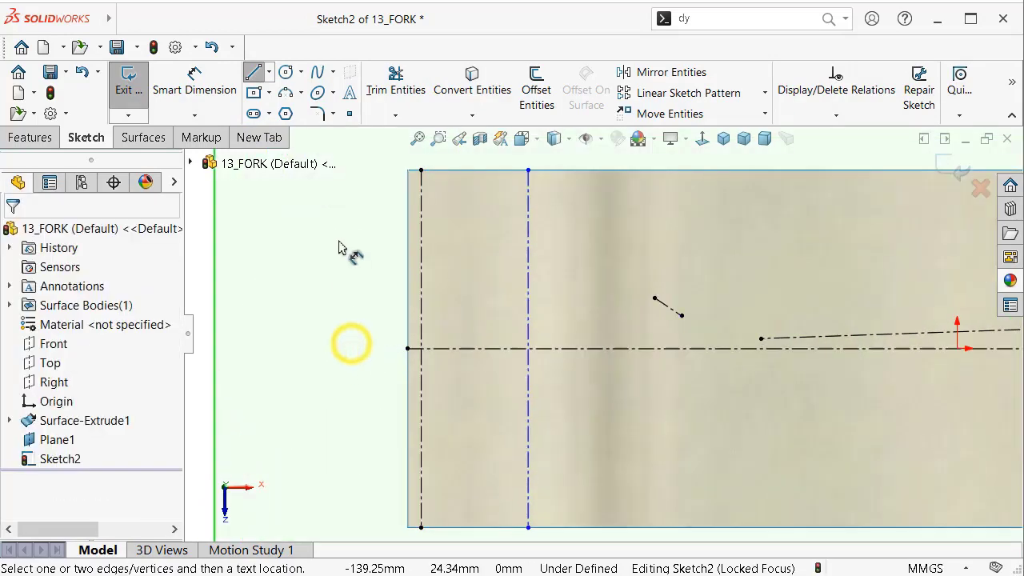
pyautogui.click(423, 267)
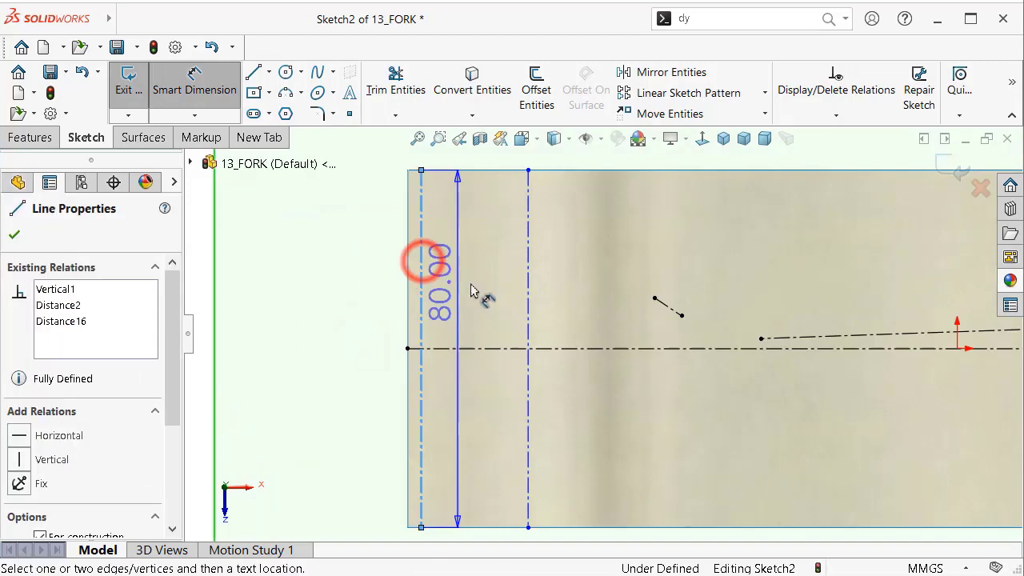
pyautogui.click(531, 282)
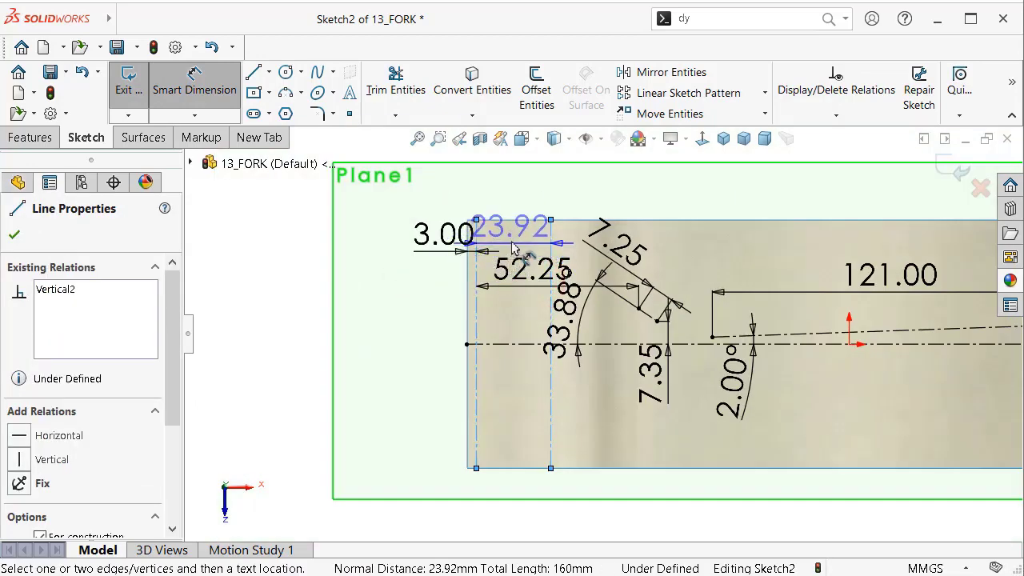
pyautogui.click(433, 205)
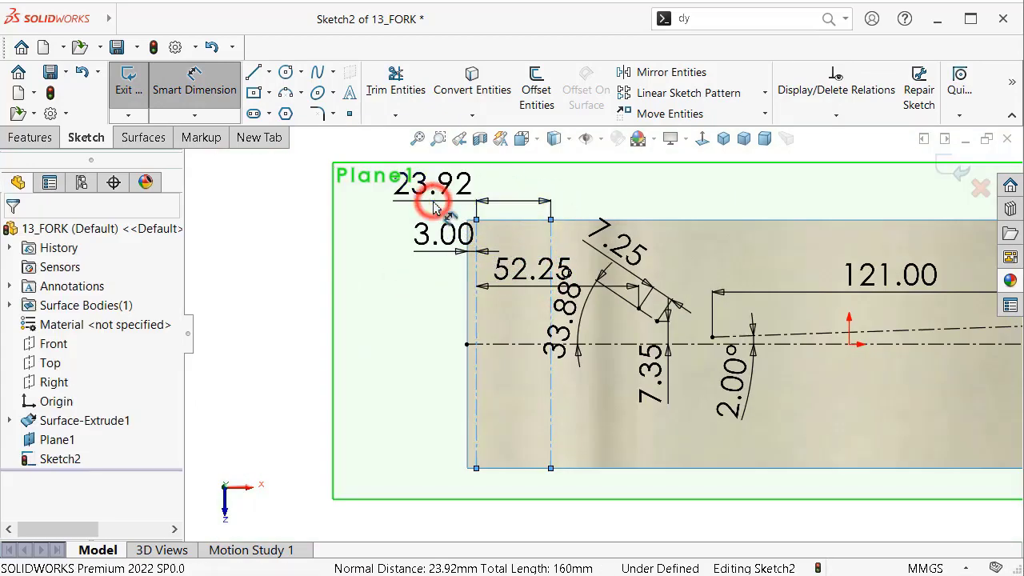
pyautogui.write('40')
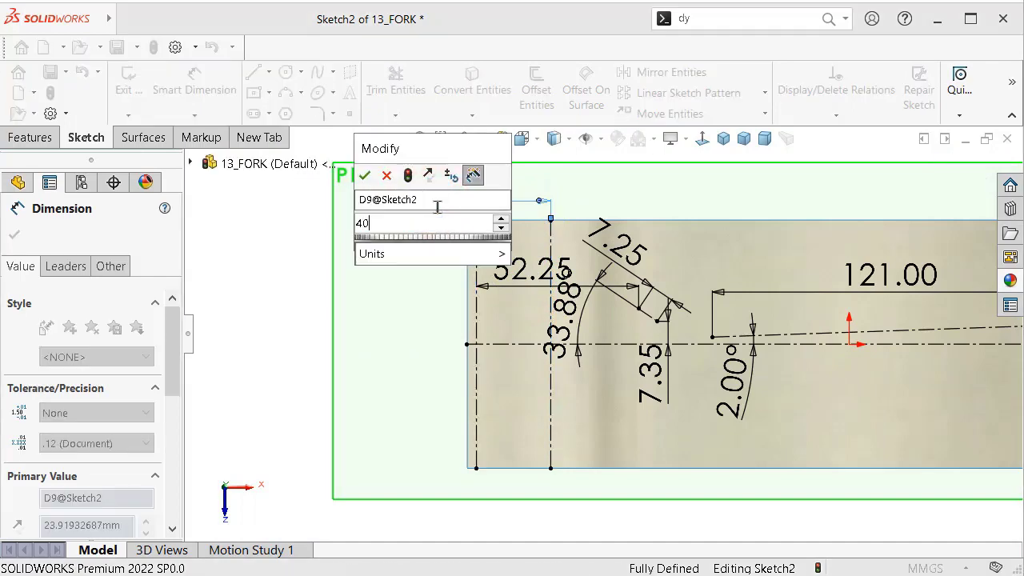
pyautogui.click(365, 175)
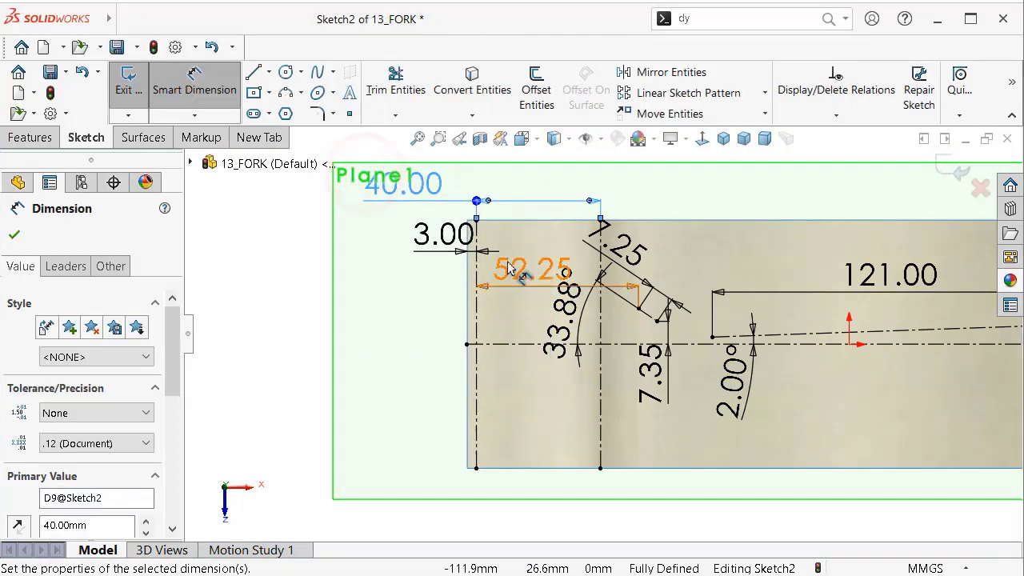
pyautogui.scroll(-2, 565, 246)
pyautogui.scroll(-2, 575, 256)
pyautogui.scroll(1, 575, 260)
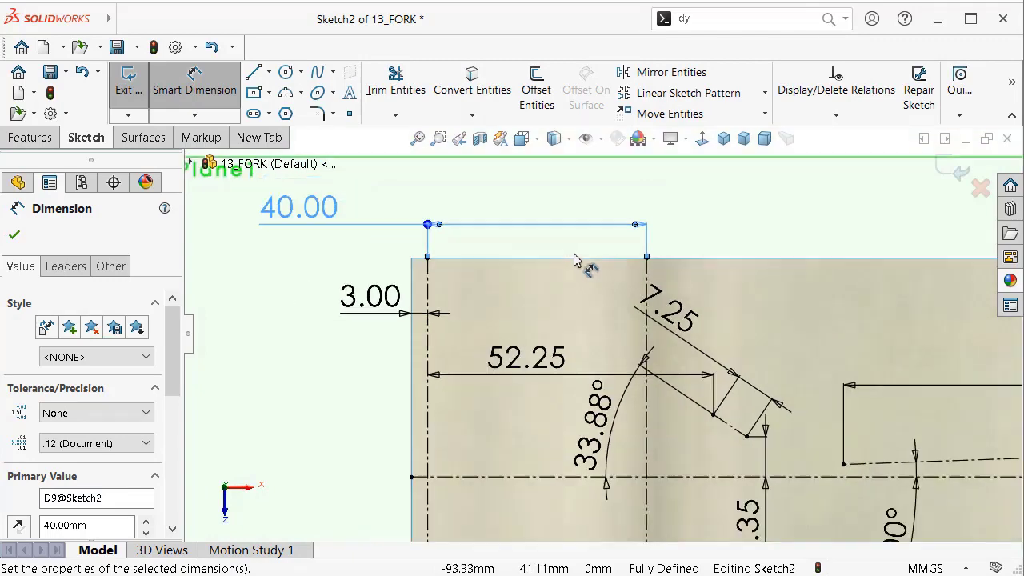
pyautogui.scroll(2, 558, 270)
pyautogui.click(255, 253)
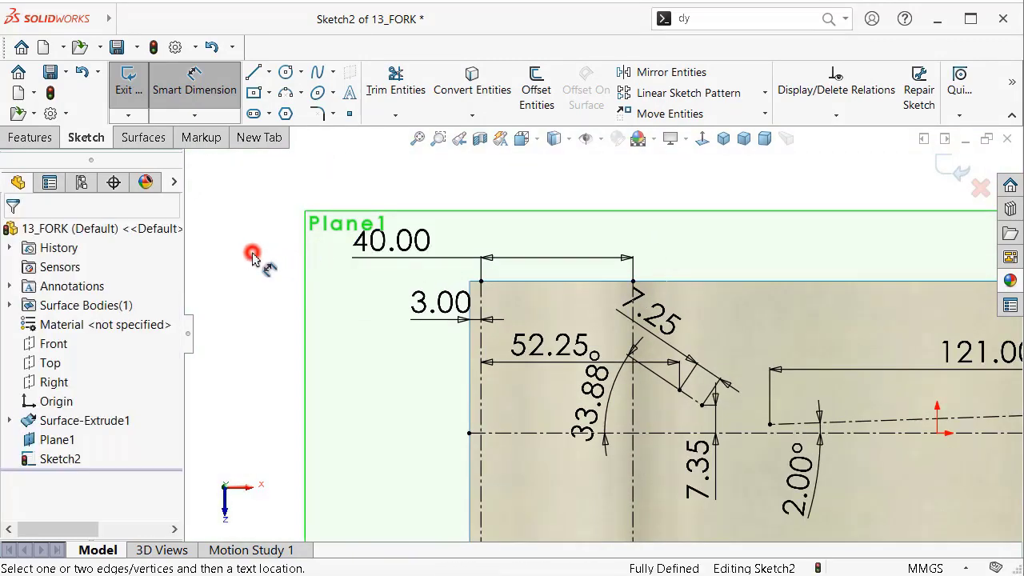
pyautogui.scroll(-2, 496, 328)
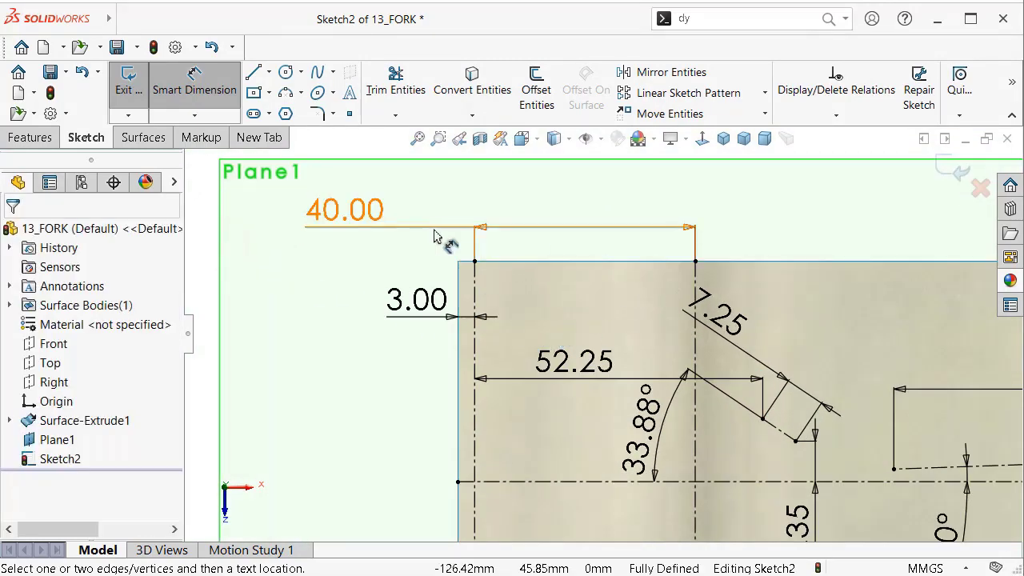
# Step: Move the 40.00, 52.25, 7.25 and 33.88° dimension labels to clearer spots
pyautogui.moveTo(346, 223); pyautogui.dragTo(632, 225)
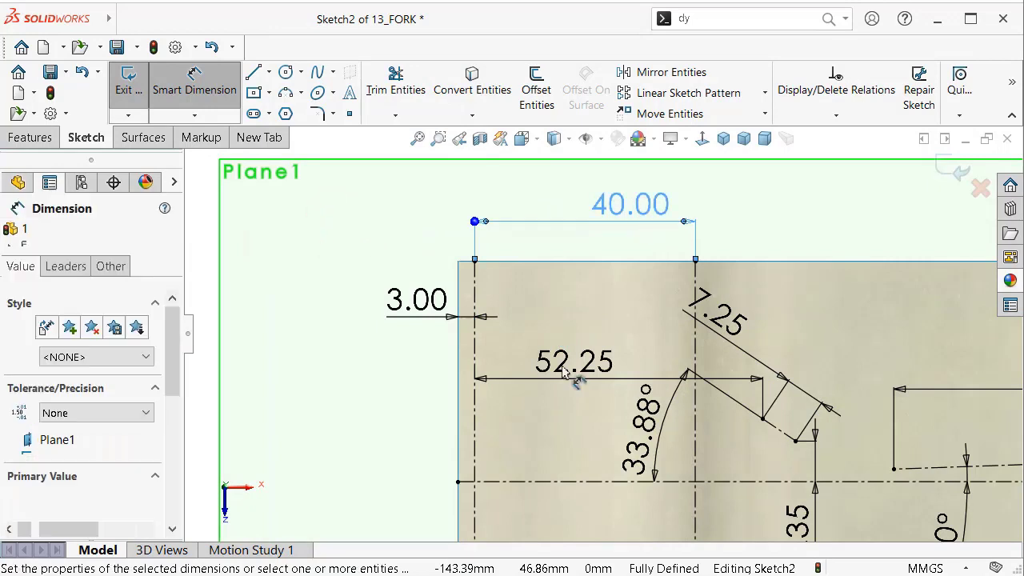
pyautogui.moveTo(573, 362); pyautogui.dragTo(564, 336)
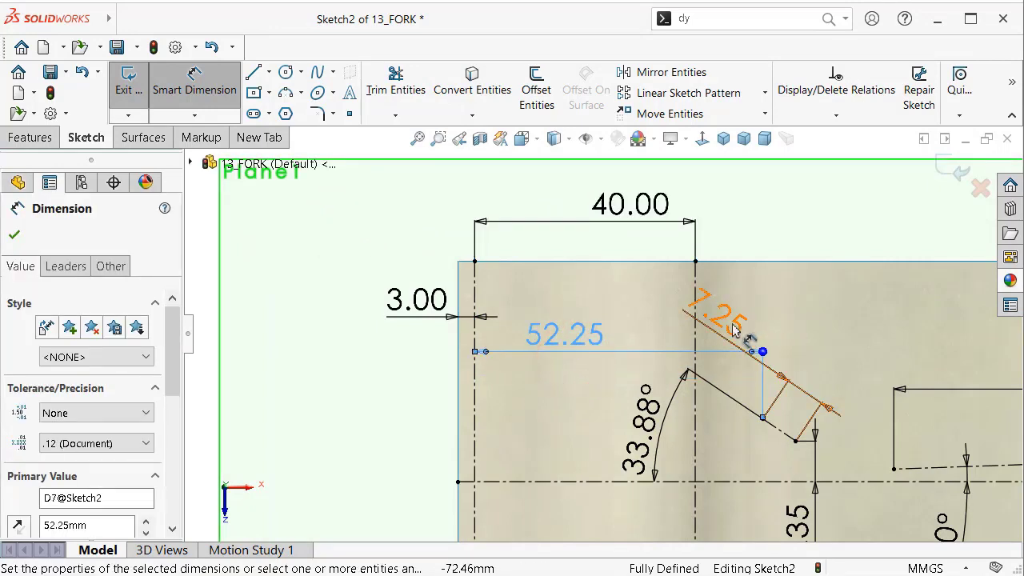
pyautogui.moveTo(727, 320); pyautogui.dragTo(878, 308)
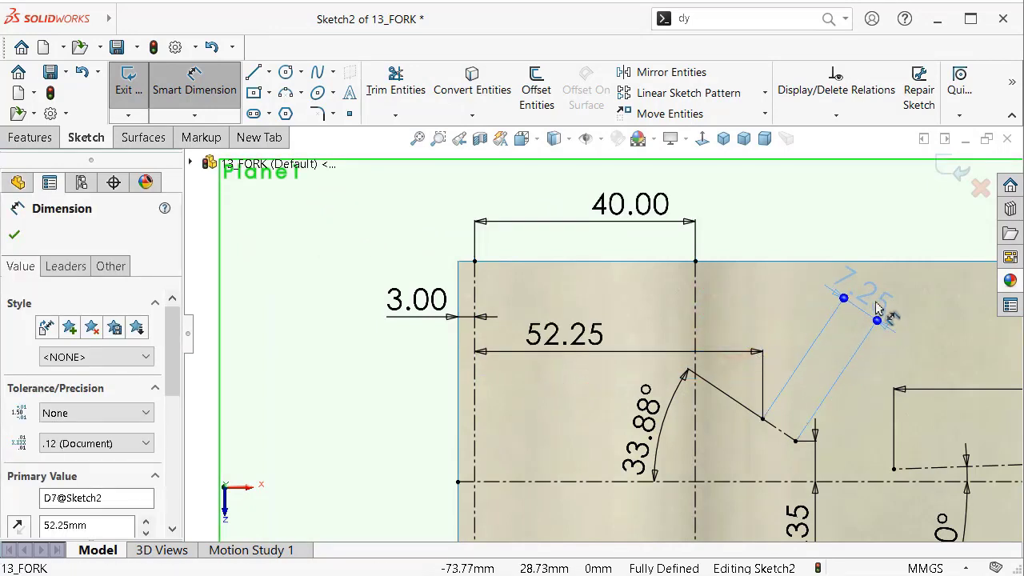
pyautogui.moveTo(652, 428); pyautogui.dragTo(714, 439)
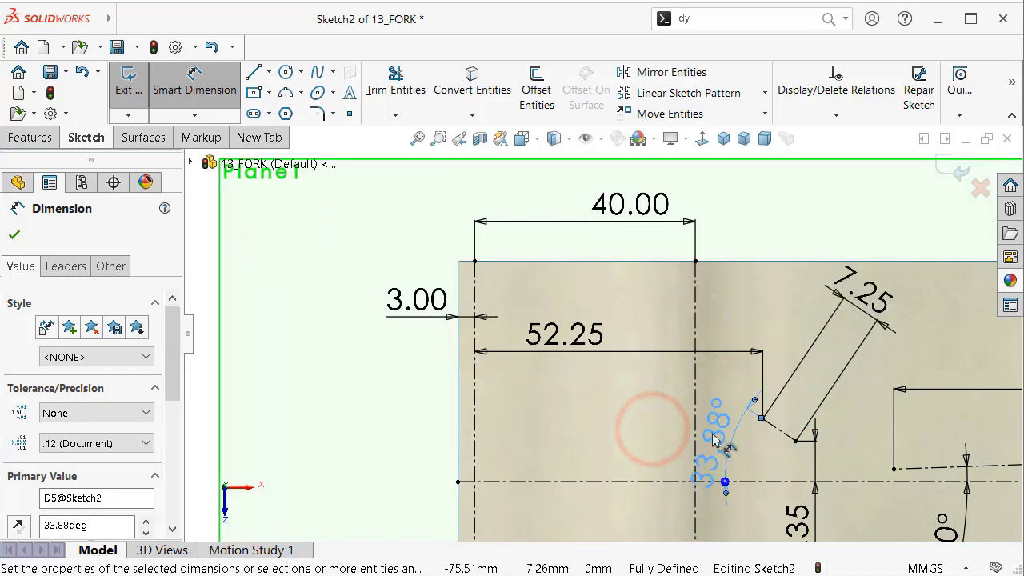
pyautogui.click(360, 264)
pyautogui.scroll(-3, 523, 411)
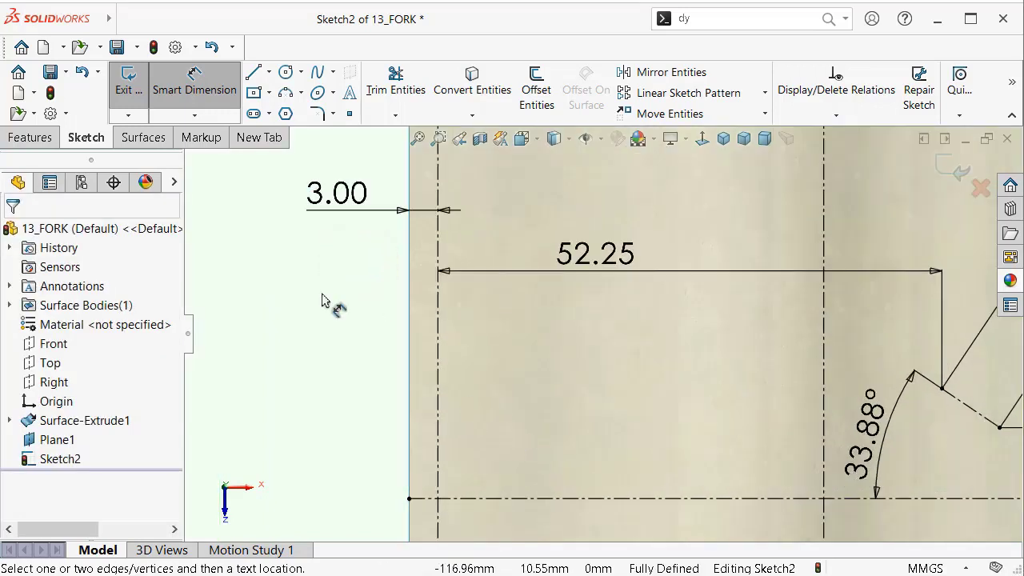
# Step: Place four sketch points up the vertical centerline
pyautogui.click(348, 114)
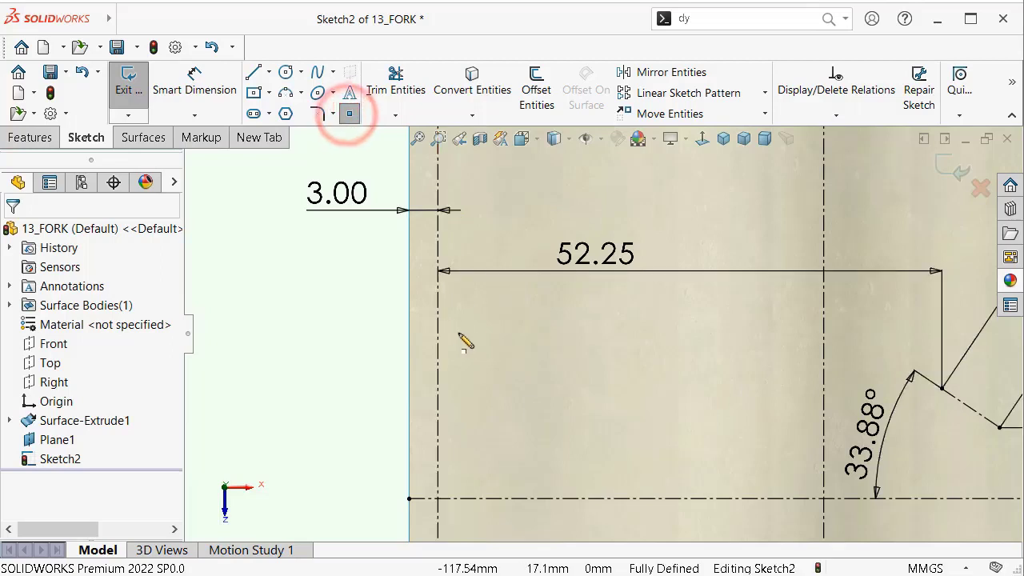
pyautogui.click(437, 462)
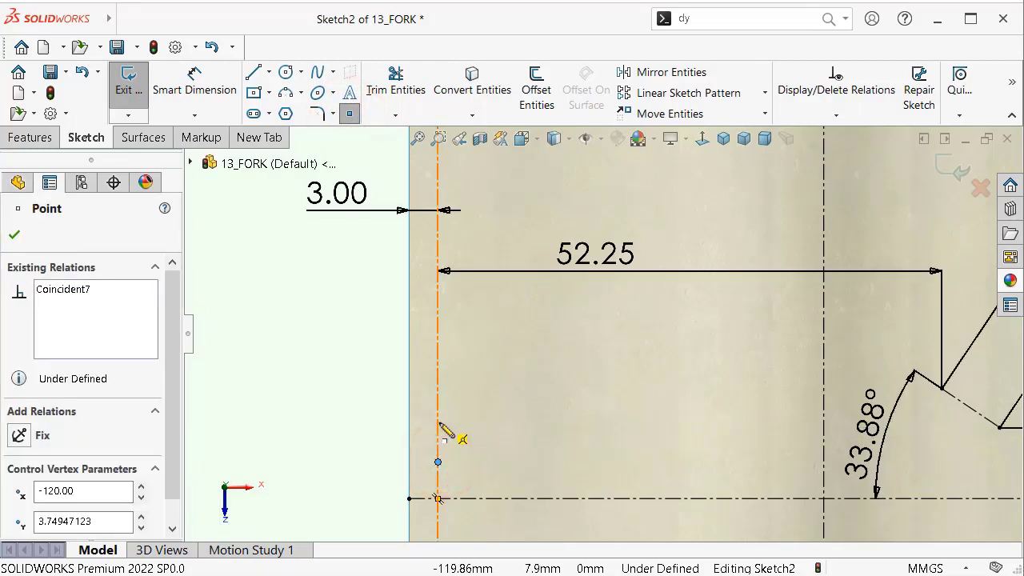
pyautogui.click(437, 421)
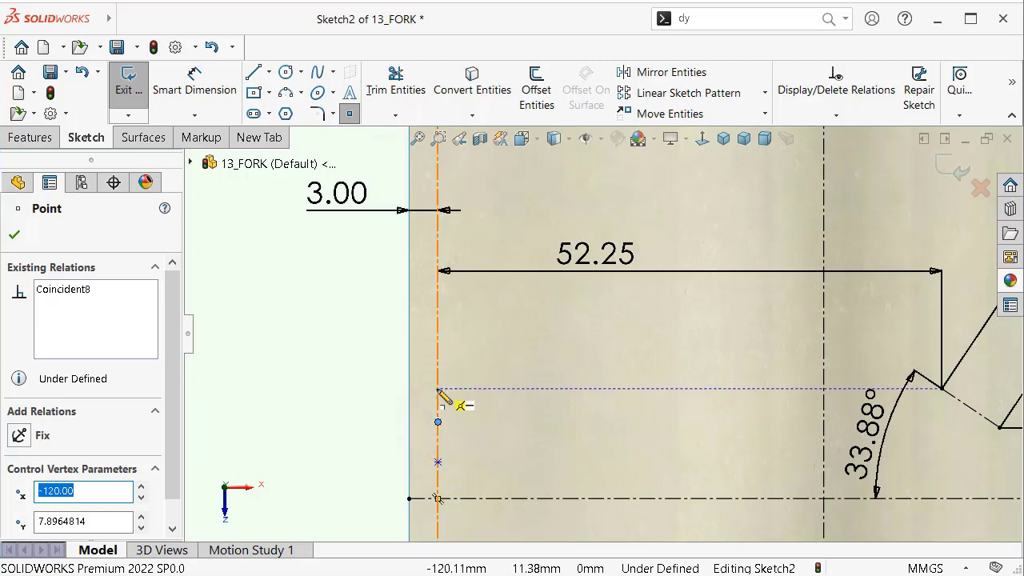
pyautogui.click(438, 390)
pyautogui.click(438, 357)
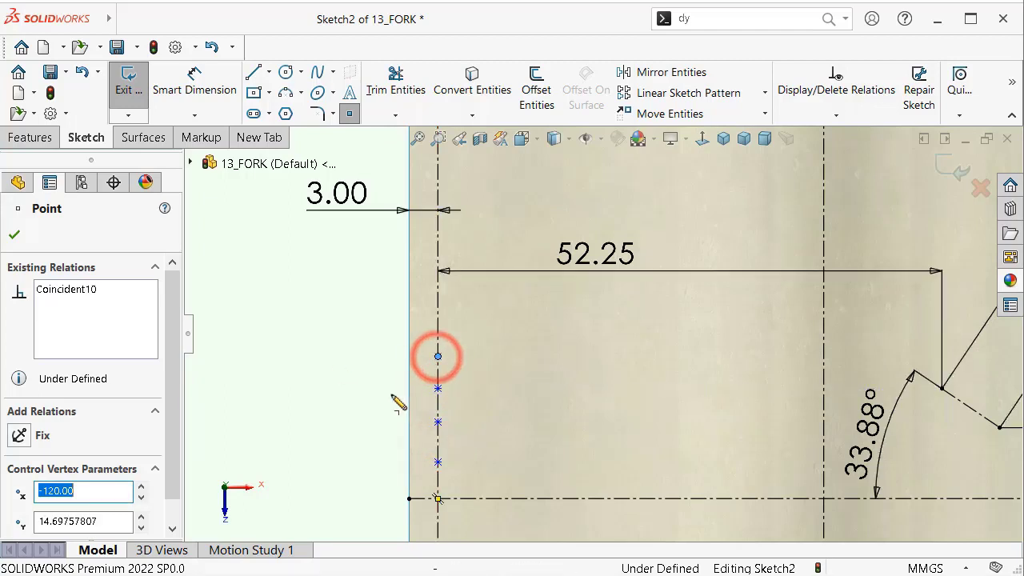
# Step: Dimension the top point 8 mm above the horizontal centerline
pyautogui.click(196, 76)
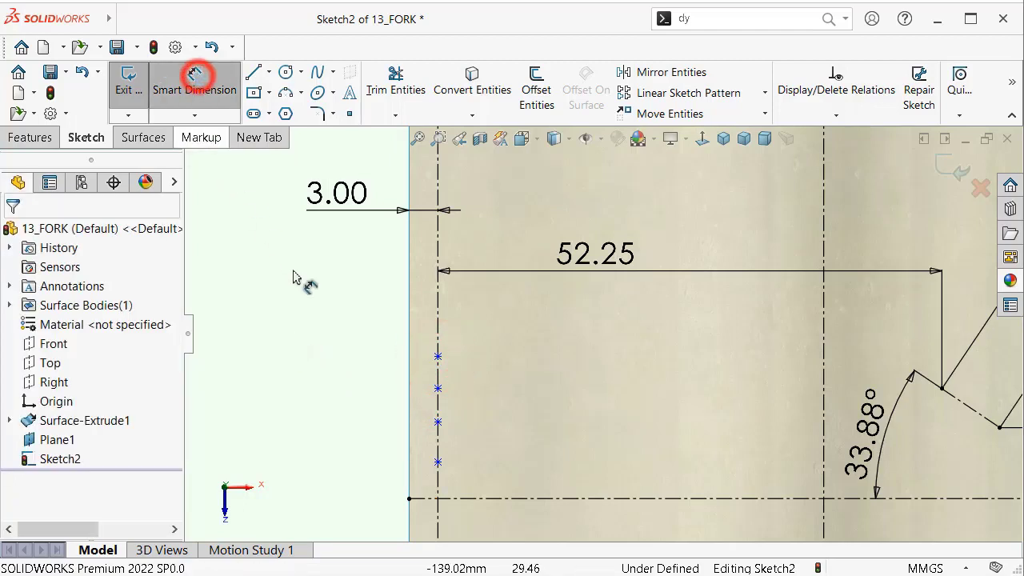
pyautogui.click(439, 357)
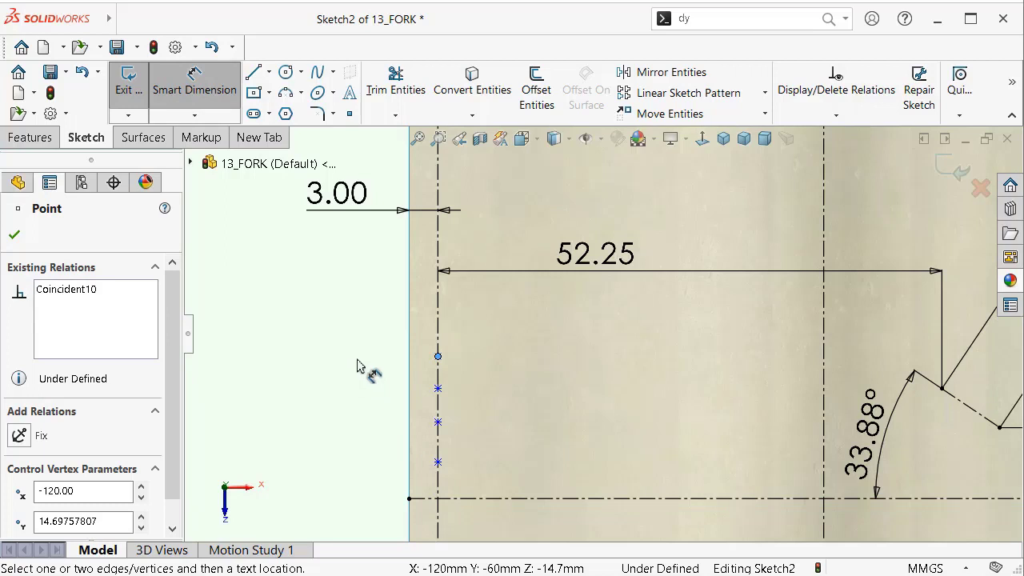
pyautogui.press('z')
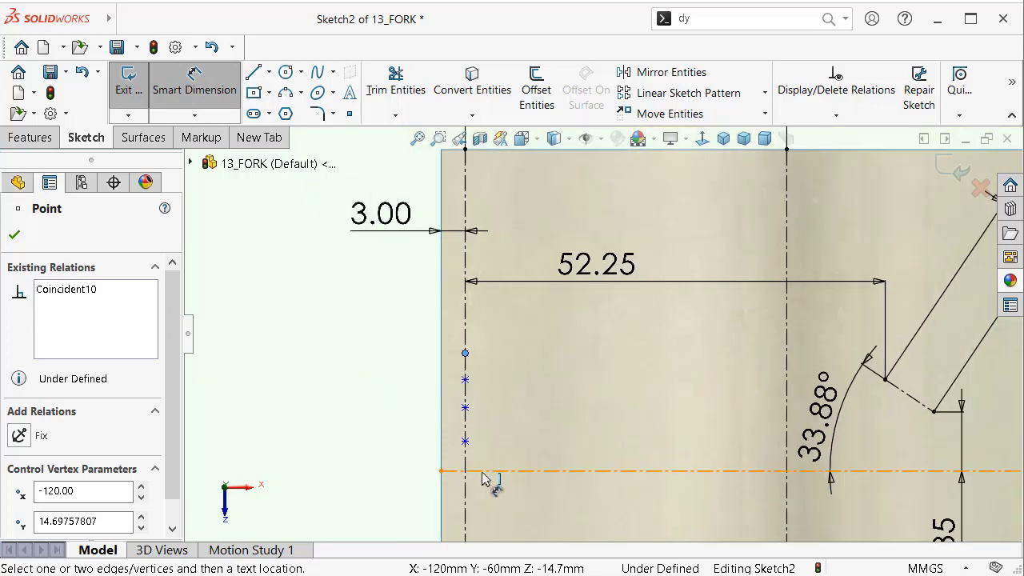
pyautogui.click(481, 472)
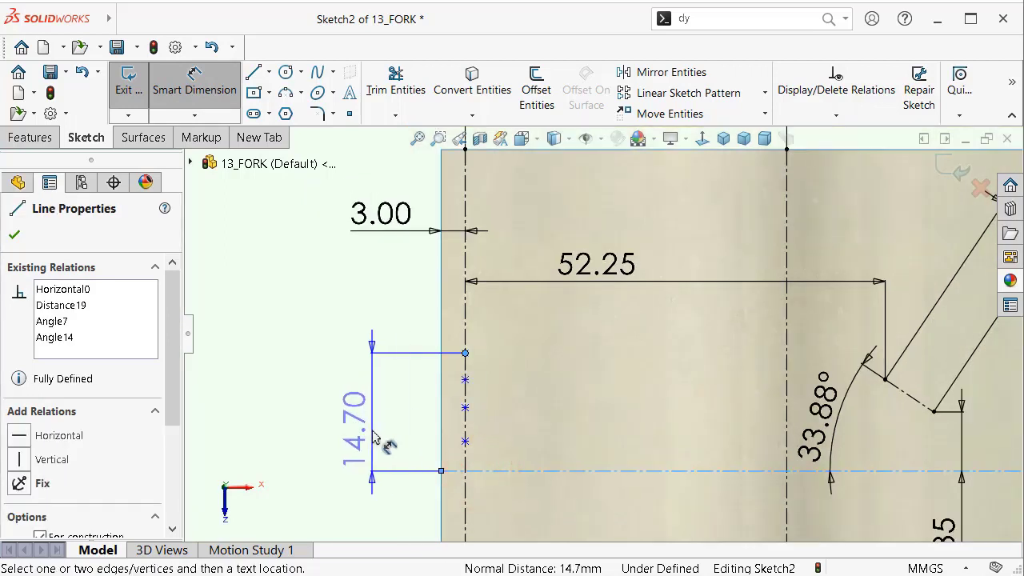
pyautogui.click(374, 436)
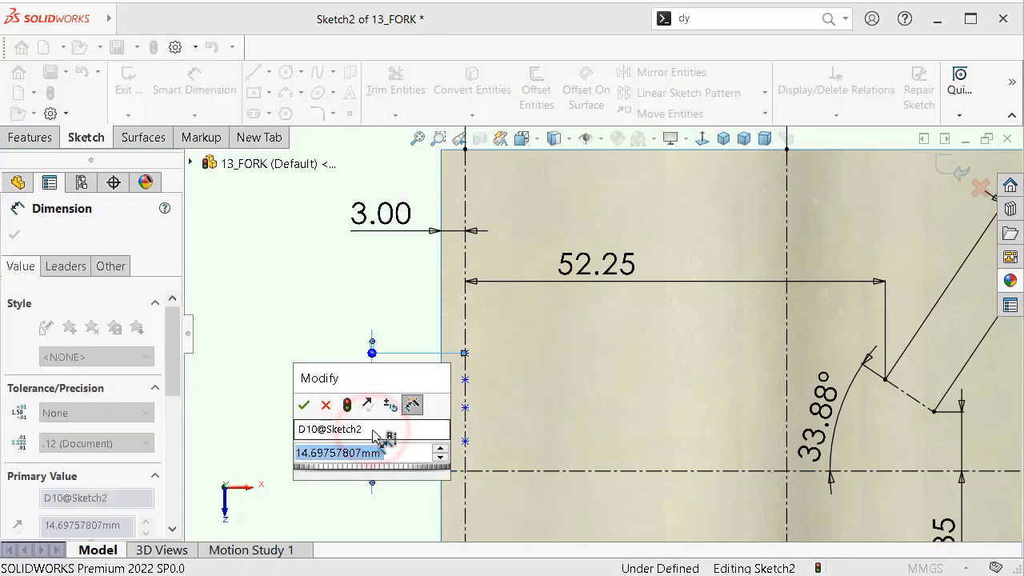
pyautogui.write('8')
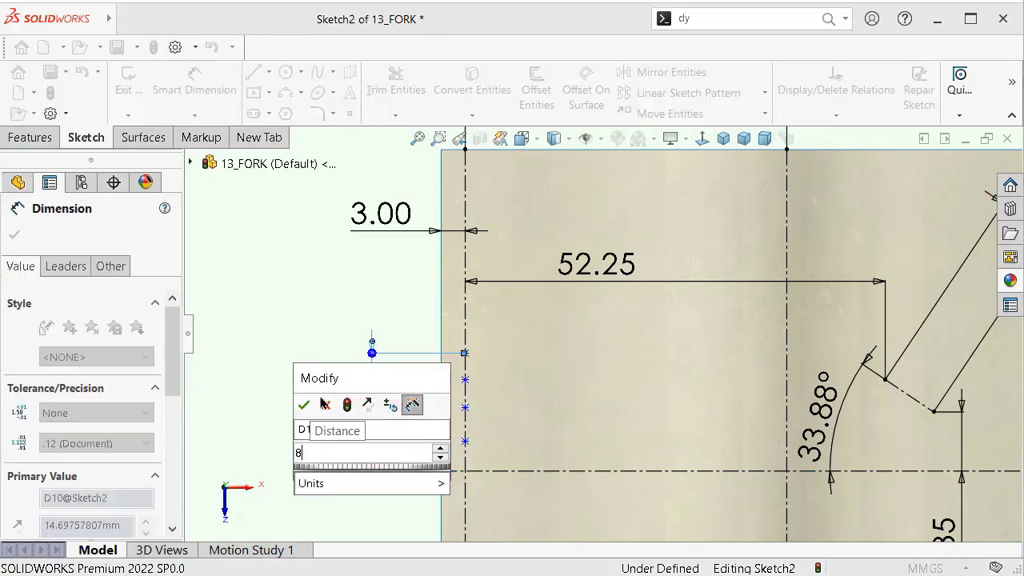
pyautogui.press('Return')
pyautogui.scroll(-5, 426, 465)
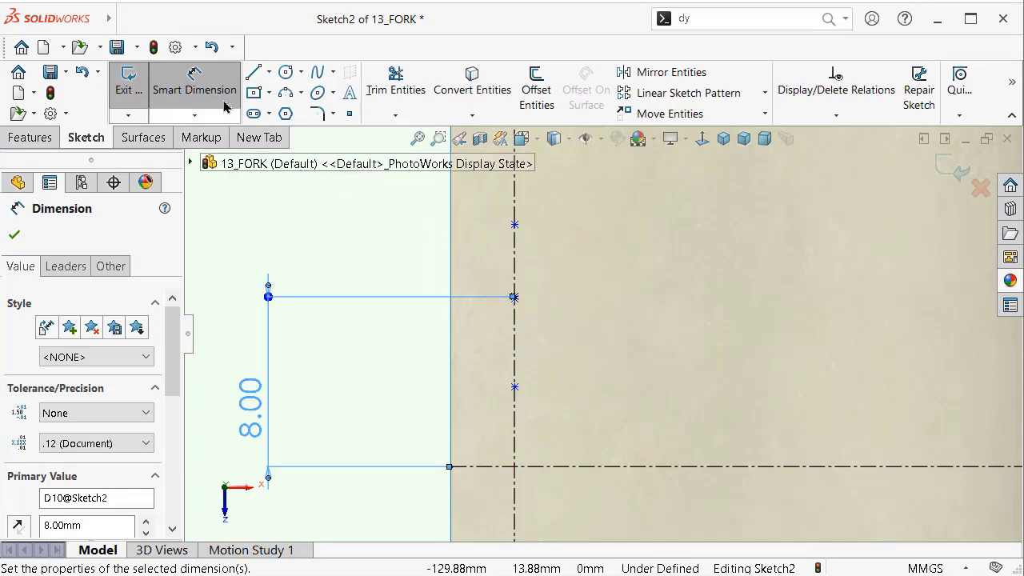
pyautogui.press('Escape')
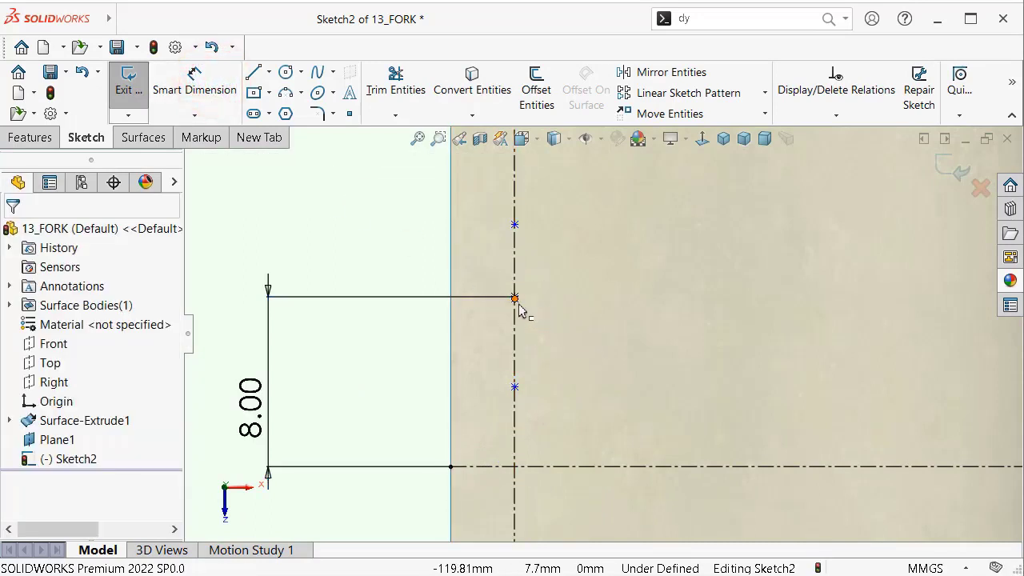
# Step: Slide the remaining points down along the vertical centerline
pyautogui.moveTo(517, 308); pyautogui.dragTo(521, 342)
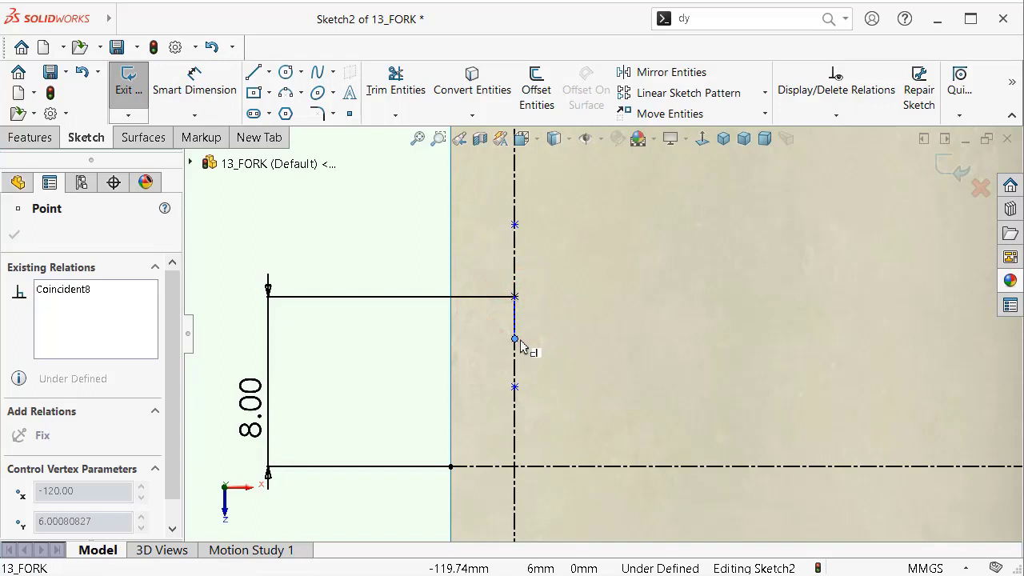
pyautogui.moveTo(515, 387); pyautogui.dragTo(514, 426)
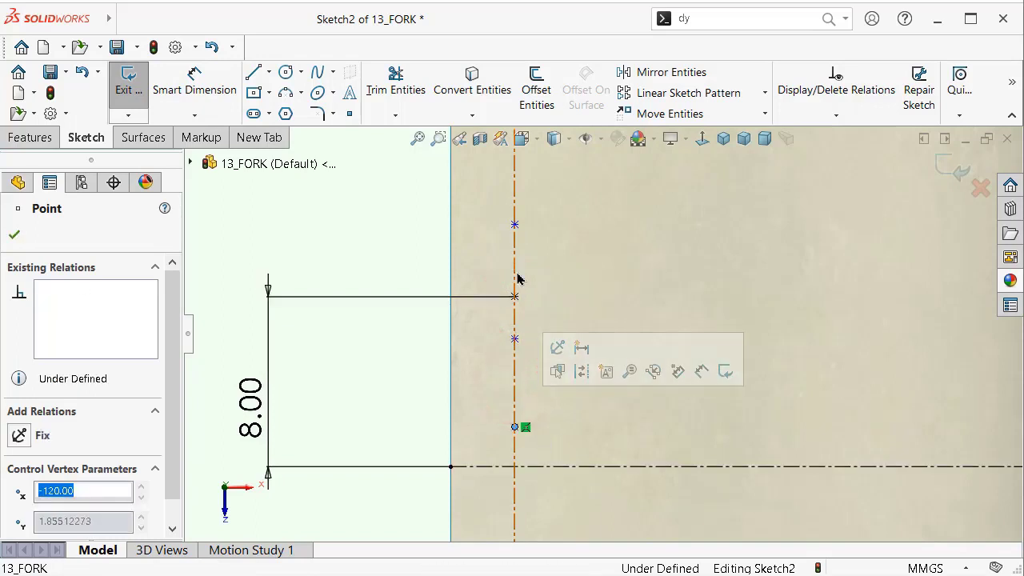
pyautogui.moveTo(515, 224); pyautogui.dragTo(516, 380)
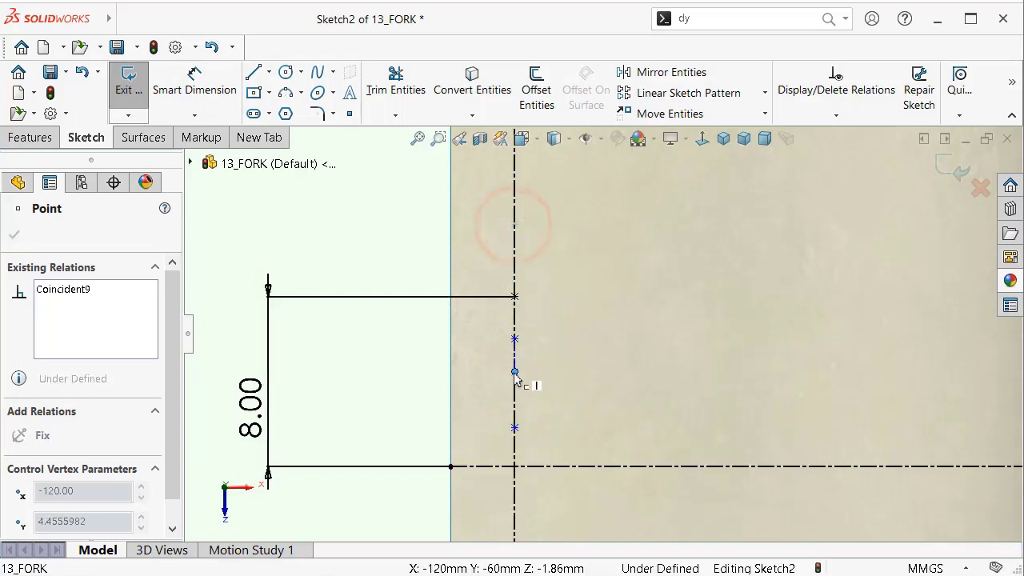
pyautogui.press('z')
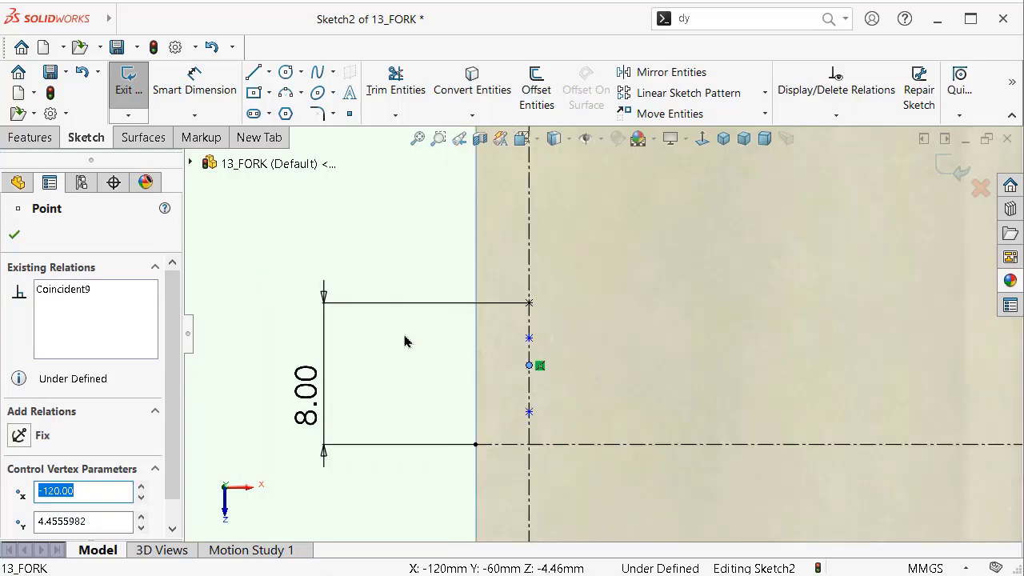
# Step: Dimension the lowest point 1.5 mm above the horizontal centerline
pyautogui.click(194, 80)
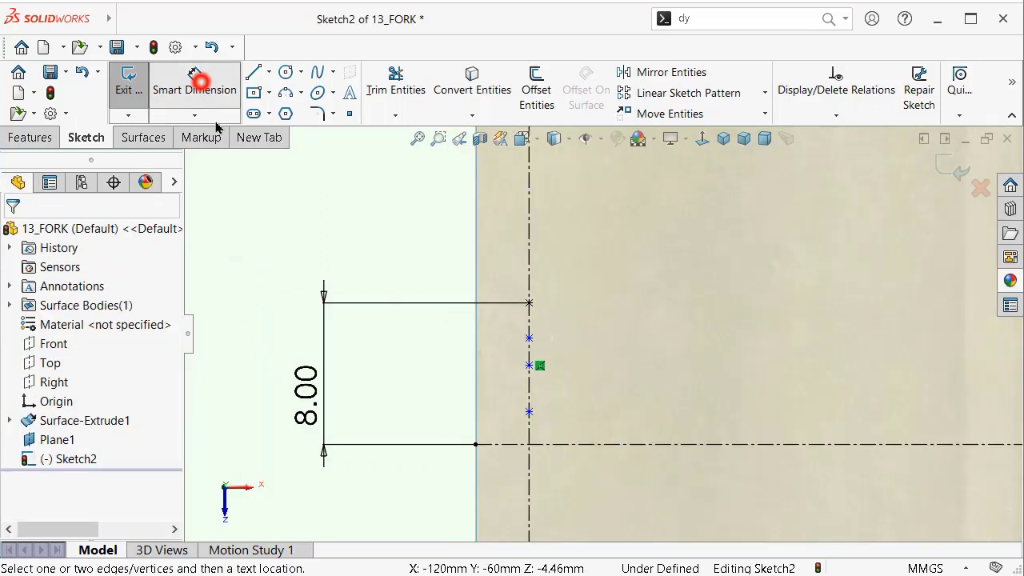
pyautogui.click(530, 413)
pyautogui.click(523, 443)
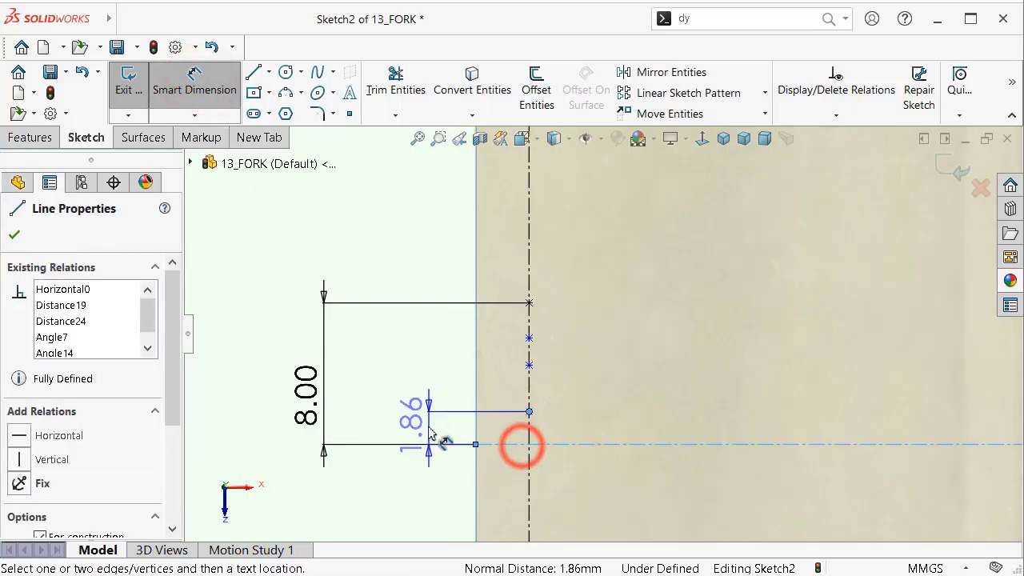
pyautogui.click(428, 429)
pyautogui.write('1')
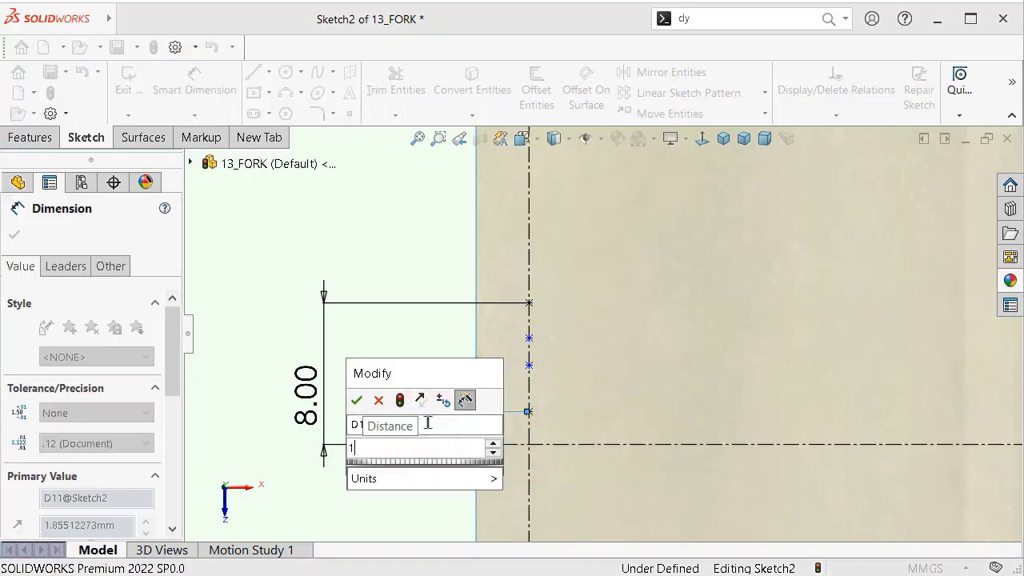
pyautogui.write('.5')
pyautogui.press('Return')
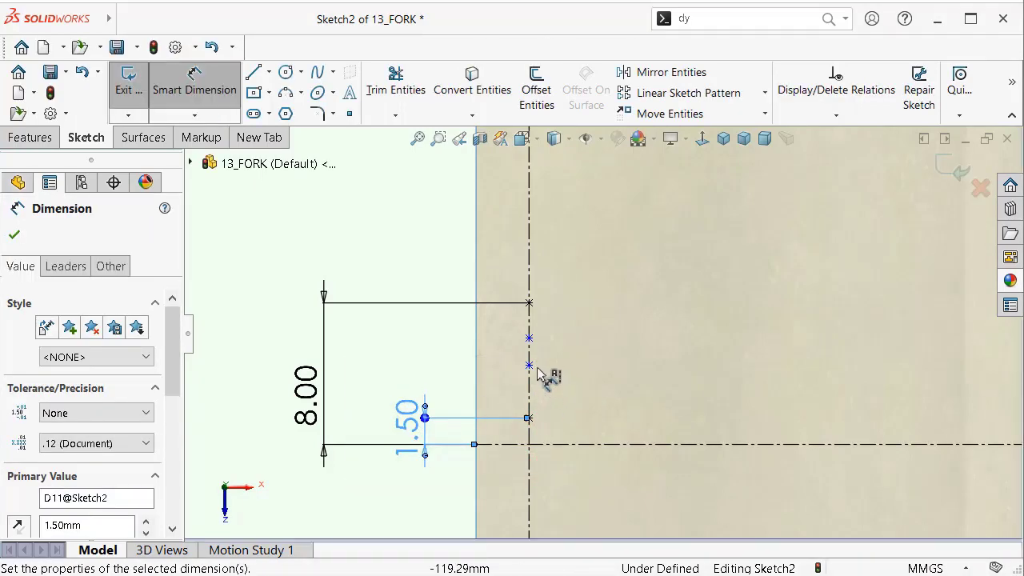
# Step: Add two stacked 3 mm spacing dimensions between the upper points
pyautogui.click(529, 365)
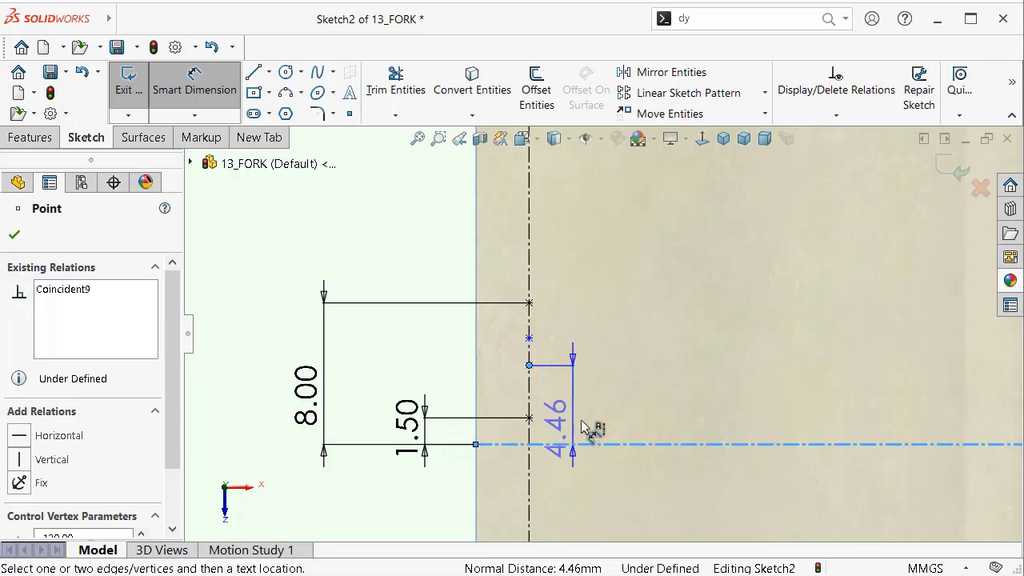
pyautogui.click(630, 412)
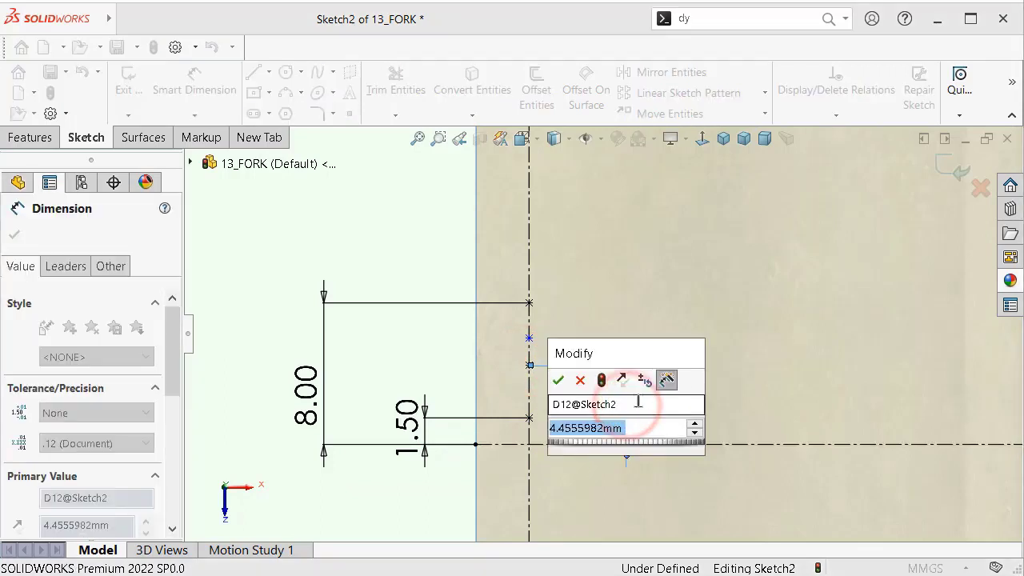
pyautogui.write('3')
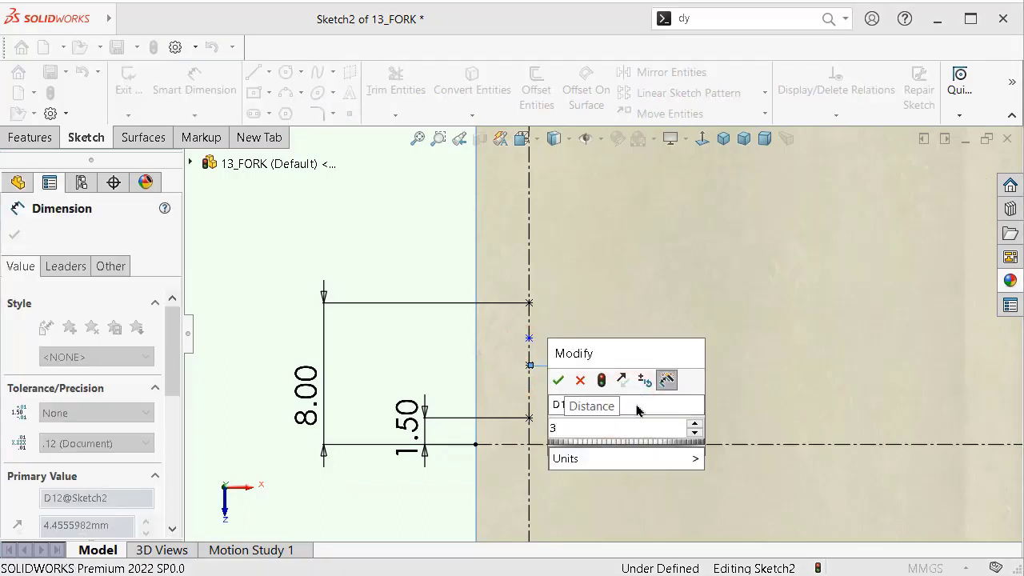
pyautogui.press('Return')
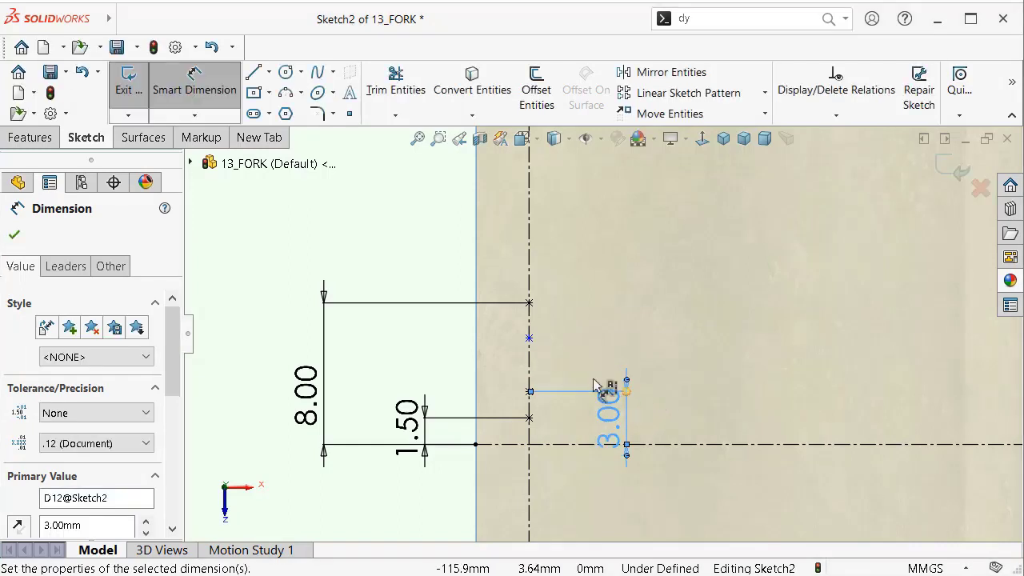
pyautogui.click(529, 338)
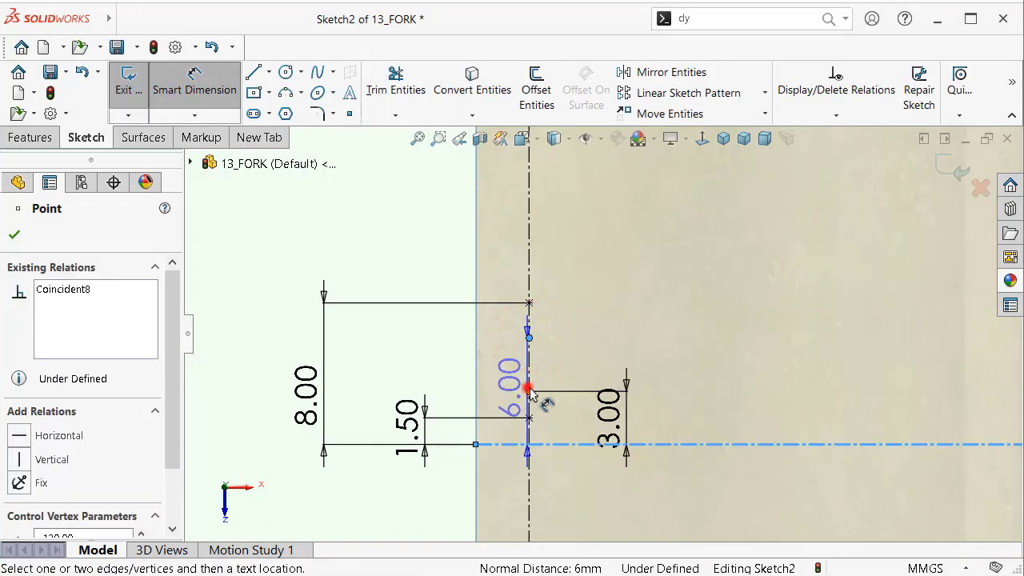
pyautogui.click(529, 391)
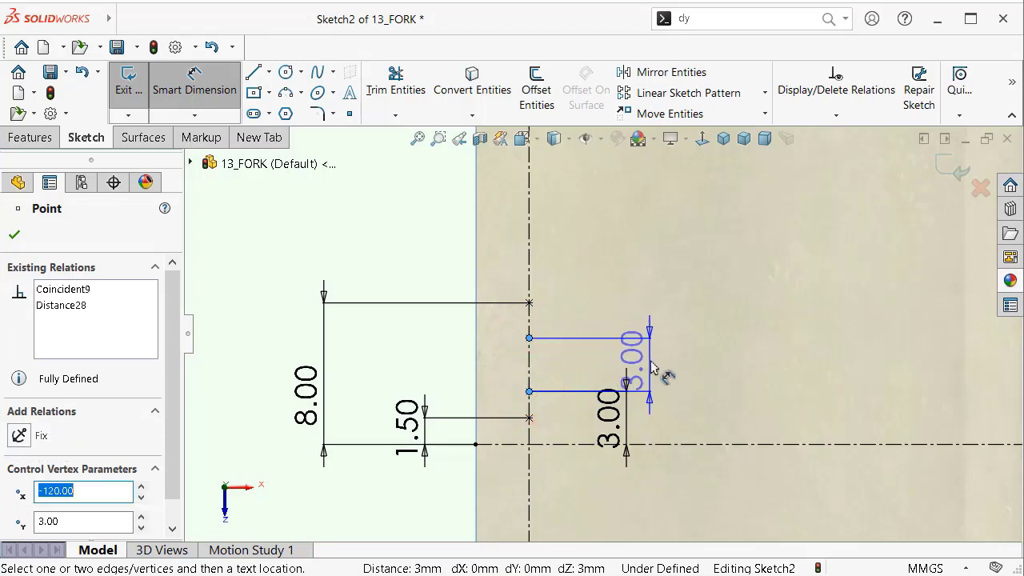
pyautogui.click(657, 362)
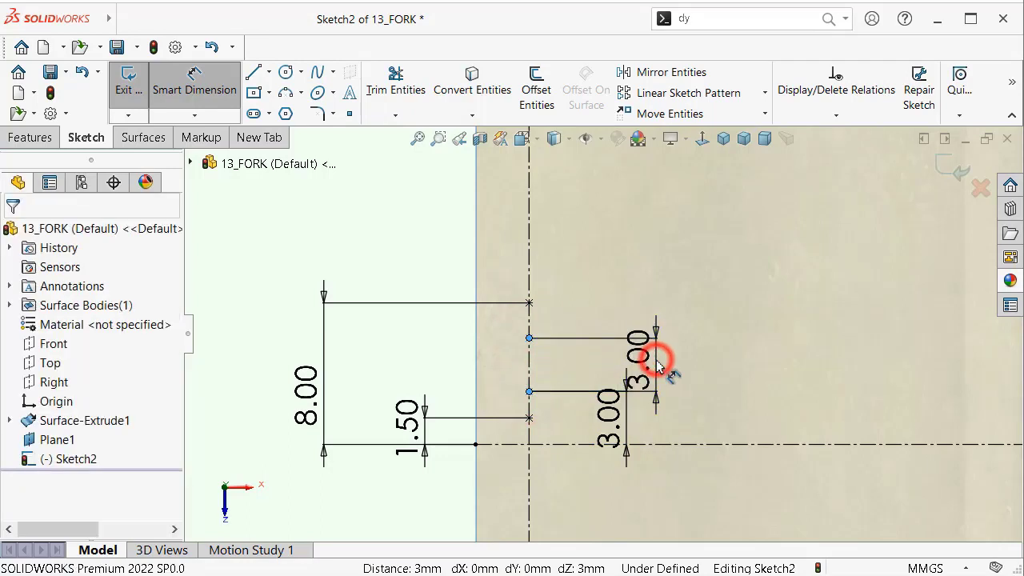
pyautogui.write('3')
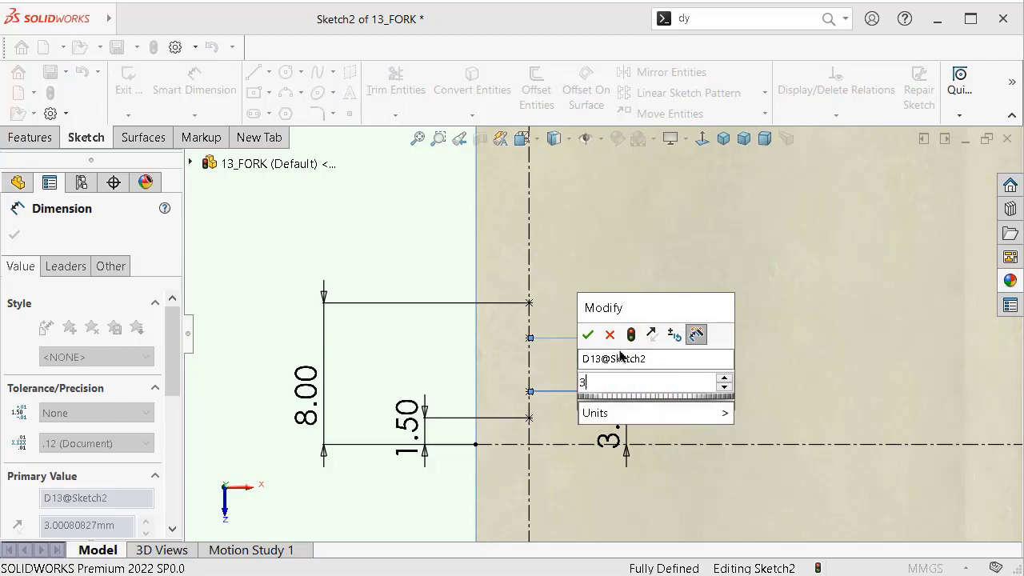
pyautogui.press('Return')
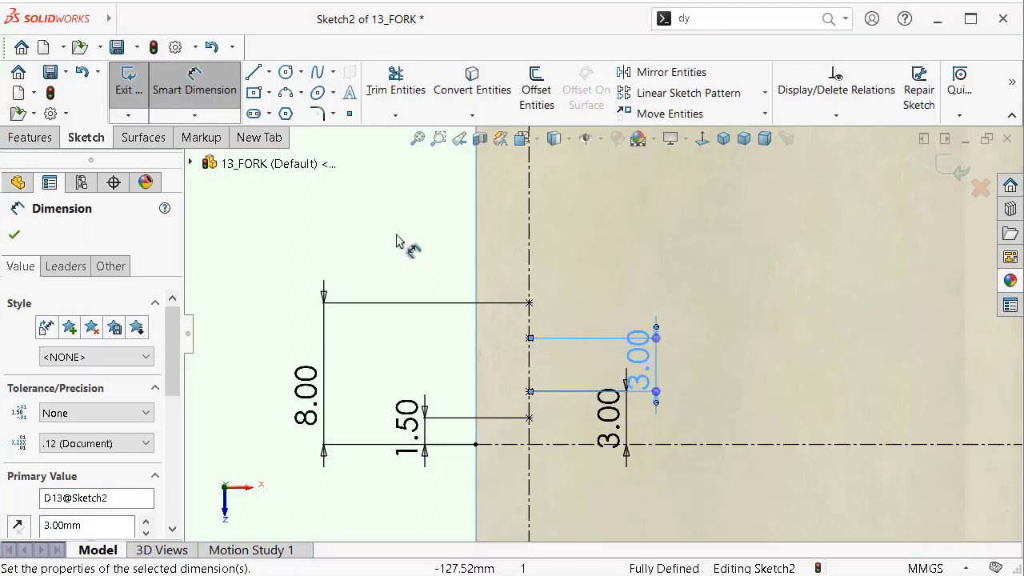
# Step: Spread the two 3.00 labels and the 1.50 label apart below the points
pyautogui.click(396, 242)
pyautogui.scroll(-1, 589, 389)
pyautogui.scroll(-1, 640, 432)
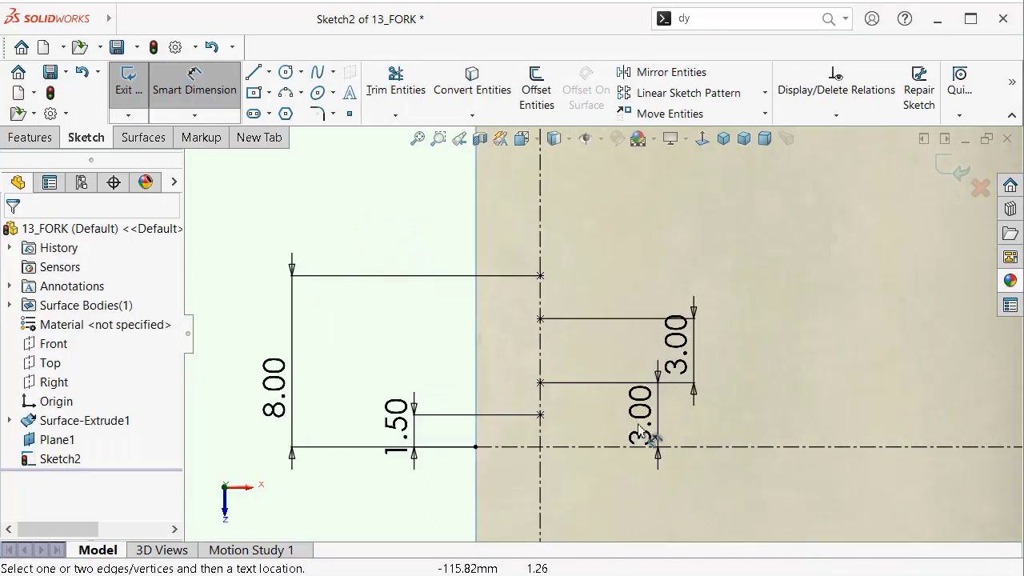
pyautogui.moveTo(642, 427); pyautogui.dragTo(610, 514)
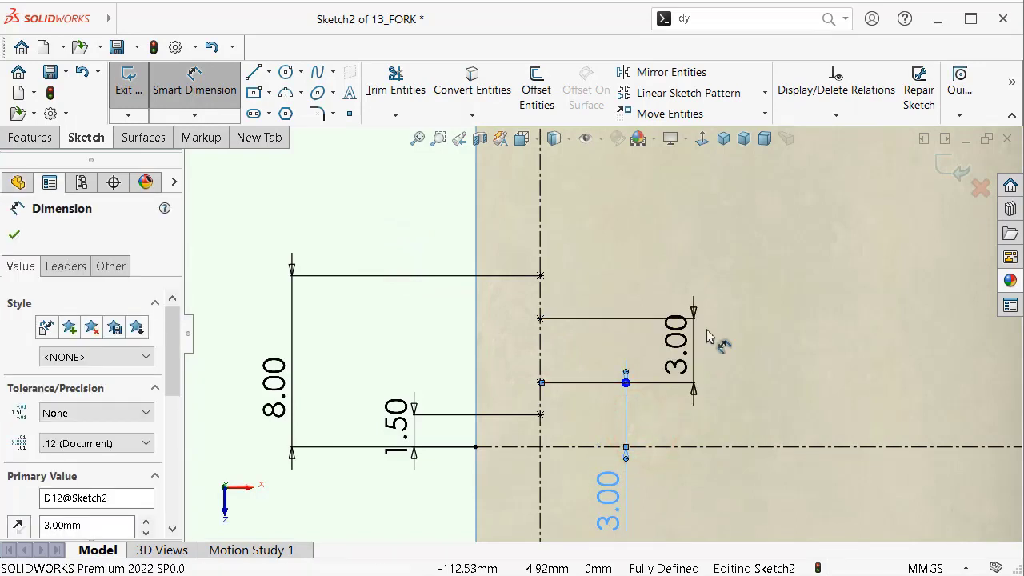
pyautogui.moveTo(680, 346); pyautogui.dragTo(684, 480)
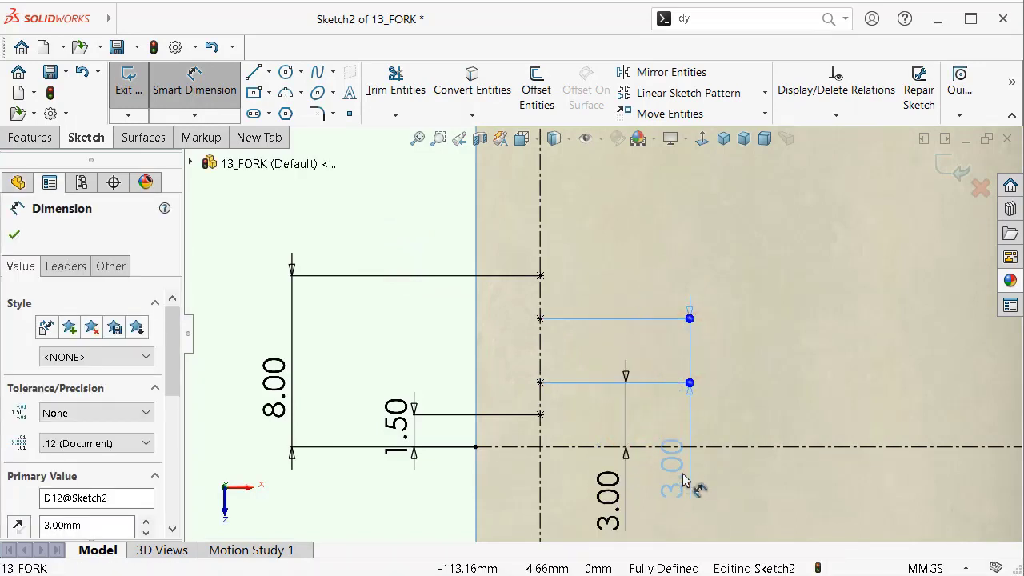
pyautogui.moveTo(686, 516); pyautogui.dragTo(696, 491)
pyautogui.scroll(2, 700, 480)
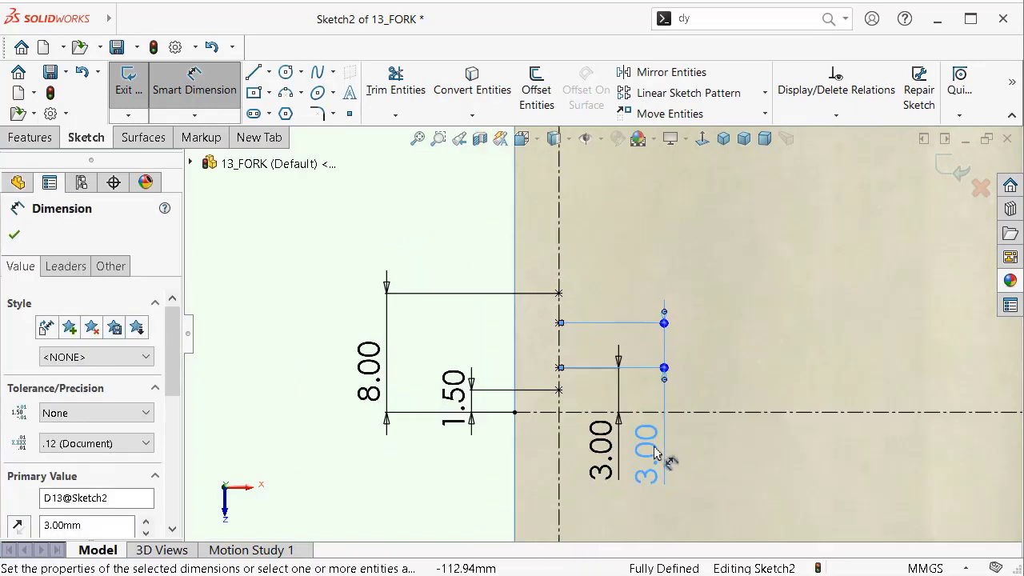
pyautogui.moveTo(479, 390); pyautogui.dragTo(464, 484)
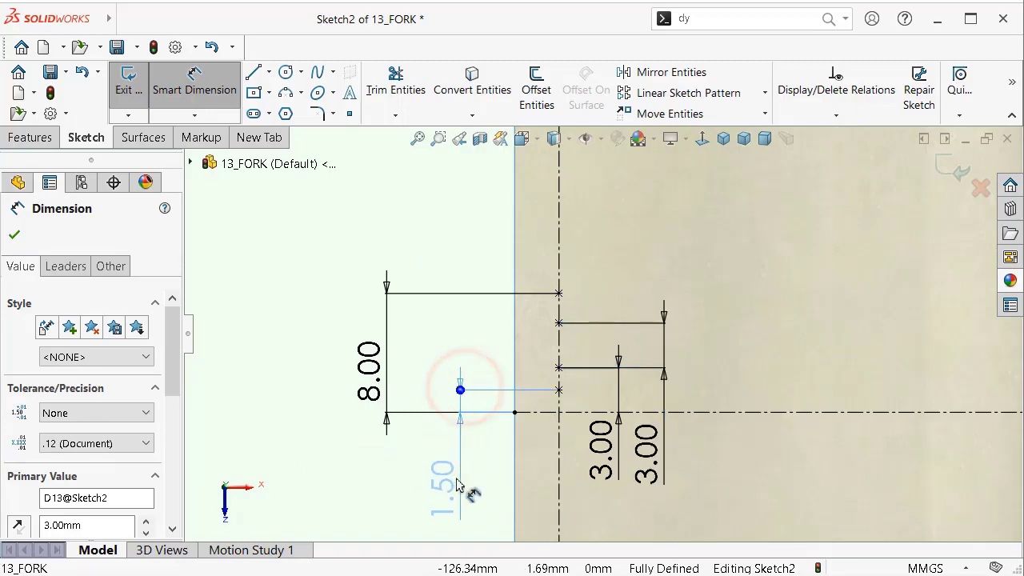
pyautogui.click(322, 364)
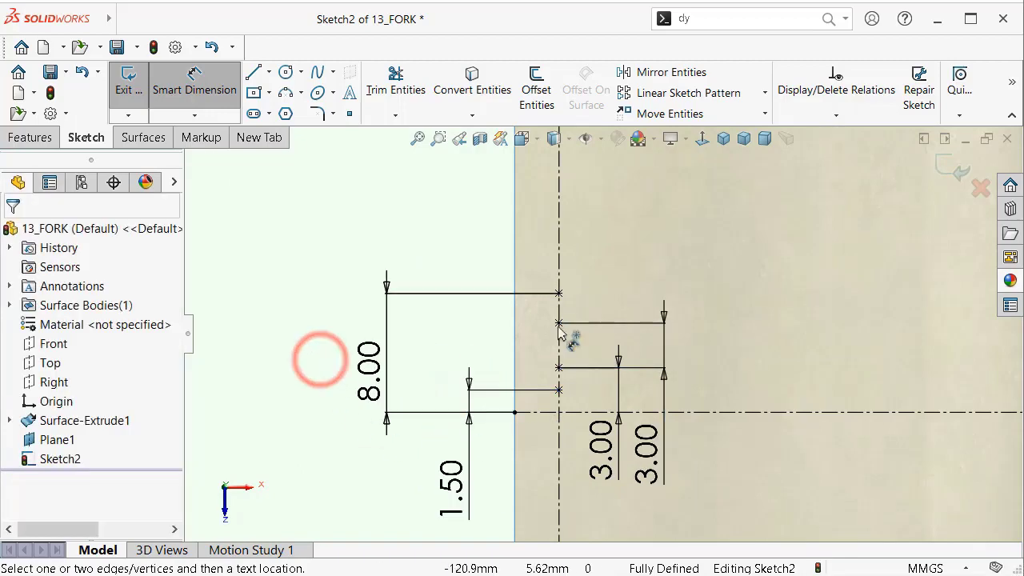
pyautogui.scroll(2, 568, 336)
pyautogui.scroll(2, 600, 332)
pyautogui.scroll(2, 737, 284)
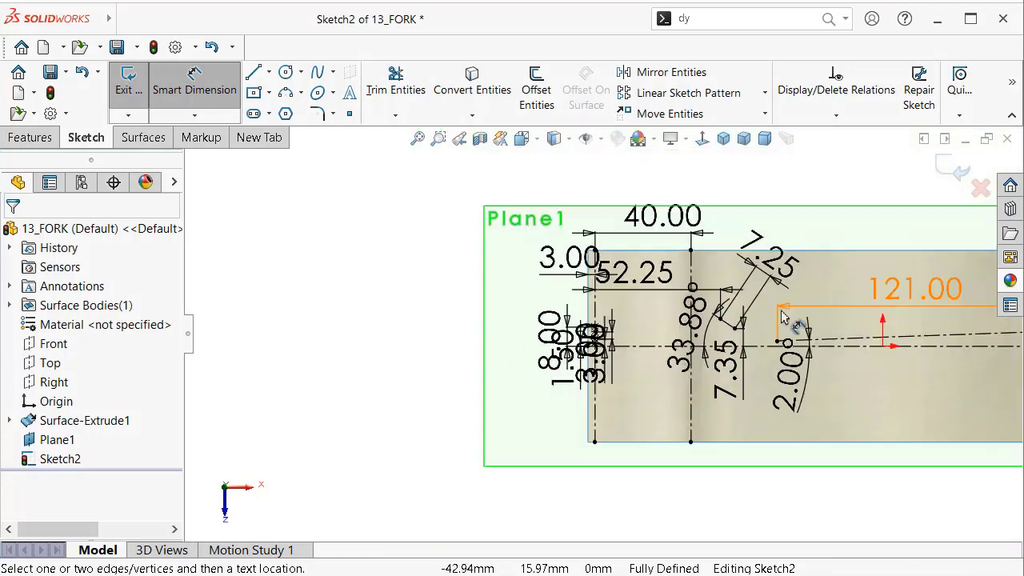
# Step: Hide all sketch dimensions via the visibility options
pyautogui.click(599, 139)
pyautogui.click(586, 297)
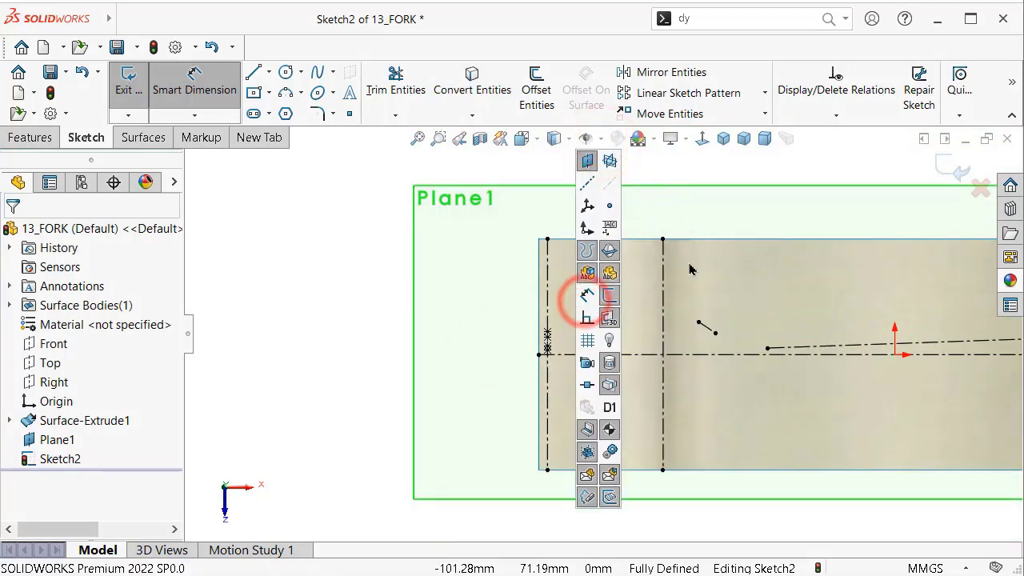
pyautogui.click(352, 293)
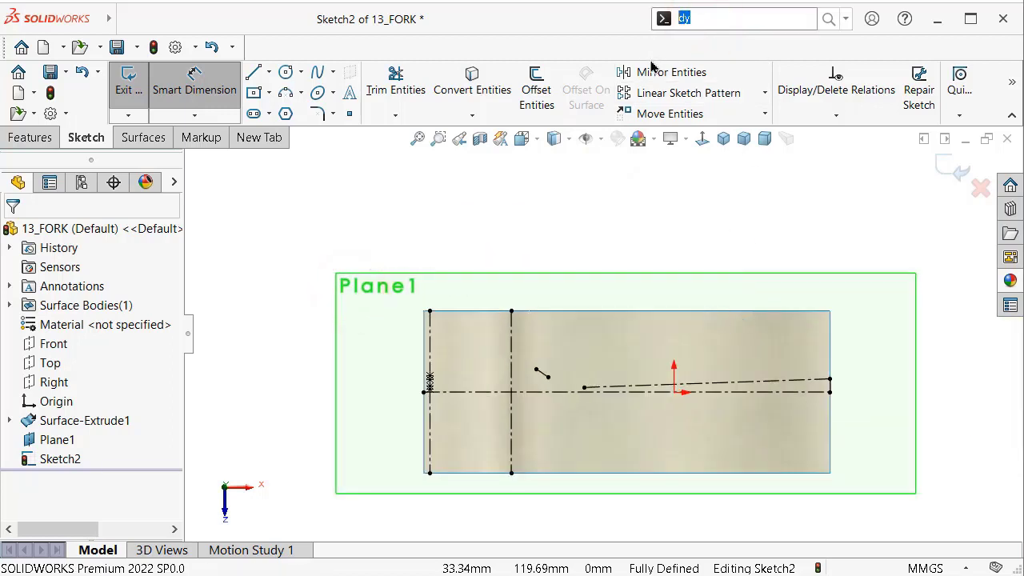
# Step: Run Dynamic Mirror Entities with the horizontal centerline as the mirror axis
pyautogui.write('y')
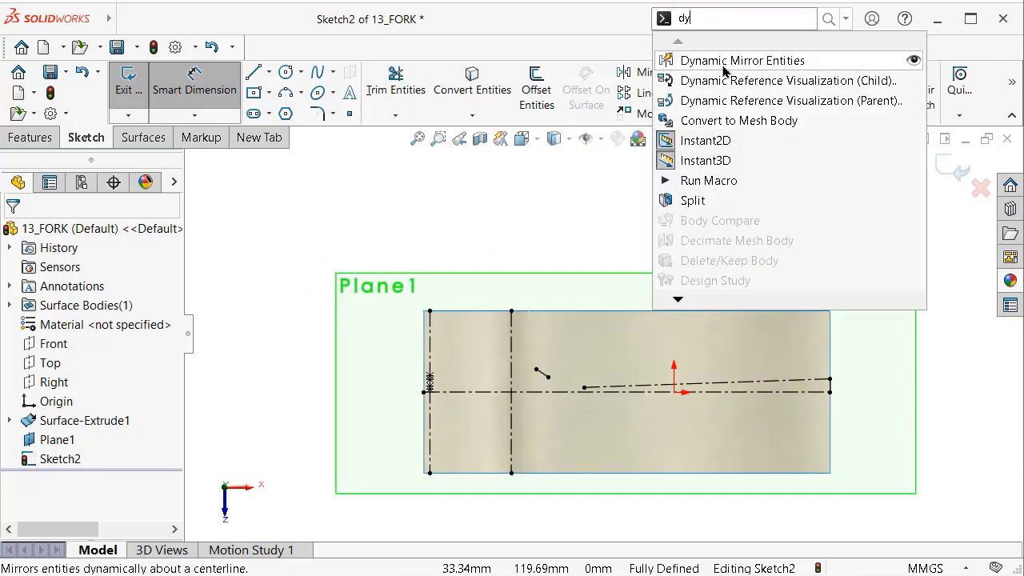
pyautogui.click(770, 63)
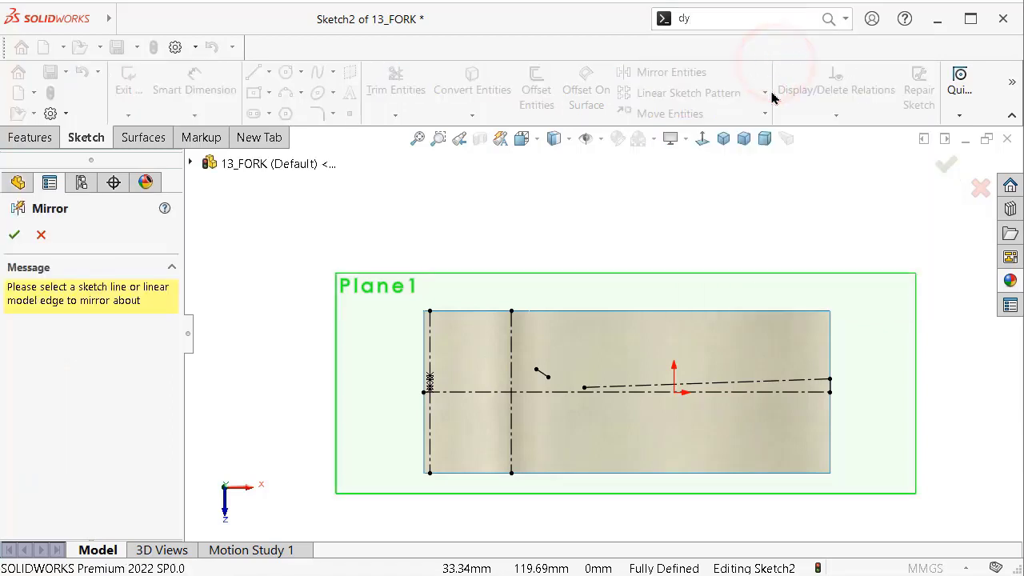
pyautogui.click(566, 392)
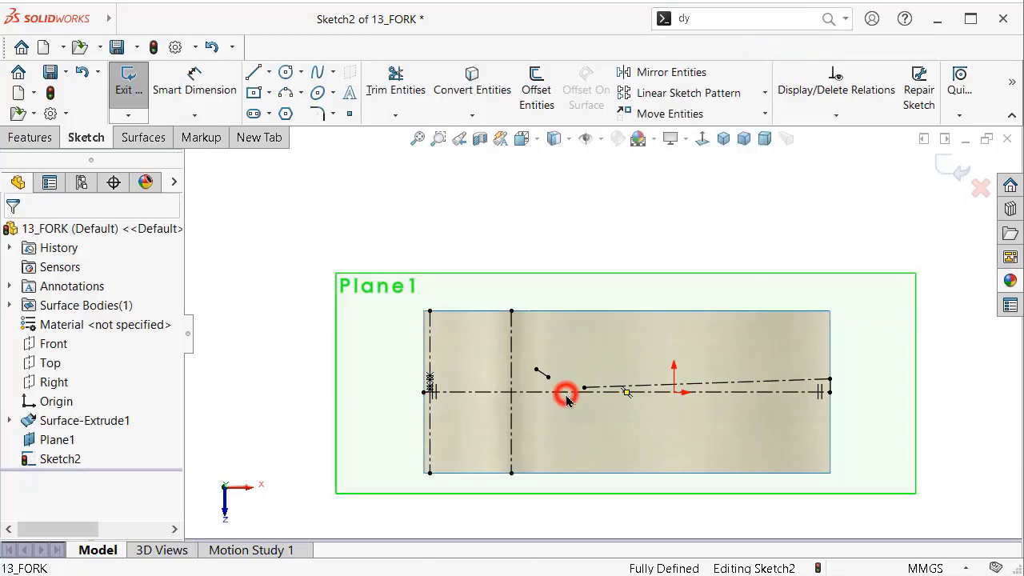
# Step: Draw the short vertical end edge and long sloped handle edge from the centerline's right end
pyautogui.click(258, 80)
pyautogui.scroll(-3, 764, 432)
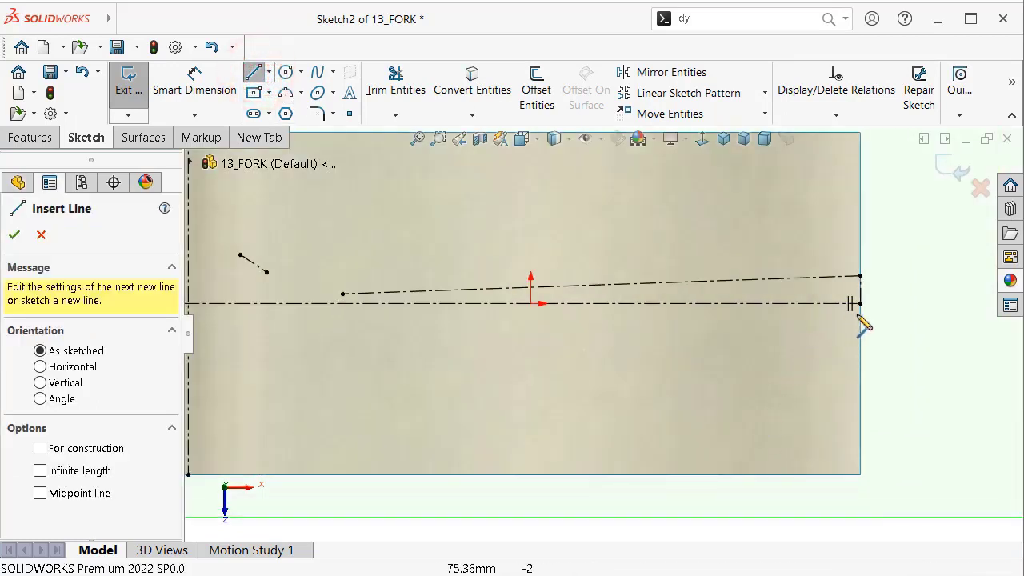
pyautogui.scroll(3, 832, 315)
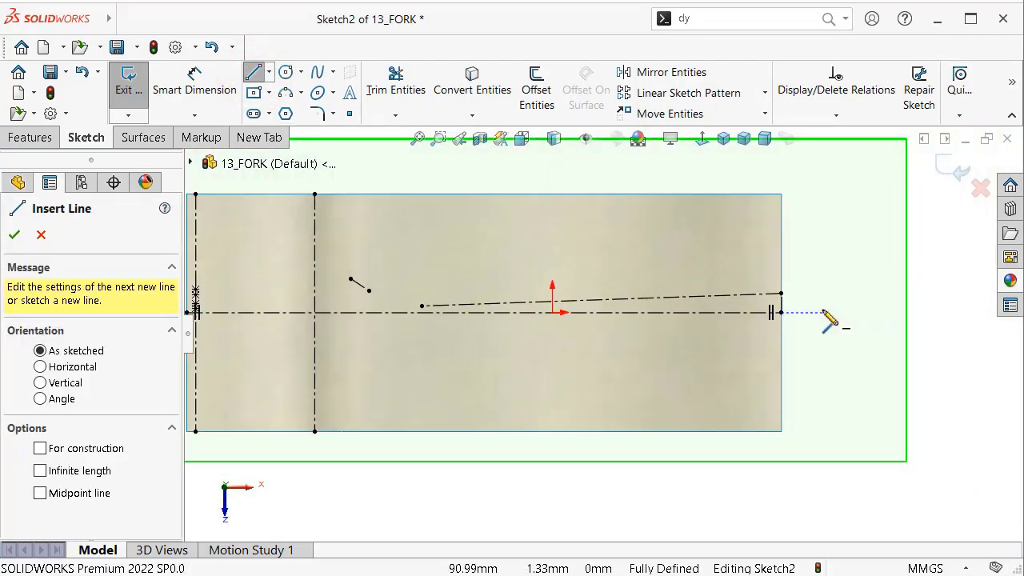
pyautogui.scroll(1, 827, 315)
pyautogui.scroll(-1, 720, 324)
pyautogui.scroll(1, 665, 322)
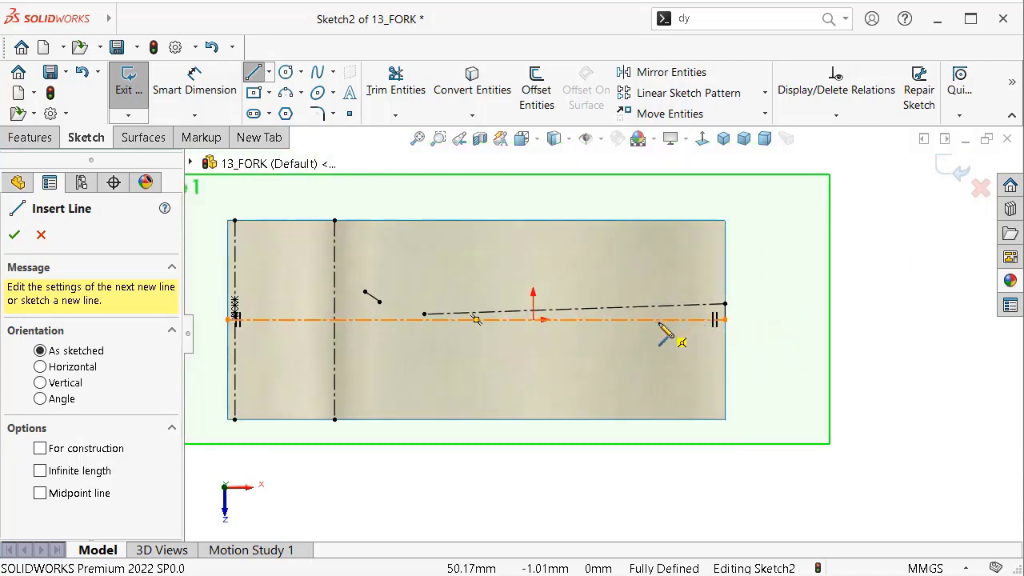
pyautogui.scroll(1, 552, 335)
pyautogui.scroll(-1, 488, 324)
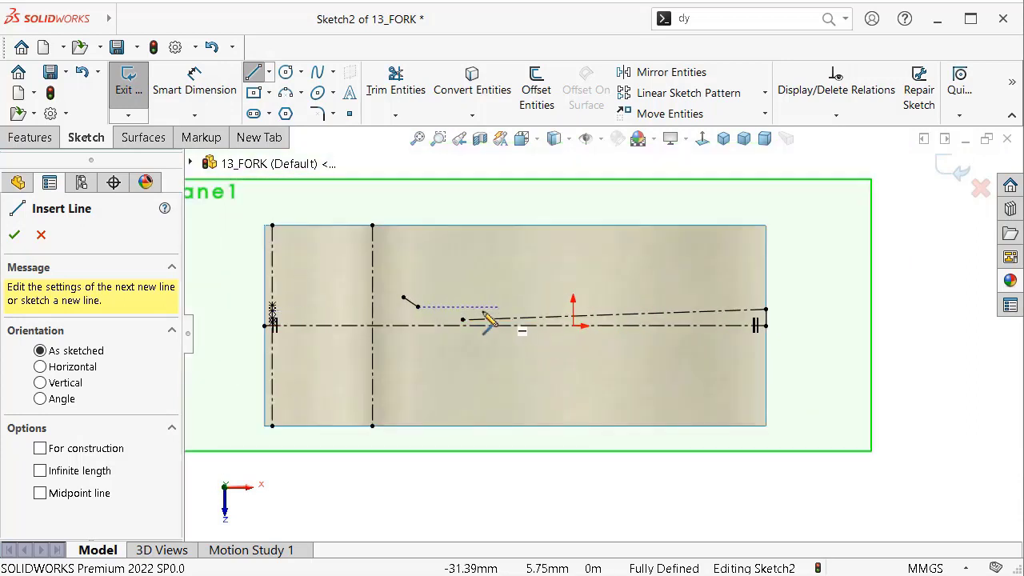
pyautogui.scroll(1, 410, 335)
pyautogui.scroll(-2, 441, 332)
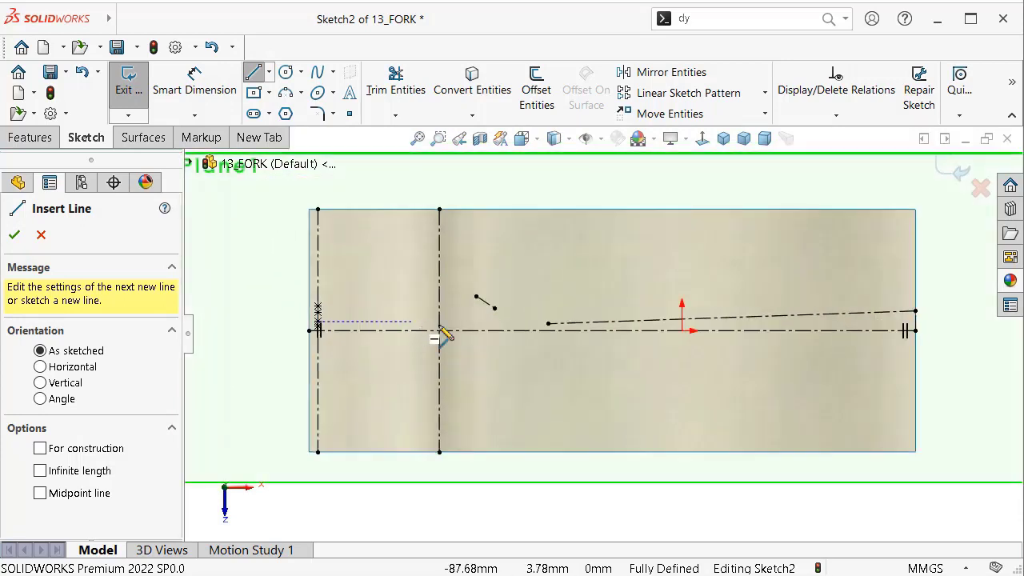
pyautogui.click(916, 331)
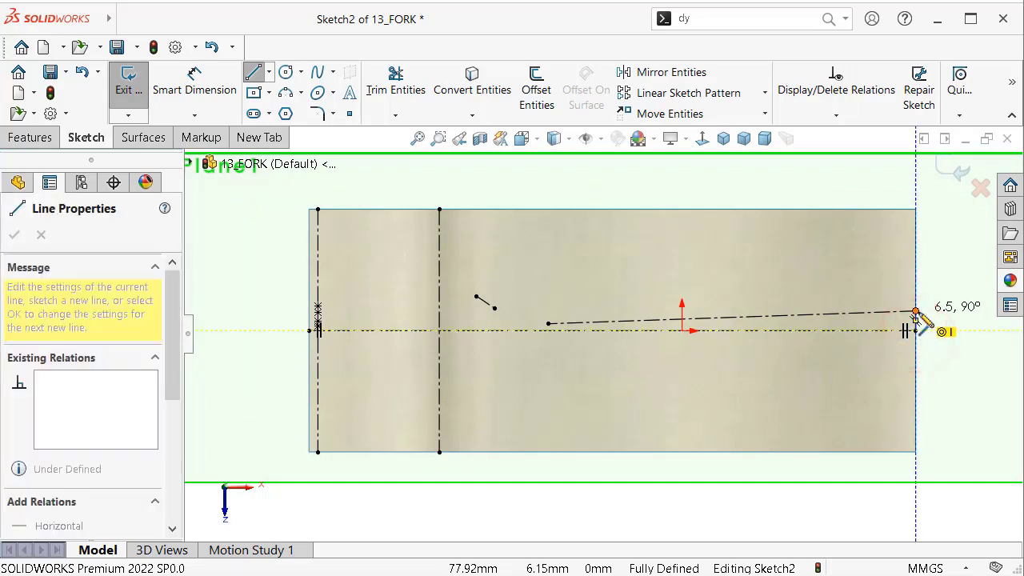
pyautogui.click(917, 311)
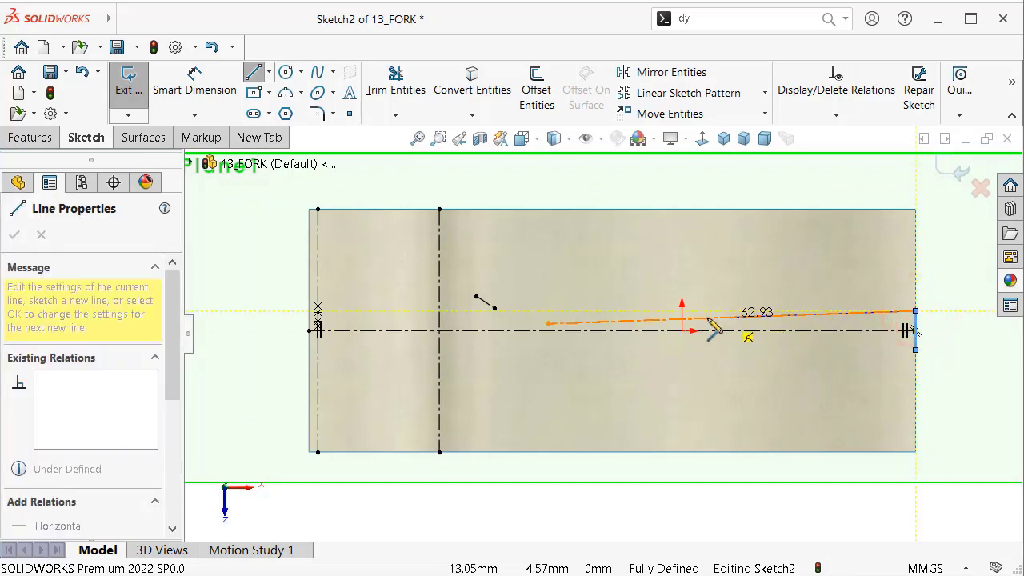
pyautogui.click(549, 323)
pyautogui.scroll(3, 548, 324)
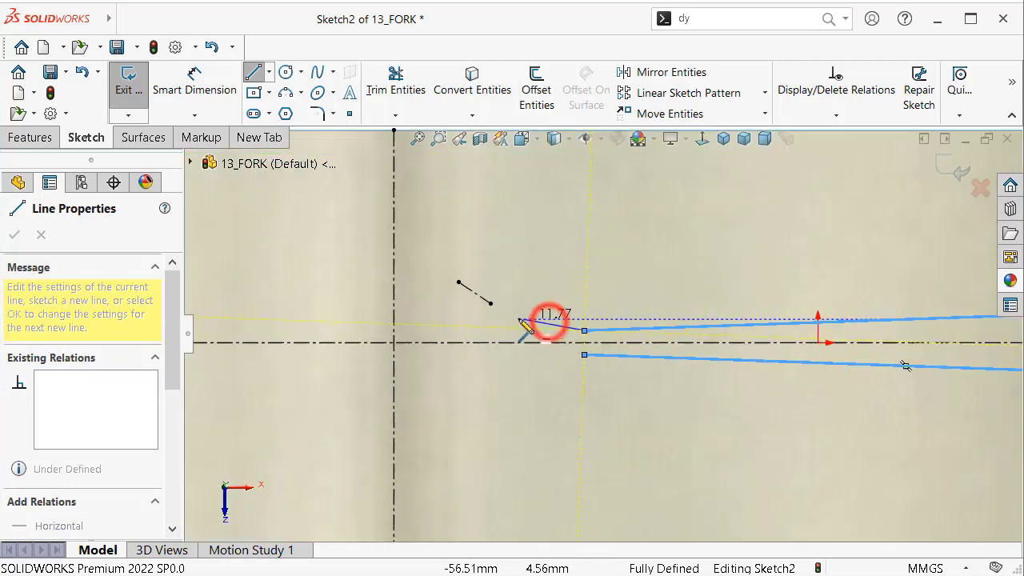
pyautogui.scroll(3, 548, 321)
pyautogui.scroll(2, 547, 326)
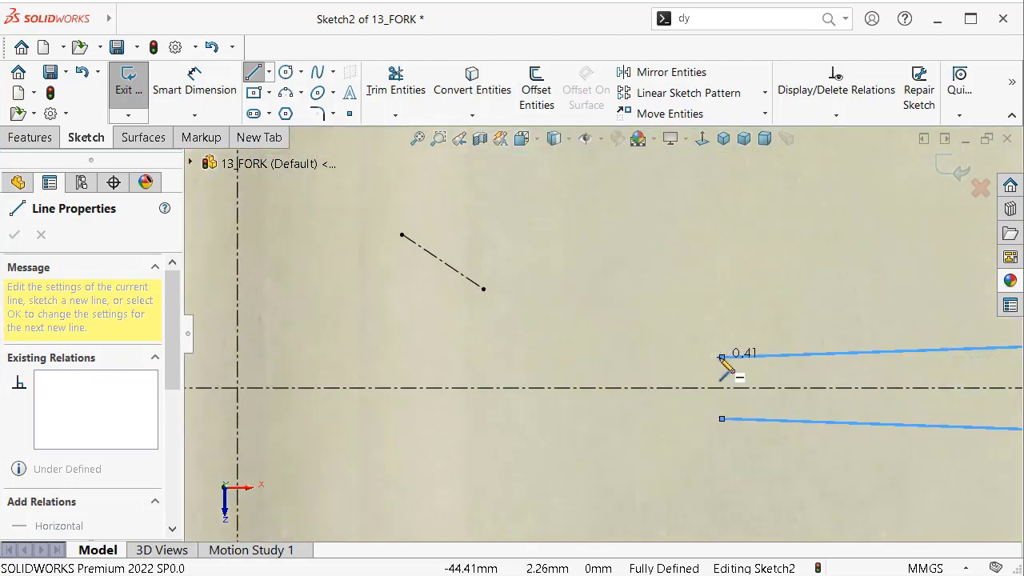
# Step: Draw the neck arc, short edge and outward head arc down to the left centerline
pyautogui.click(484, 289)
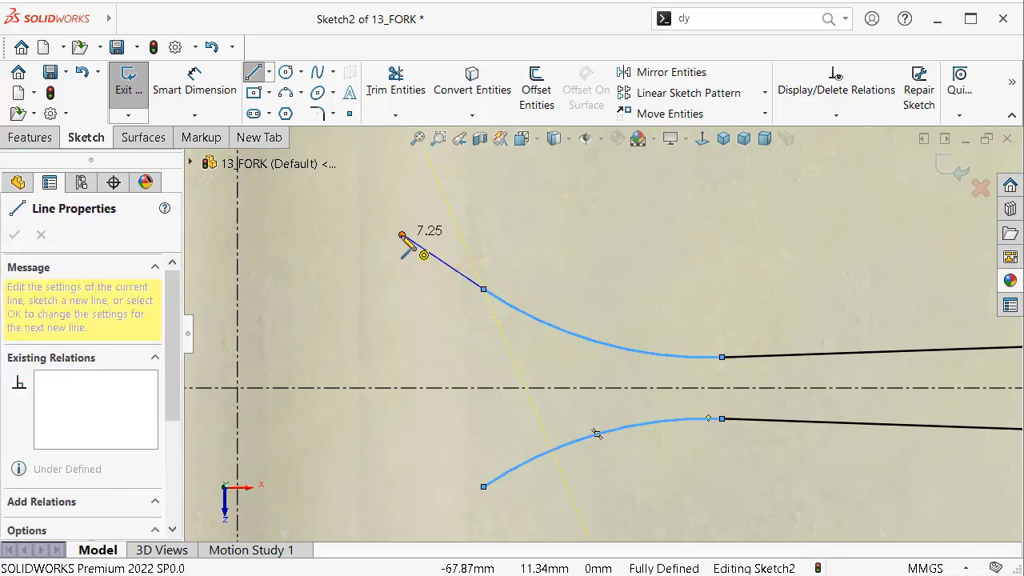
pyautogui.click(402, 234)
pyautogui.scroll(-1, 400, 243)
pyautogui.scroll(-1, 393, 254)
pyautogui.scroll(-2, 432, 272)
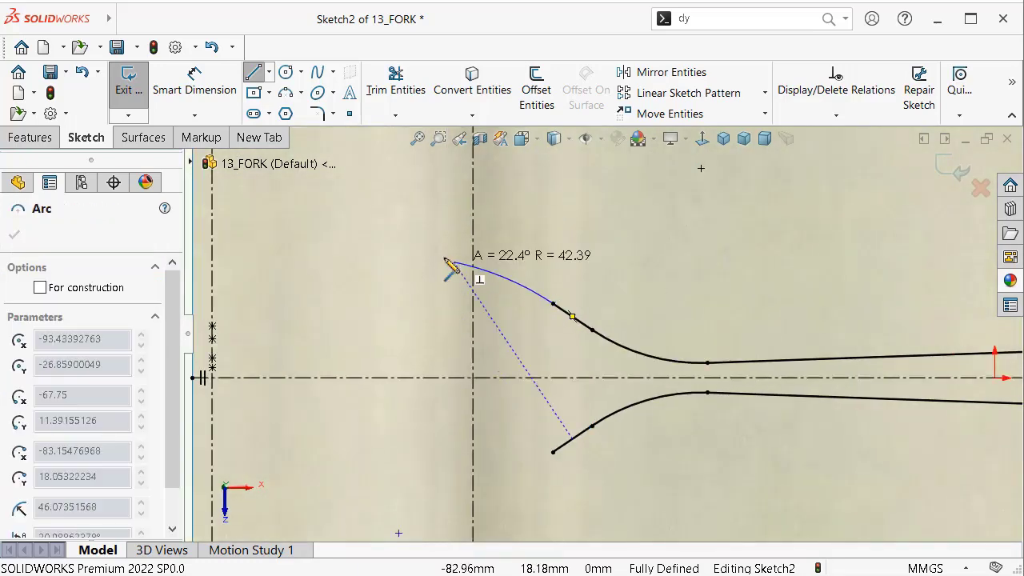
pyautogui.click(381, 278)
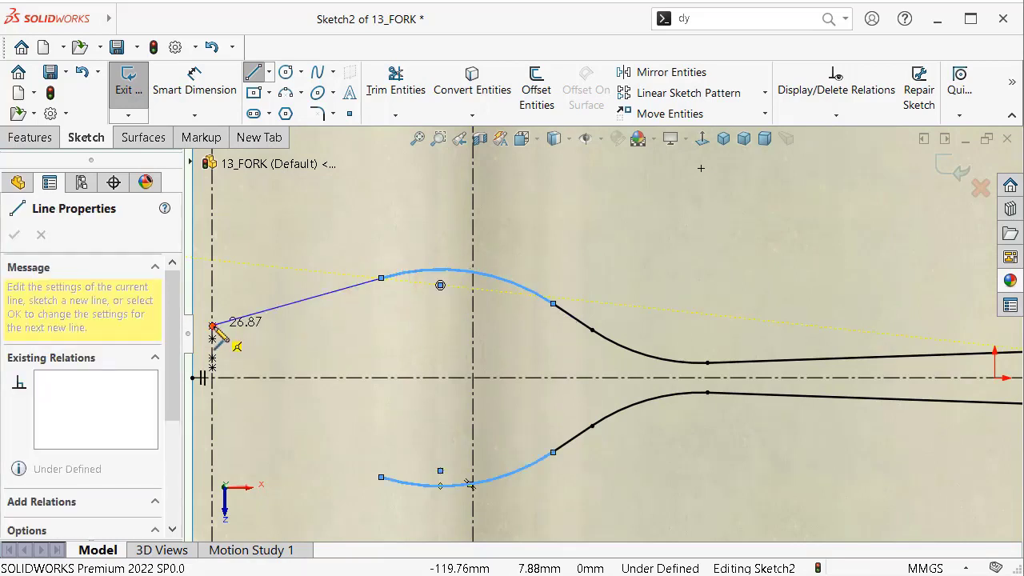
pyautogui.click(212, 327)
# Step: Draw the alternating horizontal tine edges and short vertical steps, ending on the centerline
pyautogui.click(212, 338)
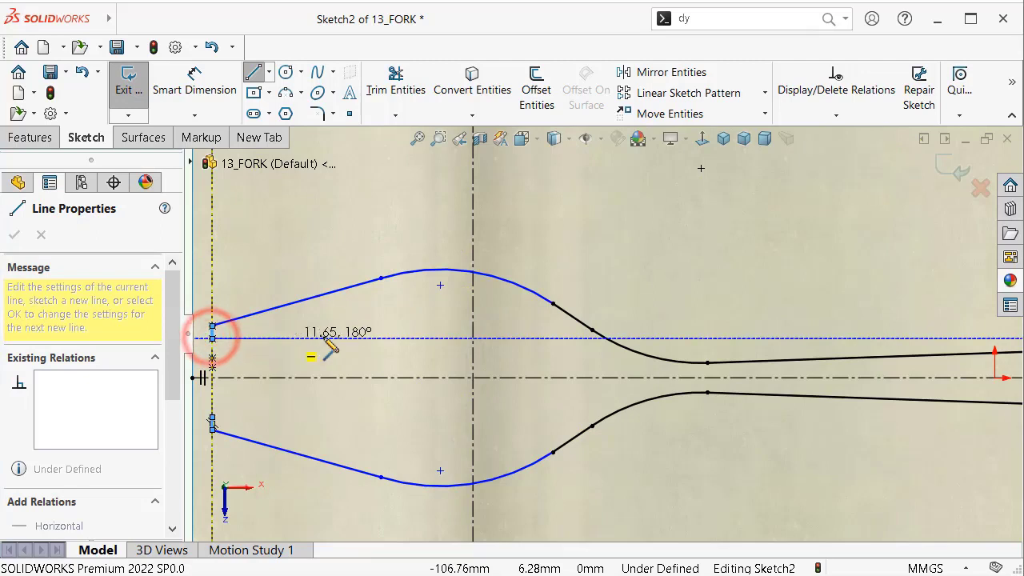
pyautogui.click(472, 339)
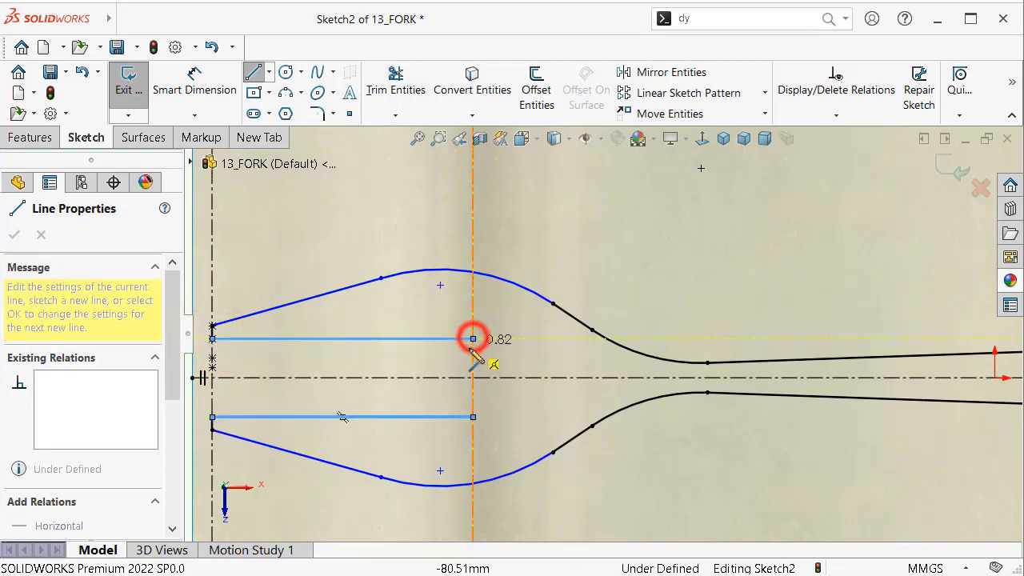
pyautogui.click(473, 354)
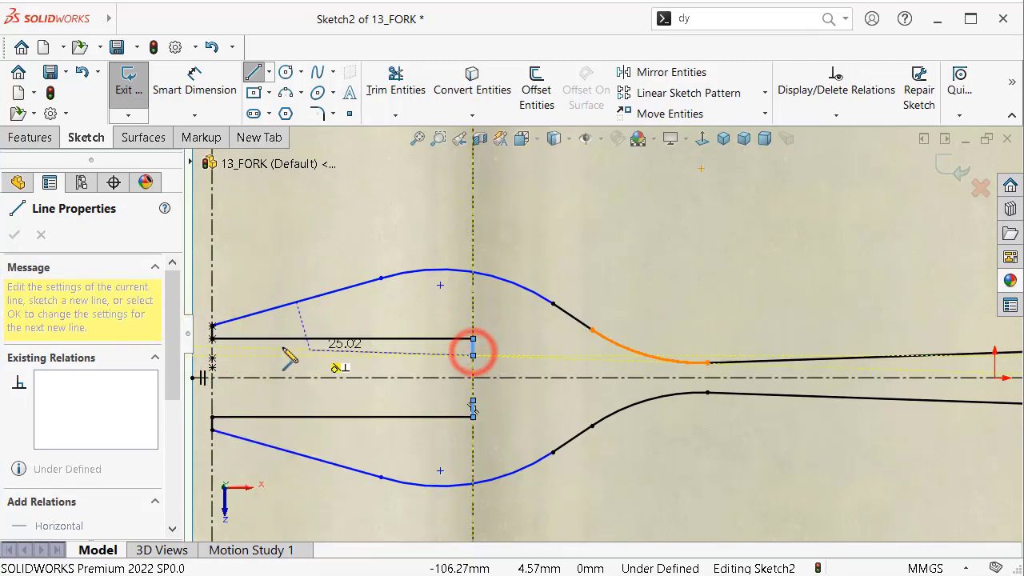
pyautogui.click(212, 357)
pyautogui.click(212, 367)
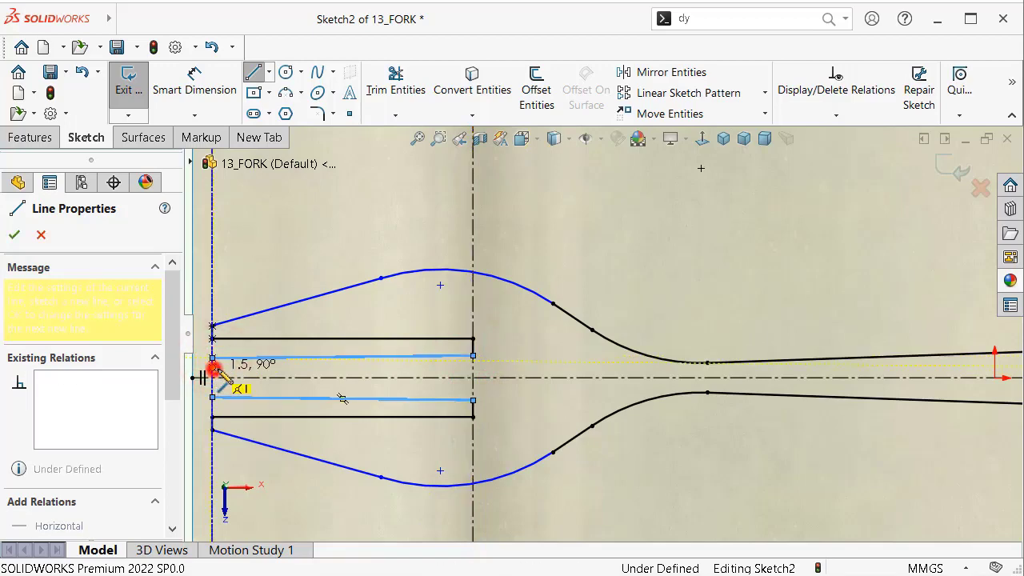
pyautogui.scroll(-3, 468, 372)
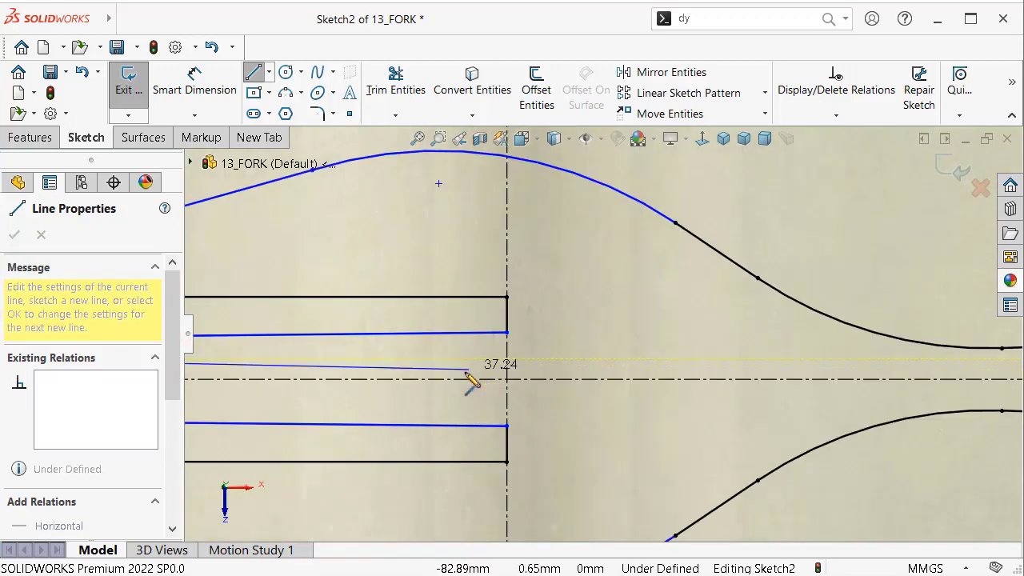
pyautogui.click(506, 359)
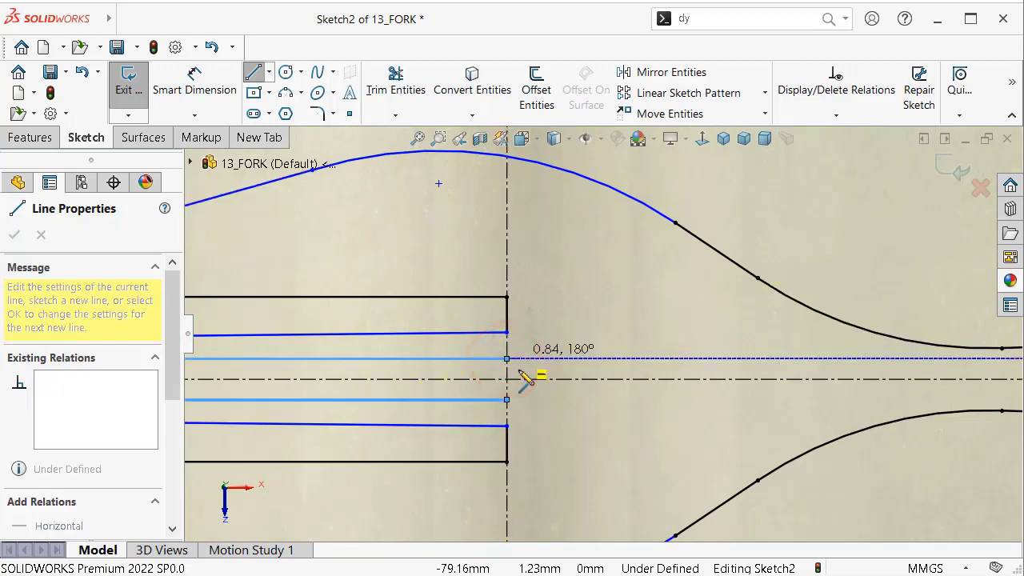
pyautogui.click(506, 378)
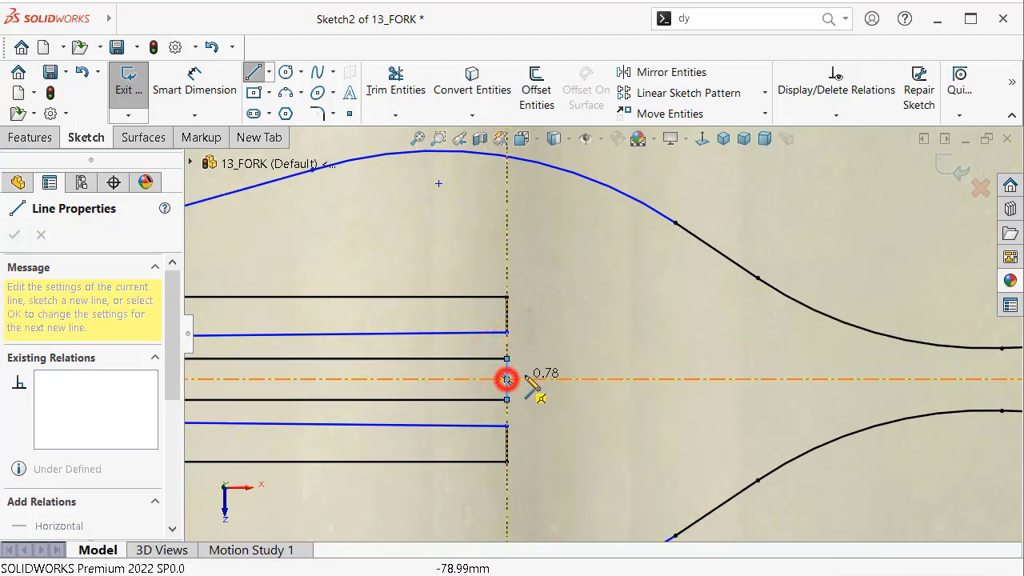
pyautogui.scroll(3, 516, 364)
pyautogui.scroll(2, 521, 347)
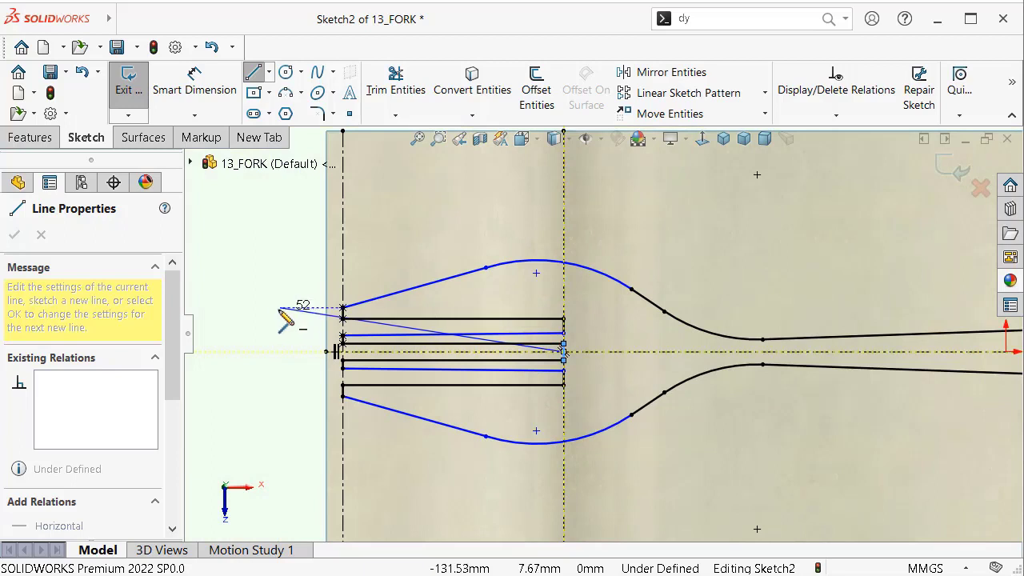
# Step: Add a Horizontal relation to the upper inner tine line, leveling the last slanted tine
pyautogui.press('Escape')
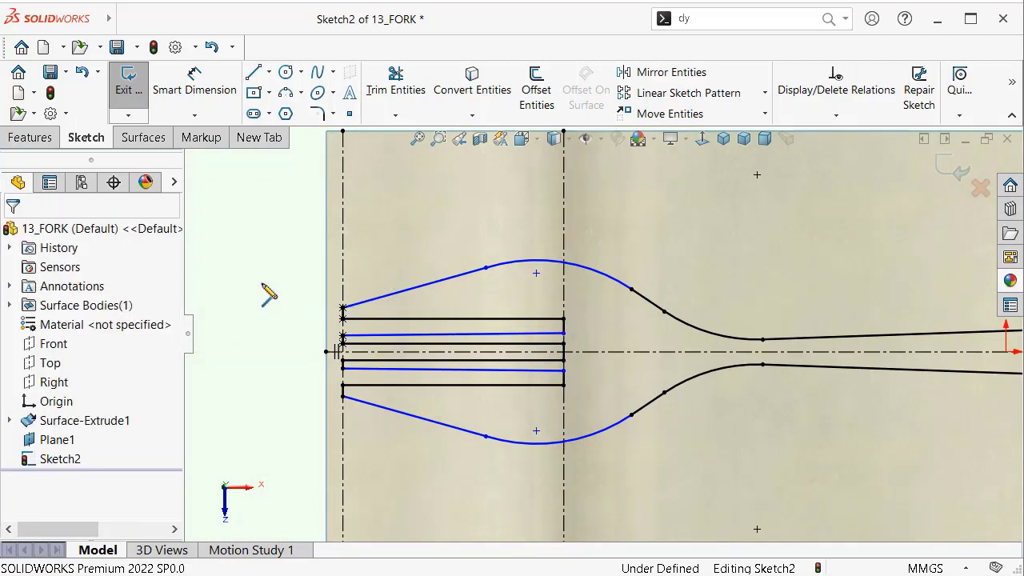
pyautogui.scroll(-2, 384, 316)
pyautogui.click(592, 346)
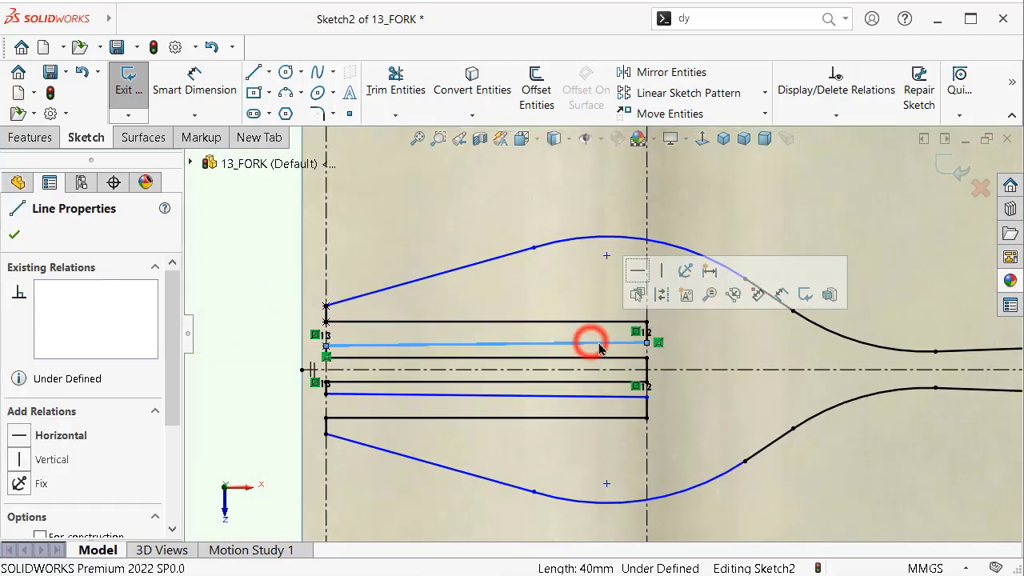
pyautogui.click(637, 274)
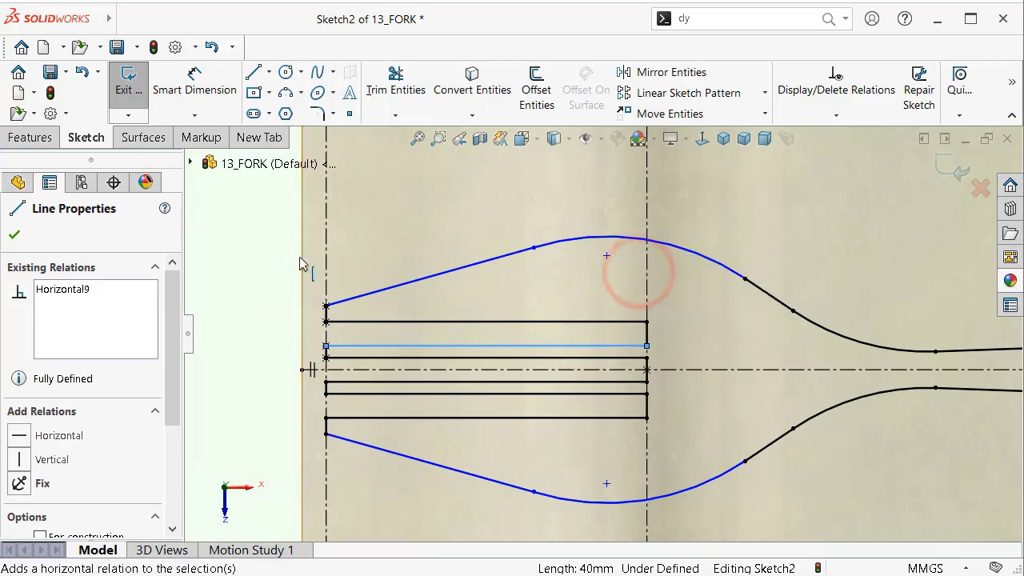
pyautogui.click(272, 253)
pyautogui.scroll(2, 709, 332)
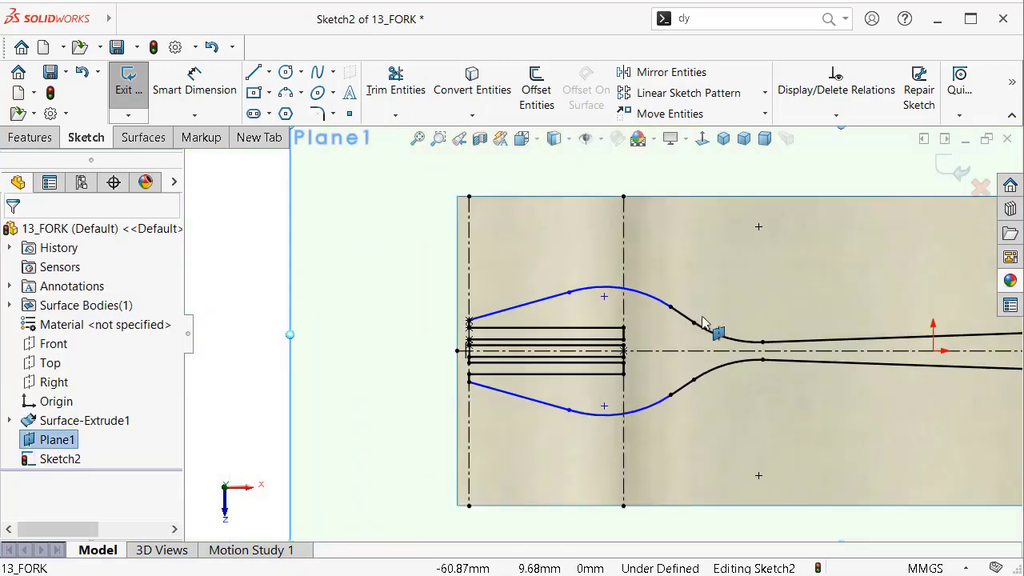
pyautogui.scroll(1, 720, 344)
pyautogui.scroll(-1, 712, 340)
pyautogui.scroll(-2, 700, 336)
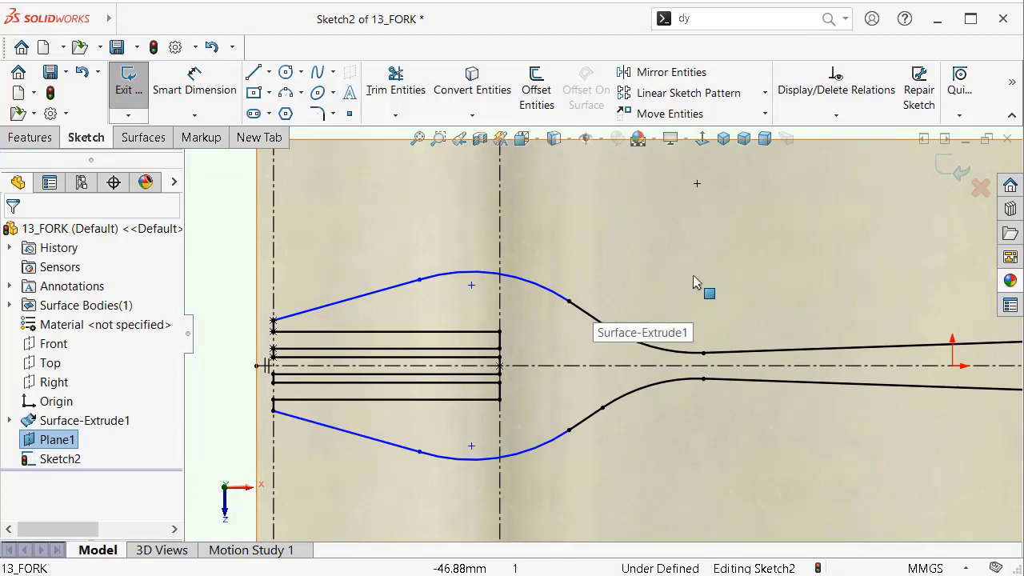
pyautogui.scroll(1, 640, 274)
pyautogui.scroll(1, 605, 268)
# Step: Dimension the fork-head arc with an 18 mm radius
pyautogui.click(286, 311)
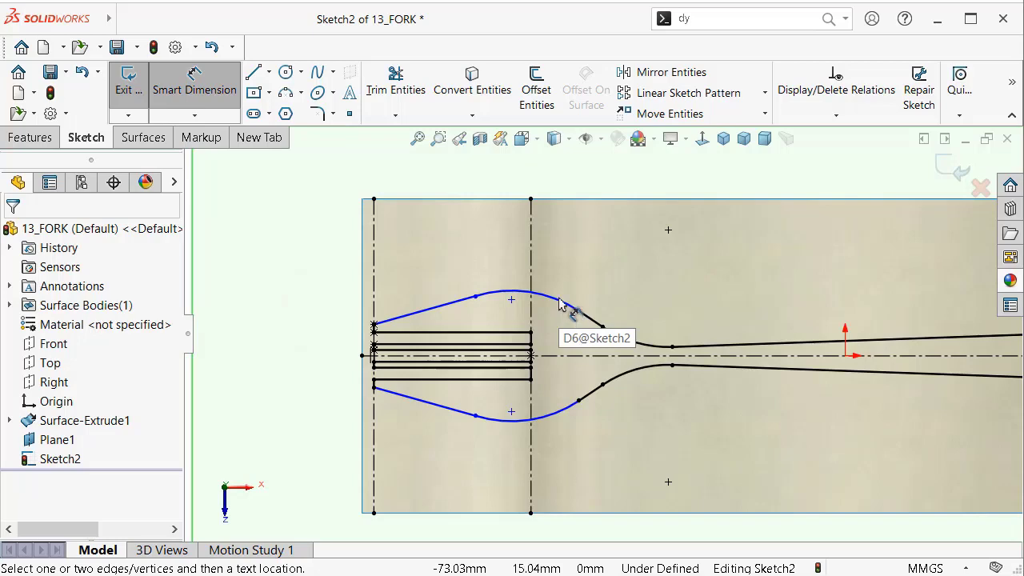
pyautogui.click(494, 293)
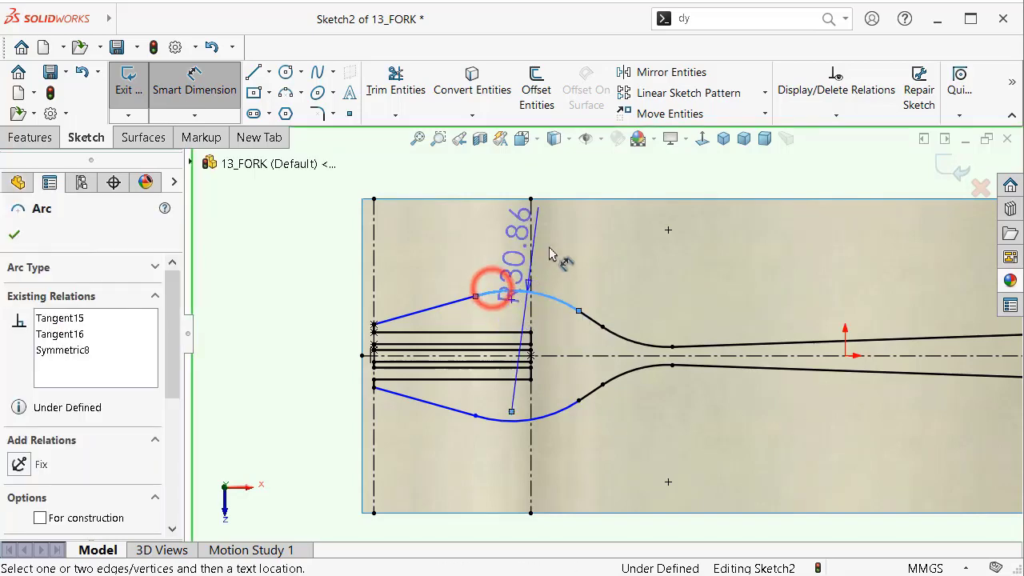
pyautogui.click(567, 239)
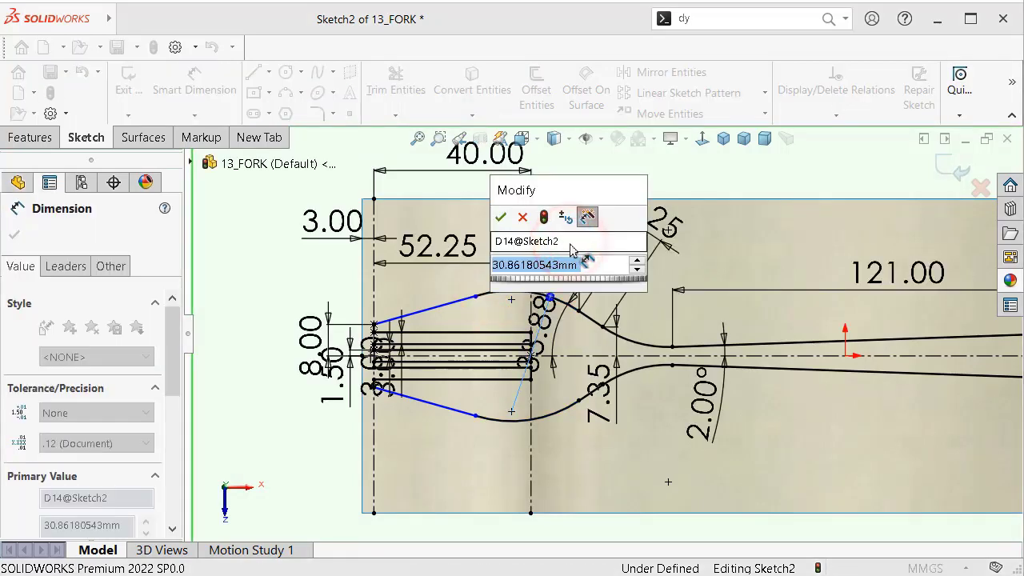
pyautogui.write('18')
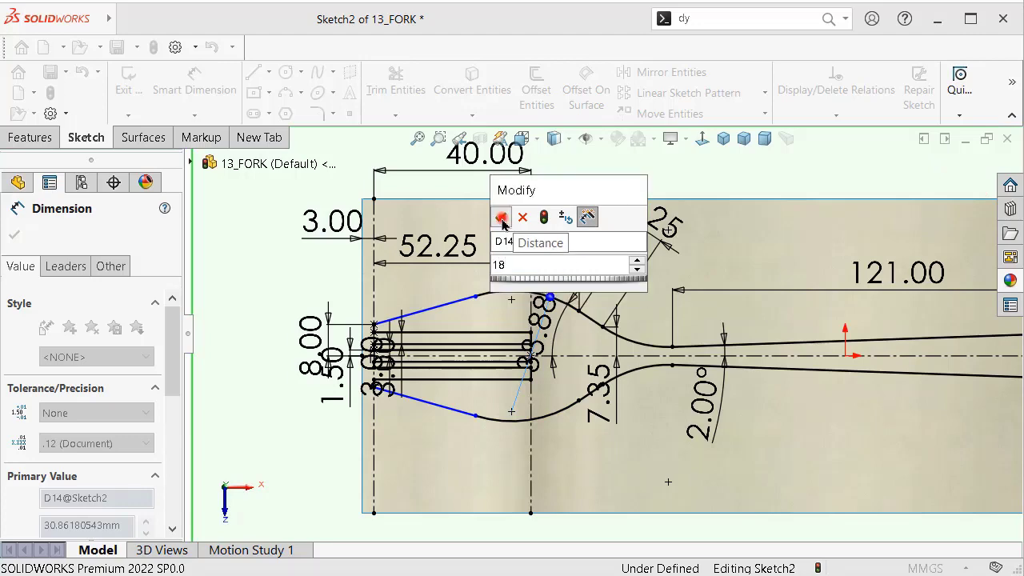
pyautogui.click(501, 217)
pyautogui.scroll(-3, 512, 344)
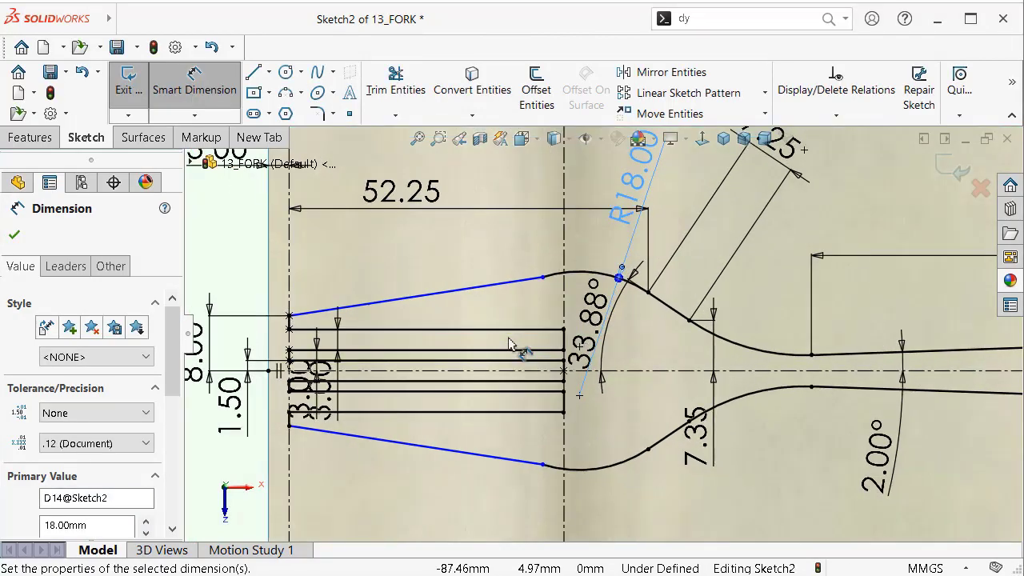
pyautogui.scroll(-2, 518, 346)
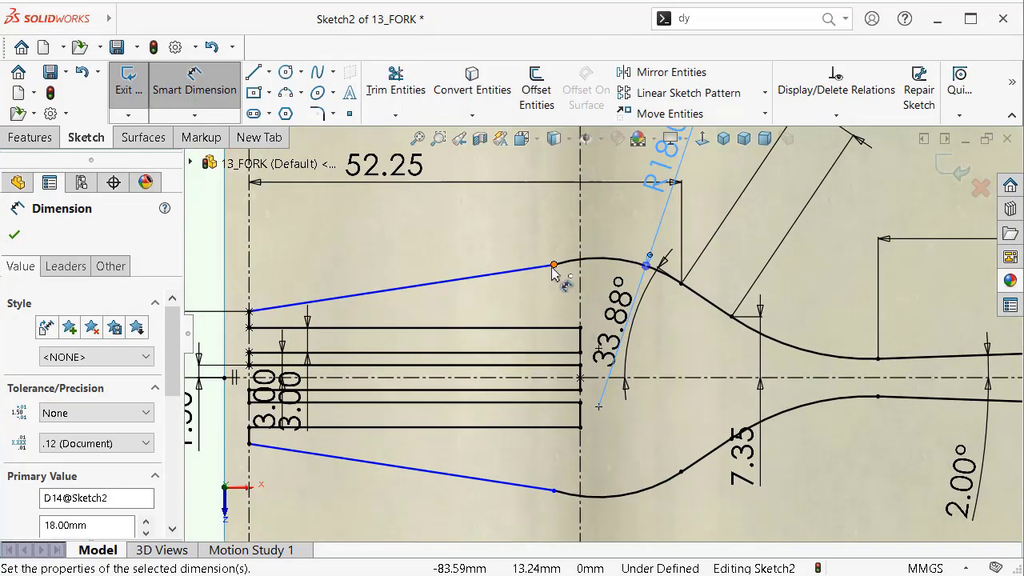
pyautogui.press('Escape')
# Step: Make the sloped line tangent to the fork-head arc, fully defining Sketch2
pyautogui.click(554, 266)
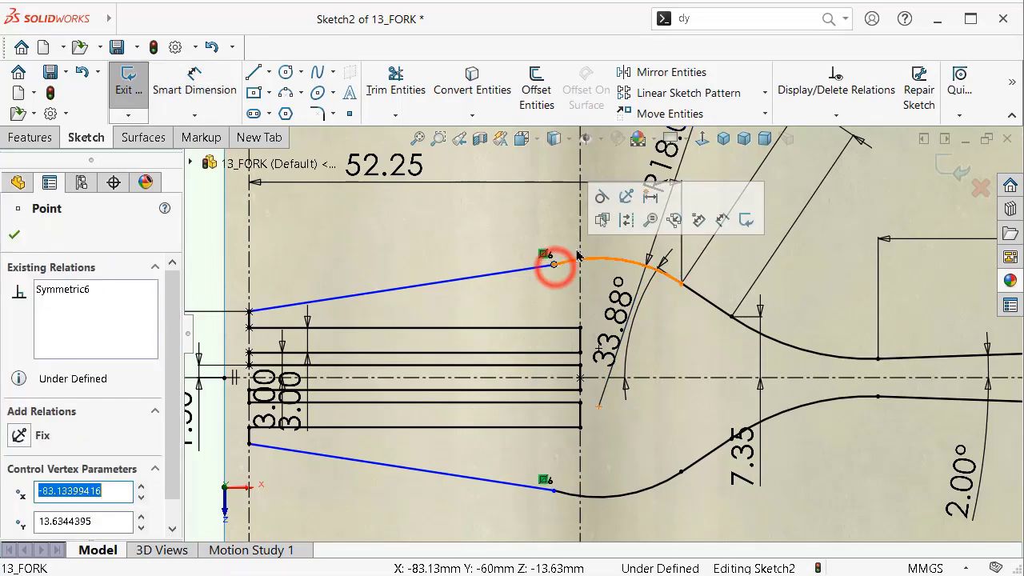
pyautogui.click(601, 197)
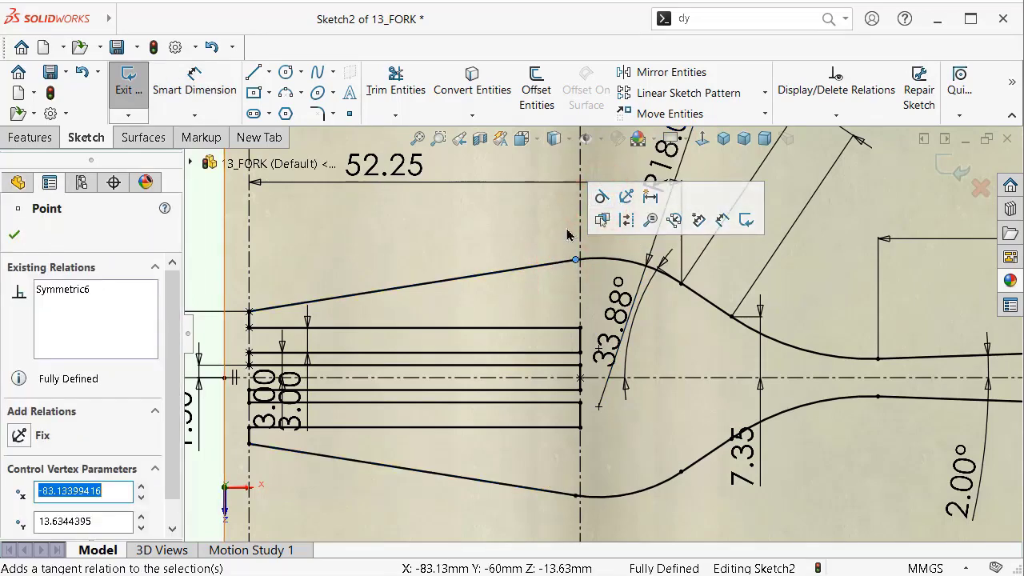
pyautogui.scroll(2, 571, 240)
pyautogui.scroll(2, 712, 308)
pyautogui.scroll(2, 712, 308)
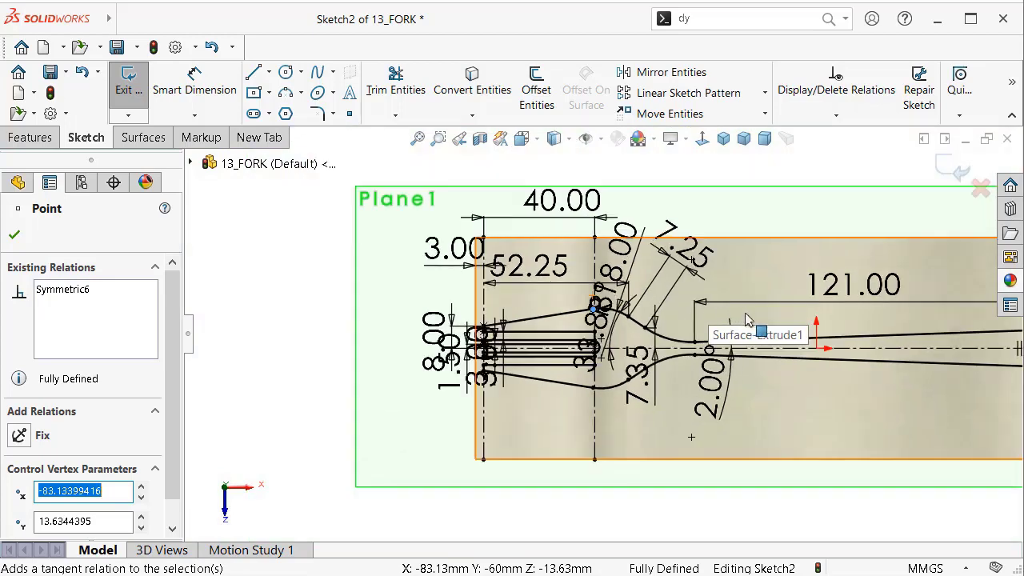
# Step: Turn off View Sketch Dimensions in Hide/Show Items, leaving only the mirrored fork outline visible
pyautogui.click(600, 140)
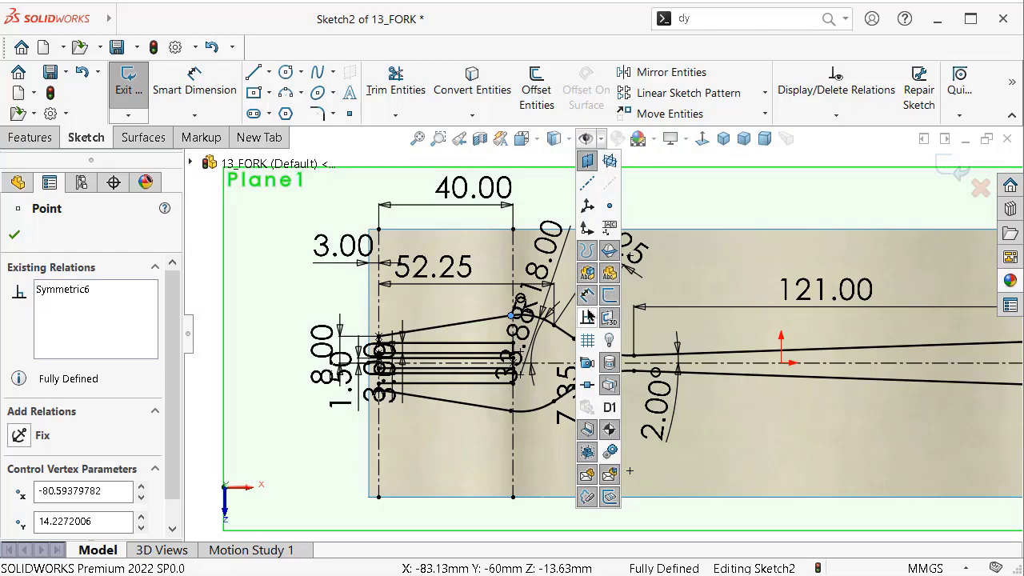
pyautogui.click(587, 298)
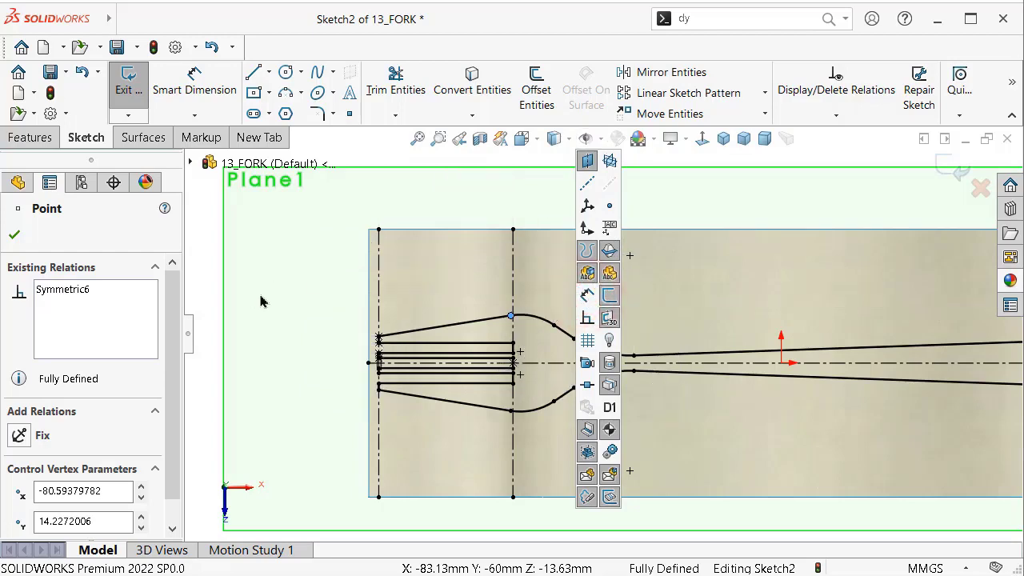
pyautogui.click(211, 290)
pyautogui.scroll(-3, 206, 277)
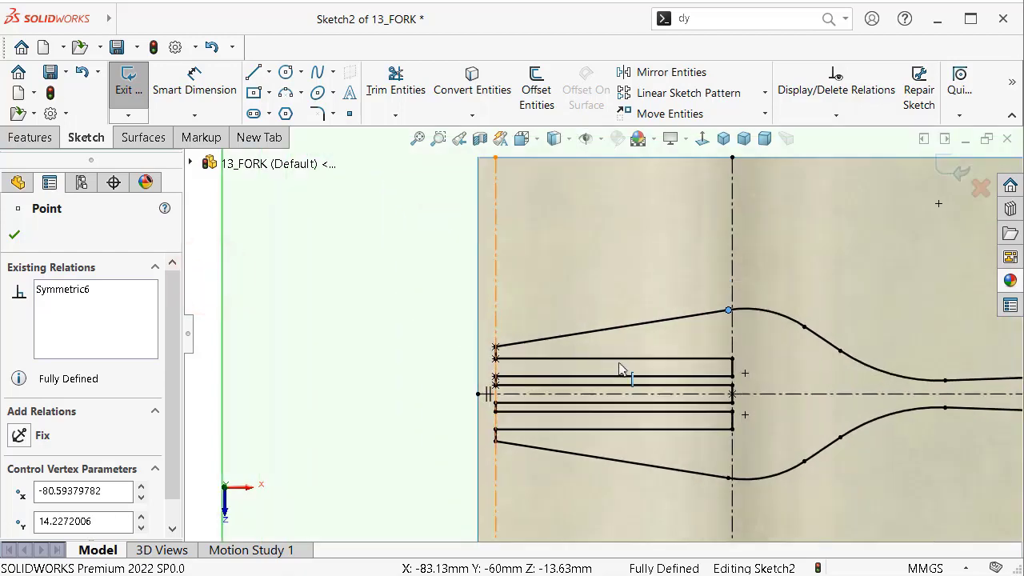
pyautogui.scroll(-3, 624, 373)
pyautogui.scroll(-1, 625, 376)
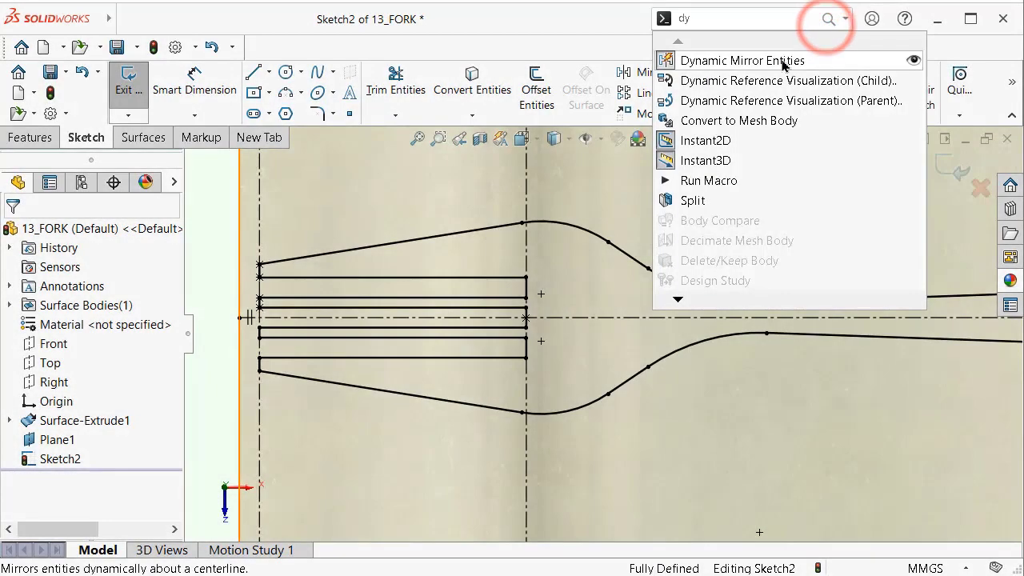
pyautogui.click(781, 58)
pyautogui.scroll(3, 603, 332)
pyautogui.click(244, 291)
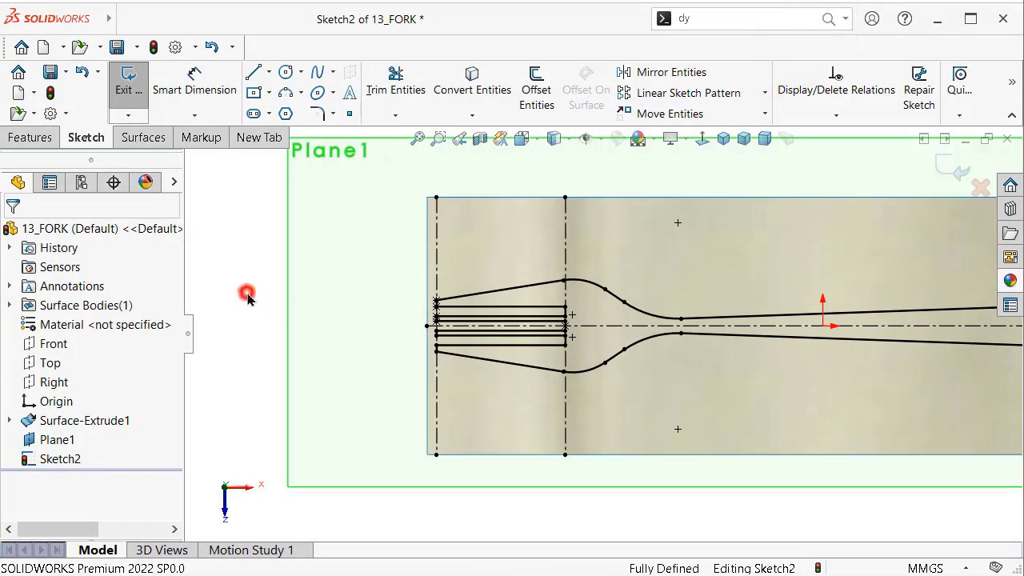
pyautogui.scroll(1, 768, 364)
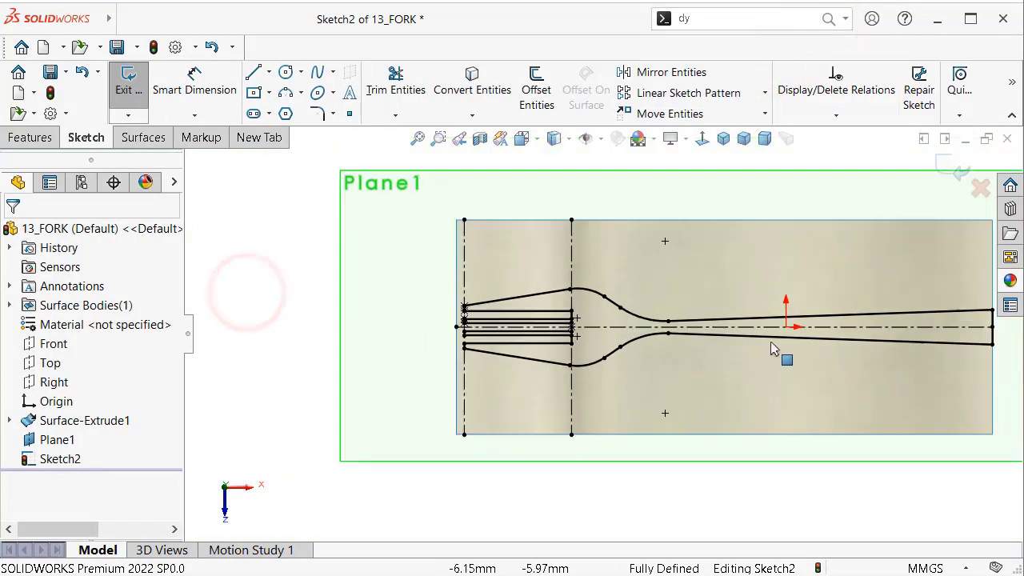
# Step: Start a 0.80 mm Sketch Fillet and box-select the tine corners at the fork's left end
pyautogui.click(315, 111)
pyautogui.write('0.8')
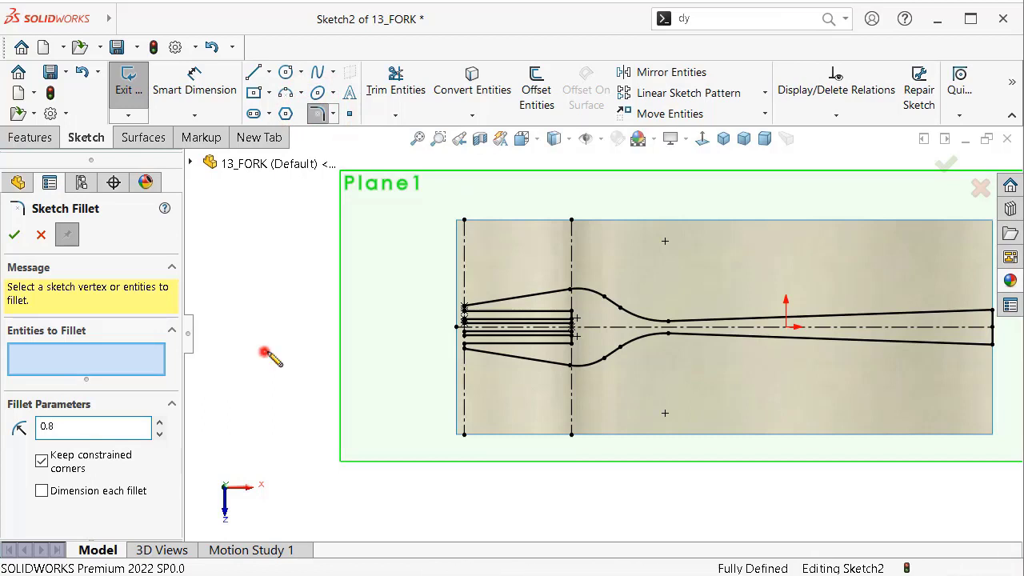
pyautogui.click(264, 356)
pyautogui.scroll(-2, 436, 320)
pyautogui.scroll(-2, 436, 320)
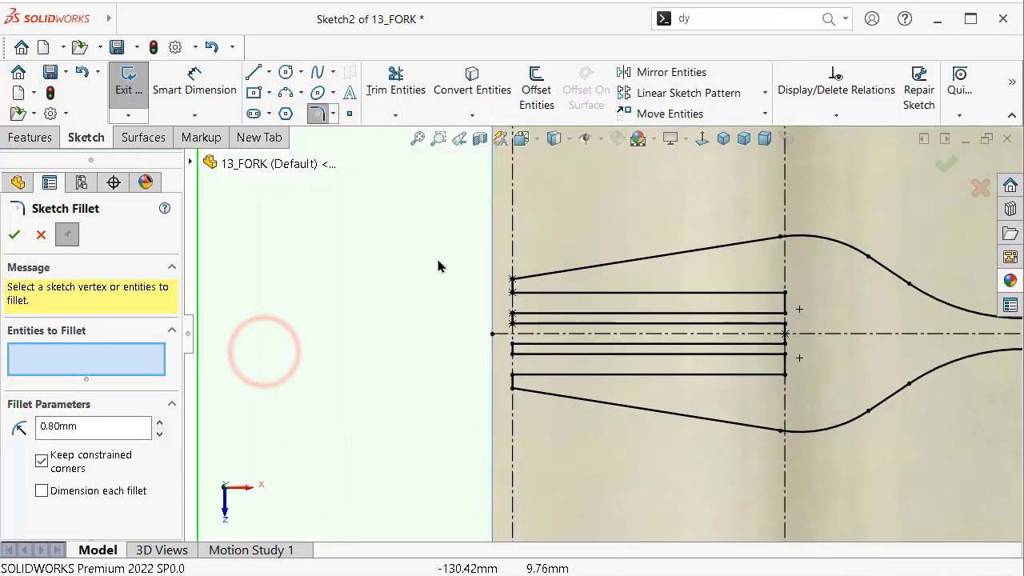
pyautogui.moveTo(409, 236); pyautogui.dragTo(432, 477)
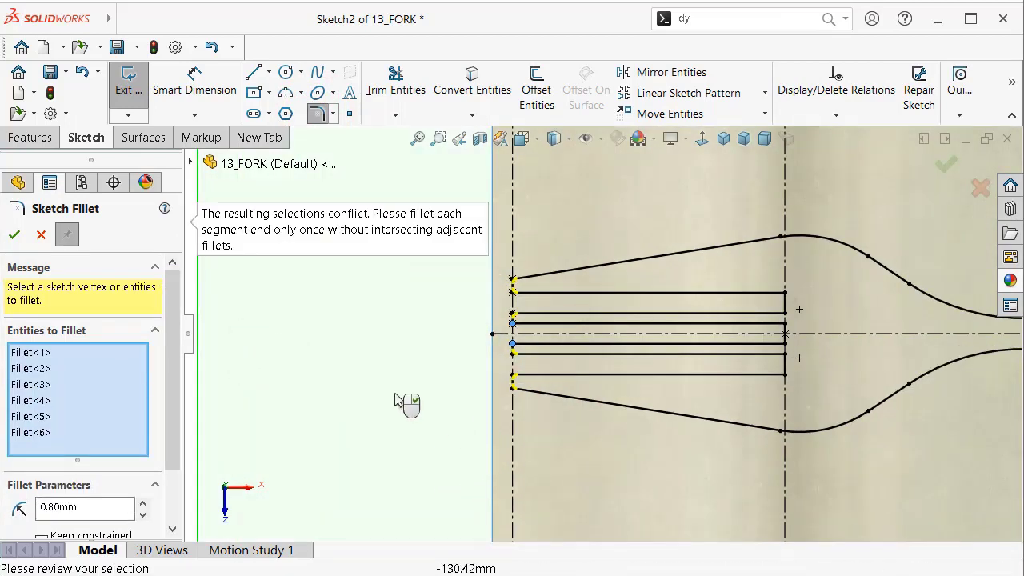
pyautogui.scroll(-1, 741, 342)
pyautogui.scroll(-1, 688, 312)
# Step: Add the tine ends at the head's root, keep the equal-distance relations, and apply the fillets
pyautogui.moveTo(643, 257); pyautogui.dragTo(650, 416)
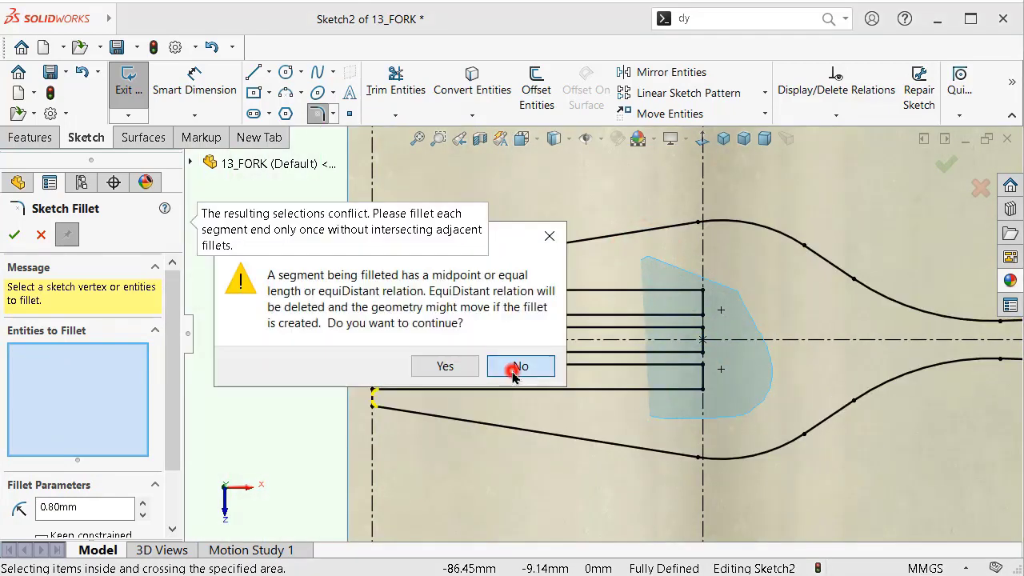
pyautogui.click(521, 366)
pyautogui.scroll(1, 746, 376)
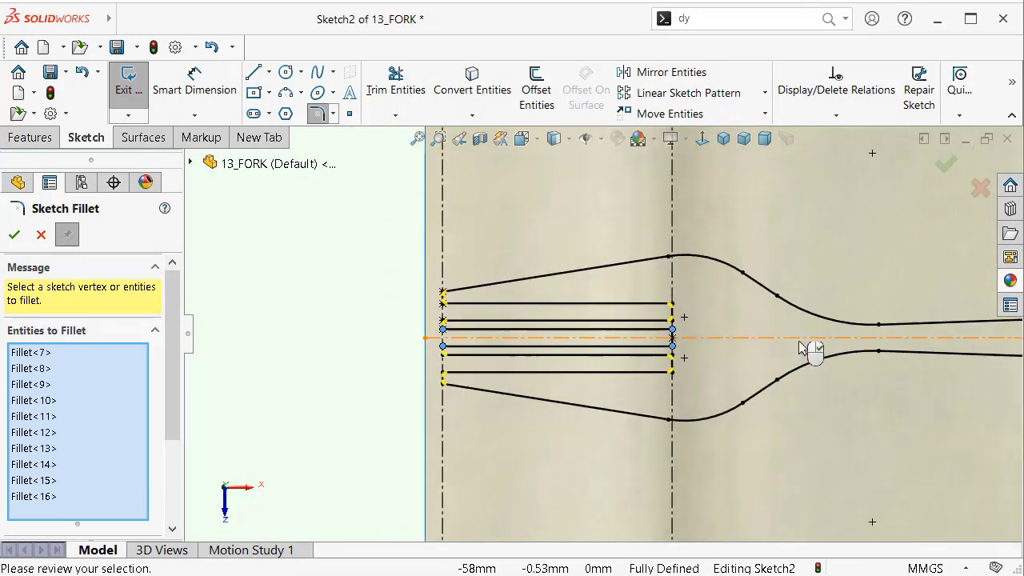
pyautogui.scroll(1, 724, 345)
pyautogui.click(14, 234)
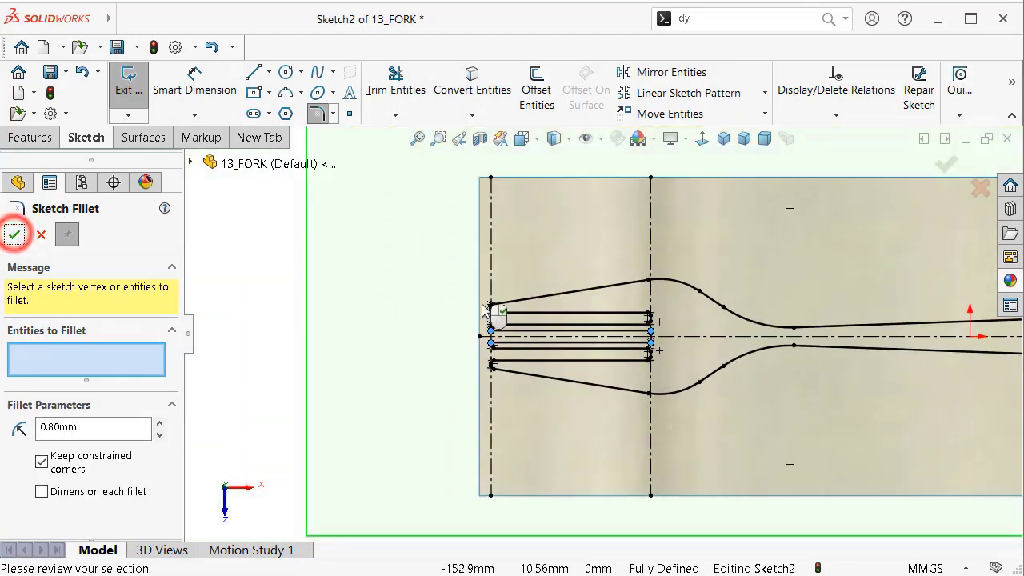
pyautogui.scroll(2, 755, 320)
pyautogui.scroll(1, 857, 336)
pyautogui.scroll(-5, 856, 336)
# Step: Try a 5.5 mm fillet on the handle-end corner, declining it to preserve relations
pyautogui.scroll(-1, 904, 344)
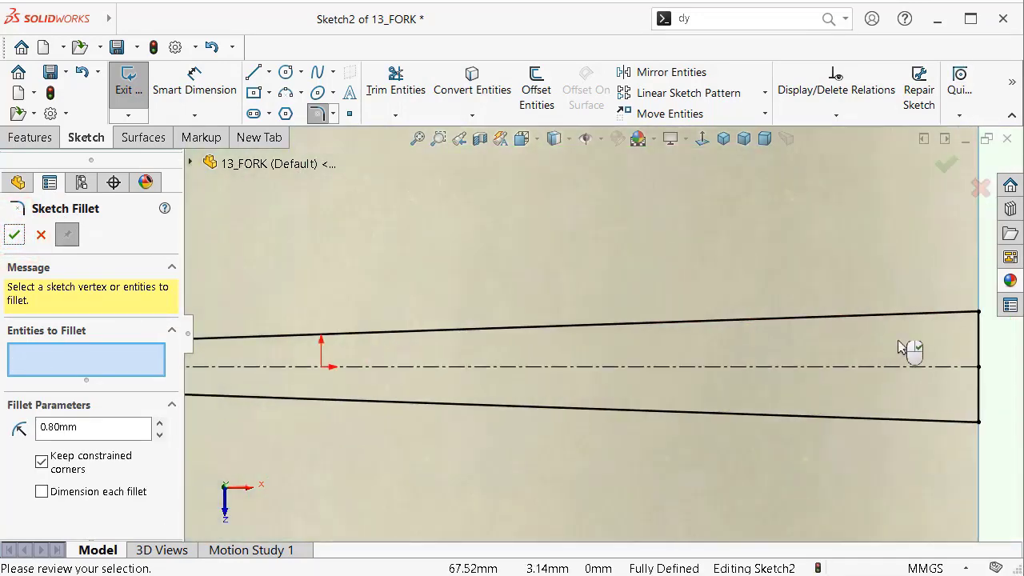
pyautogui.scroll(1, 600, 336)
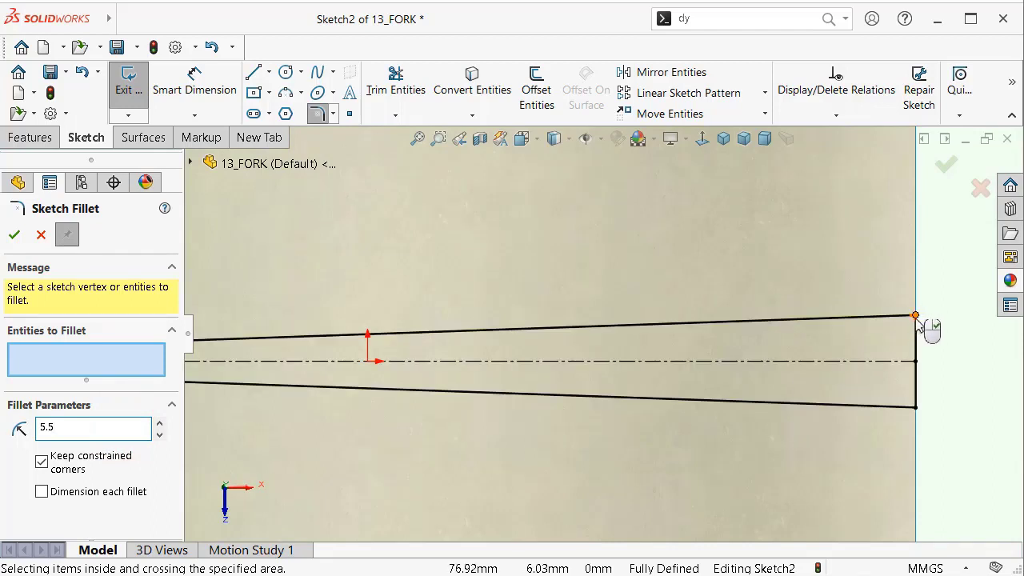
pyautogui.scroll(-3, 917, 320)
pyautogui.click(827, 315)
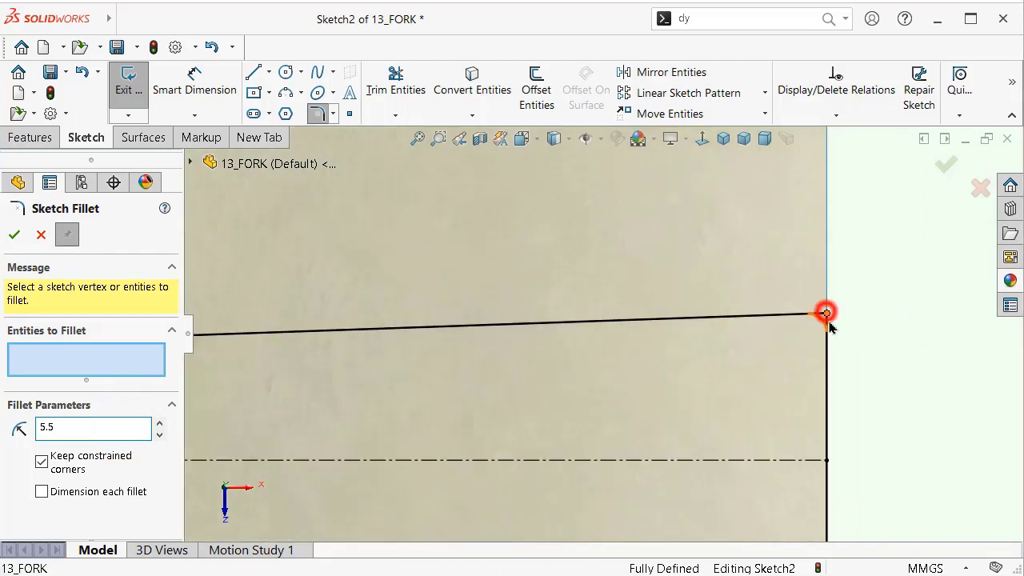
pyautogui.click(540, 368)
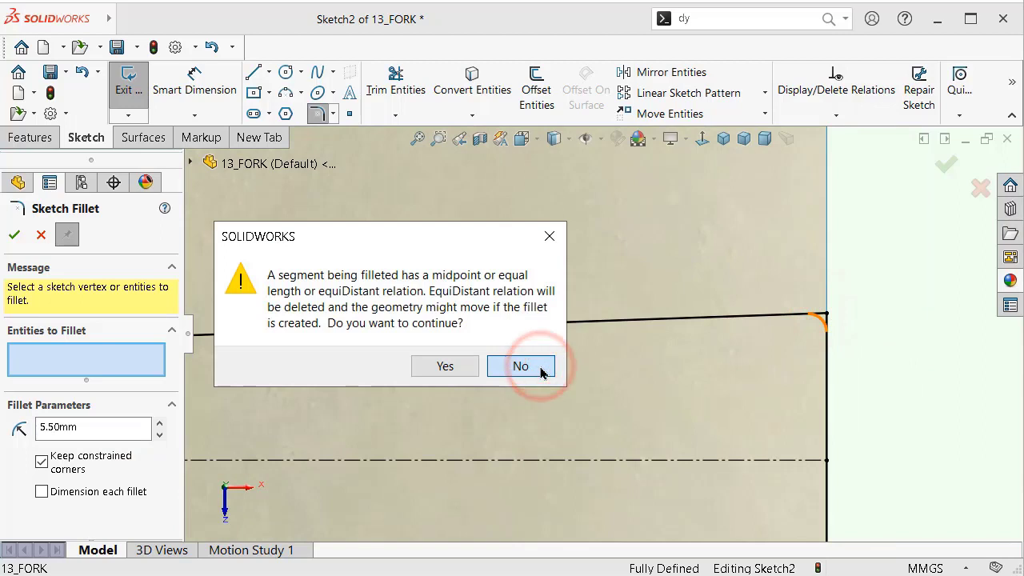
pyautogui.scroll(1, 542, 373)
pyautogui.scroll(2, 571, 371)
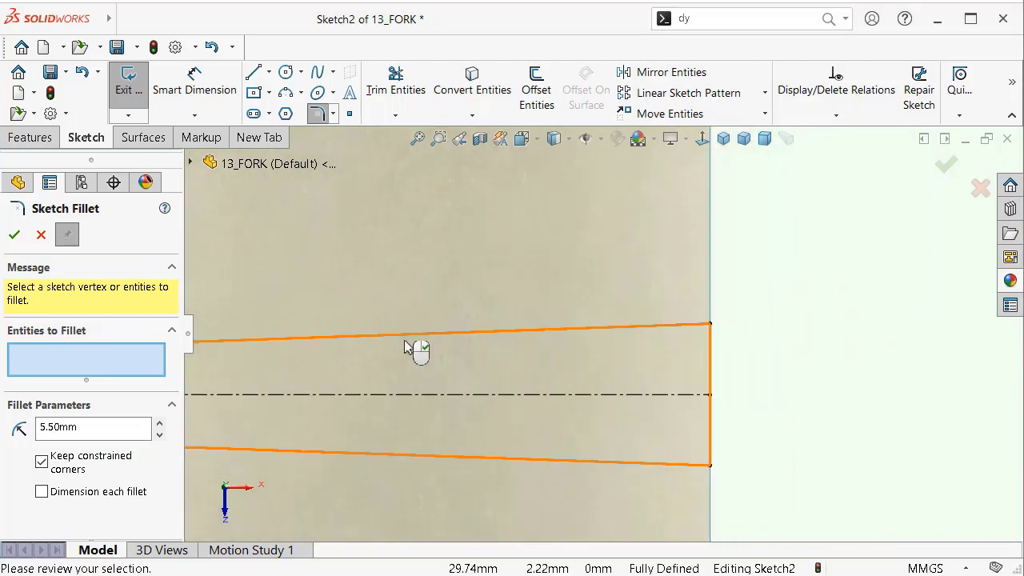
# Step: Deselect the top handle edge Line17 and zoom to fit the whole fork sketch
pyautogui.click(413, 348)
pyautogui.scroll(2, 415, 315)
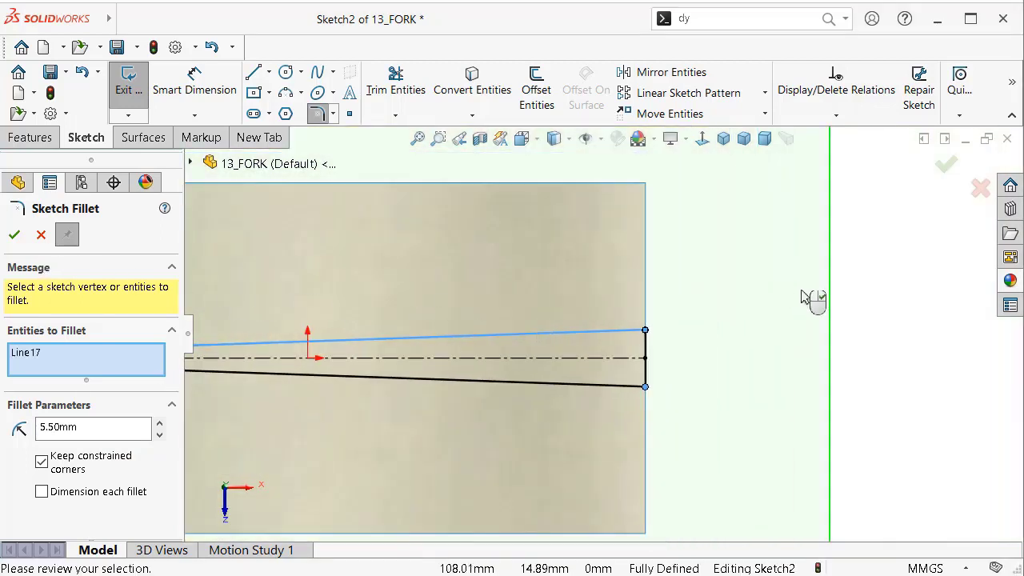
pyautogui.click(943, 166)
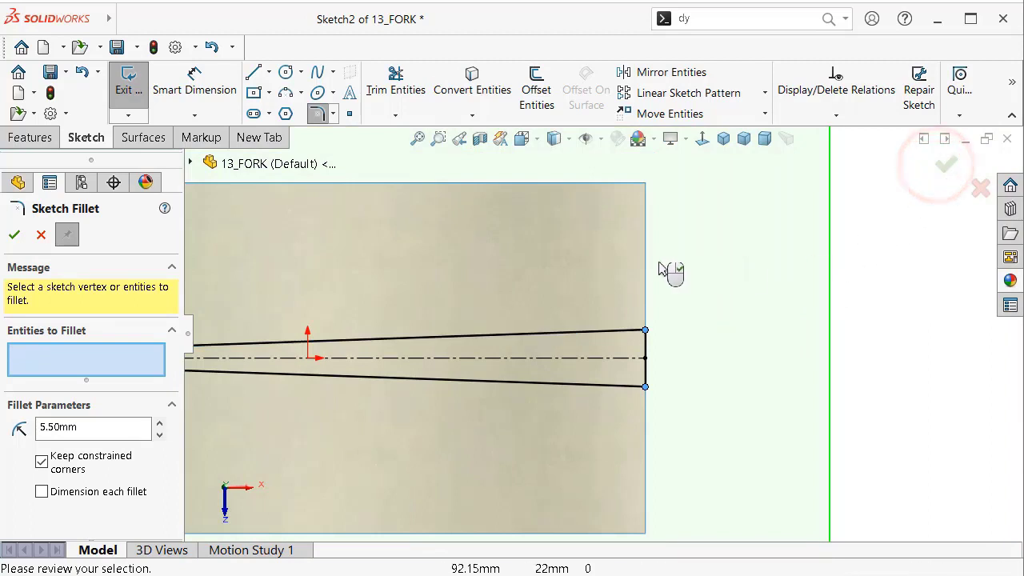
pyautogui.press('f')
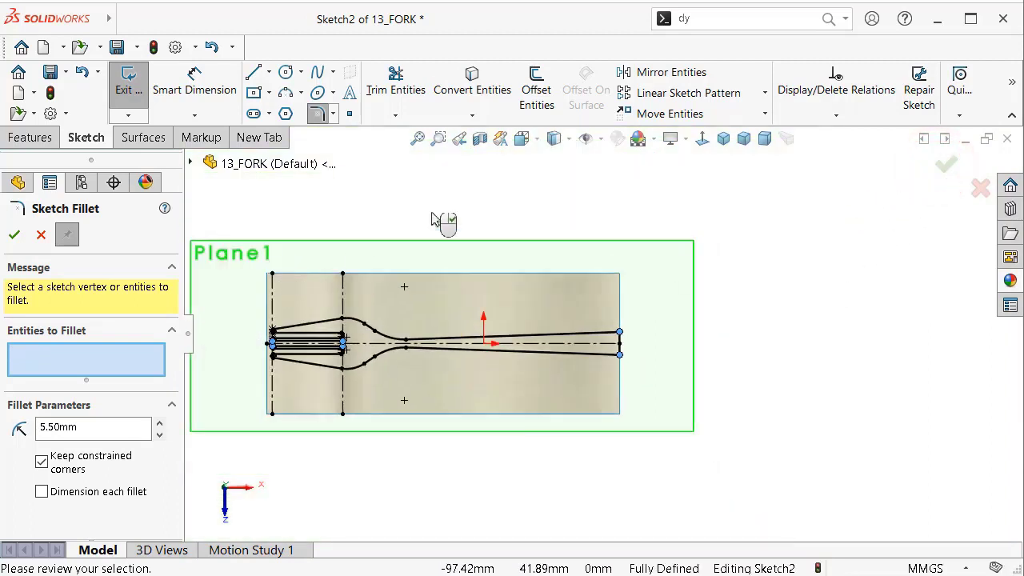
pyautogui.click(420, 139)
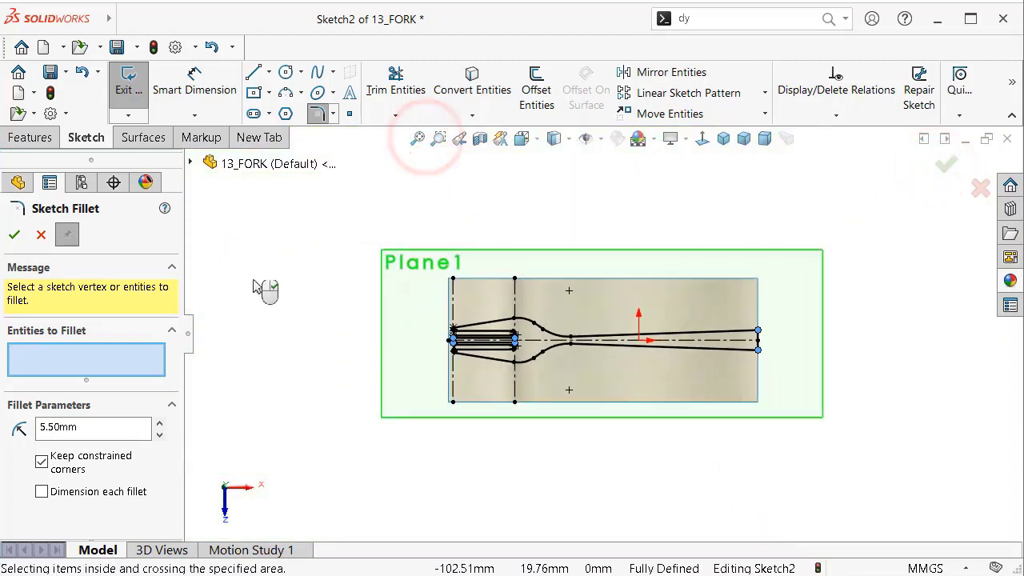
# Step: Close Sketch Fillet, leaving the handle end square and the tine ends rounded
pyautogui.click(15, 238)
pyautogui.scroll(-5, 823, 393)
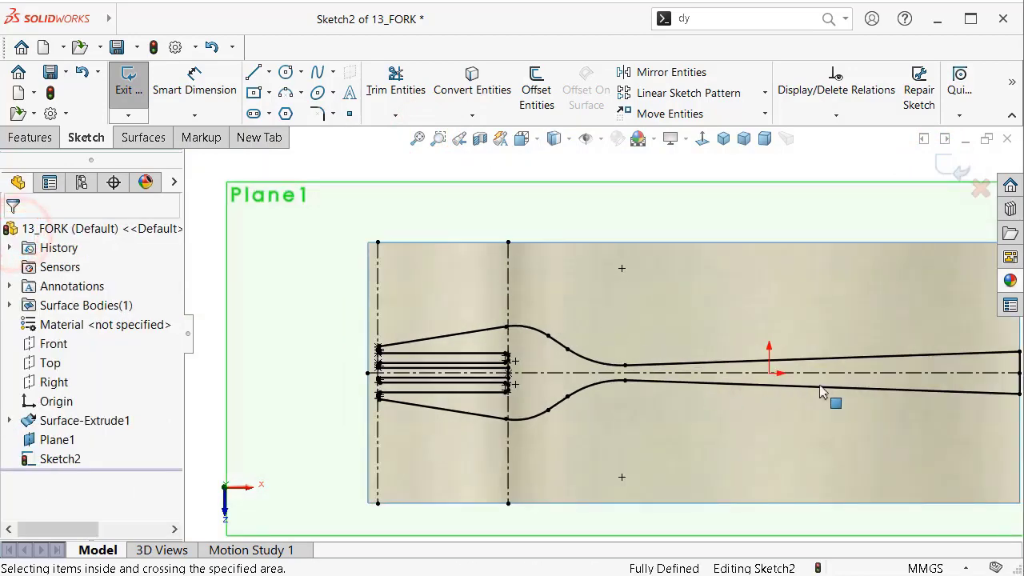
pyautogui.scroll(-1, 822, 392)
pyautogui.scroll(-2, 400, 373)
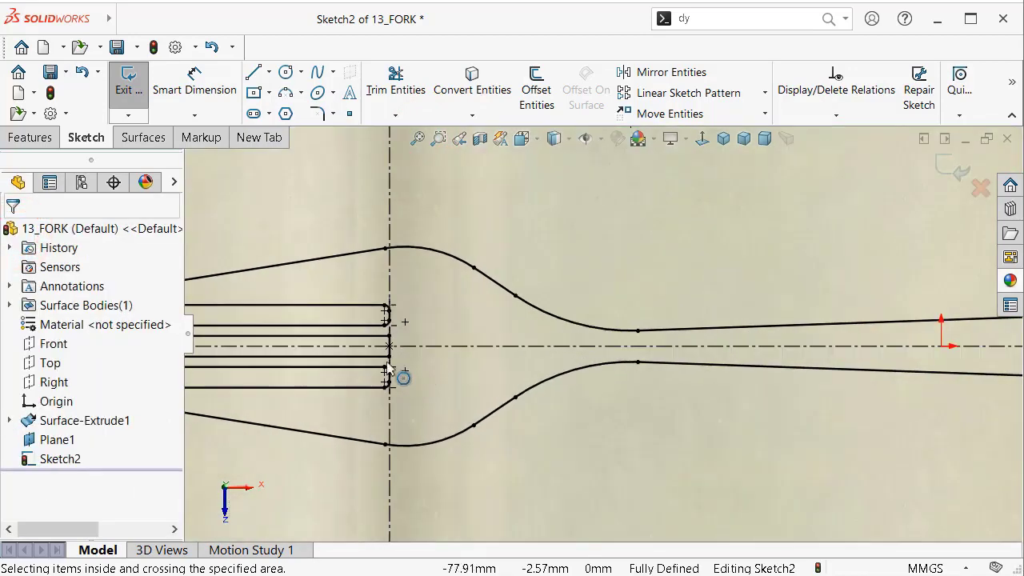
pyautogui.scroll(-2, 377, 366)
pyautogui.scroll(-1, 240, 312)
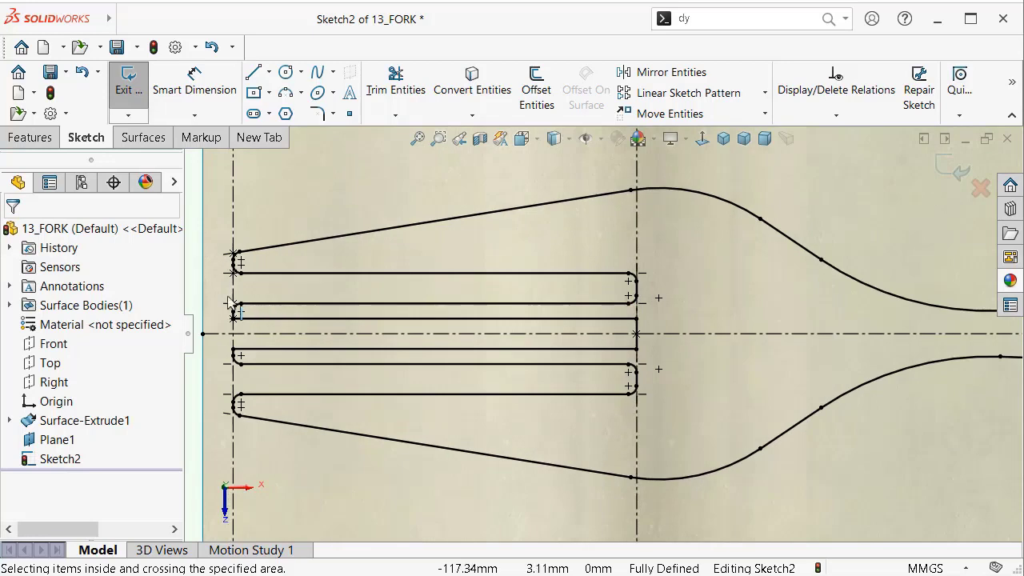
pyautogui.scroll(-1, 204, 297)
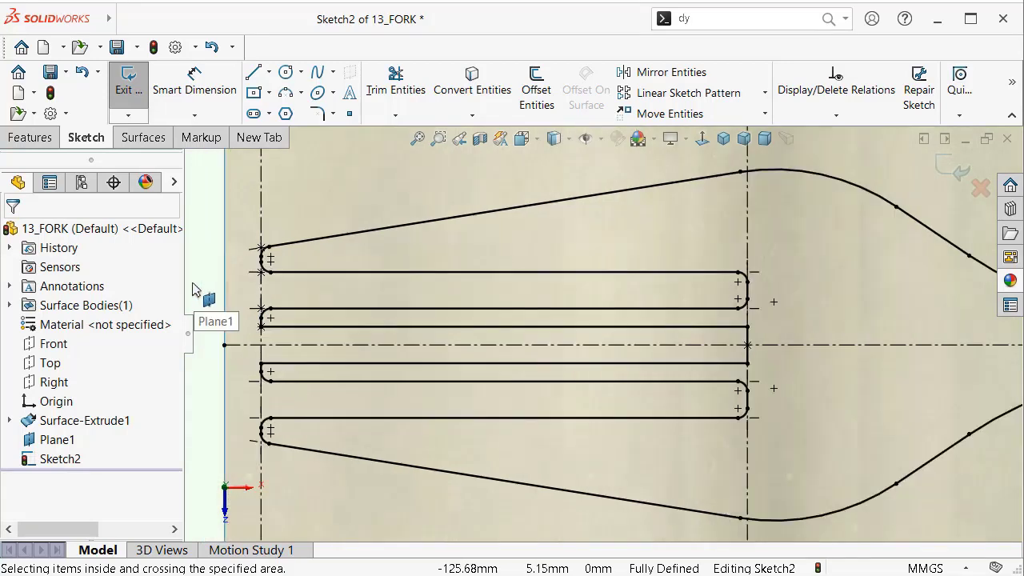
pyautogui.scroll(2, 447, 314)
pyautogui.scroll(1, 584, 317)
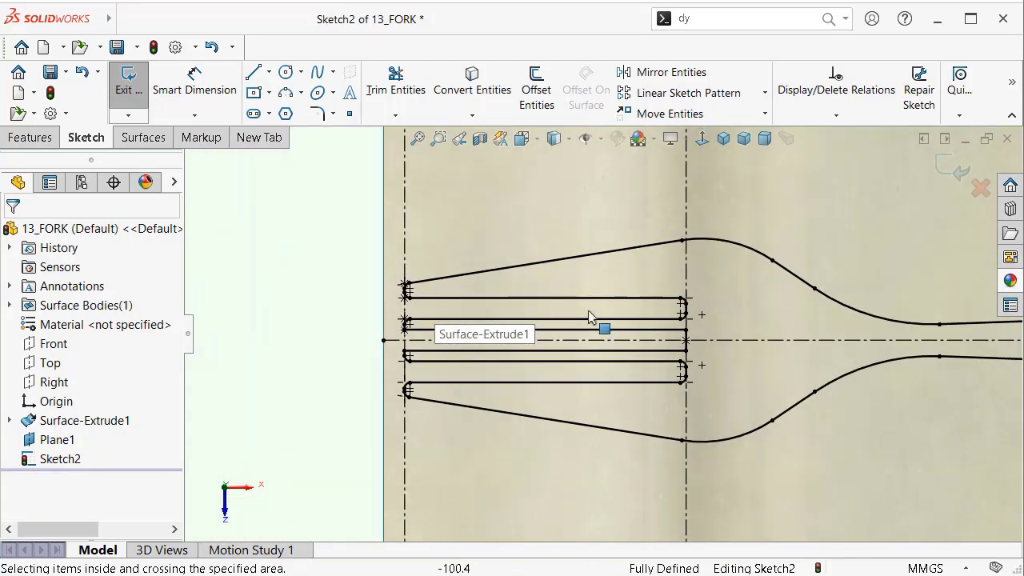
pyautogui.scroll(1, 876, 343)
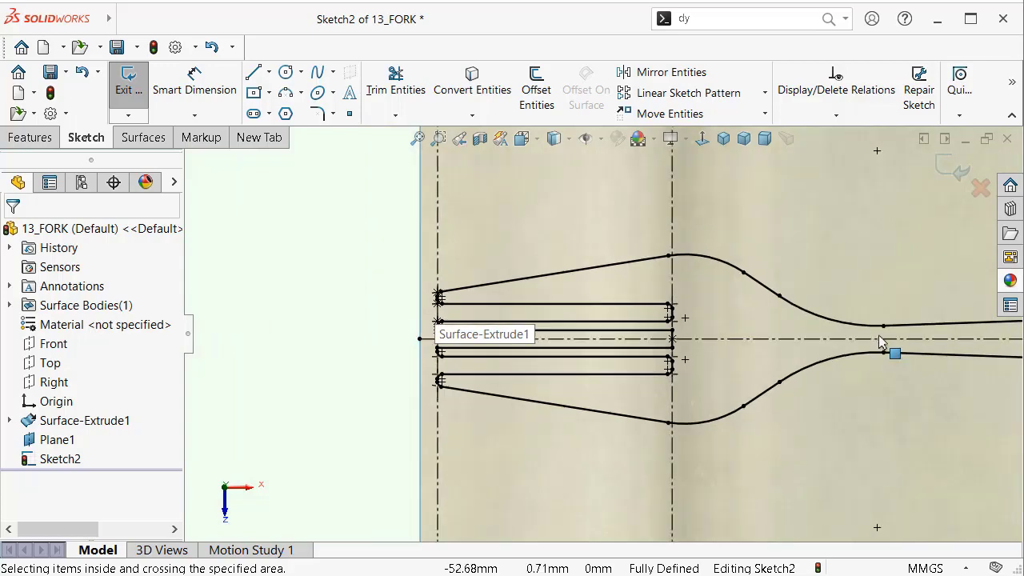
pyautogui.scroll(2, 887, 346)
pyautogui.scroll(1, 892, 349)
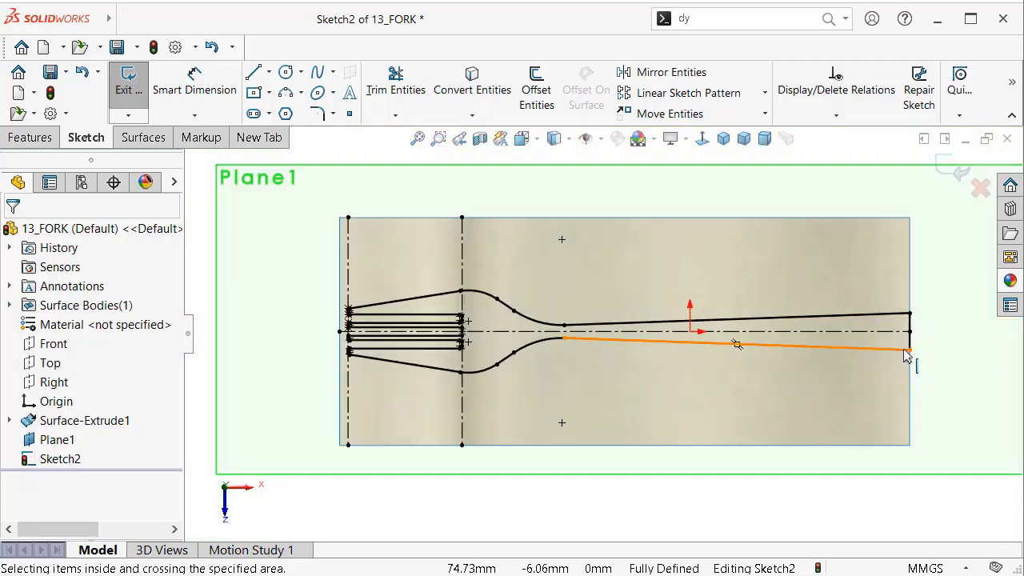
# Step: Switch to isometric view and exit the fork sketch
pyautogui.click(725, 140)
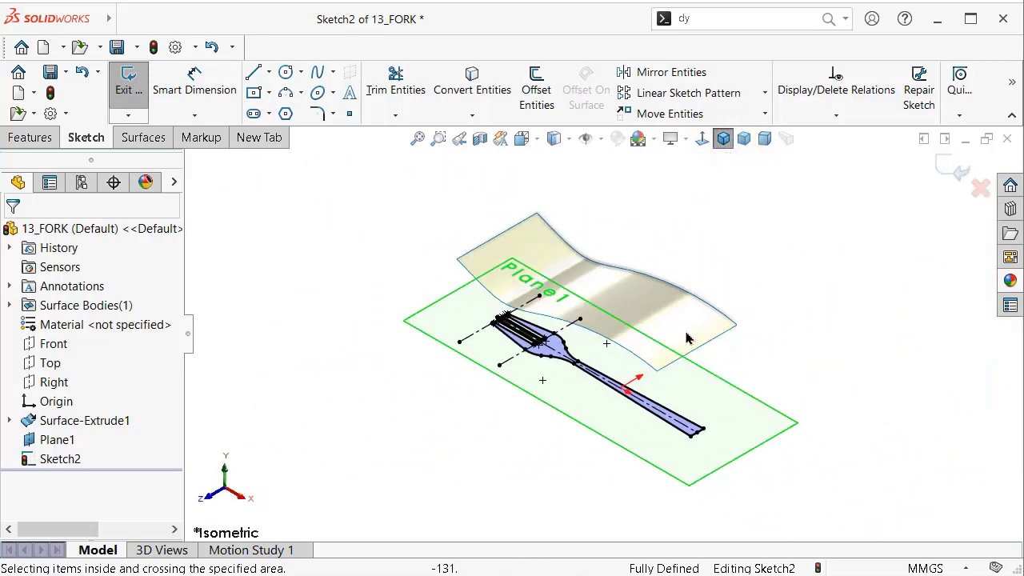
pyautogui.click(42, 137)
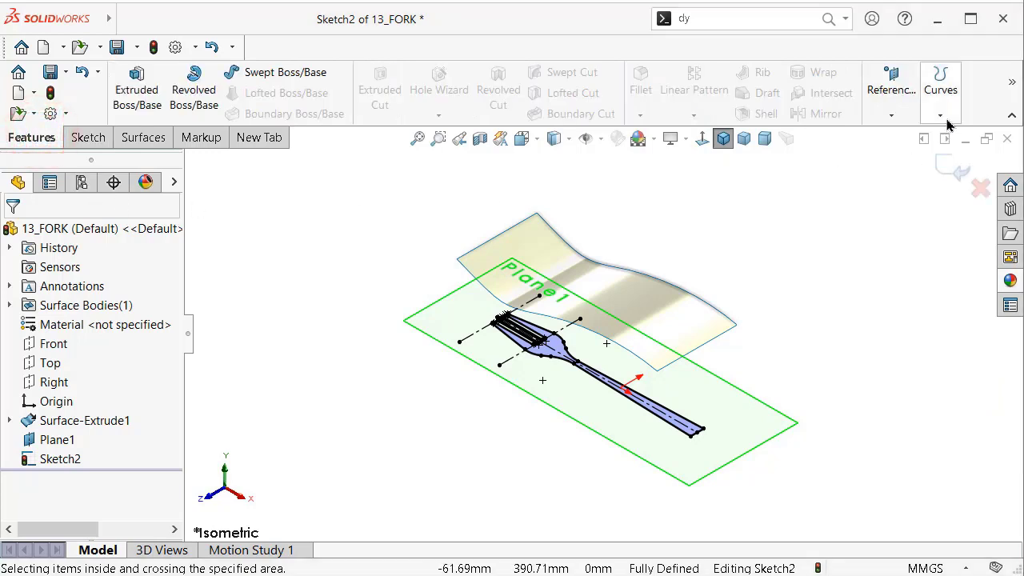
pyautogui.click(941, 117)
pyautogui.click(891, 119)
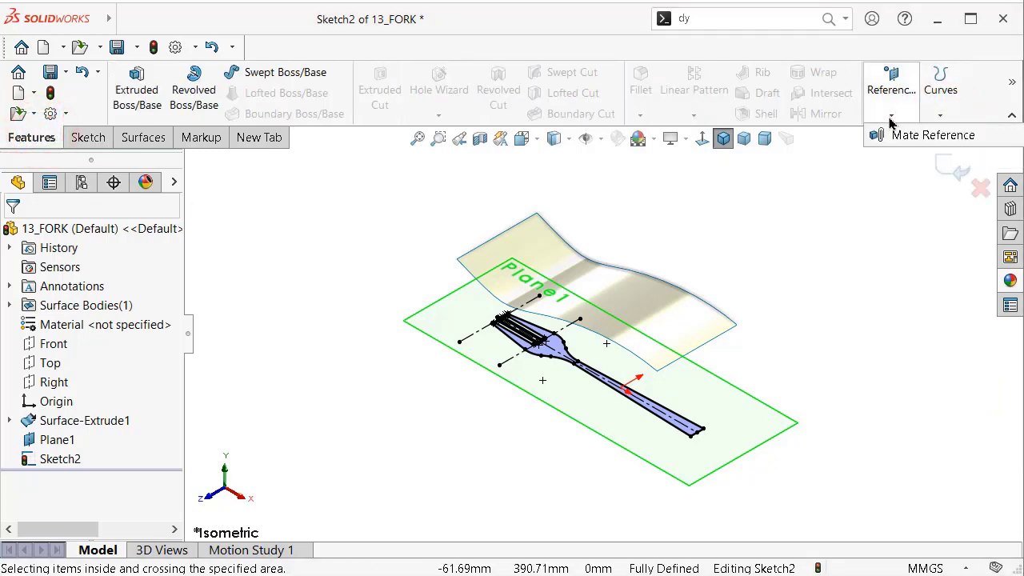
pyautogui.click(880, 183)
pyautogui.click(953, 166)
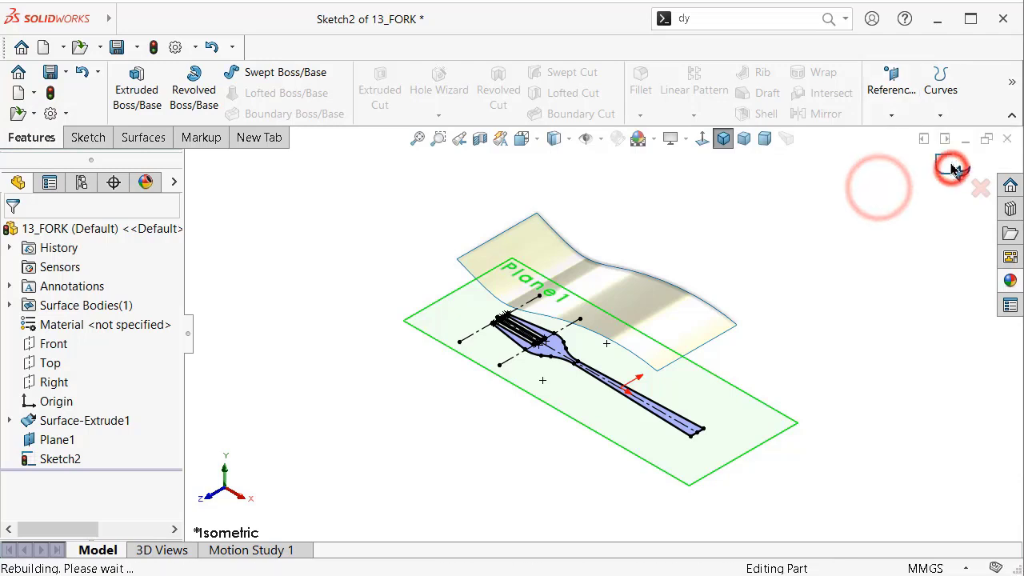
# Step: Project Sketch2 onto the curved surface face as Curve1
pyautogui.click(940, 117)
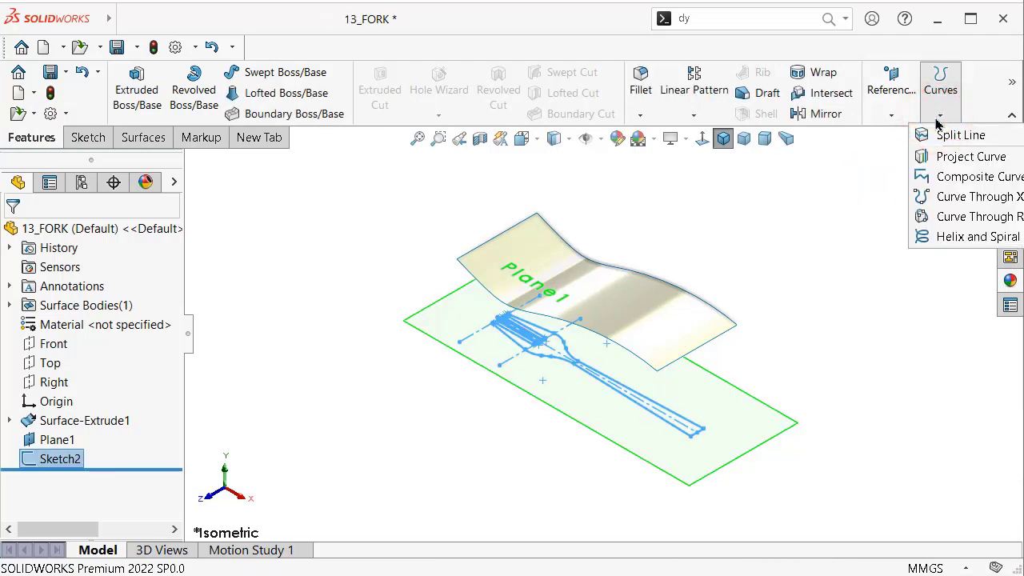
pyautogui.click(946, 156)
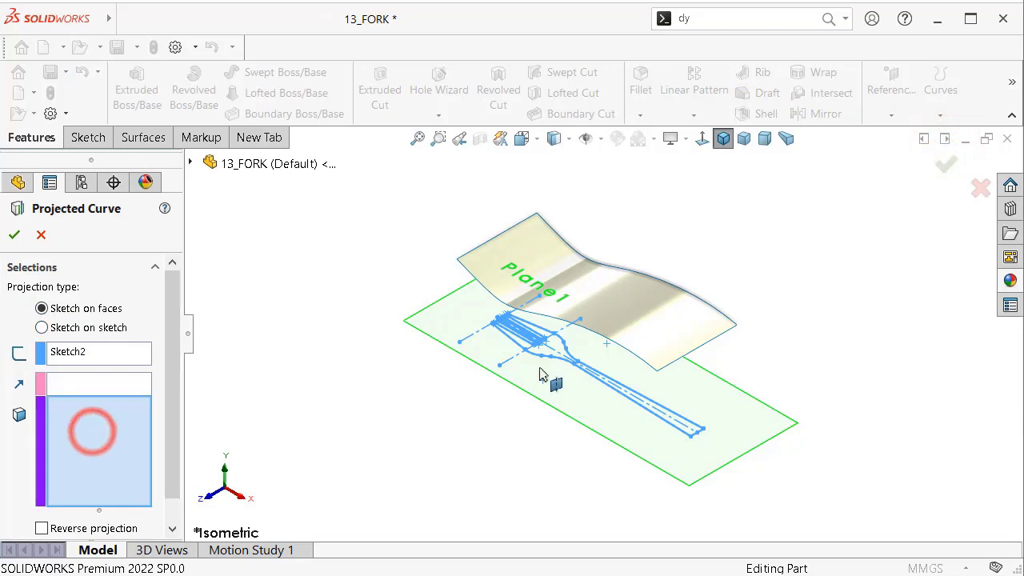
pyautogui.click(706, 335)
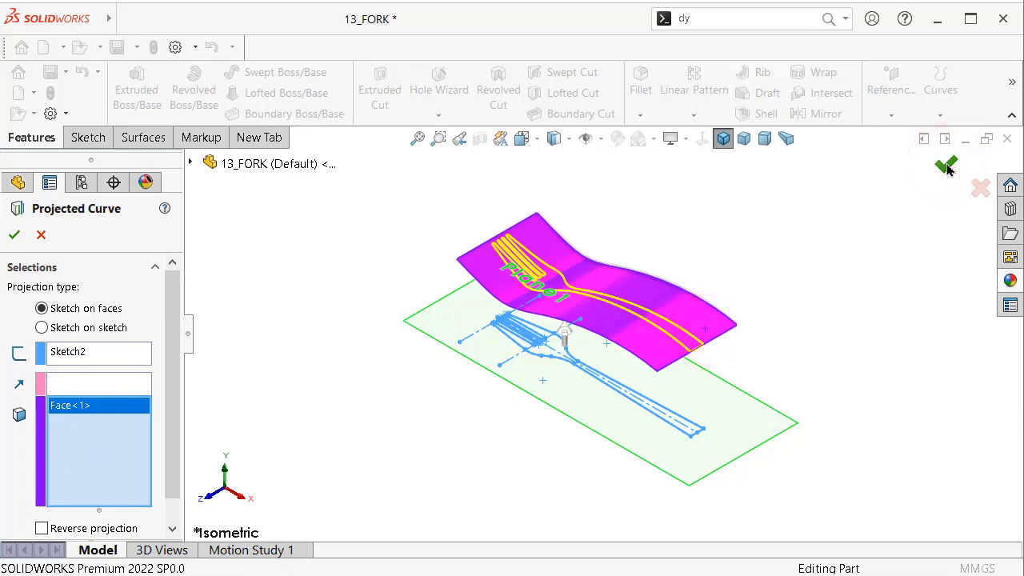
pyautogui.moveTo(763, 329)
pyautogui.mouseDown(button='middle')
pyautogui.moveTo(718, 282)
pyautogui.moveTo(822, 335)
pyautogui.mouseUp(button='middle')
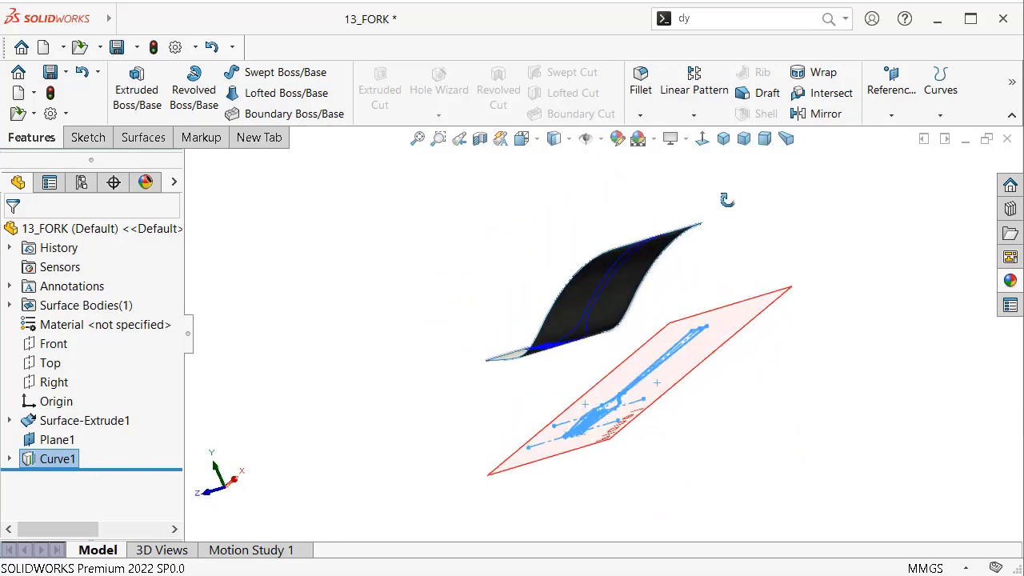
# Step: View normal to Plane1, fit the fork in view, and hide Plane1
pyautogui.click(702, 139)
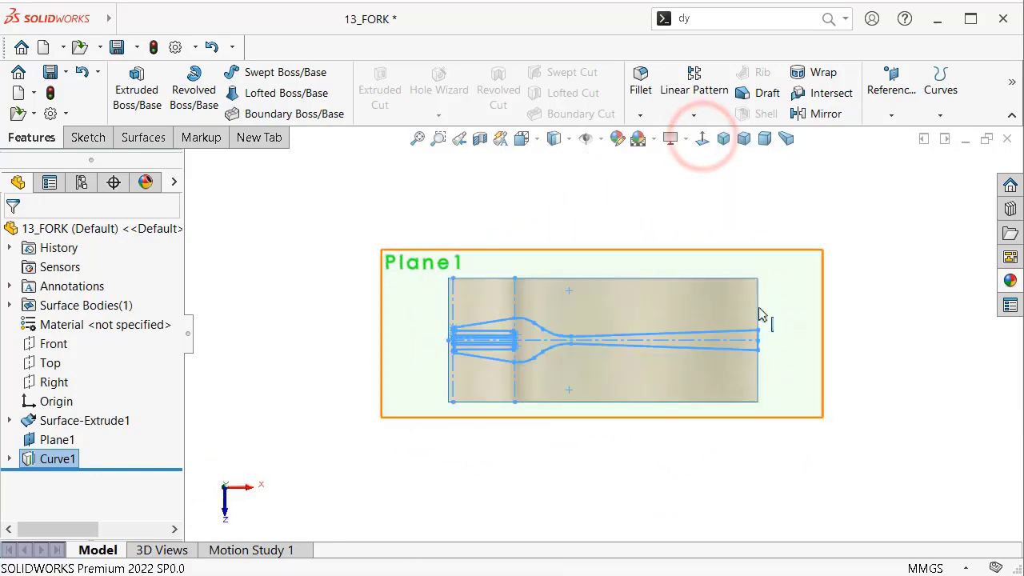
pyautogui.scroll(-2, 485, 215)
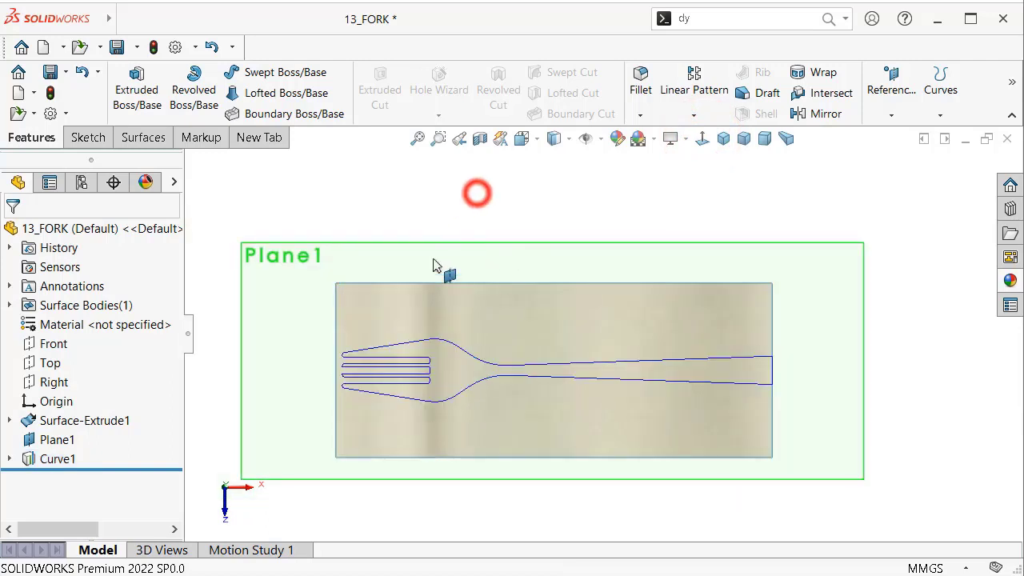
pyautogui.scroll(-2, 435, 264)
pyautogui.scroll(-2, 475, 370)
pyautogui.press('f')
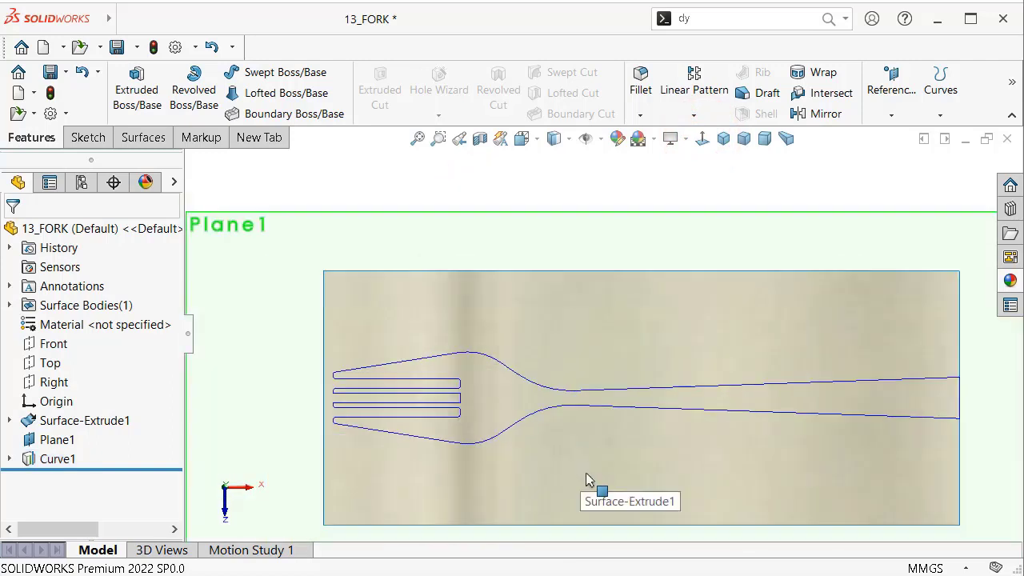
pyautogui.click(475, 208)
pyautogui.click(59, 440)
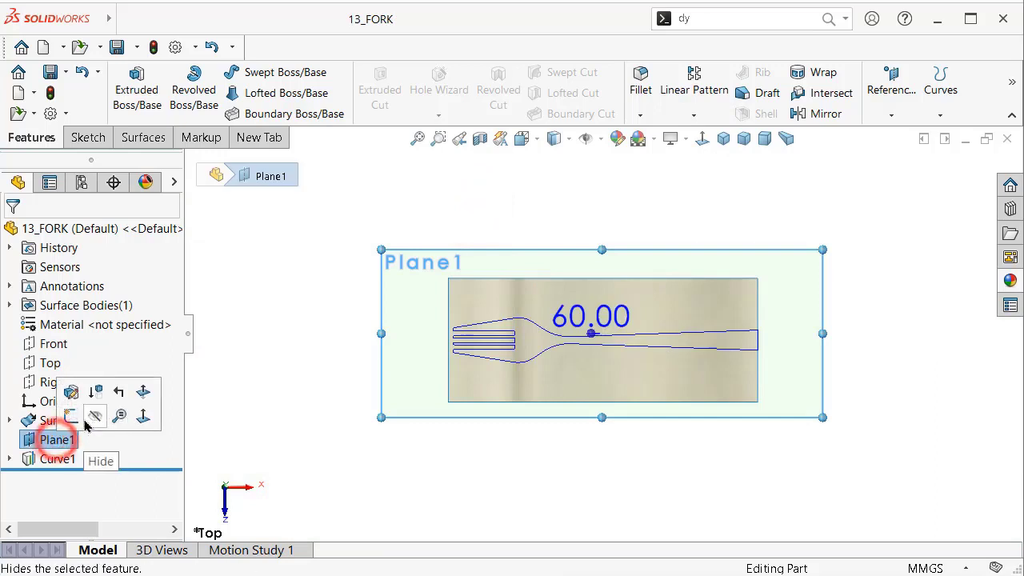
pyautogui.click(62, 420)
pyautogui.scroll(-2, 720, 276)
pyautogui.scroll(-1, 682, 309)
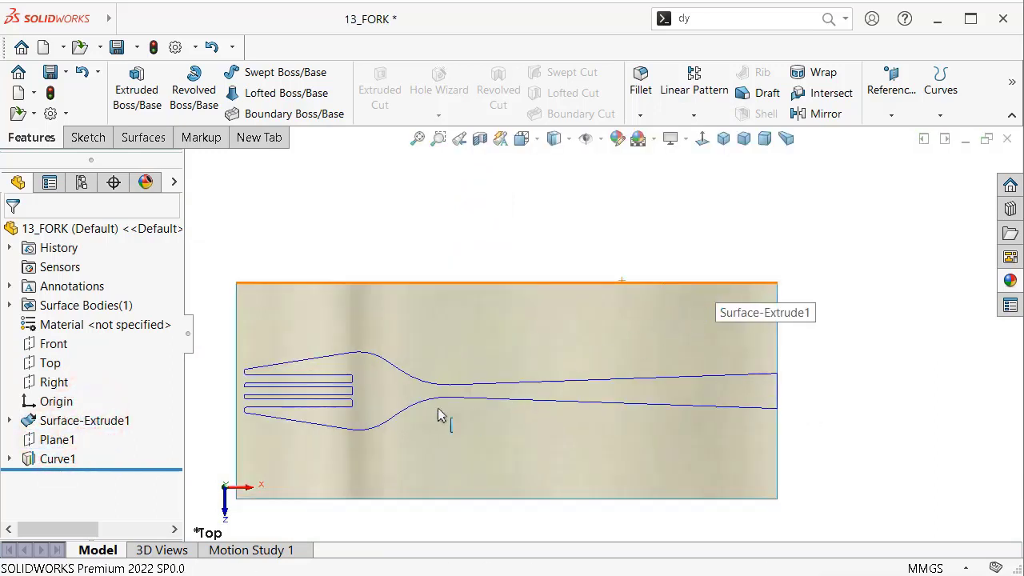
# Step: Select Surface-Extrude1, start Trim Surface, and clear the existing trim tool selection
pyautogui.click(136, 138)
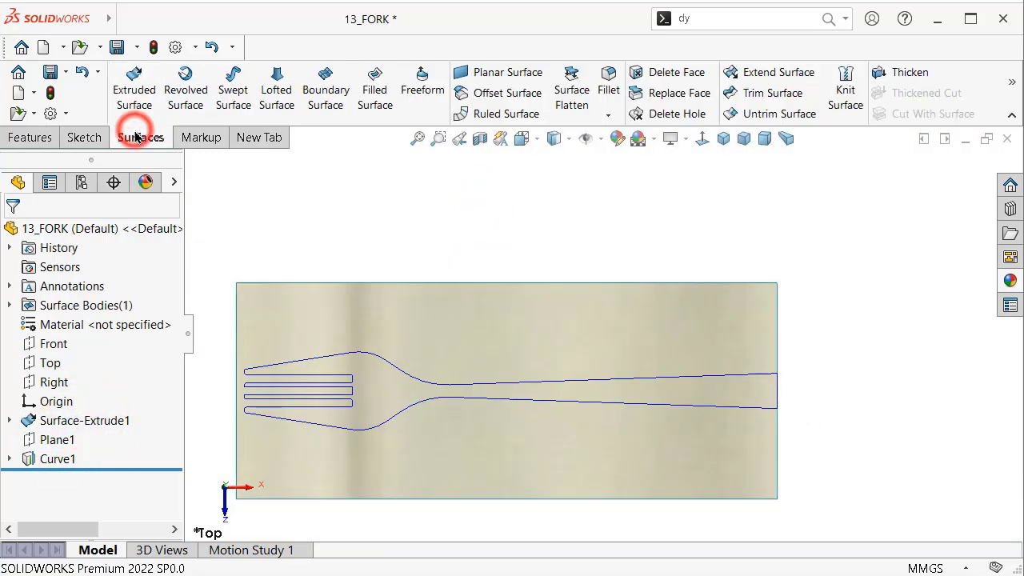
pyautogui.click(104, 428)
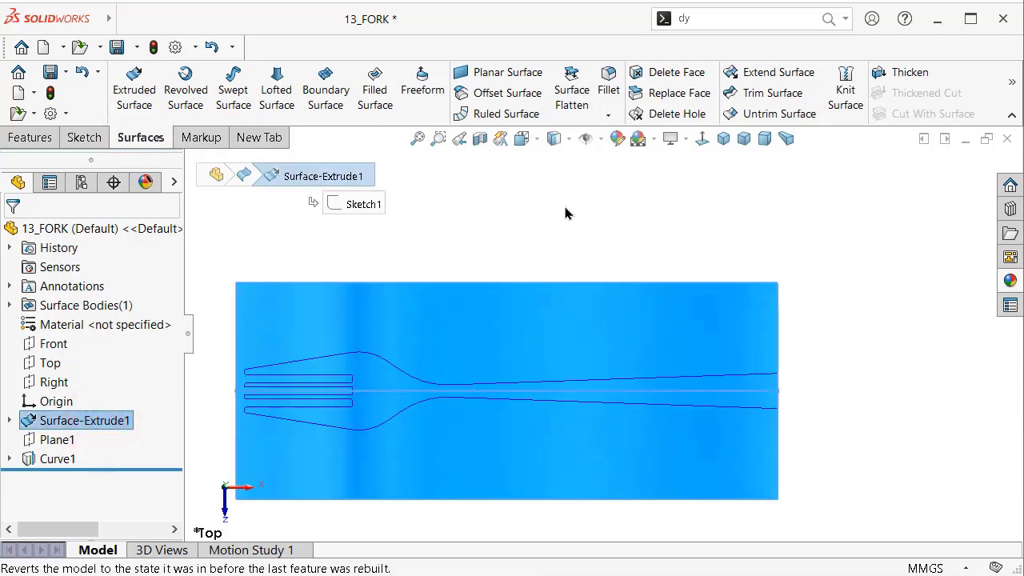
pyautogui.click(764, 95)
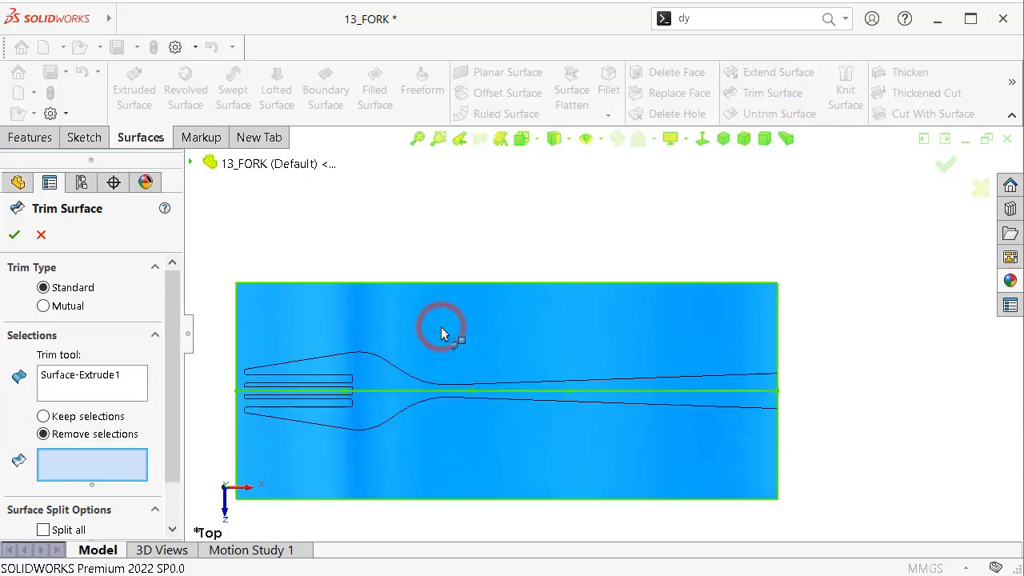
pyautogui.moveTo(480, 297); pyautogui.dragTo(478, 230, button='middle')
pyautogui.click(116, 374)
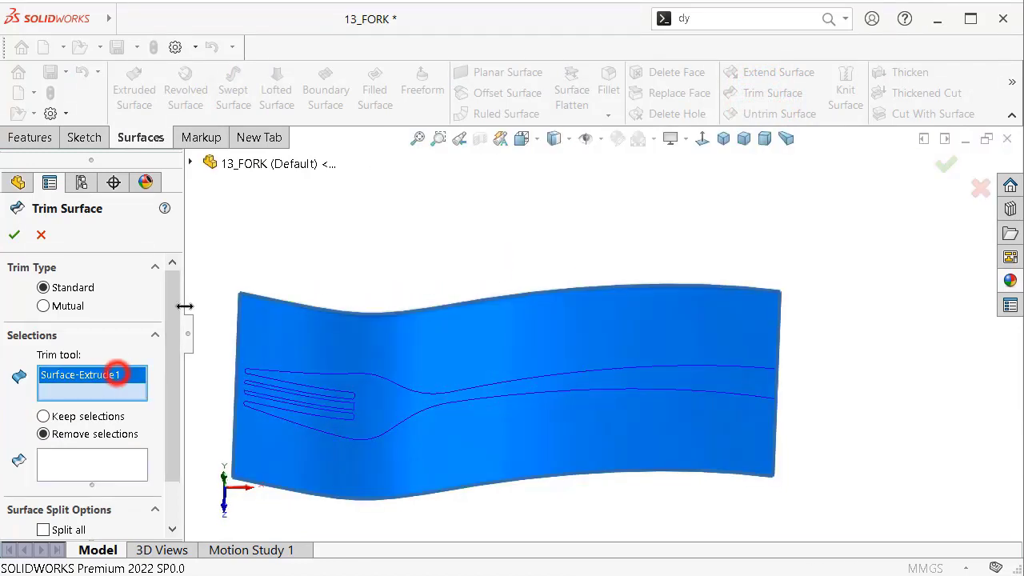
pyautogui.rightClick(127, 397)
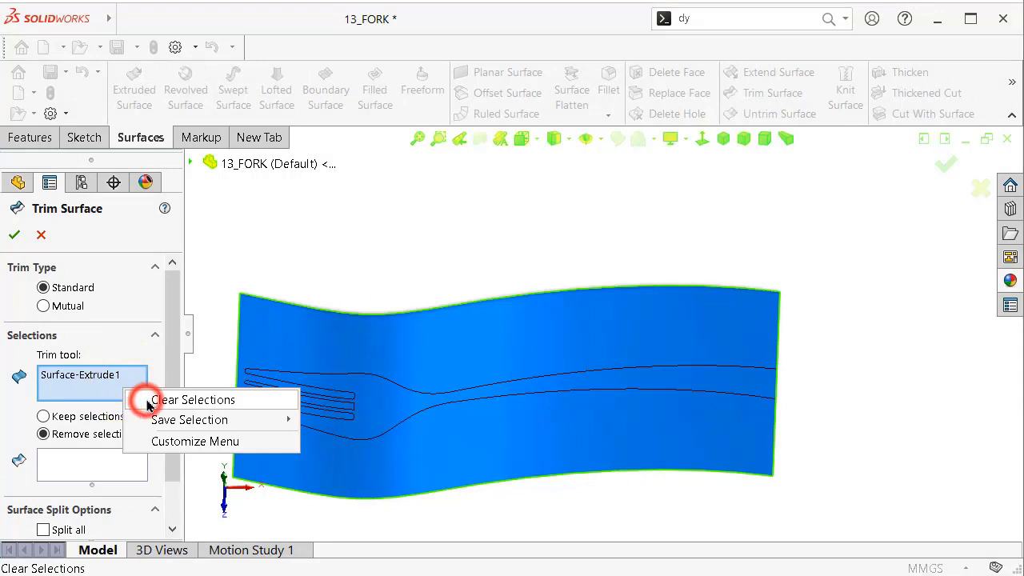
pyautogui.click(152, 400)
# Step: Use Curve1 as the trim tool and remove the surrounding sheet, leaving the fork shape
pyautogui.click(191, 164)
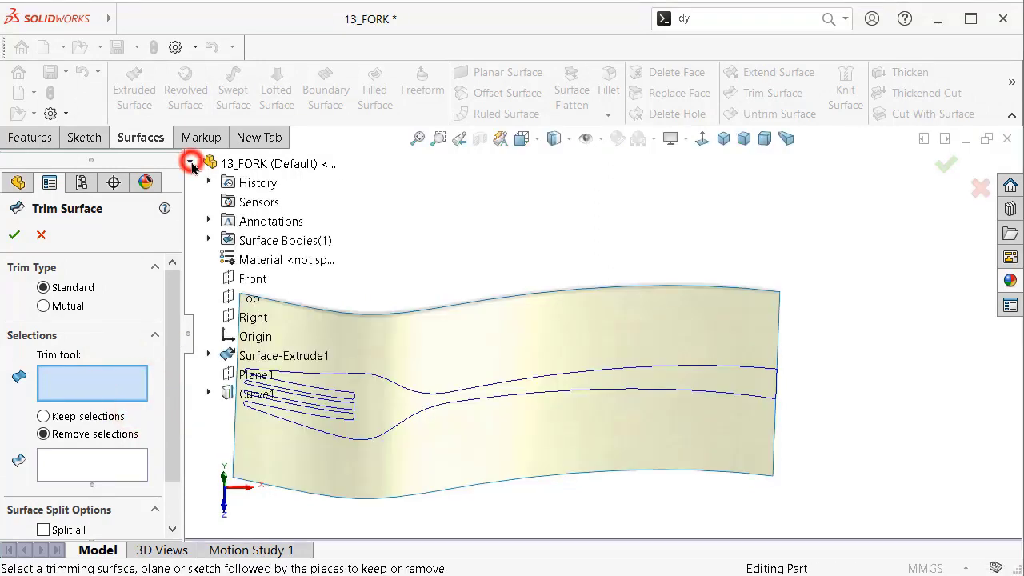
pyautogui.click(228, 396)
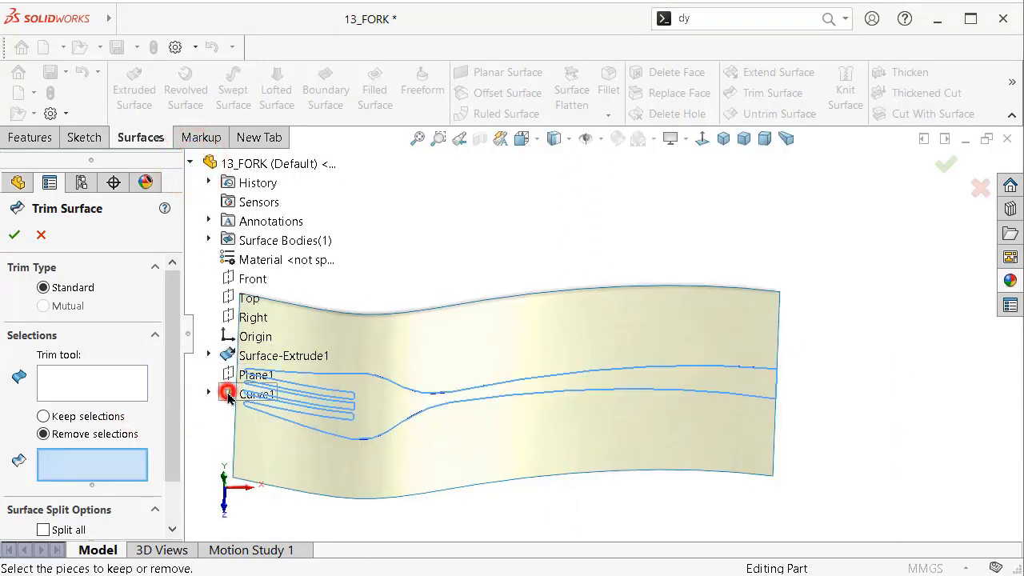
pyautogui.click(102, 469)
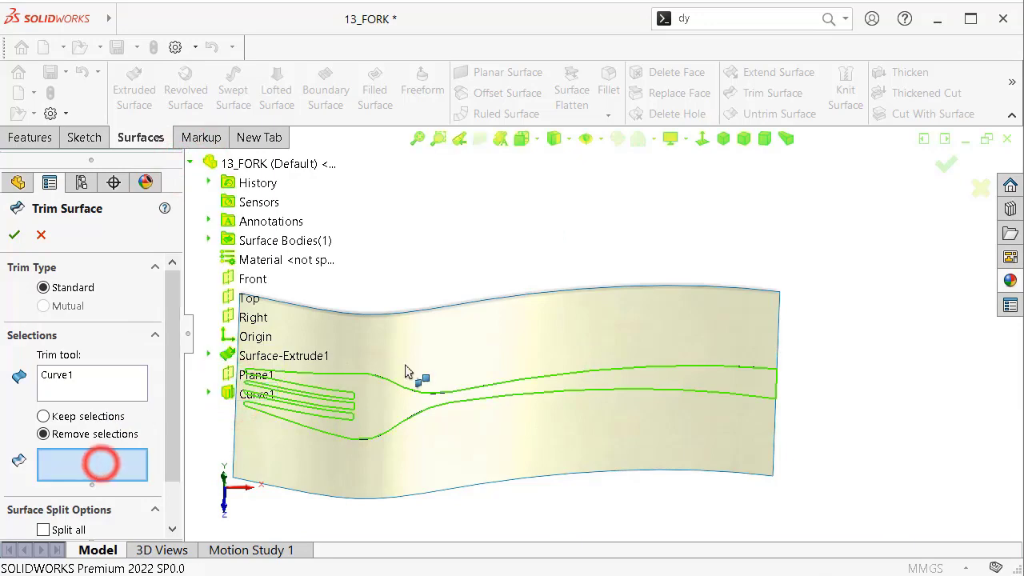
pyautogui.click(440, 352)
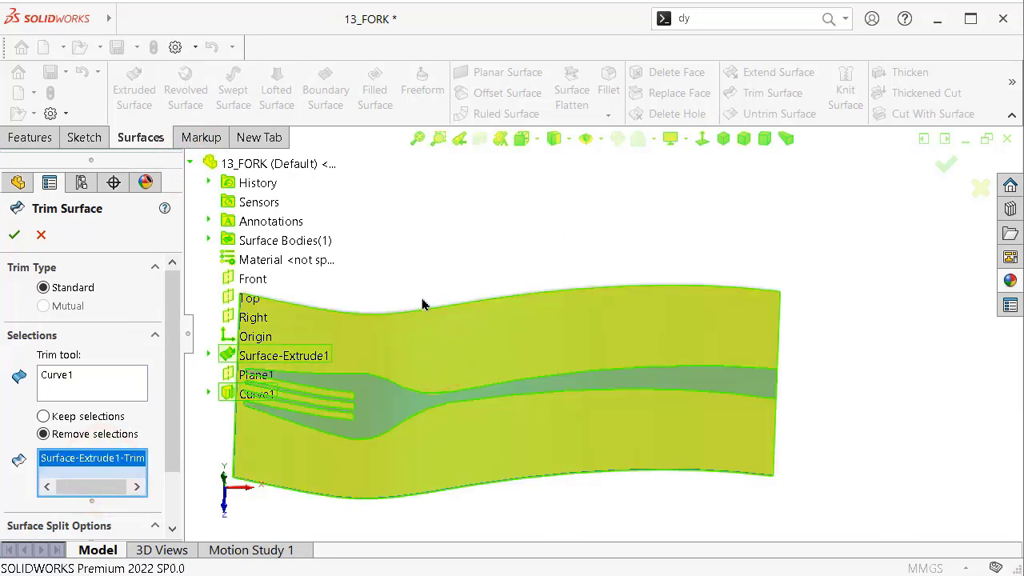
pyautogui.moveTo(576, 286)
pyautogui.mouseDown(button='middle')
pyautogui.moveTo(567, 100)
pyautogui.moveTo(606, 78)
pyautogui.mouseUp(button='middle')
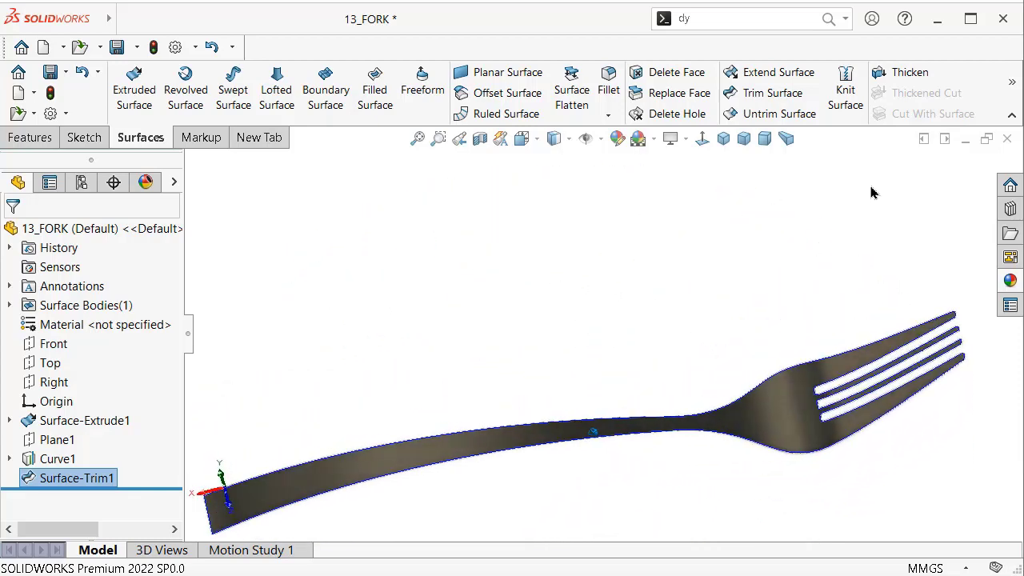
# Step: Thicken the fork surface by 1.50 mm with Merge result, creating Thicken1
pyautogui.click(721, 139)
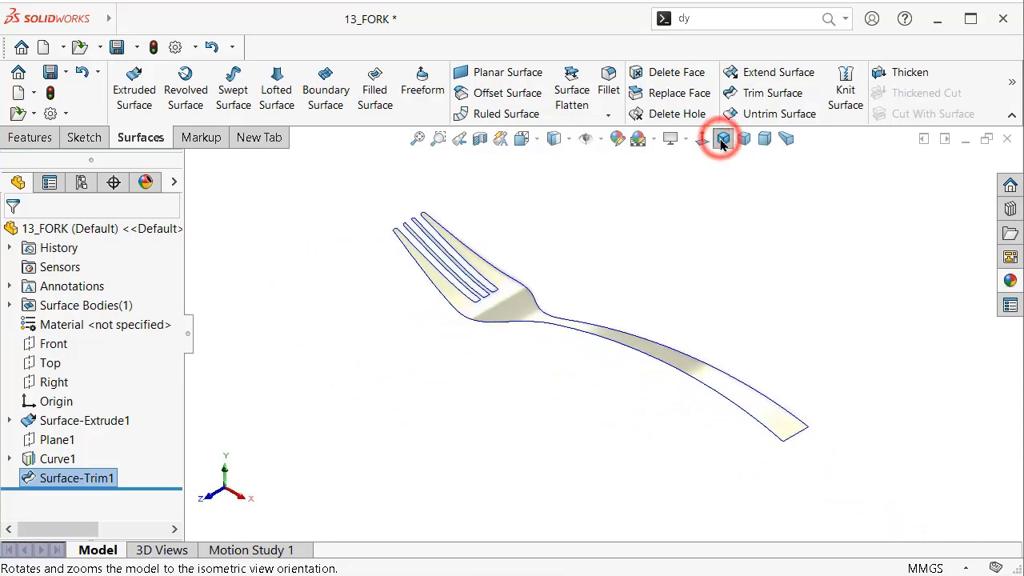
pyautogui.click(885, 74)
pyautogui.write('1.5')
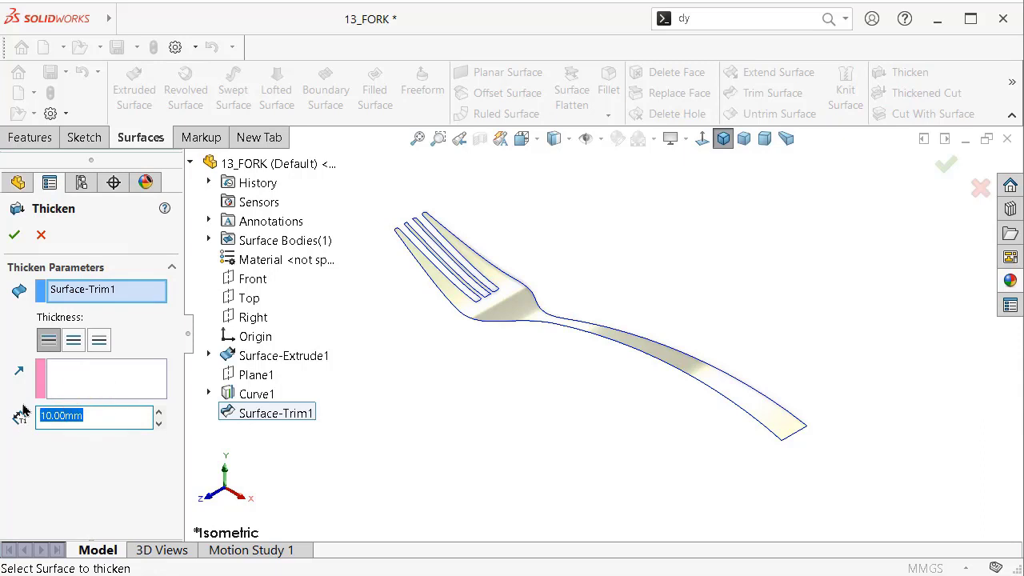
pyautogui.click(520, 311)
pyautogui.moveTo(547, 383); pyautogui.dragTo(549, 309, button='middle')
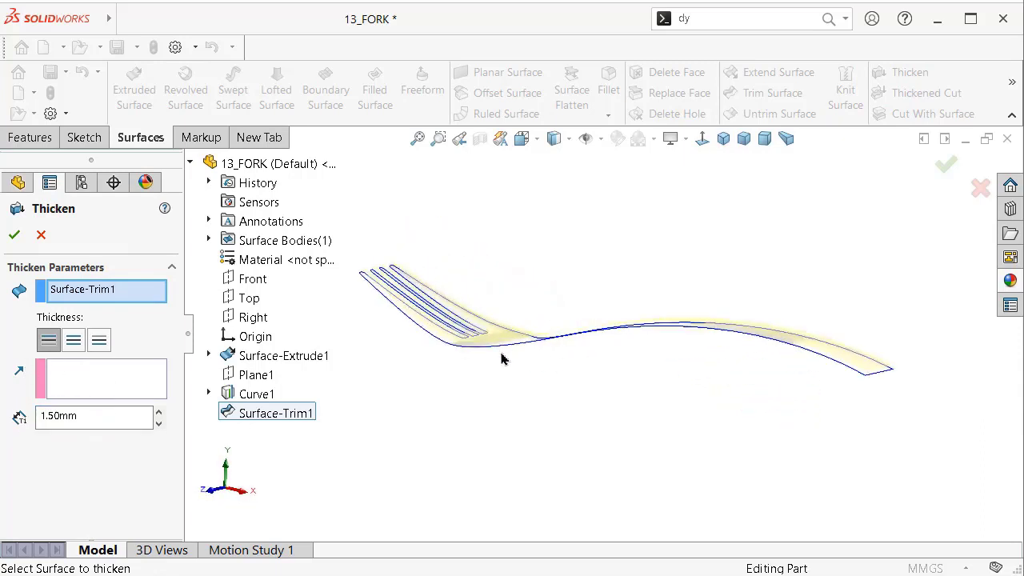
pyautogui.scroll(-5, 499, 359)
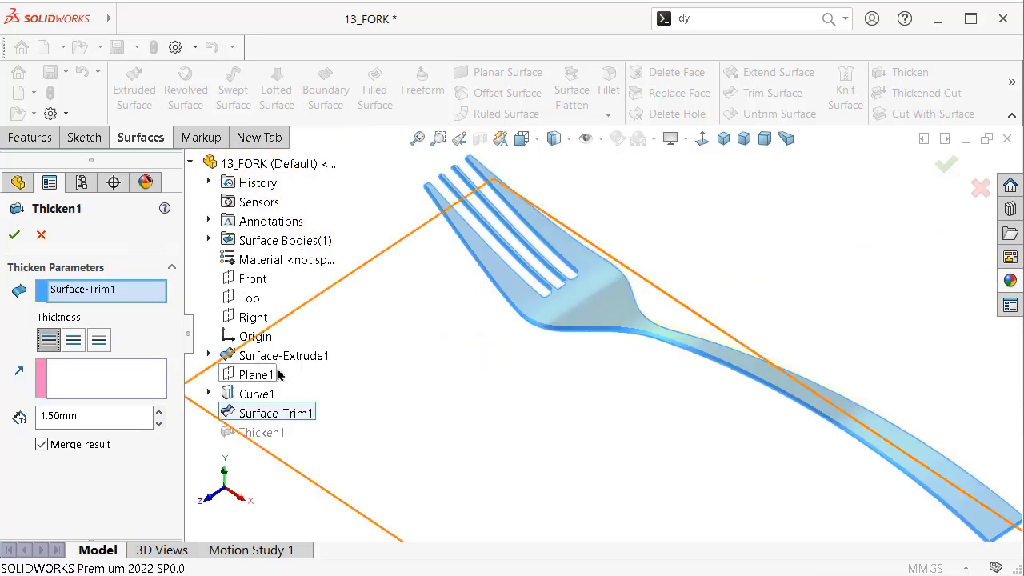
pyautogui.moveTo(492, 342); pyautogui.dragTo(487, 280, button='middle')
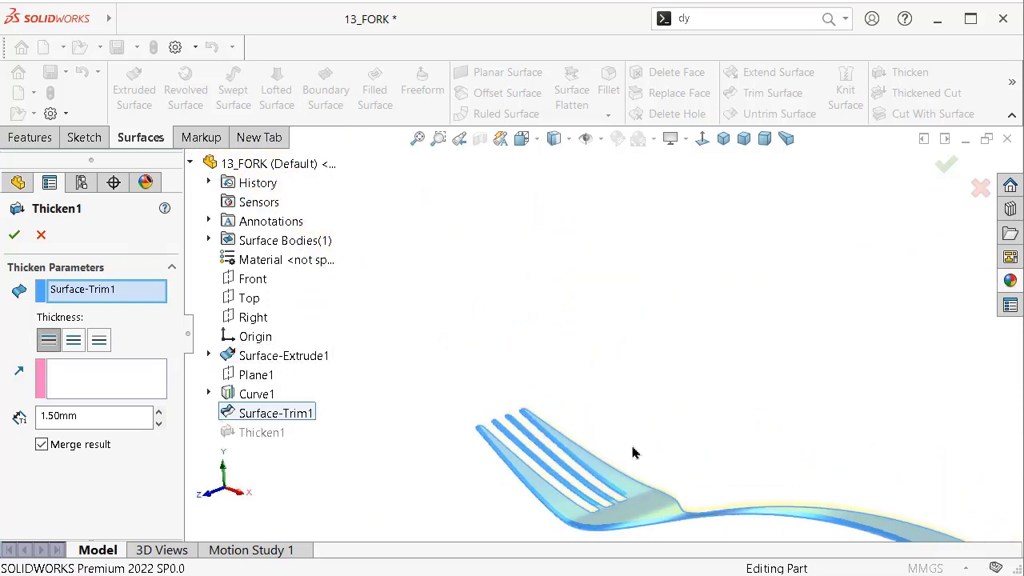
pyautogui.scroll(3, 688, 528)
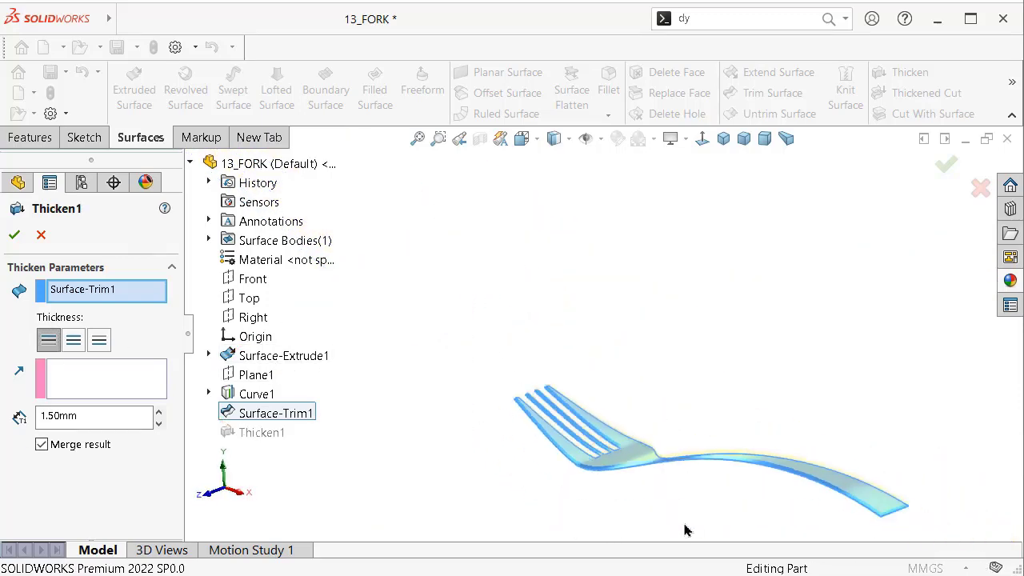
pyautogui.click(940, 168)
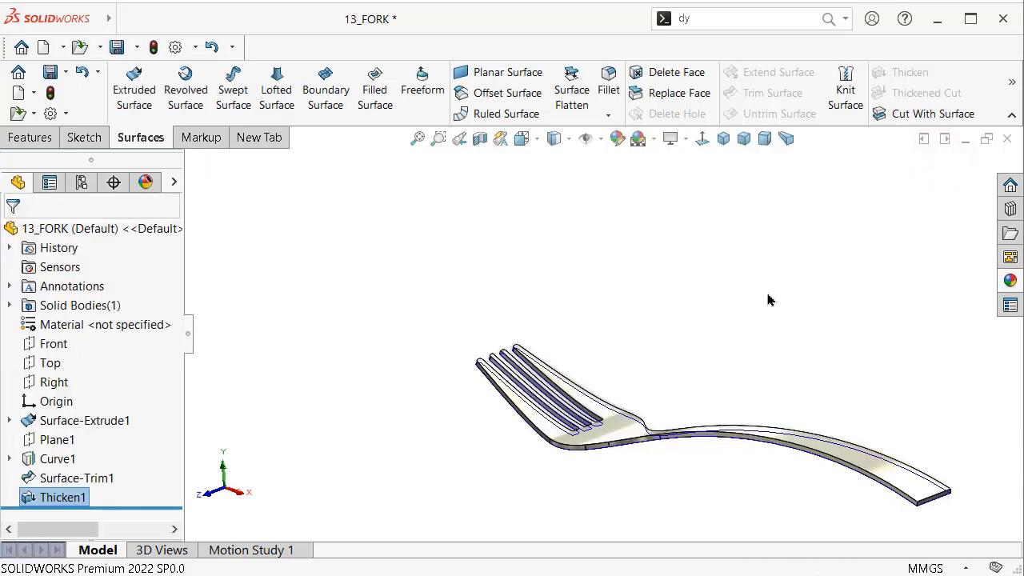
# Step: Fillet the handle end's vertical edge and short top edge with a 5.5 mm radius
pyautogui.moveTo(765, 303)
pyautogui.mouseDown(button='middle')
pyautogui.moveTo(728, 312)
pyautogui.moveTo(689, 290)
pyautogui.moveTo(628, 417)
pyautogui.moveTo(671, 459)
pyautogui.moveTo(610, 336)
pyautogui.mouseUp(button='middle')
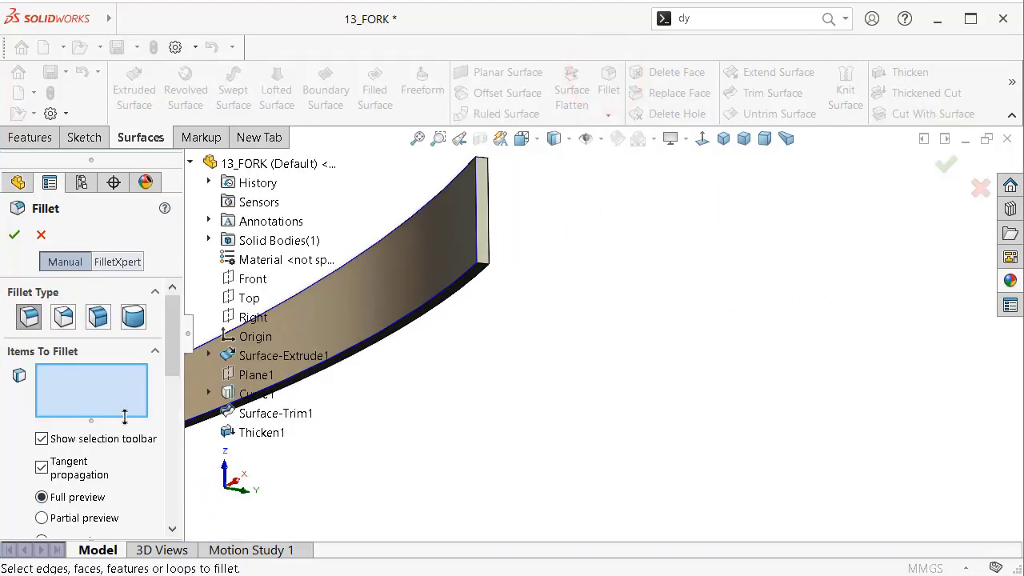
pyautogui.click(171, 376)
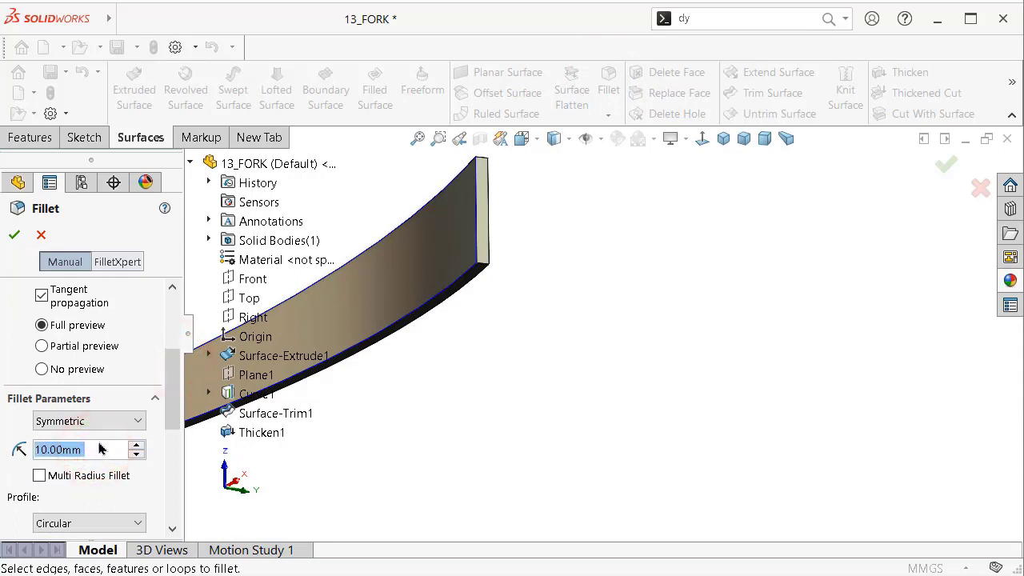
pyautogui.write('5.5')
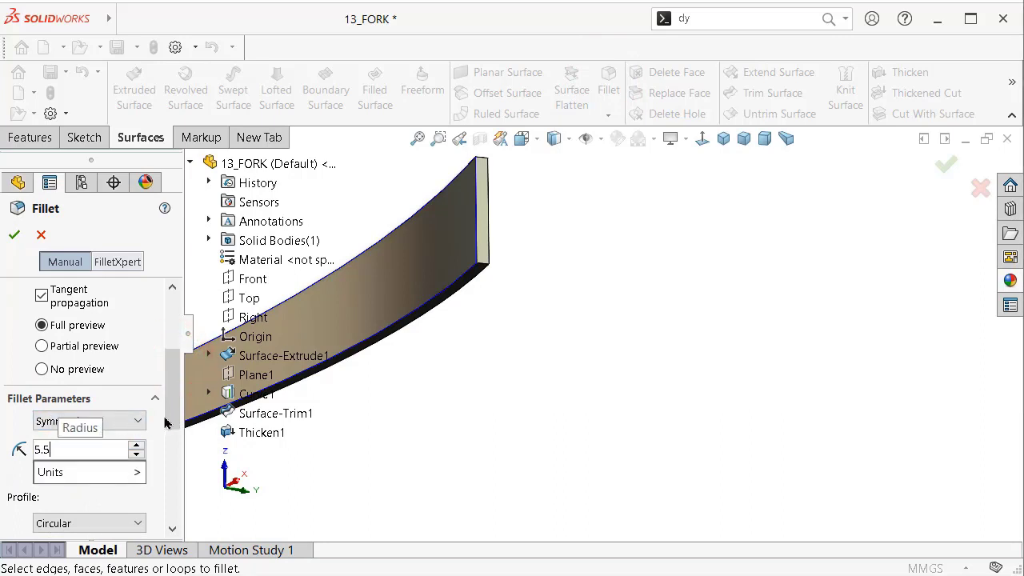
pyautogui.click(483, 267)
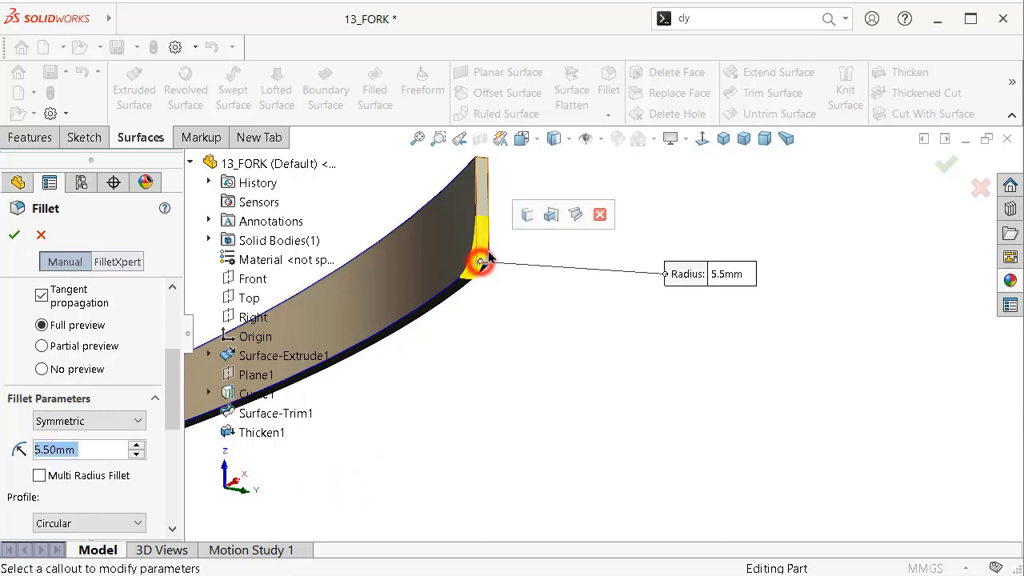
pyautogui.click(483, 161)
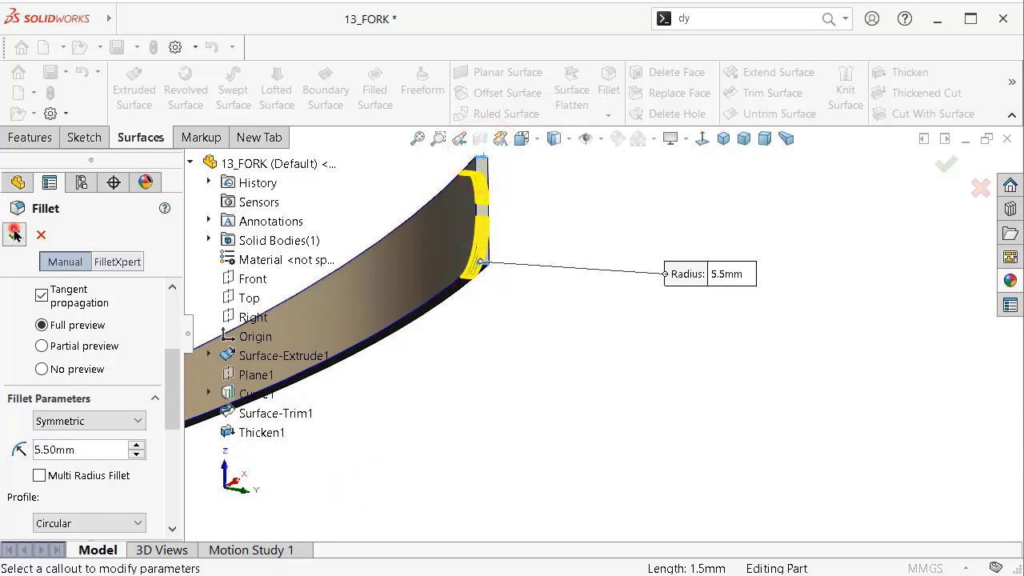
pyautogui.scroll(3, 512, 350)
pyautogui.scroll(2, 582, 372)
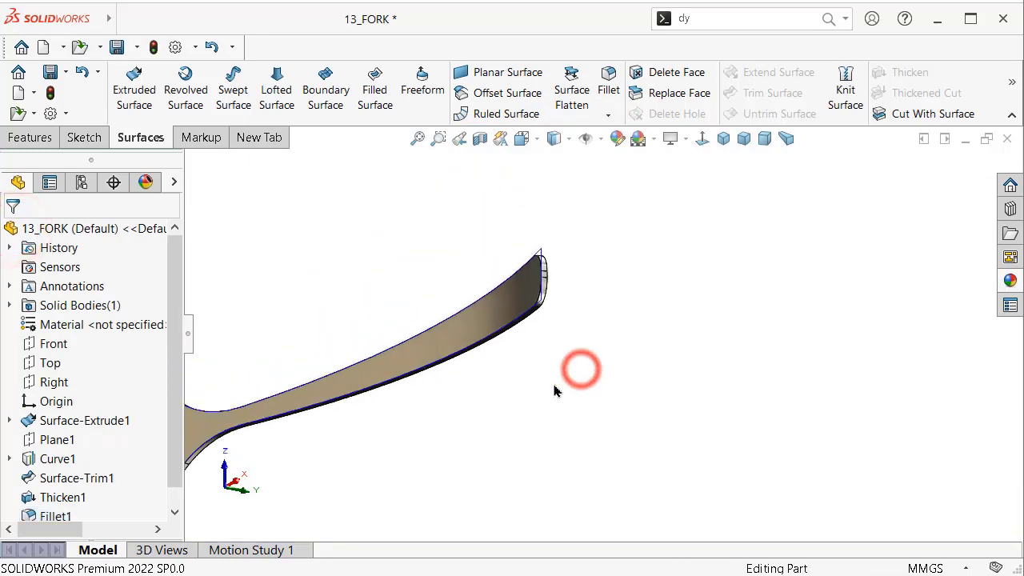
# Step: Rotate the fork flat with tines left and hide the Curve1 outline
pyautogui.press('Left')
pyautogui.press('Left')
pyautogui.press('Left')
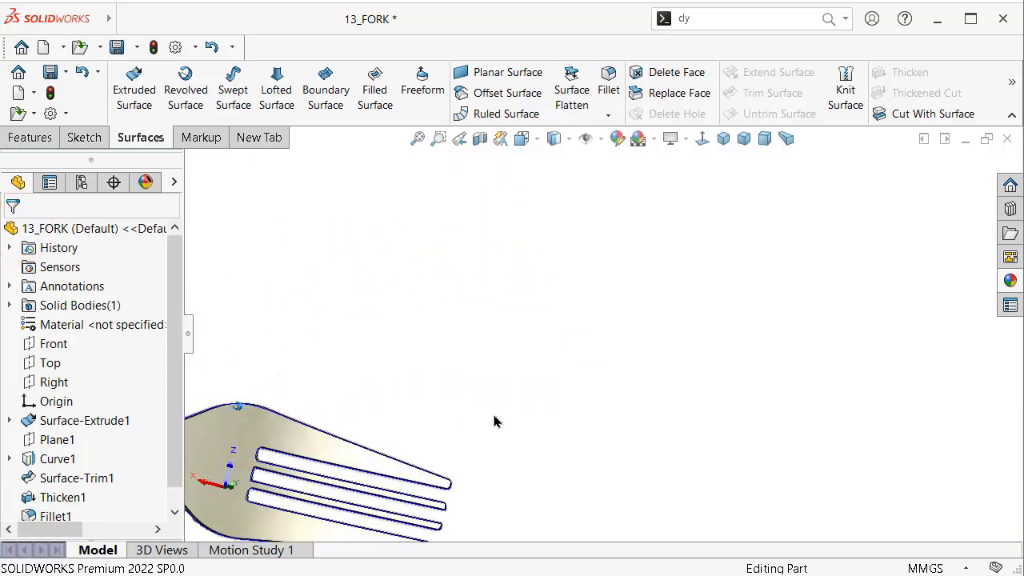
pyautogui.press('Left')
pyautogui.press('Left')
pyautogui.press('Left')
pyautogui.press('Left')
pyautogui.press('Left')
pyautogui.press('Left')
pyautogui.press('Left')
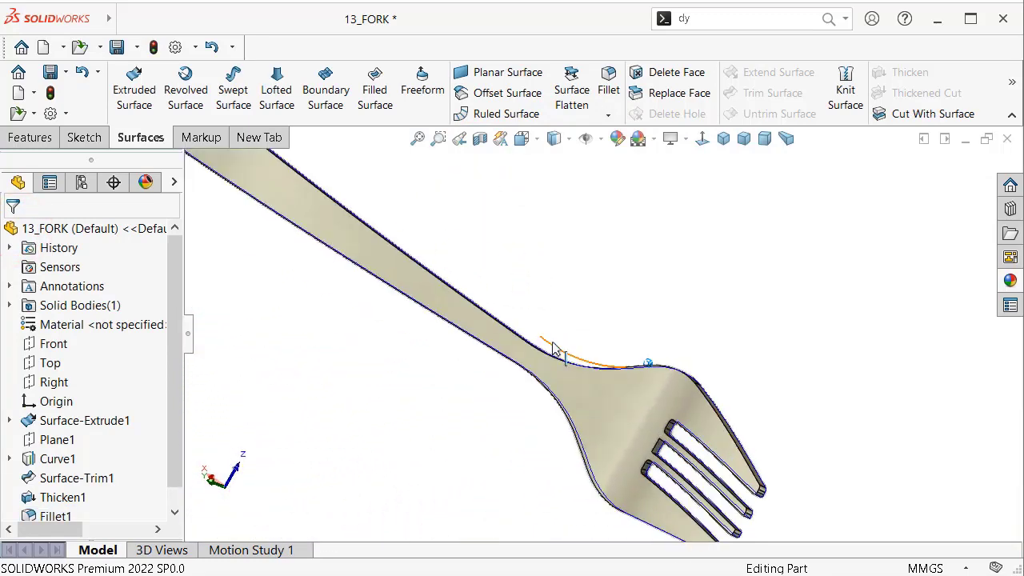
pyautogui.press('Left')
pyautogui.press('Left')
pyautogui.press('Left')
pyautogui.press('Left')
pyautogui.press('Left')
pyautogui.press('Left')
pyautogui.press('Left')
pyautogui.press('Left')
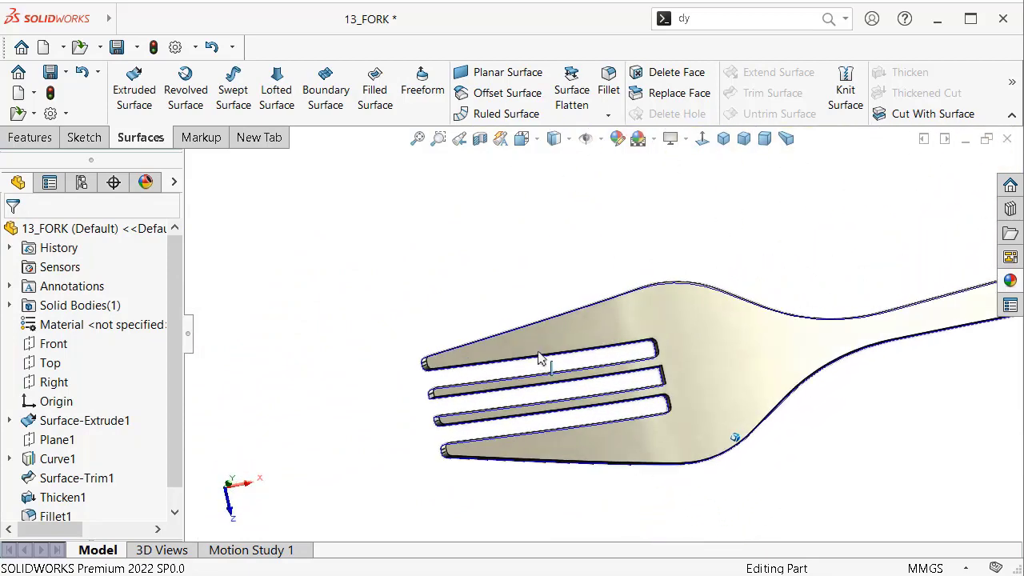
pyautogui.press('Left')
pyautogui.scroll(-3, 665, 339)
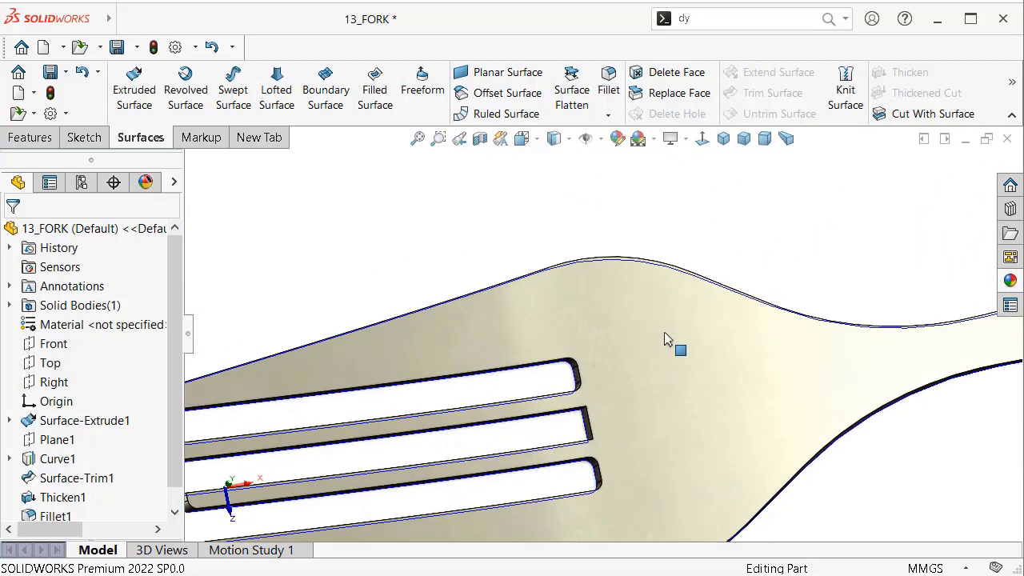
pyautogui.click(642, 264)
pyautogui.click(713, 216)
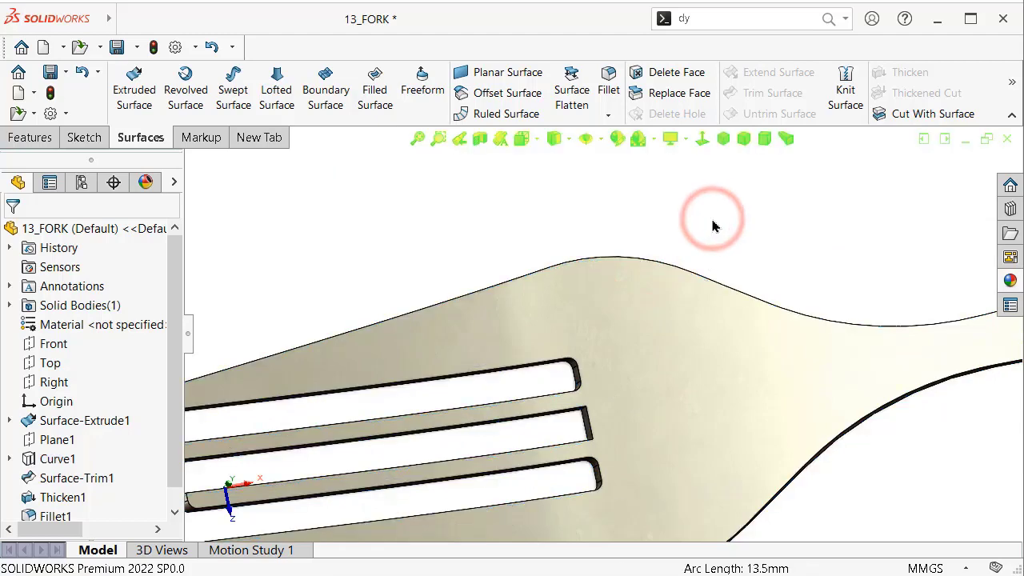
# Step: View the tines from above, display the fork Shaded With Edges, and bring up the Features commands
pyautogui.moveTo(579, 174)
pyautogui.mouseDown(button='middle')
pyautogui.moveTo(570, 158)
pyautogui.moveTo(558, 270)
pyautogui.mouseUp(button='middle')
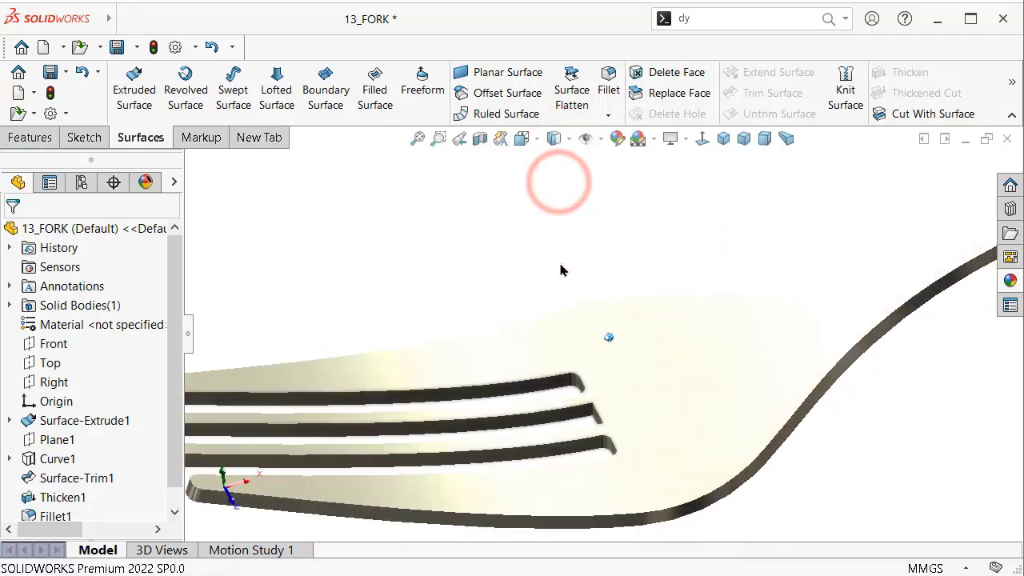
pyautogui.hotkey('ctrl', '5')
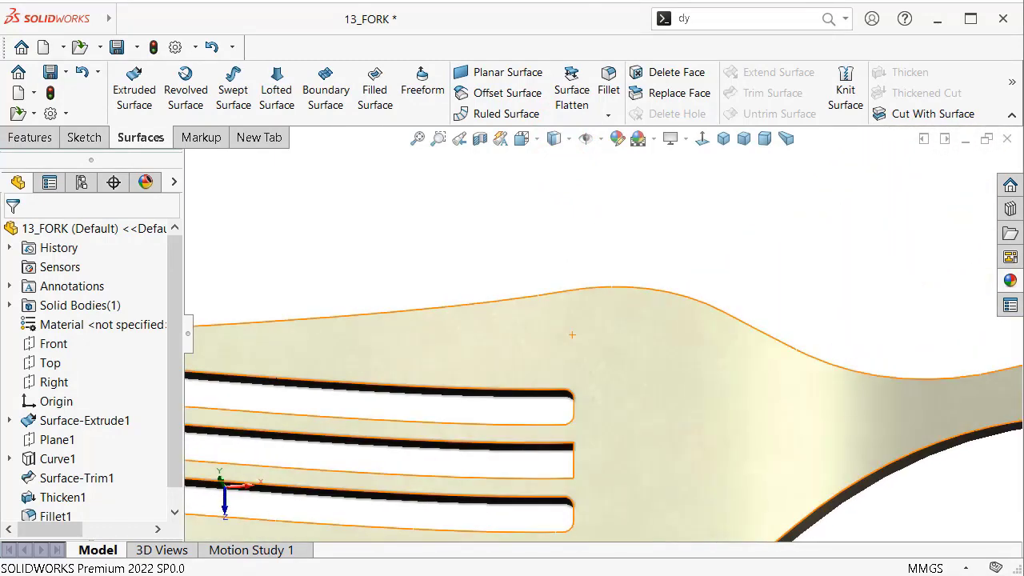
pyautogui.moveTo(552, 237); pyautogui.dragTo(550, 264, button='middle')
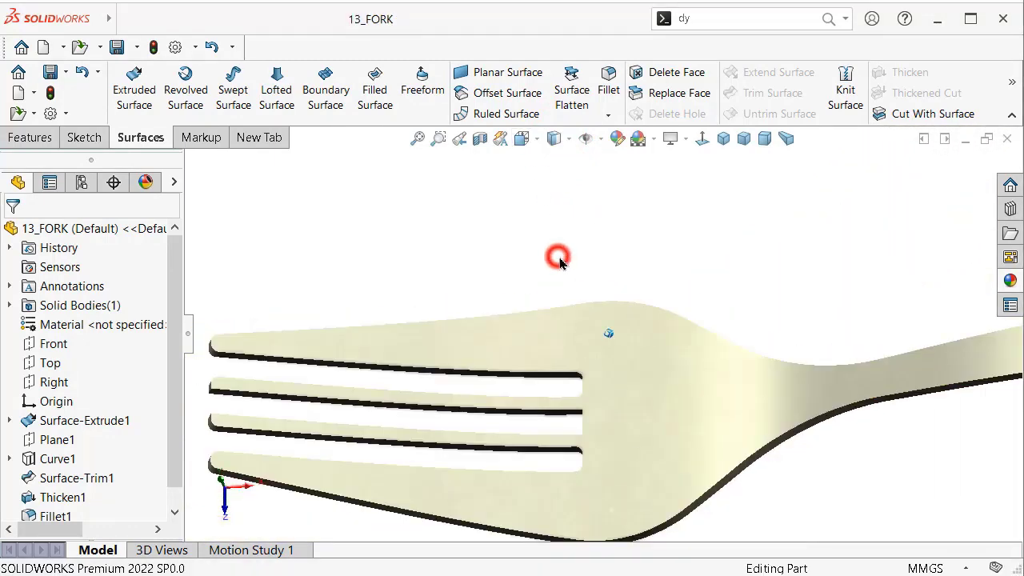
pyautogui.press('Down')
pyautogui.press('Down')
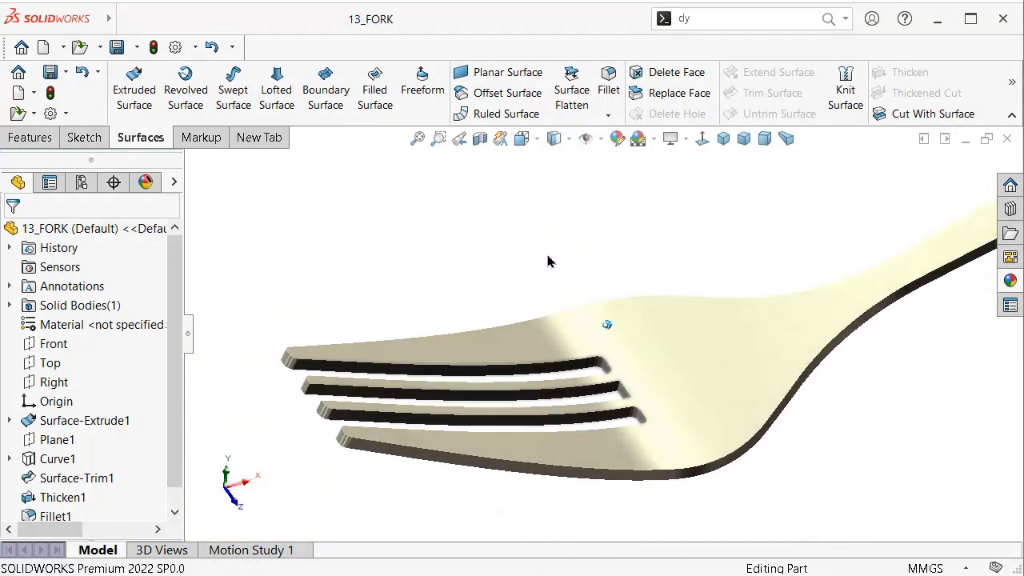
pyautogui.press('Down')
pyautogui.press('Down')
pyautogui.press('Down')
pyautogui.press('Down')
pyautogui.press('Down')
pyautogui.press('Down')
pyautogui.press('Down')
pyautogui.press('Down')
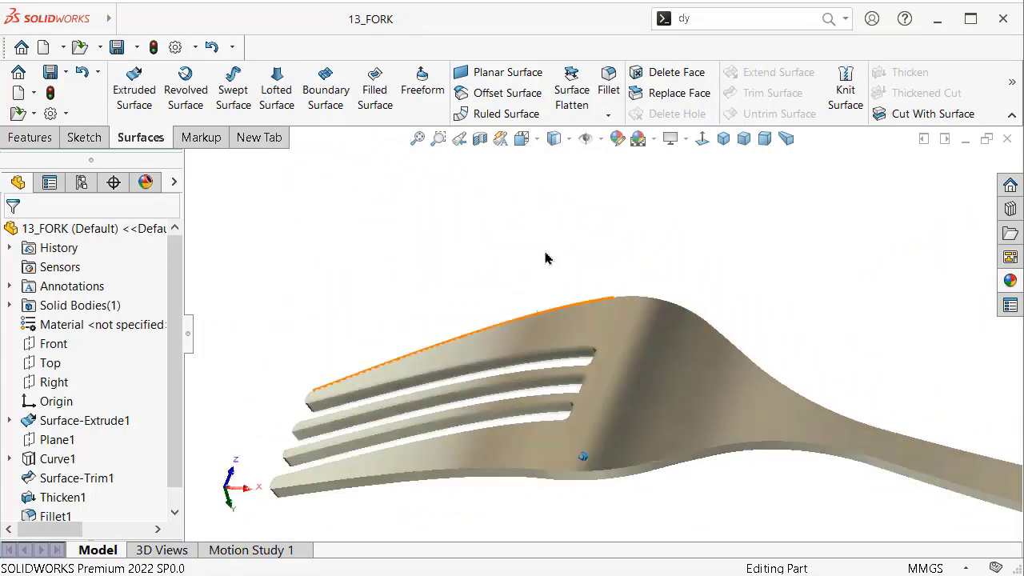
pyautogui.press('Down')
pyautogui.press('Down')
pyautogui.press('Down')
pyautogui.press('Down')
pyautogui.press('Down')
pyautogui.press('Down')
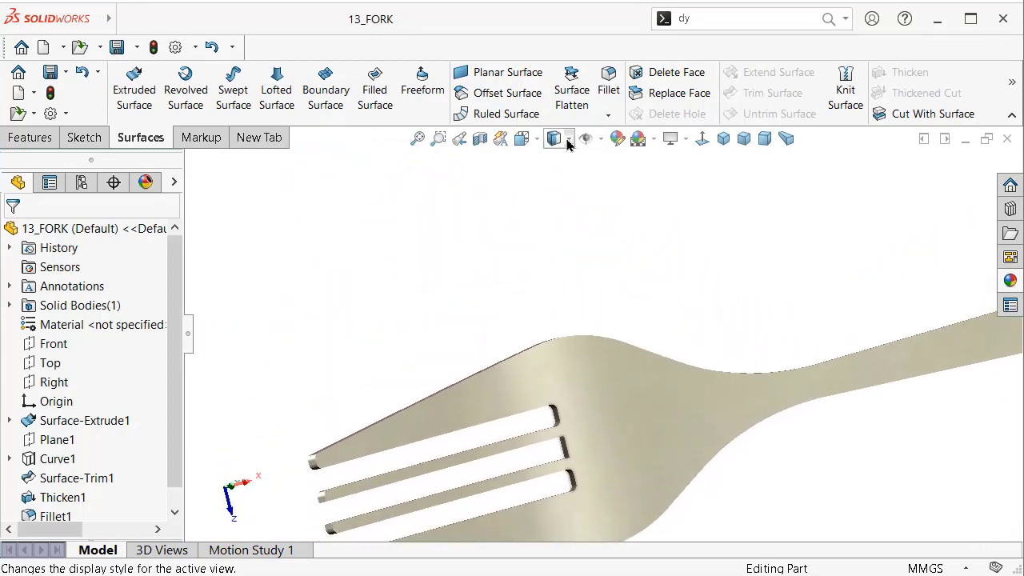
pyautogui.click(556, 161)
pyautogui.scroll(-3, 584, 436)
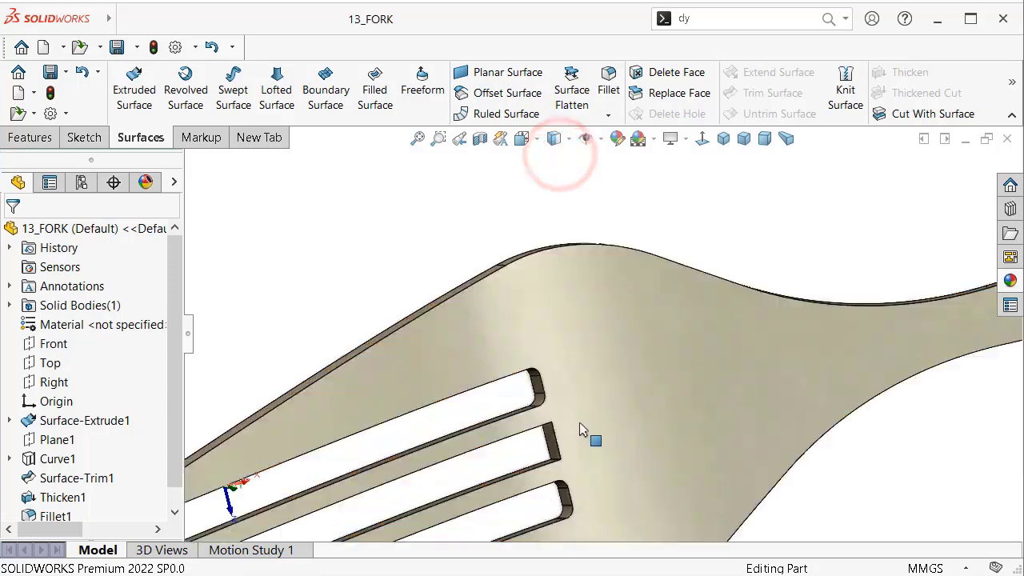
pyautogui.moveTo(559, 483)
pyautogui.mouseDown(button='middle')
pyautogui.moveTo(469, 280)
pyautogui.moveTo(399, 194)
pyautogui.mouseUp(button='middle')
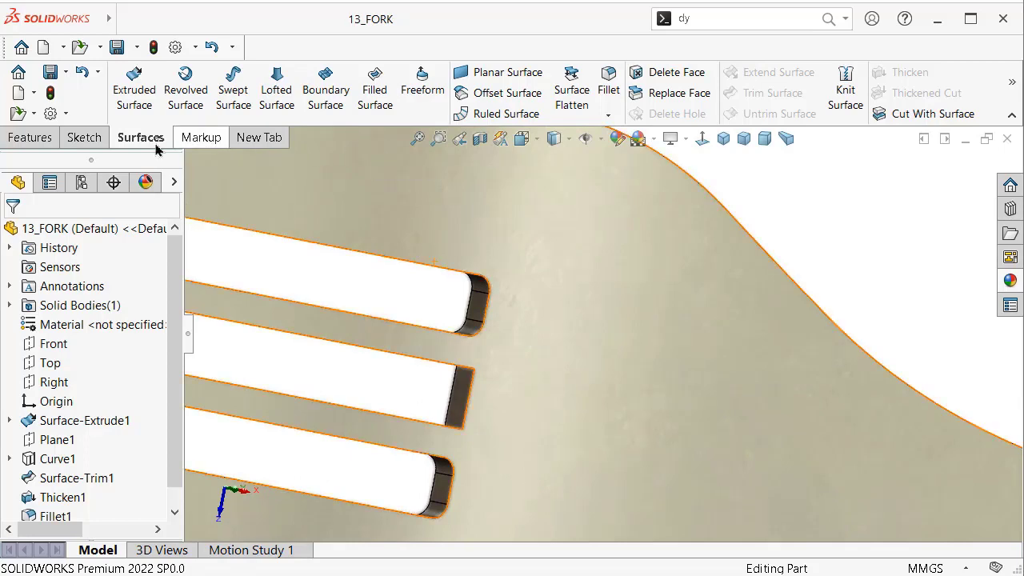
pyautogui.click(29, 137)
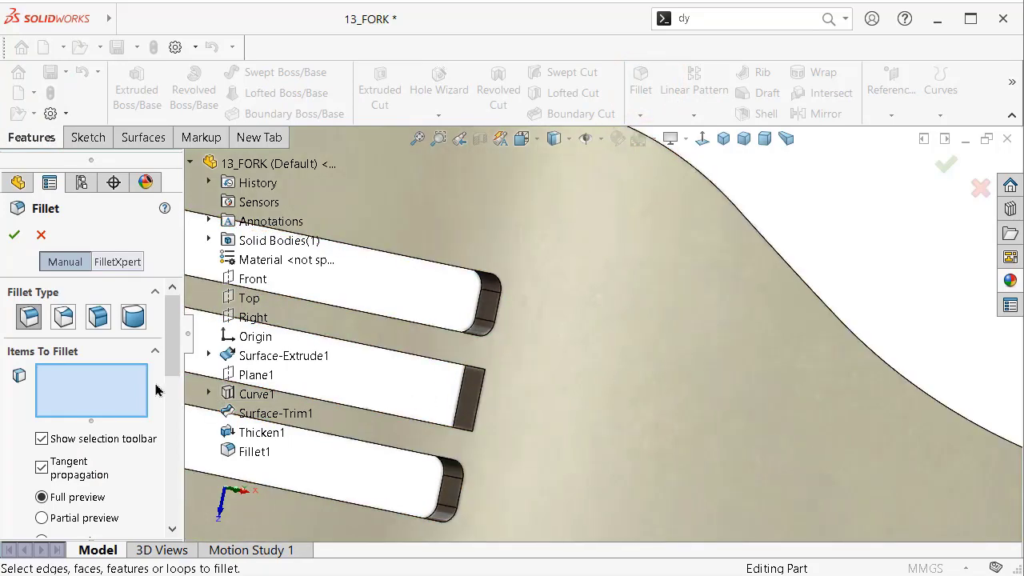
# Step: Pick the slot end edge between the tines for a 0.8 mm fillet and check the preview
pyautogui.moveTo(172, 357); pyautogui.dragTo(171, 406)
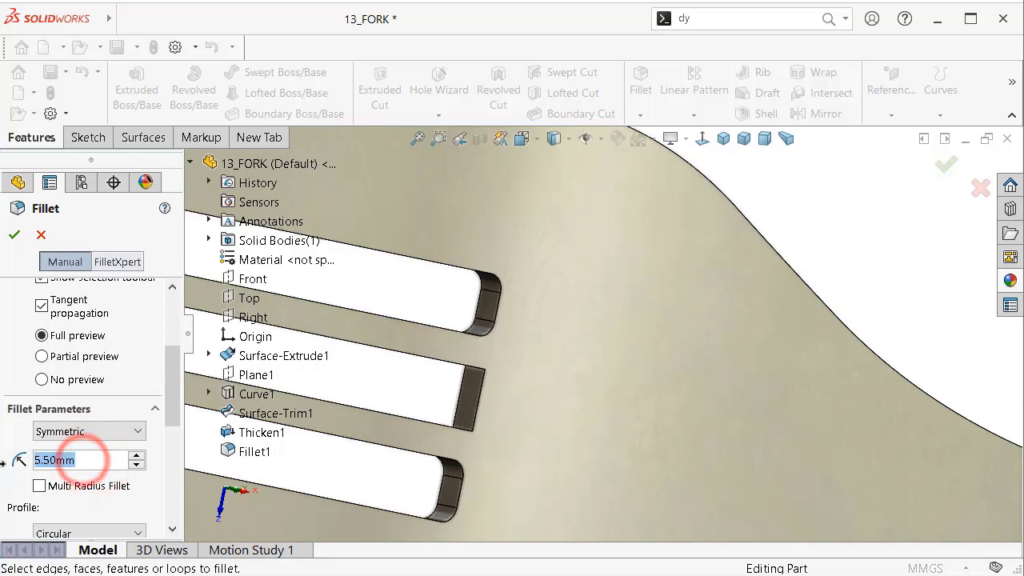
pyautogui.moveTo(478, 400)
pyautogui.mouseDown(button='middle')
pyautogui.moveTo(485, 382)
pyautogui.moveTo(453, 372)
pyautogui.mouseUp(button='middle')
pyautogui.click(476, 374)
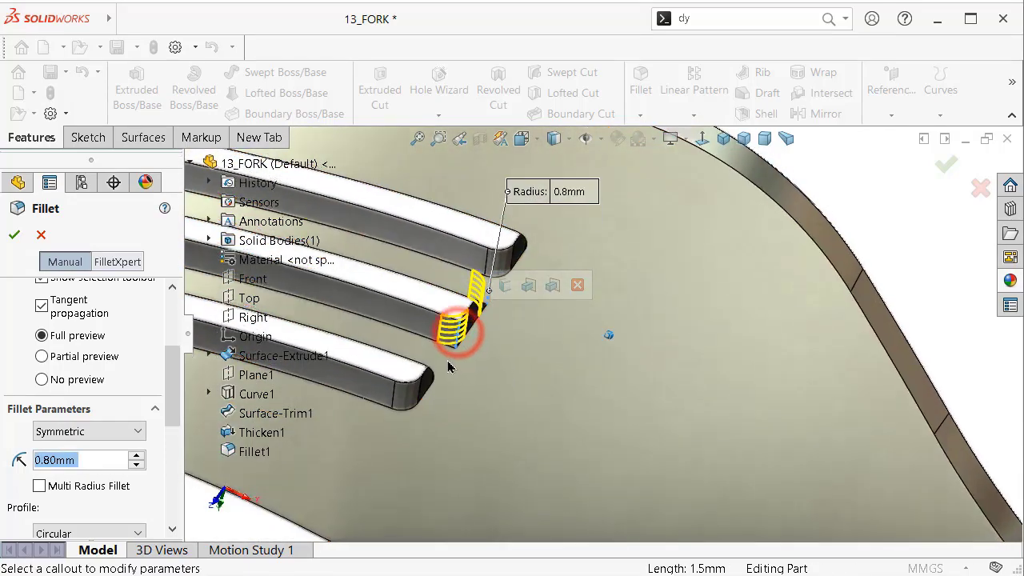
pyautogui.moveTo(445, 365); pyautogui.dragTo(492, 394, button='middle')
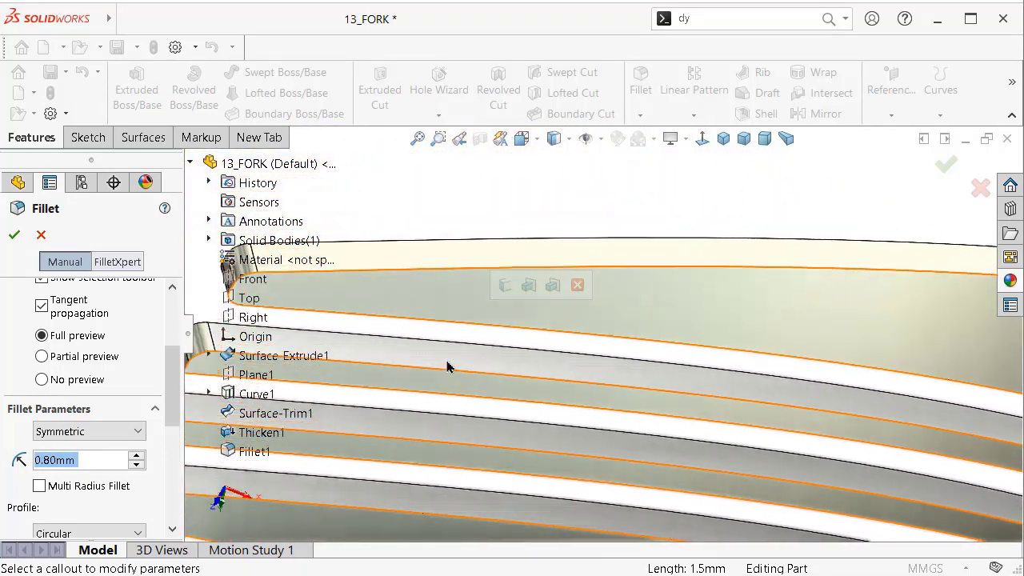
pyautogui.scroll(2, 495, 396)
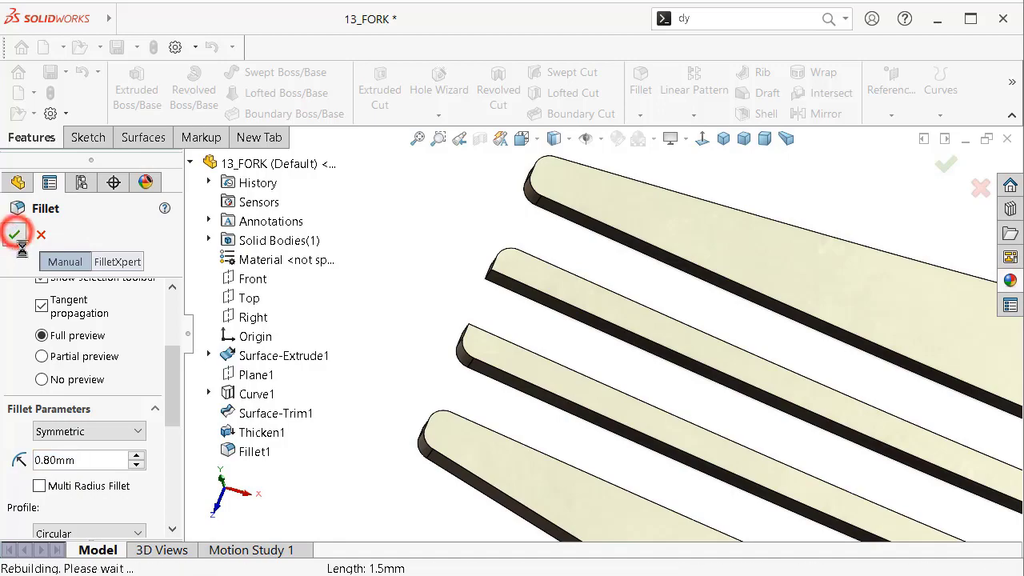
pyautogui.hotkey('ctrl', '1')
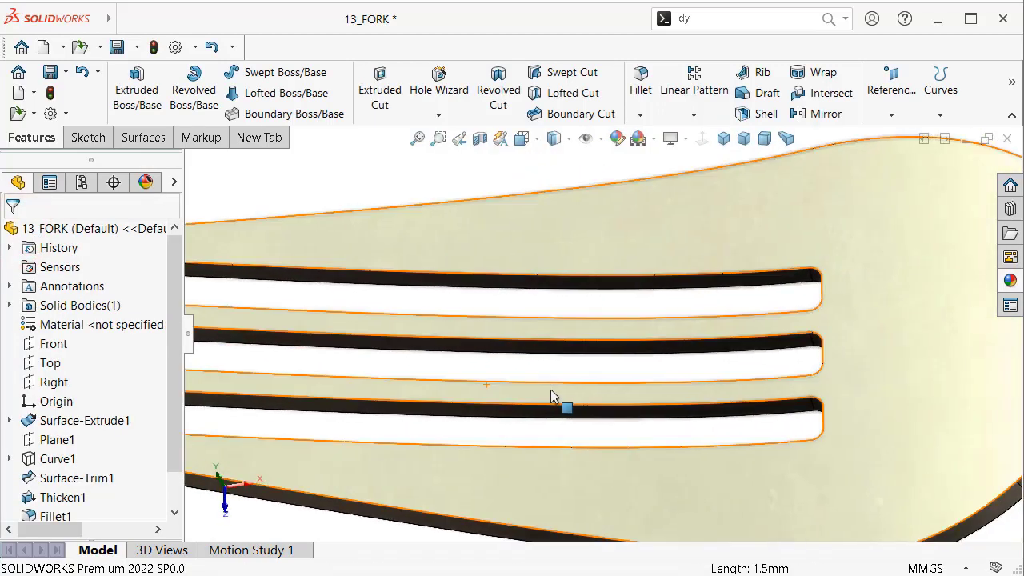
# Step: Select the second and third tine edges and the fork's whole top face for rounding
pyautogui.hotkey('ctrl', '5')
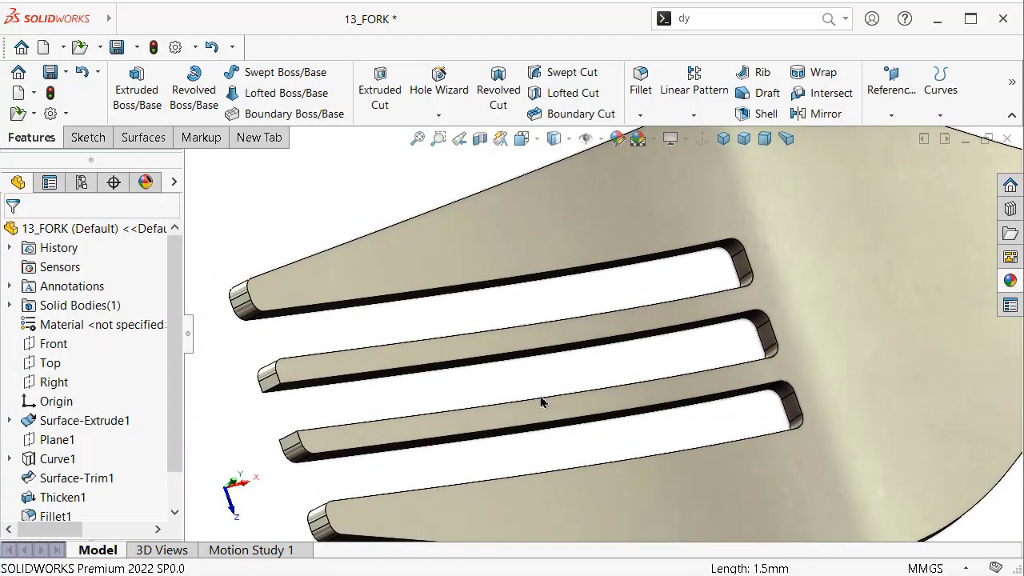
pyautogui.scroll(-5, 541, 402)
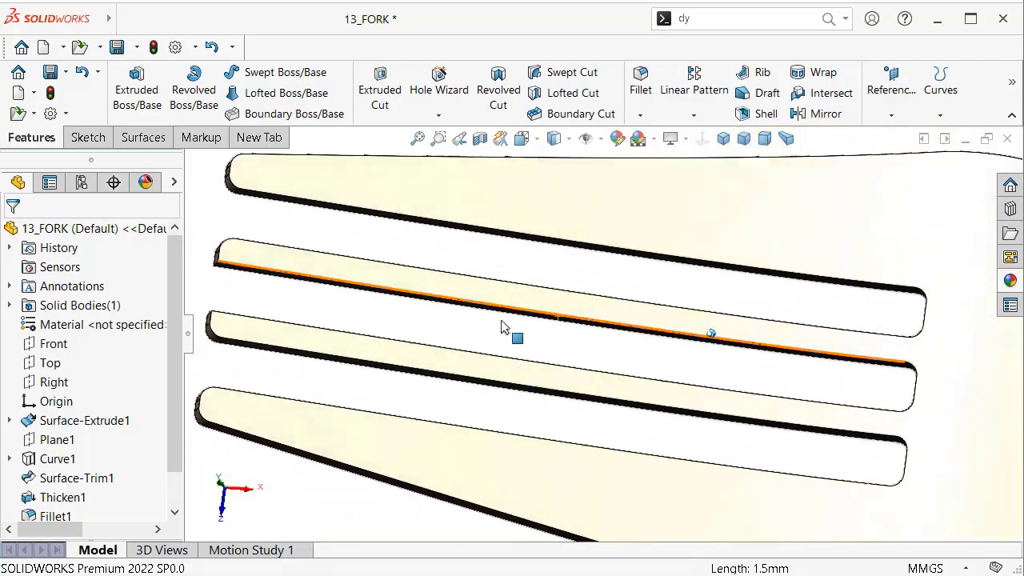
pyautogui.scroll(-3, 504, 328)
pyautogui.scroll(-2, 612, 167)
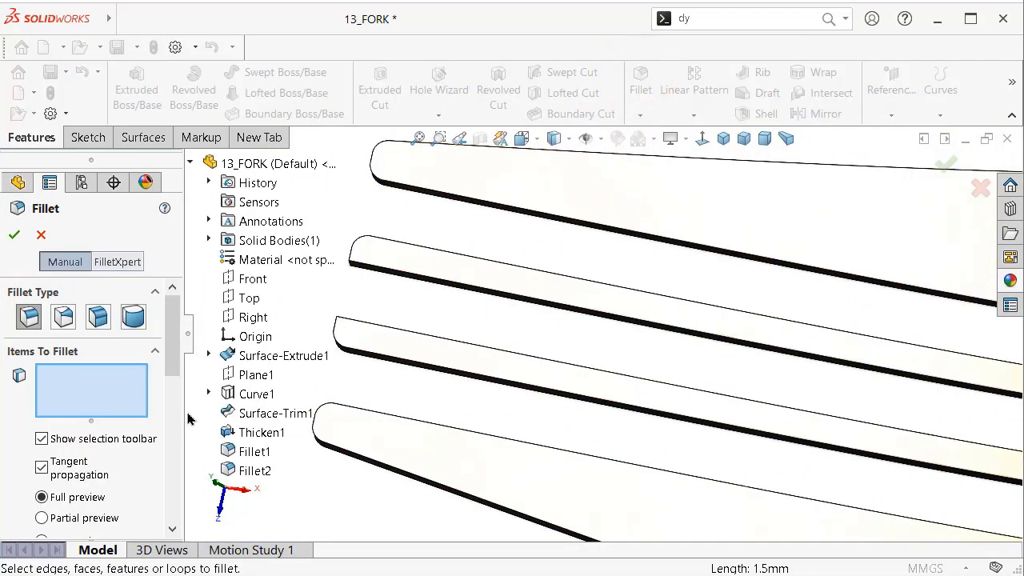
pyautogui.moveTo(170, 354); pyautogui.dragTo(170, 407)
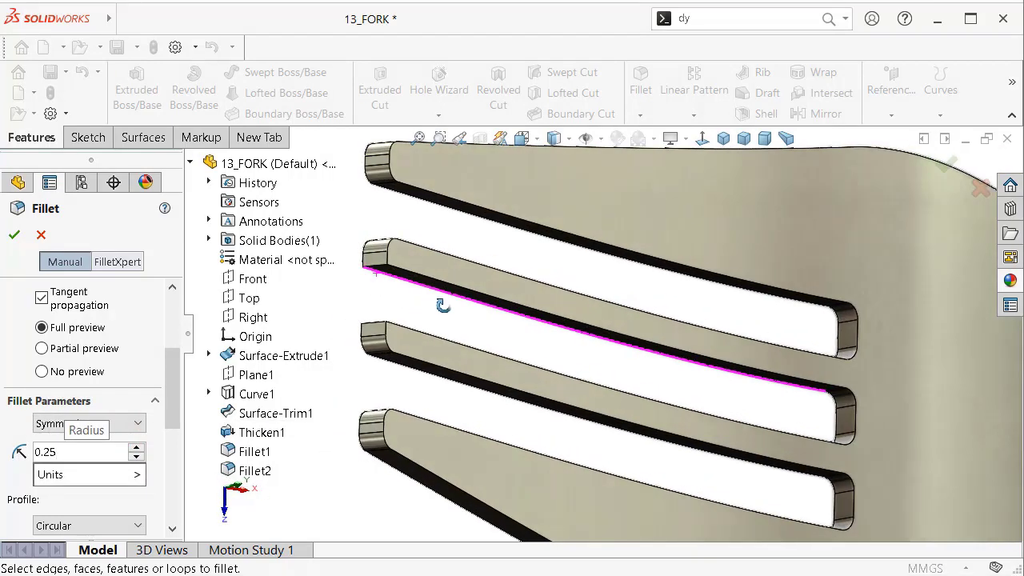
pyautogui.scroll(-3, 437, 308)
pyautogui.scroll(-2, 480, 288)
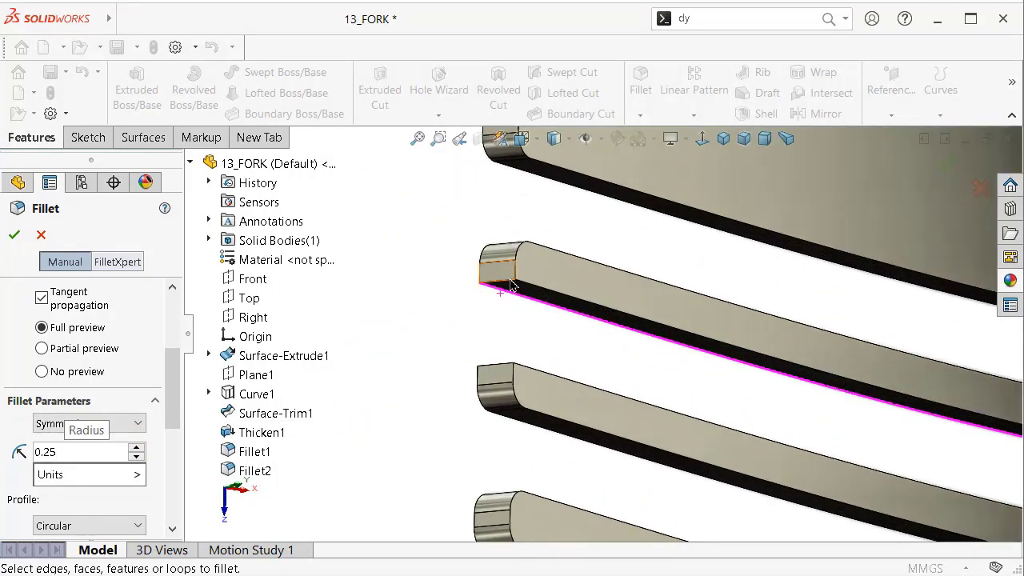
pyautogui.click(510, 284)
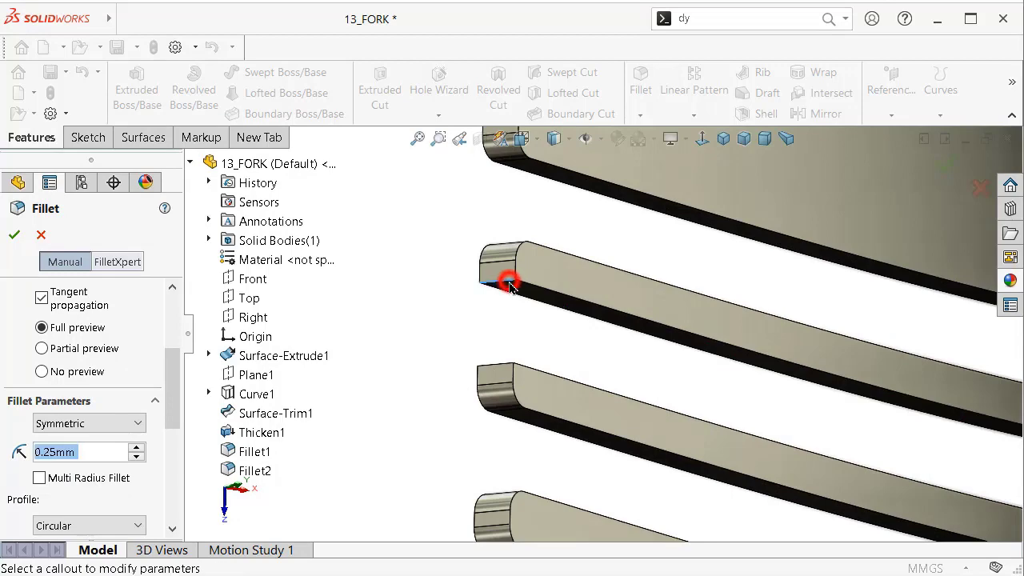
pyautogui.click(507, 368)
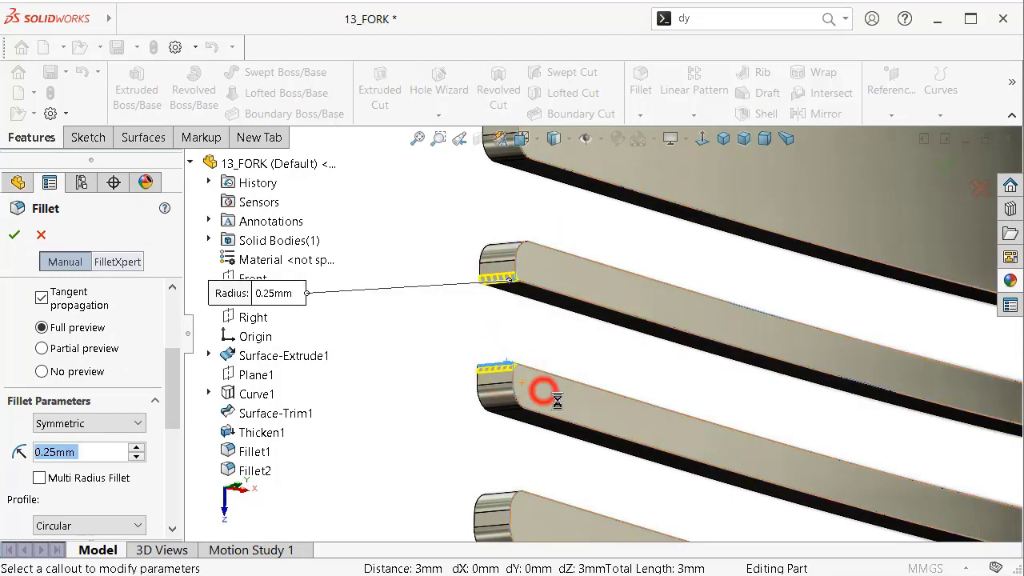
pyautogui.click(595, 392)
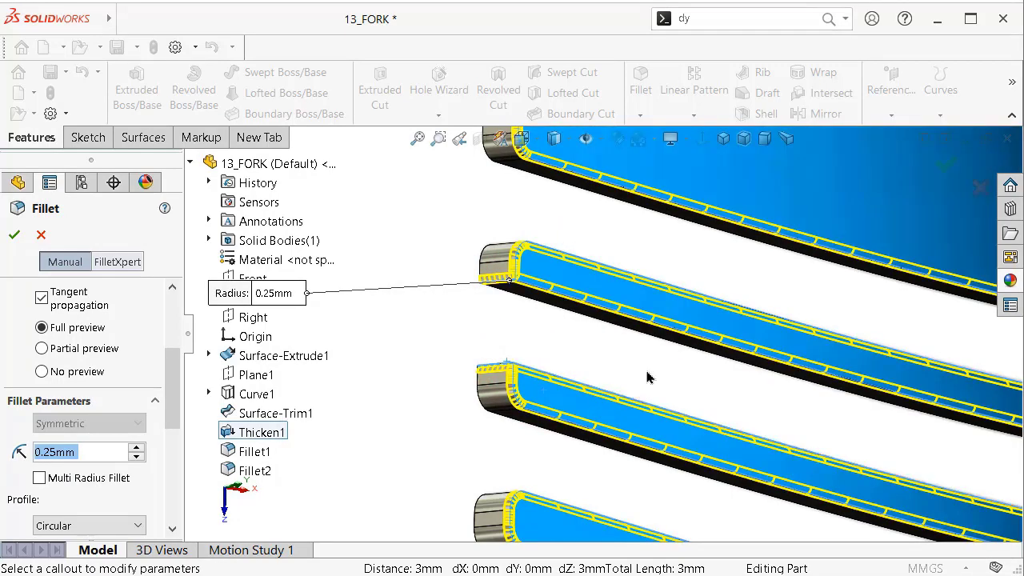
# Step: Tilt the fork and add more tine edges to the fillet selection
pyautogui.scroll(2, 648, 378)
pyautogui.scroll(1, 669, 372)
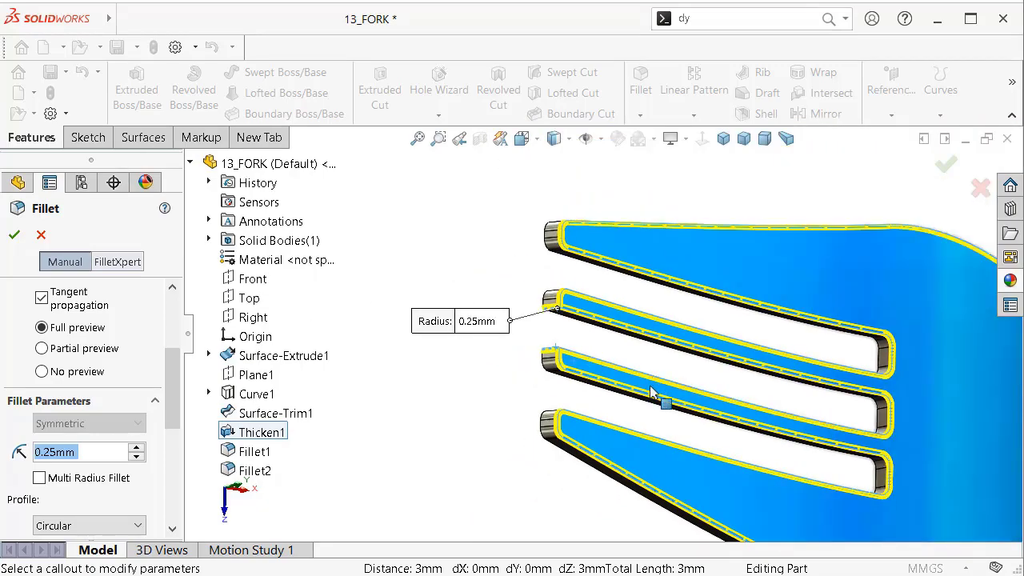
pyautogui.press('Down')
pyautogui.press('Down')
pyautogui.press('Down')
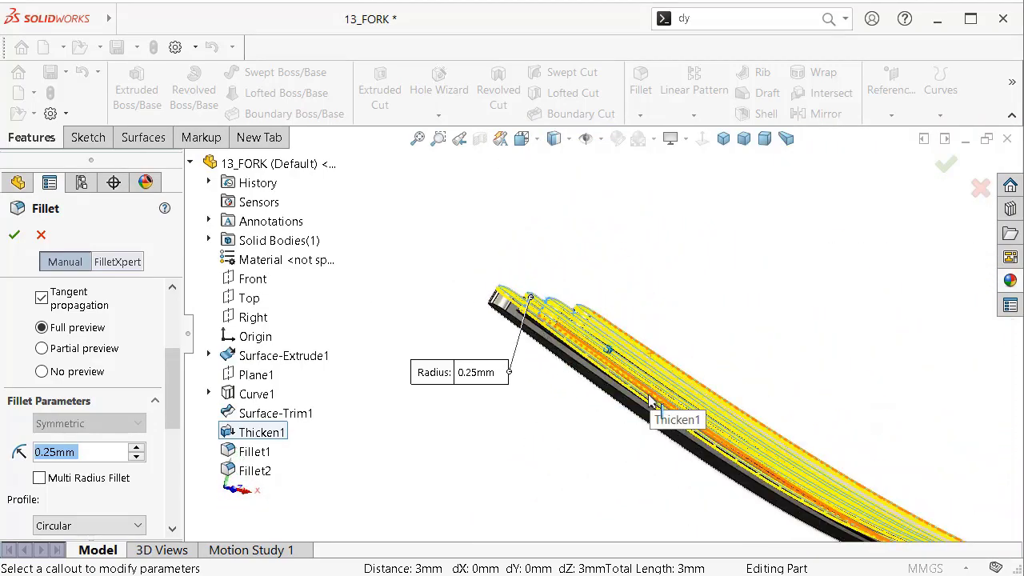
pyautogui.press('Down')
pyautogui.press('Down')
pyautogui.press('Down')
pyautogui.press('Down')
pyautogui.click(779, 324)
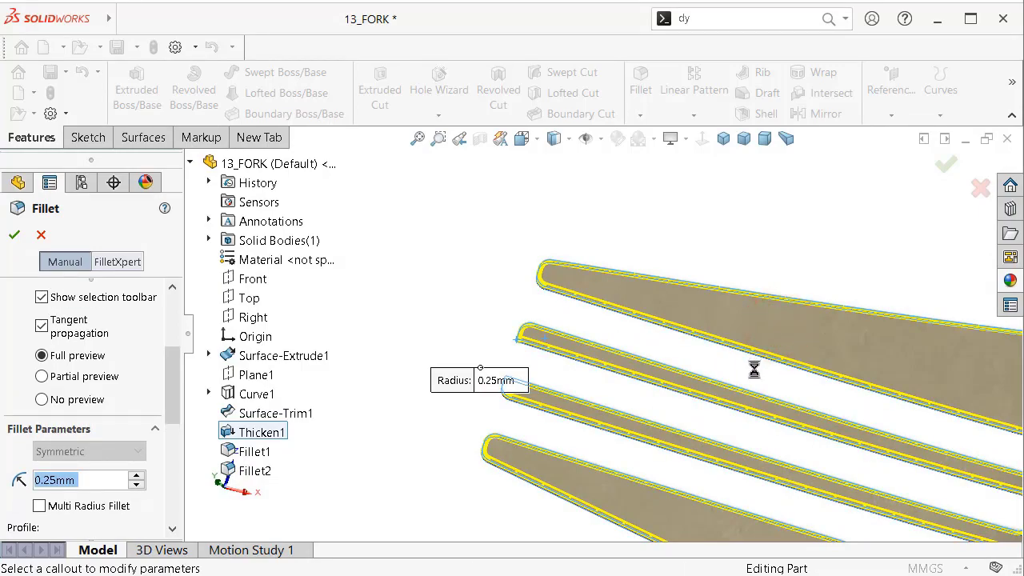
pyautogui.press('Down')
pyautogui.press('Down')
pyautogui.press('Down')
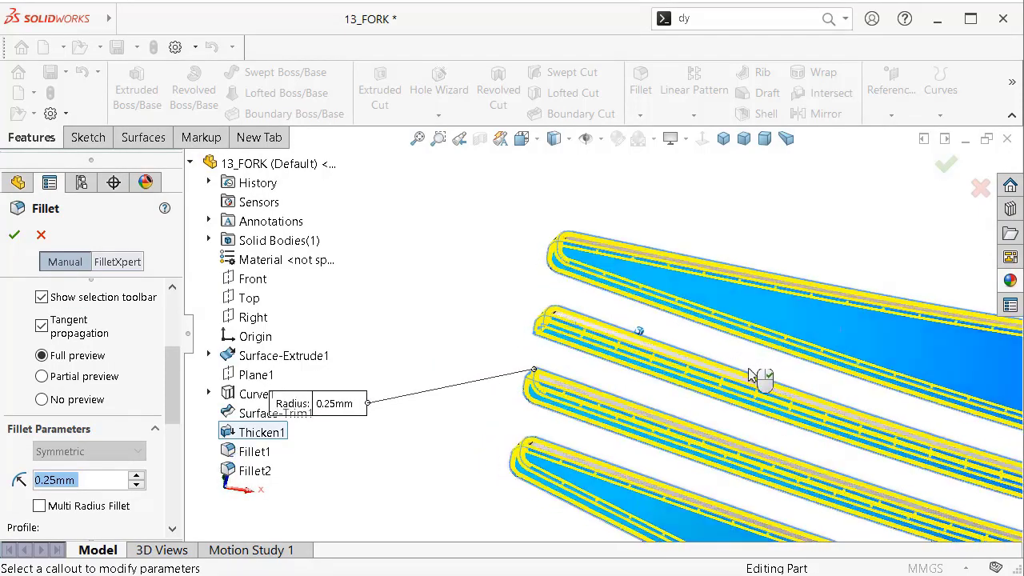
pyautogui.press('Down')
pyautogui.press('Down')
pyautogui.press('Down')
pyautogui.press('Down')
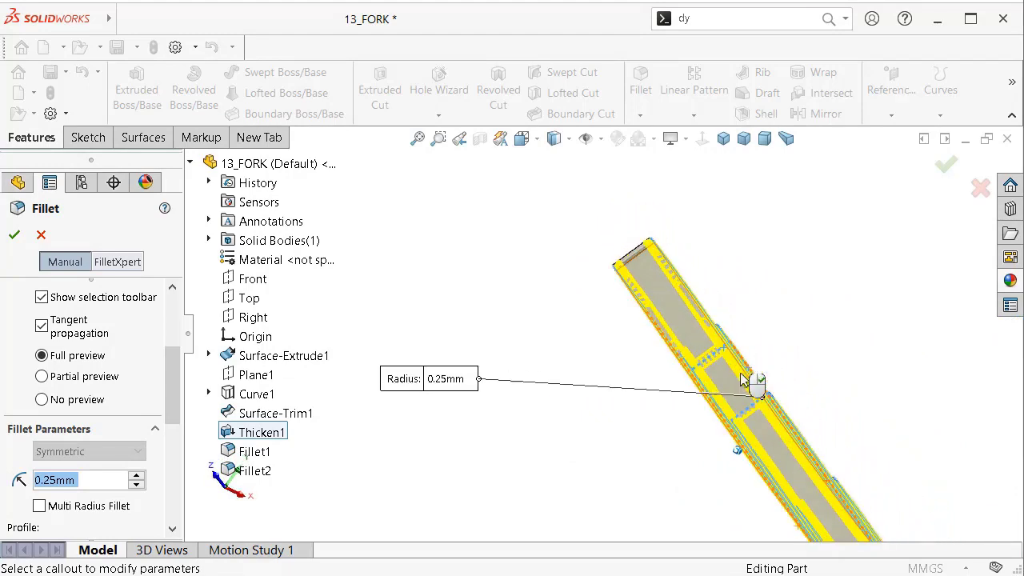
pyautogui.press('Down')
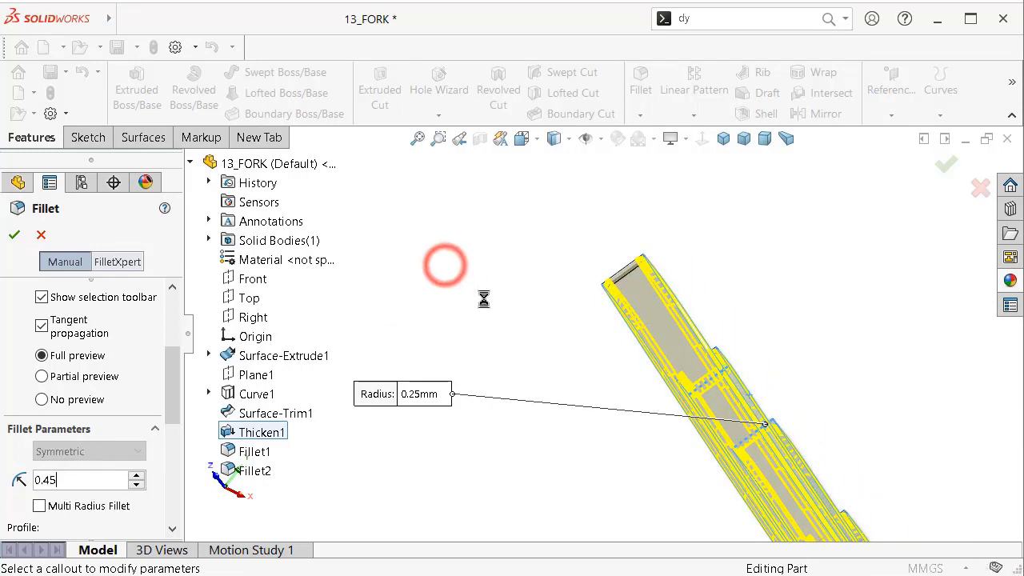
# Step: Set the fillet radius to 0.45 mm, check it from several angles, and confirm
pyautogui.press('Return')
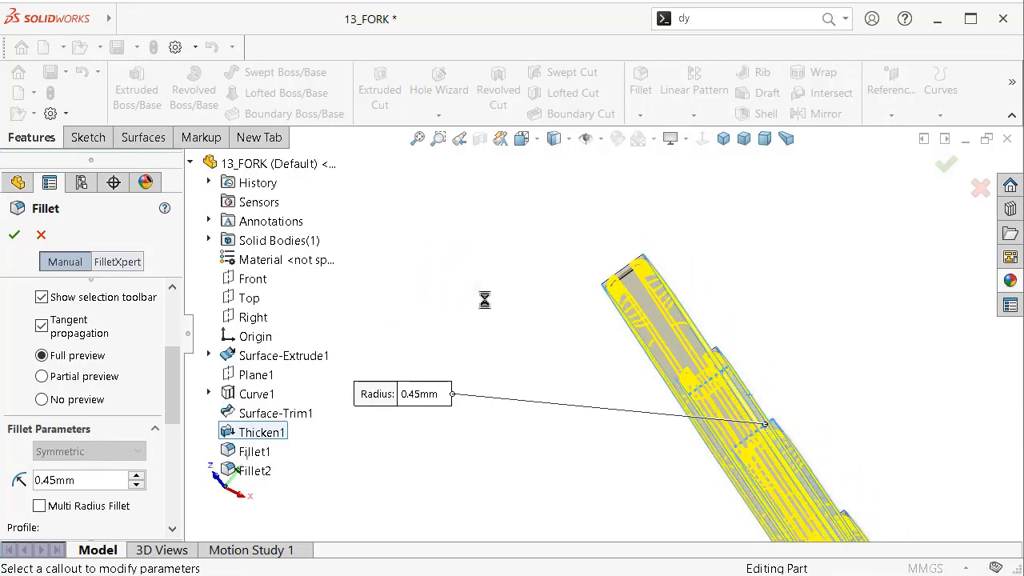
pyautogui.moveTo(774, 369); pyautogui.dragTo(722, 406, button='middle')
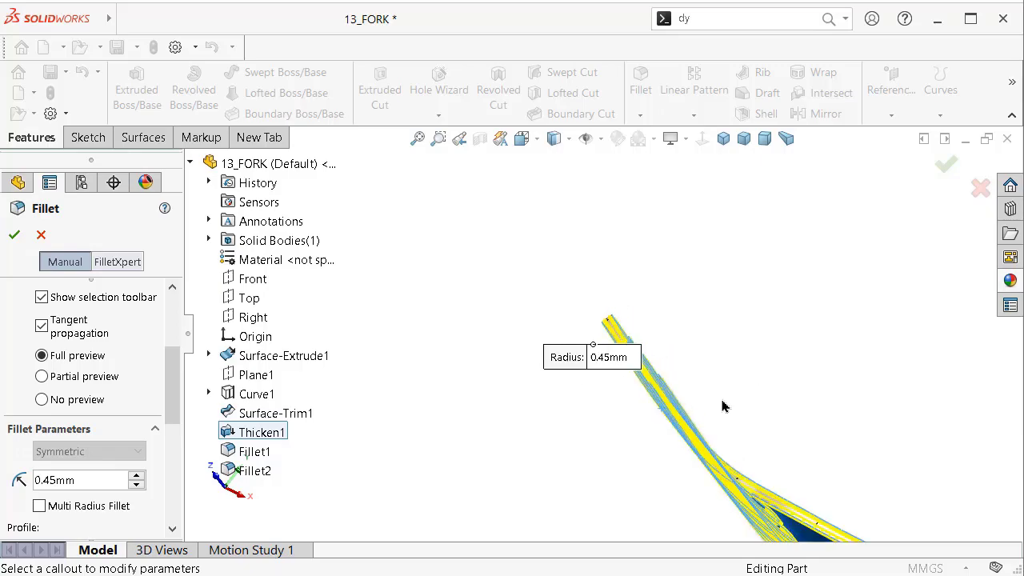
pyautogui.press('Up')
pyautogui.press('Up')
pyautogui.press('Up')
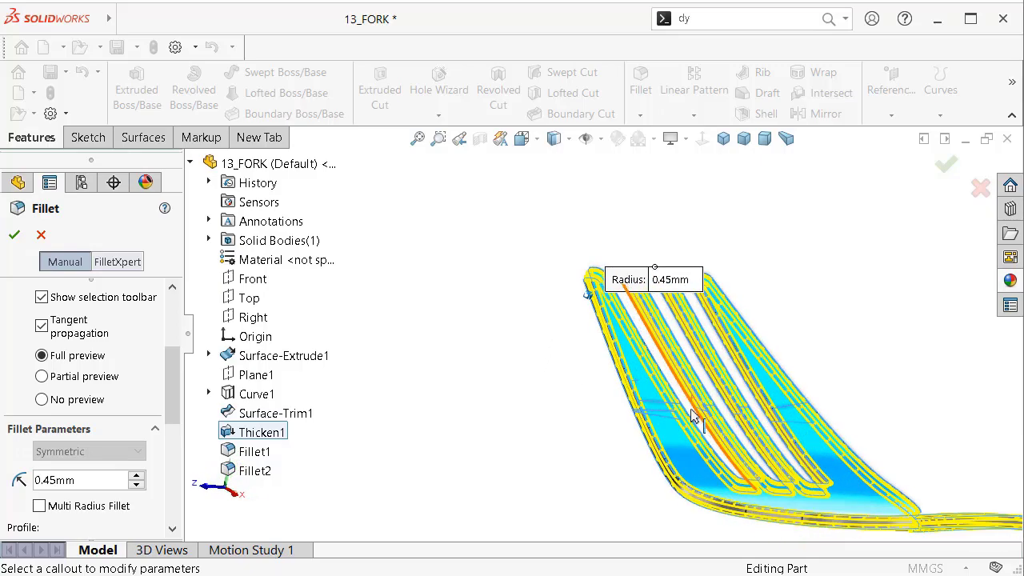
pyautogui.press('Up')
pyautogui.press('Up')
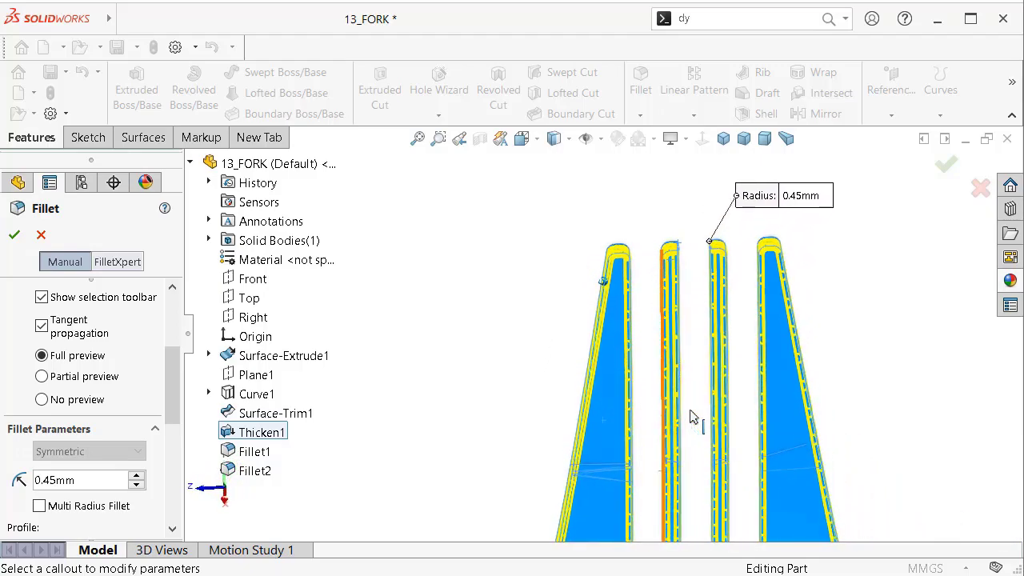
pyautogui.press('Up')
pyautogui.press('Up')
pyautogui.press('Up')
pyautogui.press('Up')
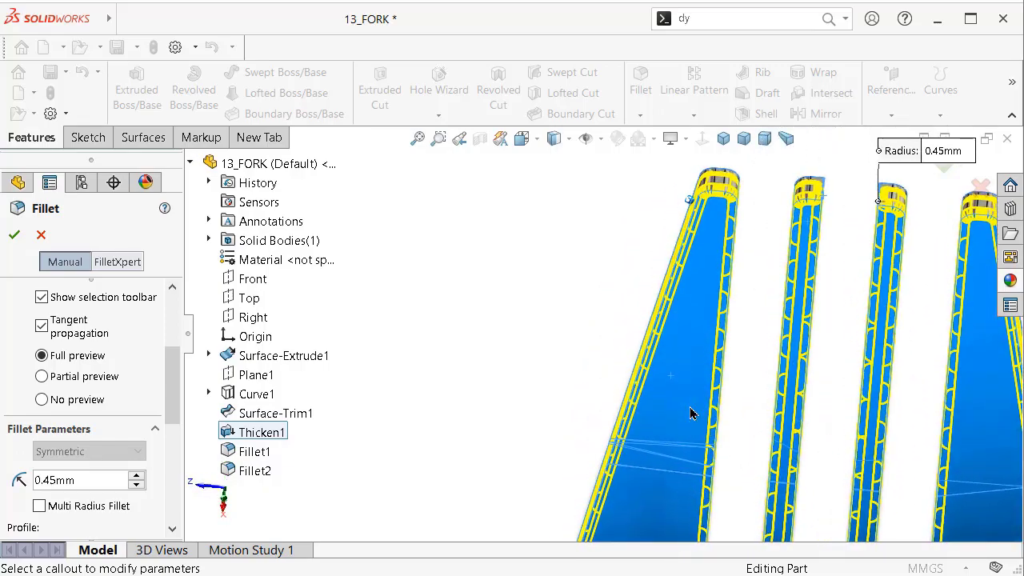
pyautogui.press('Up')
pyautogui.press('Up')
pyautogui.press('Up')
pyautogui.press('Up')
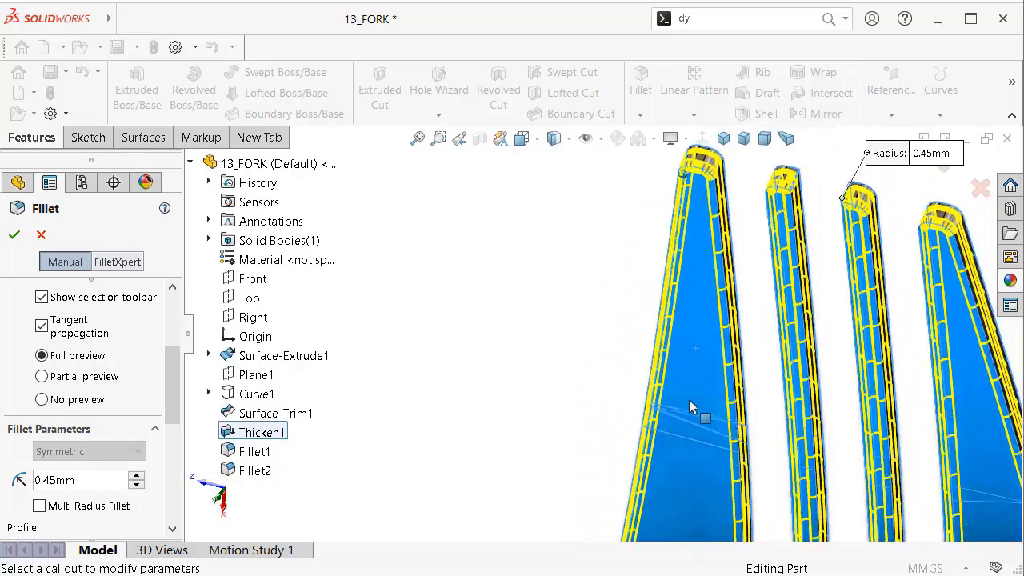
pyautogui.press('Up')
pyautogui.press('Up')
pyautogui.press('Left')
pyautogui.press('Left')
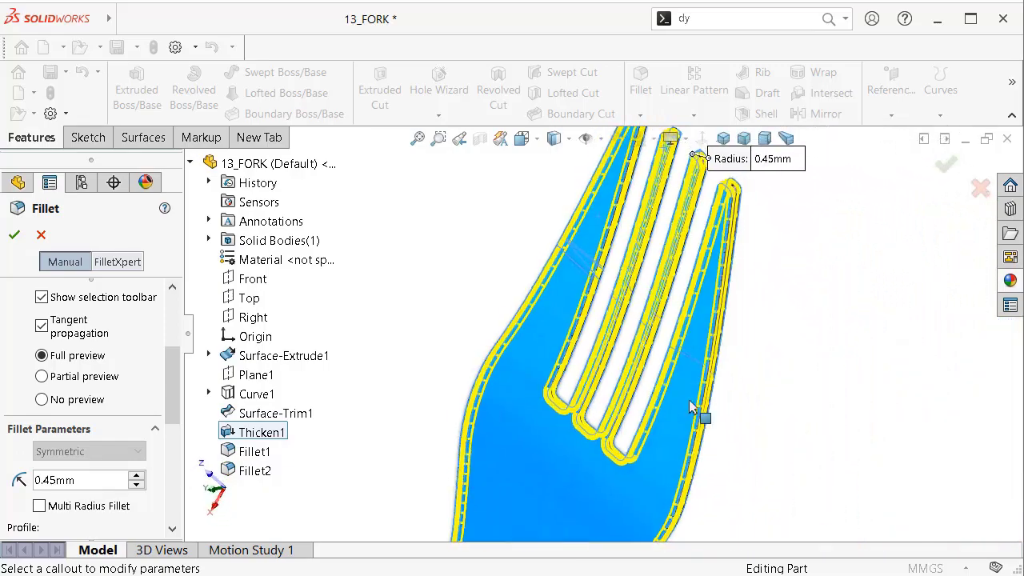
pyautogui.press('Left')
pyautogui.press('Left')
pyautogui.press('Left')
pyautogui.press('Left')
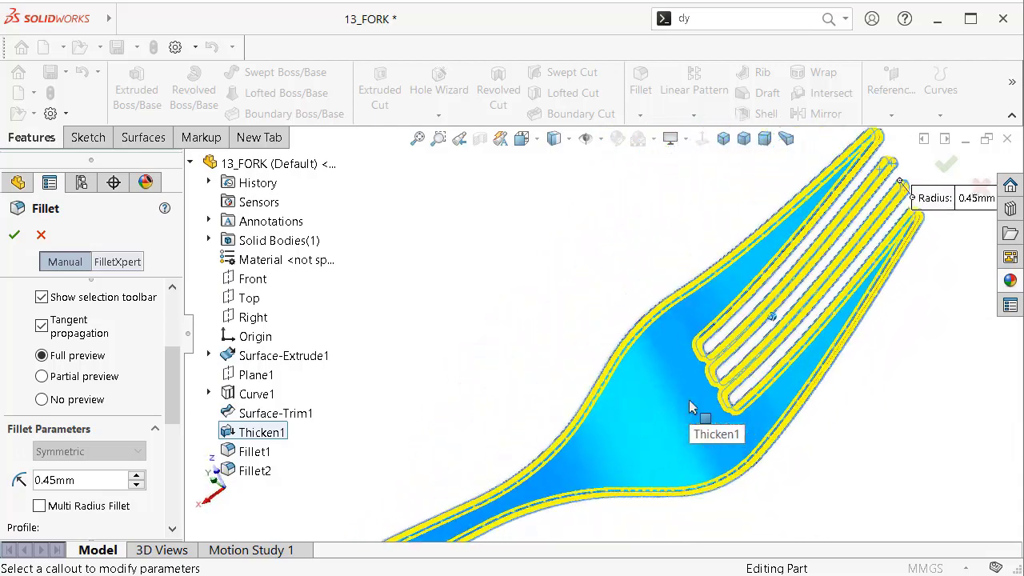
pyautogui.press('Left')
pyautogui.press('Left')
pyautogui.press('Left')
pyautogui.press('Left')
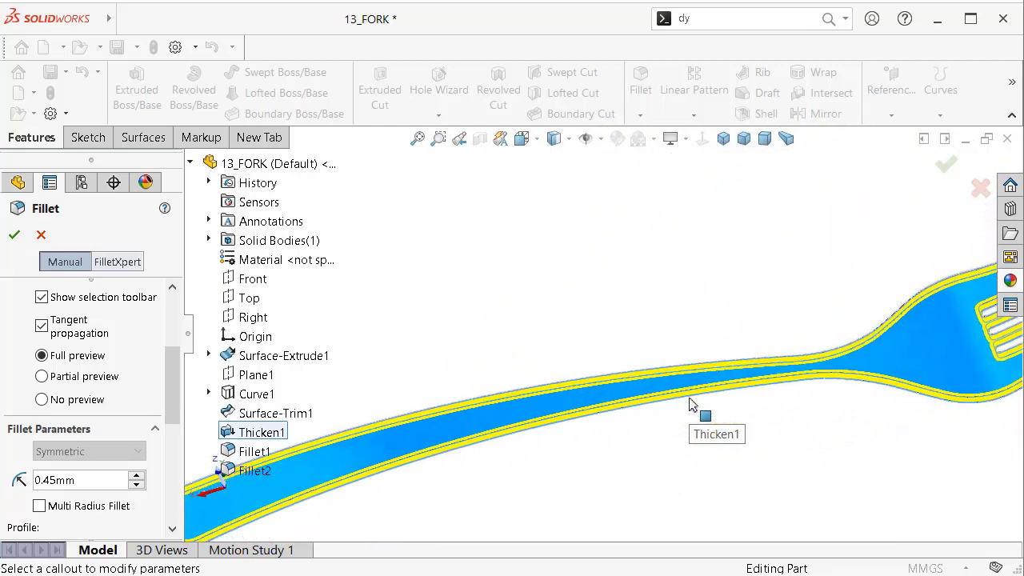
pyautogui.press('Left')
pyautogui.press('Left')
pyautogui.press('Left')
pyautogui.press('Left')
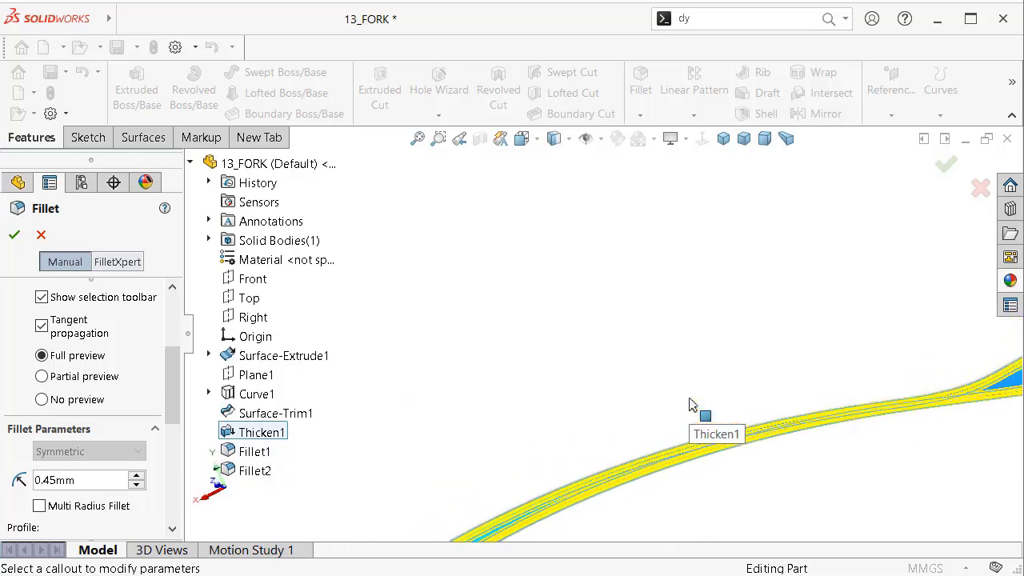
pyautogui.press('Left')
pyautogui.click(944, 164)
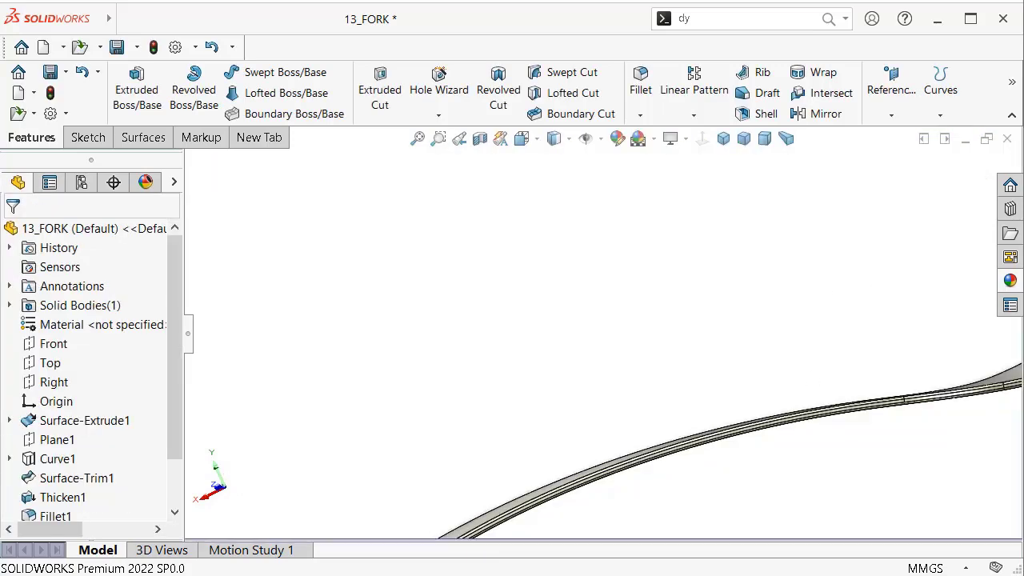
# Step: Rotate the fork to inspect its head from several sides, then return to isometric view
pyautogui.moveTo(712, 344); pyautogui.dragTo(672, 387, button='middle')
pyautogui.press('Down')
pyautogui.press('Down')
pyautogui.press('Down')
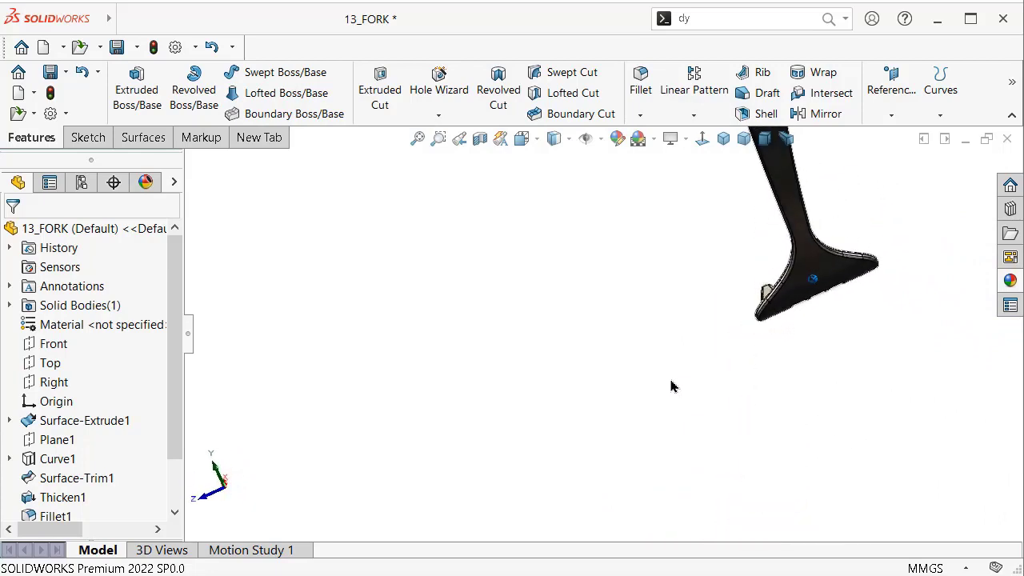
pyautogui.press('Down')
pyautogui.press('Down')
pyautogui.press('Down')
pyautogui.press('Down')
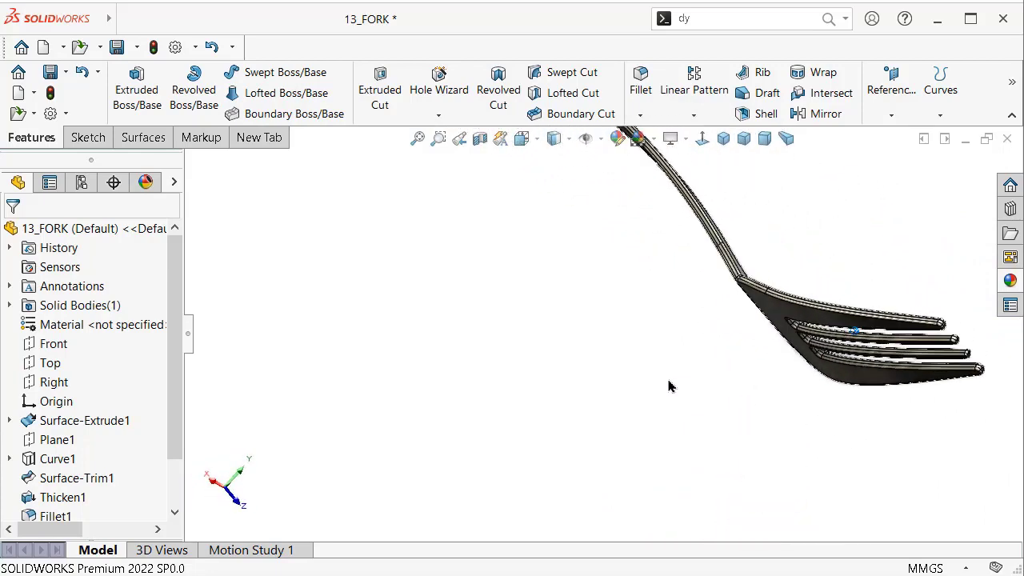
pyautogui.press('Down')
pyautogui.press('Left')
pyautogui.press('Left')
pyautogui.press('Left')
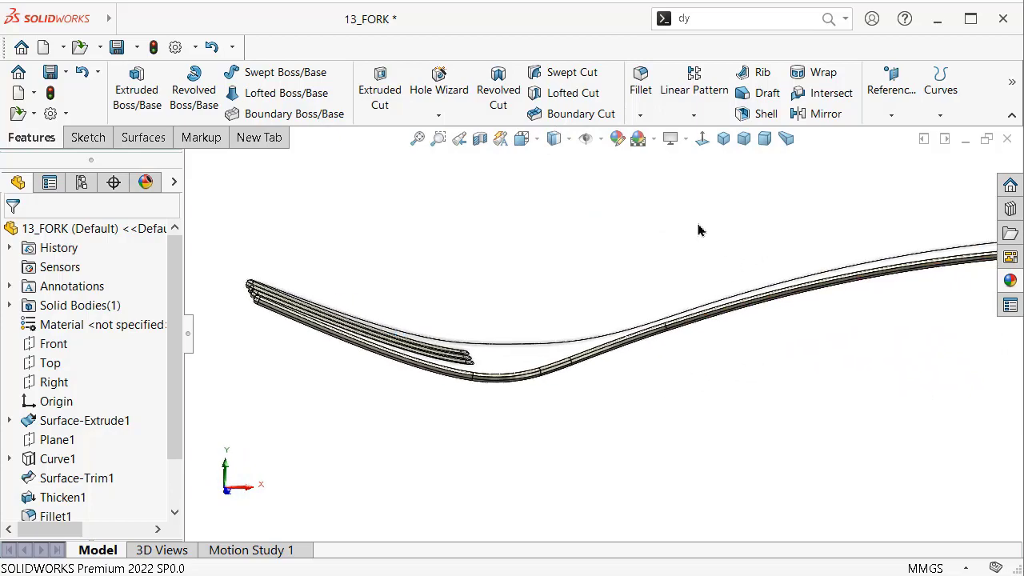
pyautogui.press('Left')
pyautogui.press('Down')
pyautogui.press('Down')
pyautogui.press('Down')
pyautogui.press('Down')
pyautogui.click(723, 138)
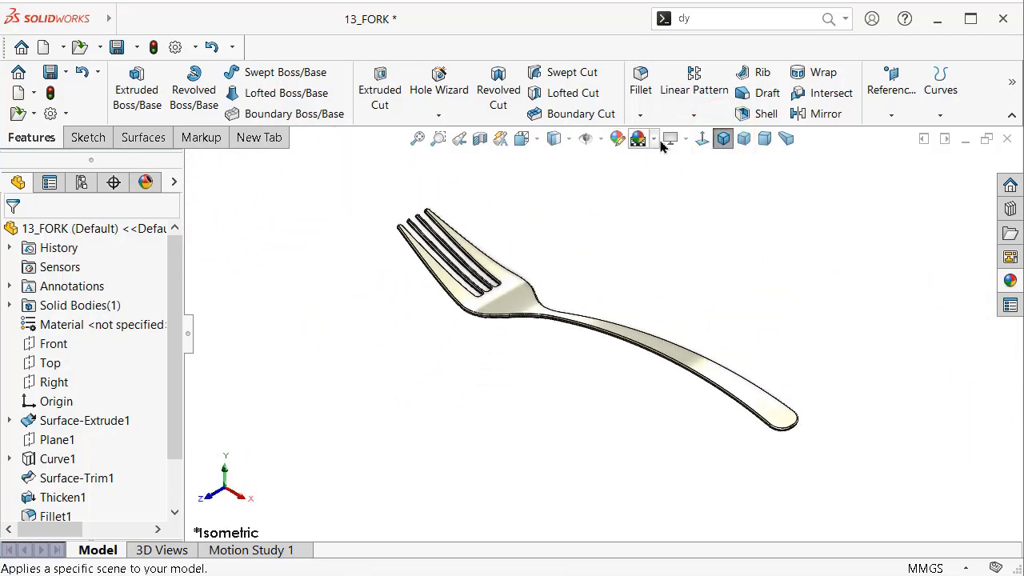
# Step: Switch the display style to Shaded without edges and inspect the fork from below and above
pyautogui.click(693, 141)
pyautogui.moveTo(553, 139)
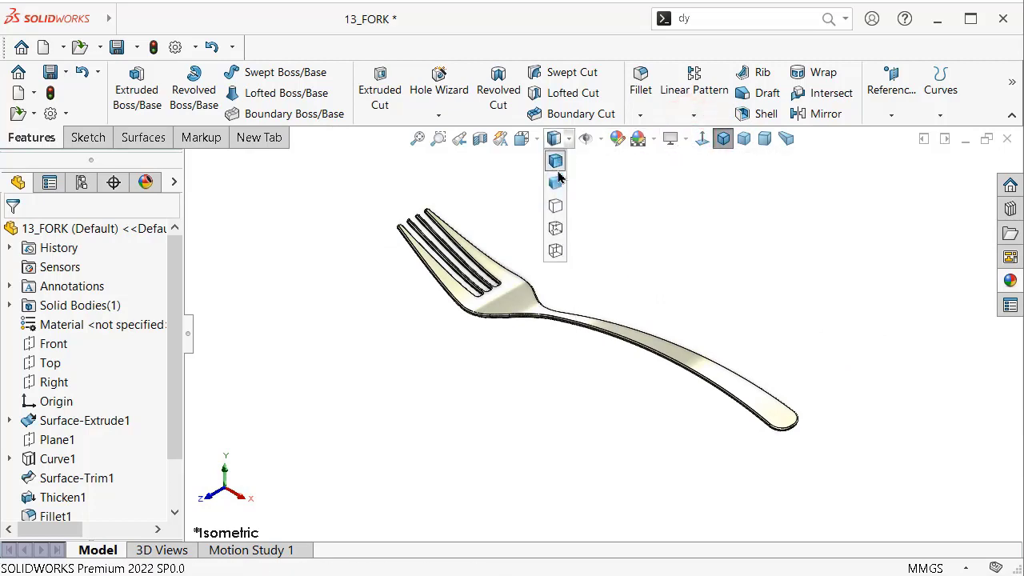
pyautogui.click(555, 183)
pyautogui.scroll(-2, 592, 244)
pyautogui.scroll(-2, 586, 250)
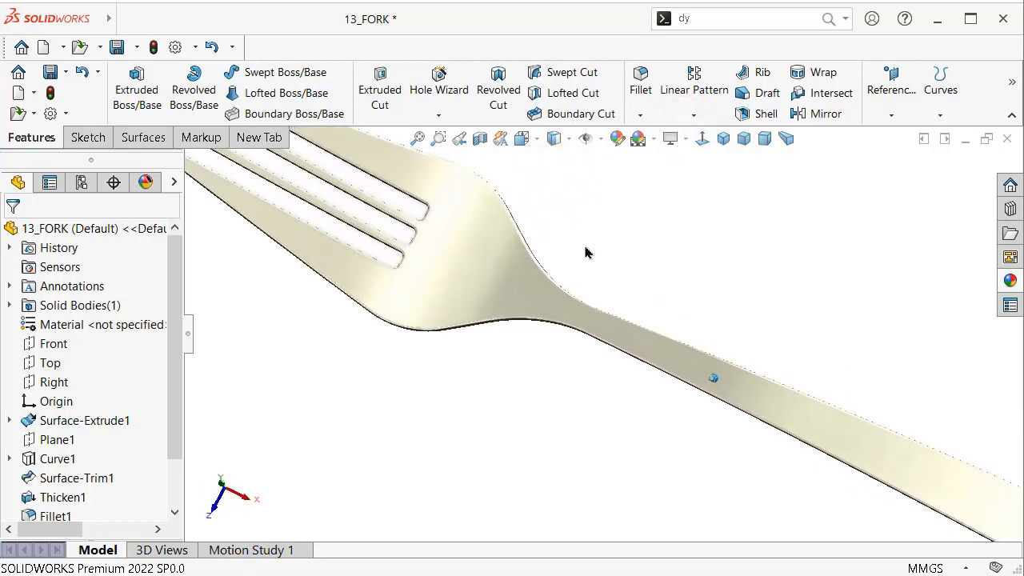
pyautogui.scroll(-3, 584, 253)
pyautogui.scroll(2, 584, 253)
pyautogui.press('Down')
pyautogui.press('Down')
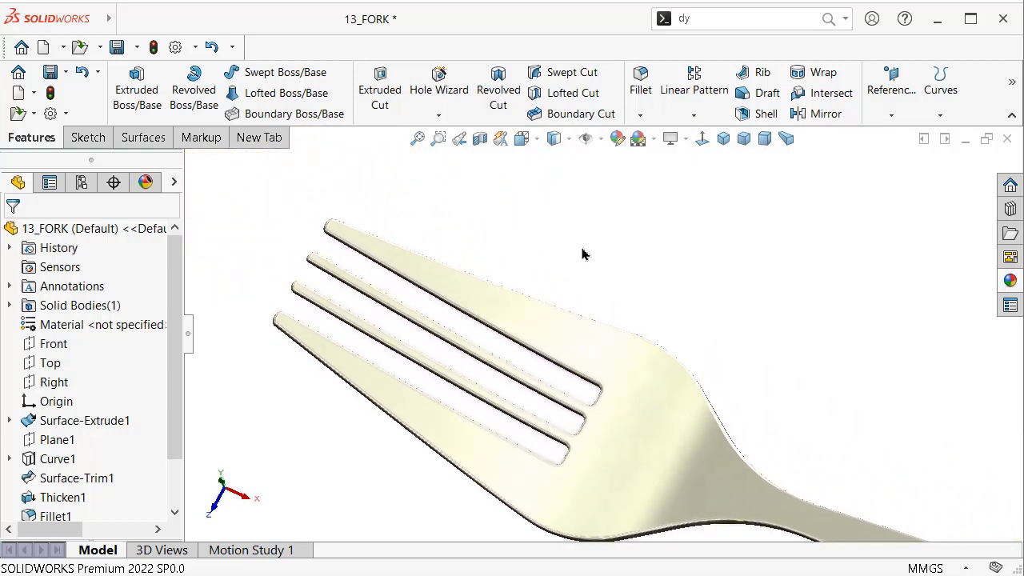
pyautogui.press('Down')
pyautogui.press('Down')
pyautogui.press('Up')
pyautogui.press('Up')
pyautogui.press('Up')
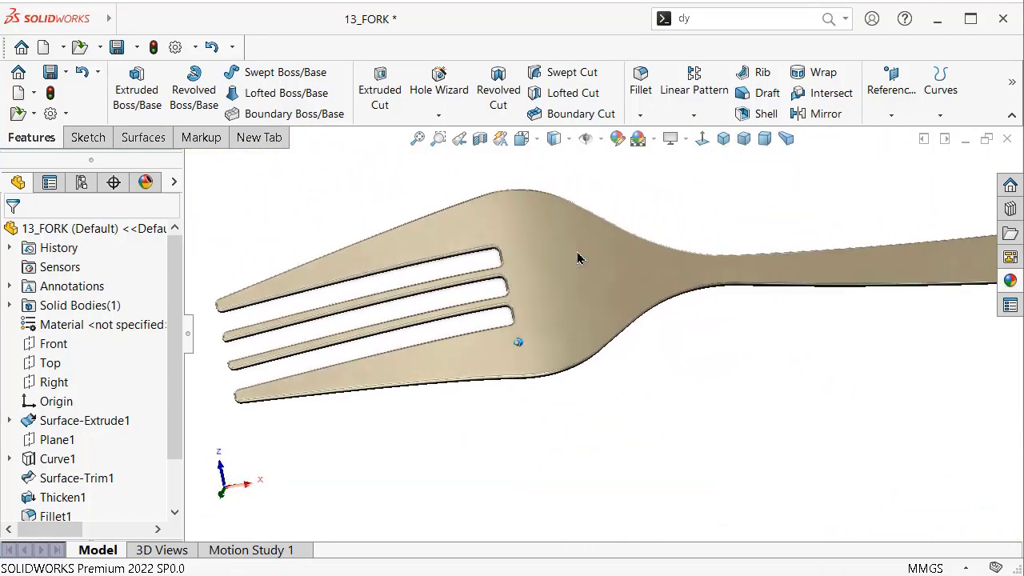
pyautogui.press('Up')
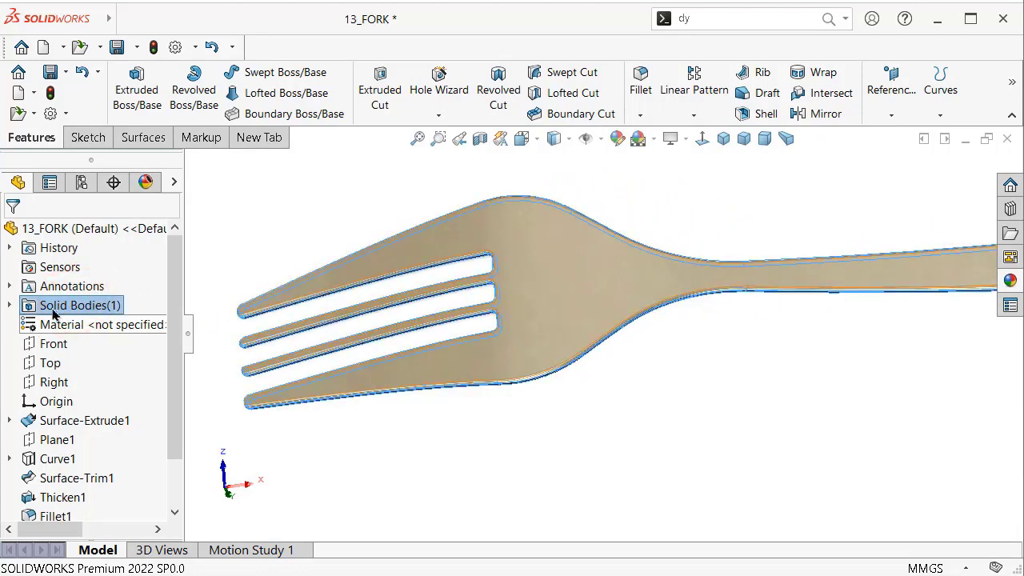
# Step: Apply the polished steel appearance to the Fillet3 solid body and orbit to view it
pyautogui.click(10, 305)
pyautogui.click(72, 327)
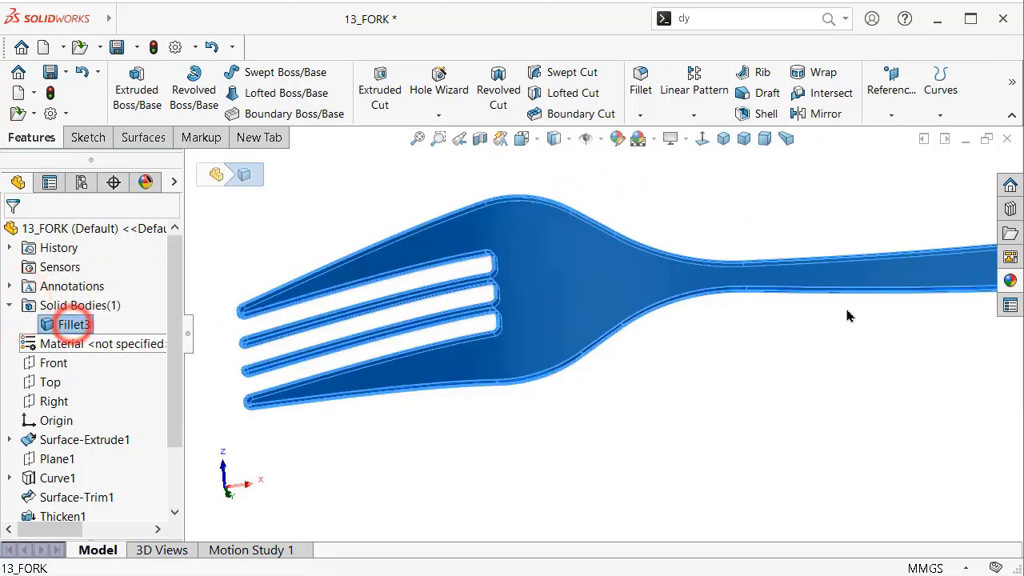
pyautogui.click(1010, 281)
pyautogui.click(771, 458)
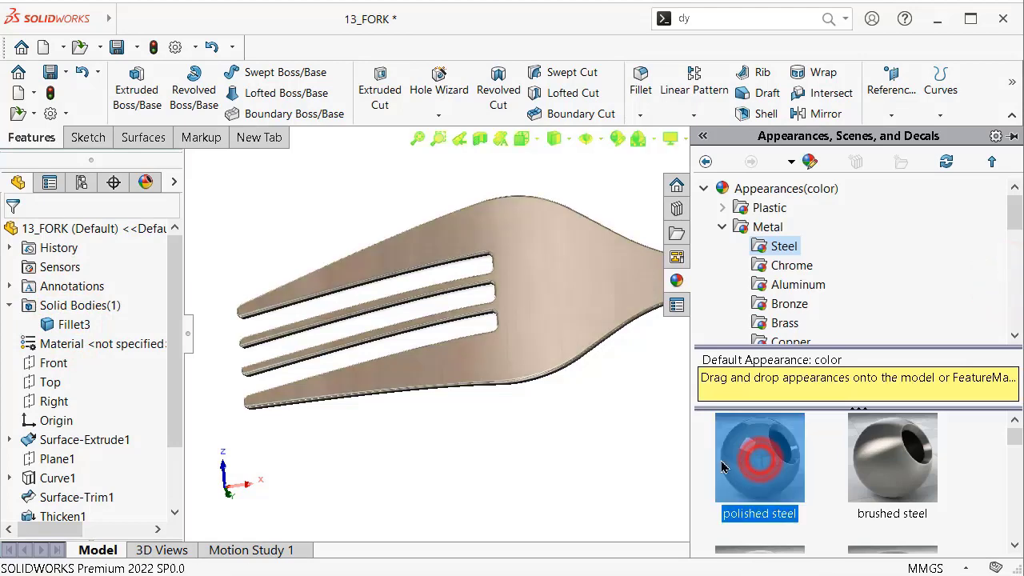
pyautogui.click(610, 445)
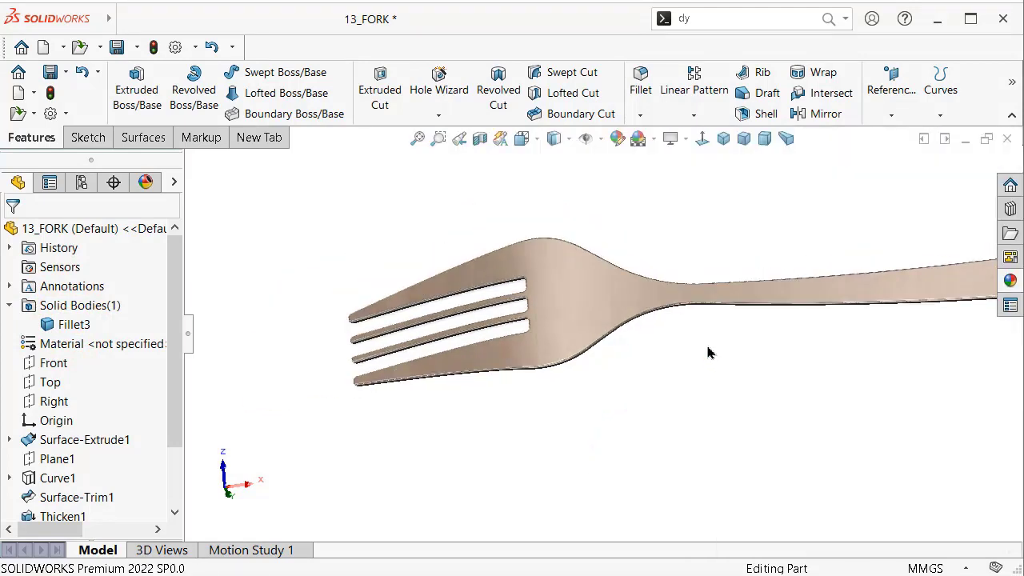
pyautogui.moveTo(707, 352); pyautogui.dragTo(704, 338, button='middle')
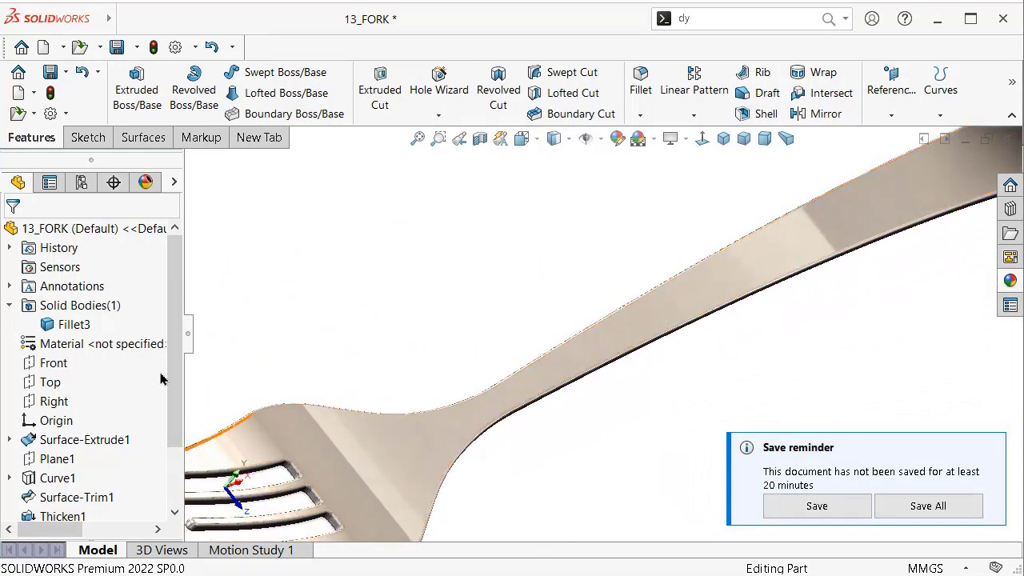
pyautogui.moveTo(176, 365); pyautogui.dragTo(180, 454)
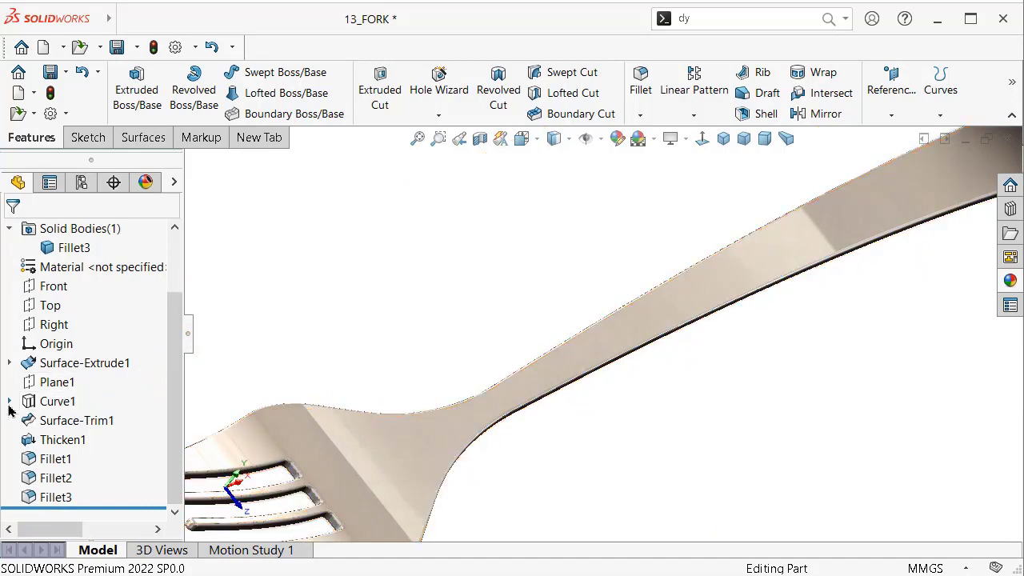
# Step: Start a new sketch on Plane1, viewed normal to the plane, after inspecting Curve1's sketch
pyautogui.click(9, 401)
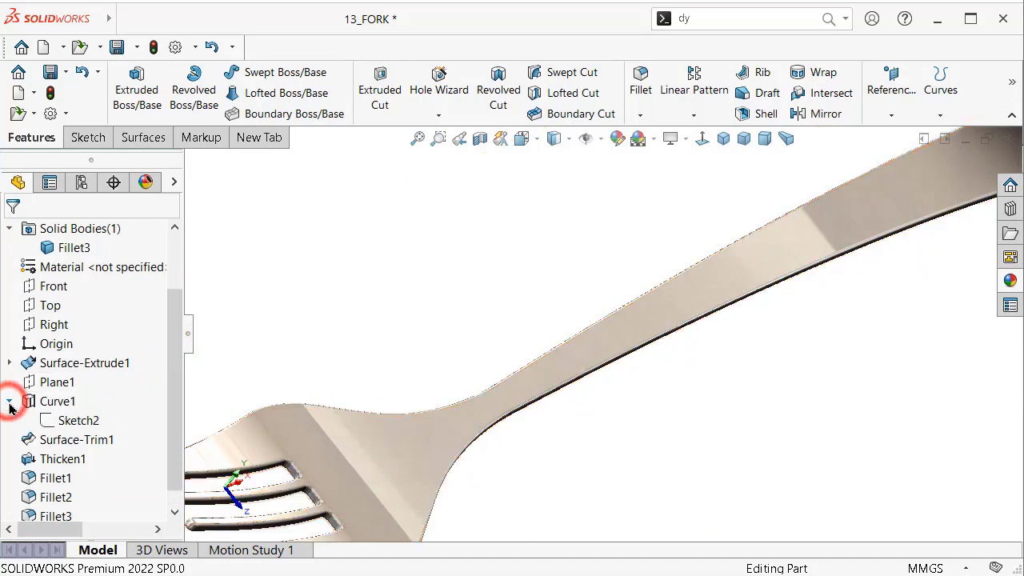
pyautogui.click(78, 426)
pyautogui.click(91, 401)
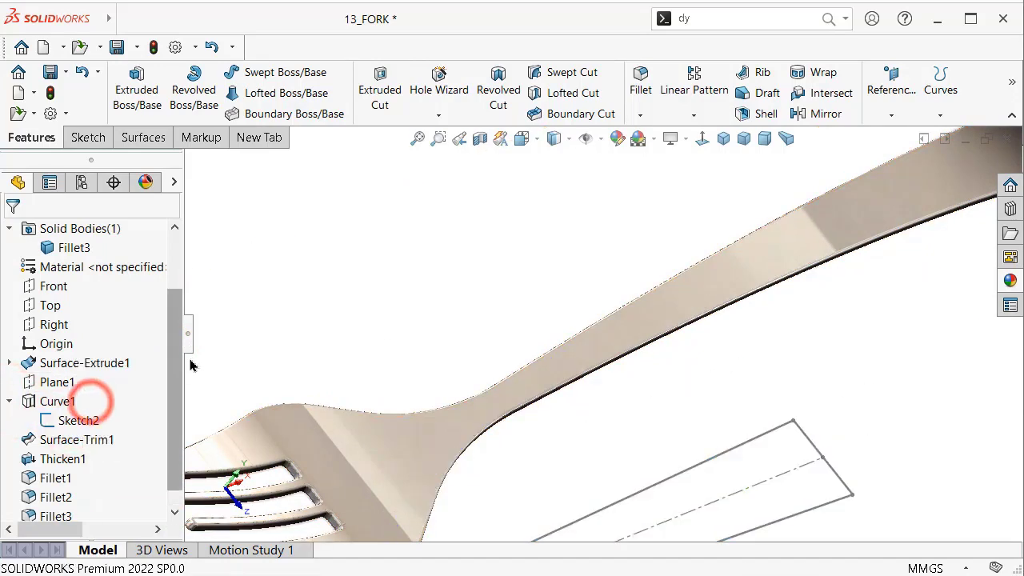
pyautogui.moveTo(173, 367); pyautogui.dragTo(174, 389)
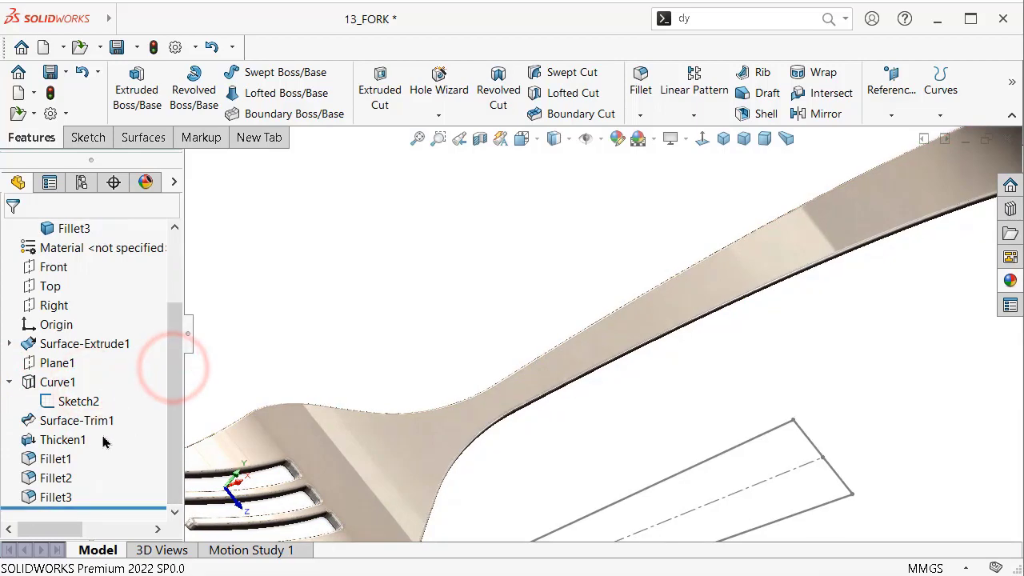
pyautogui.click(64, 364)
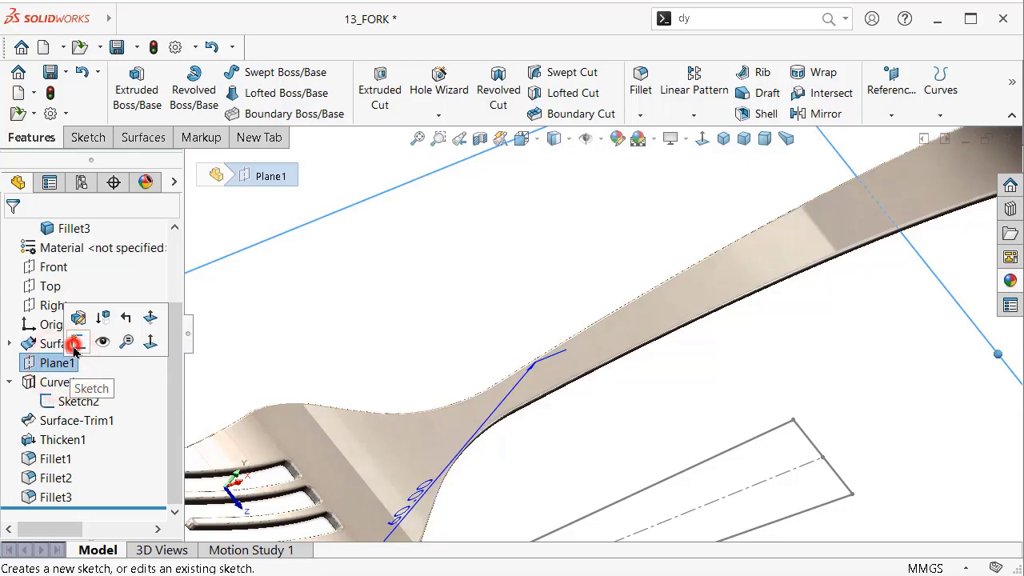
pyautogui.click(75, 343)
pyautogui.click(703, 149)
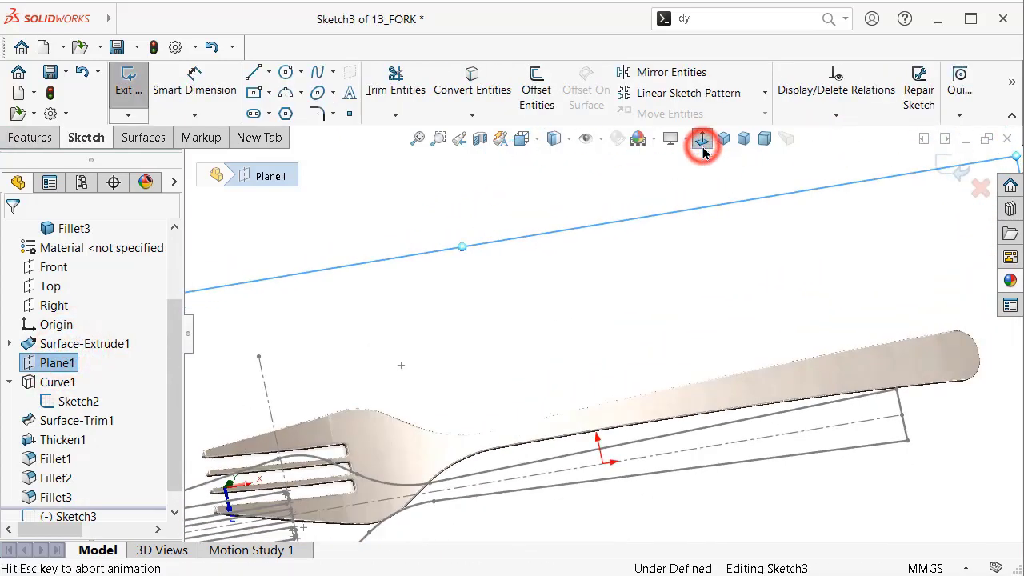
# Step: Draw a short vertical centerline and a horizontal centerline along the handle
pyautogui.scroll(-2, 698, 344)
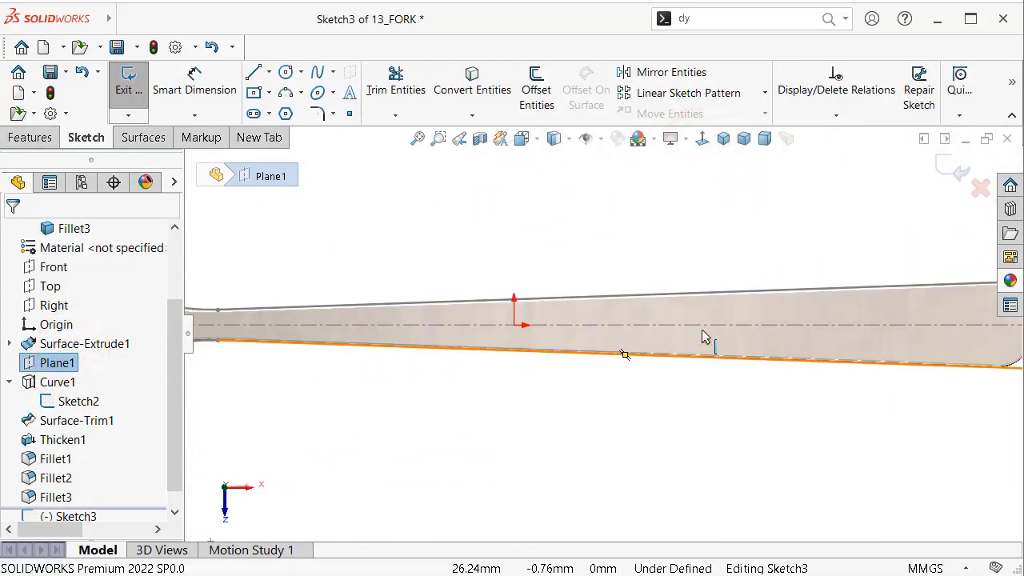
pyautogui.scroll(-2, 704, 338)
pyautogui.scroll(-1, 705, 336)
pyautogui.moveTo(705, 336); pyautogui.dragTo(923, 490, button='right')
pyautogui.scroll(-3, 898, 382)
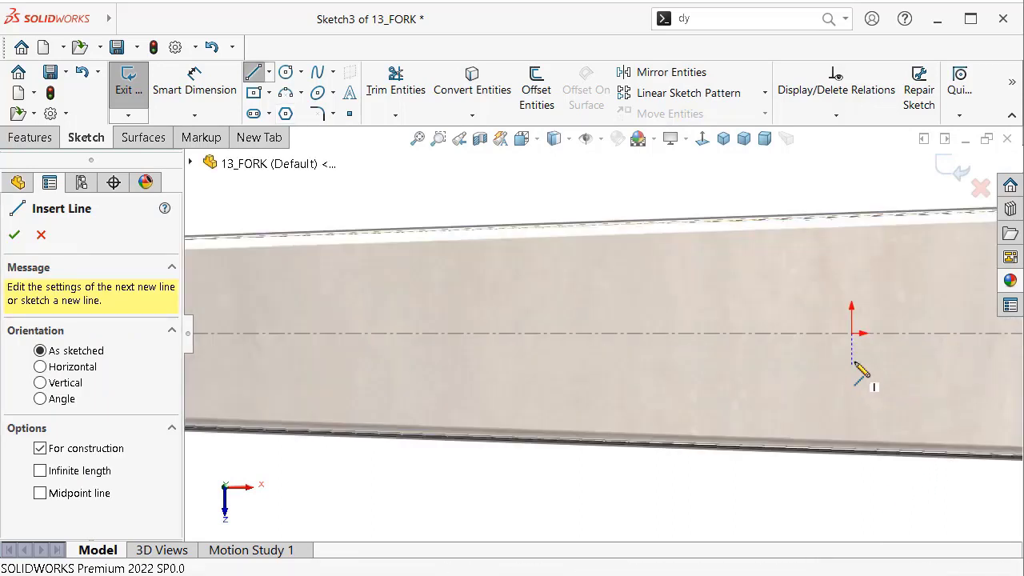
pyautogui.scroll(2, 873, 366)
pyautogui.scroll(2, 868, 359)
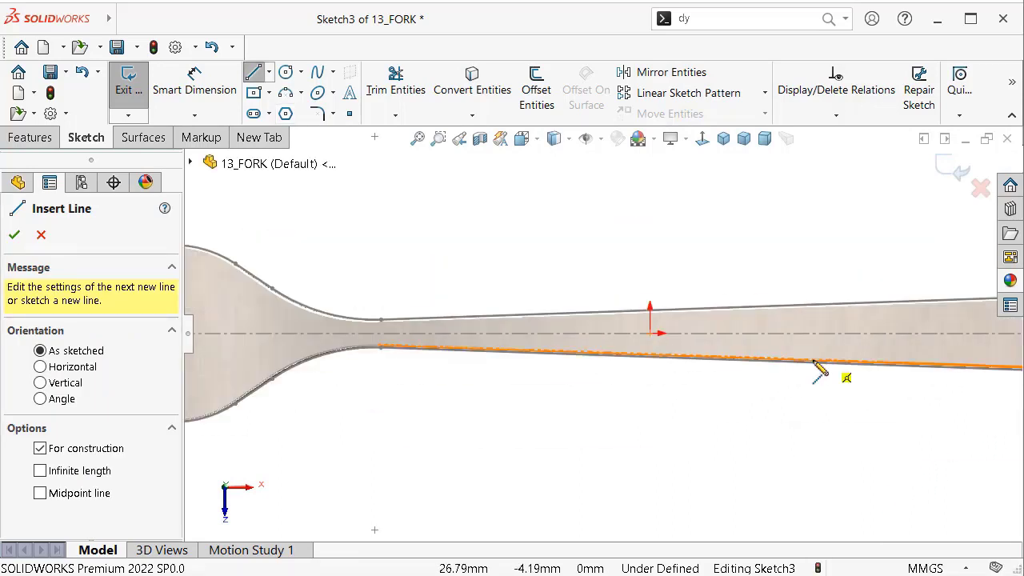
pyautogui.scroll(2, 819, 370)
pyautogui.scroll(-1, 753, 377)
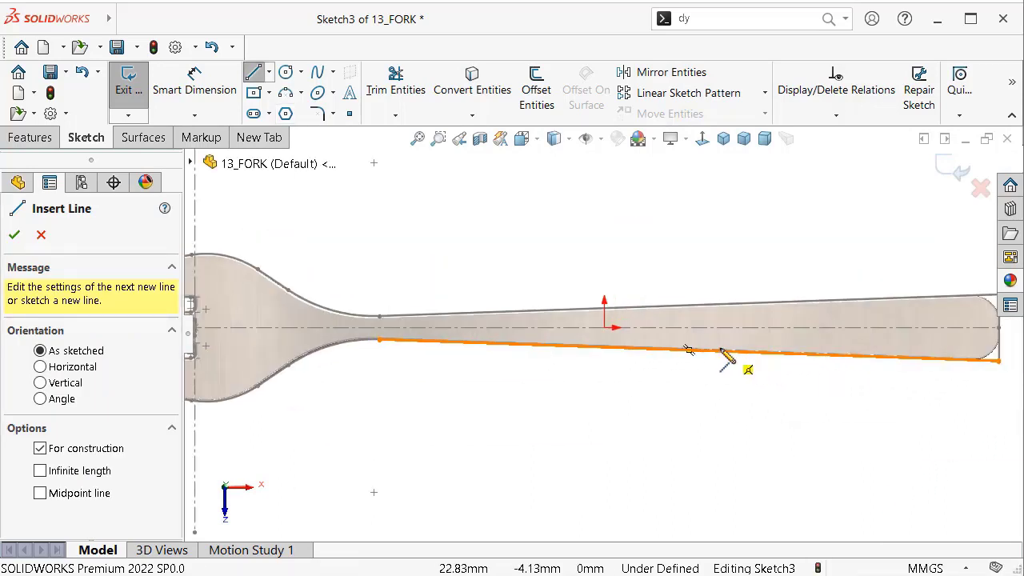
pyautogui.scroll(-2, 725, 362)
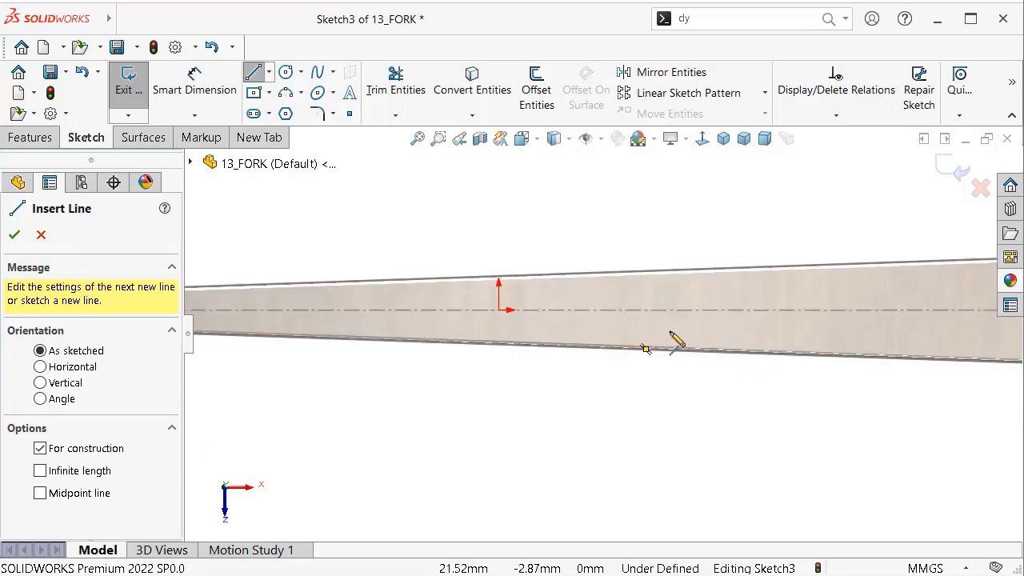
pyautogui.click(499, 311)
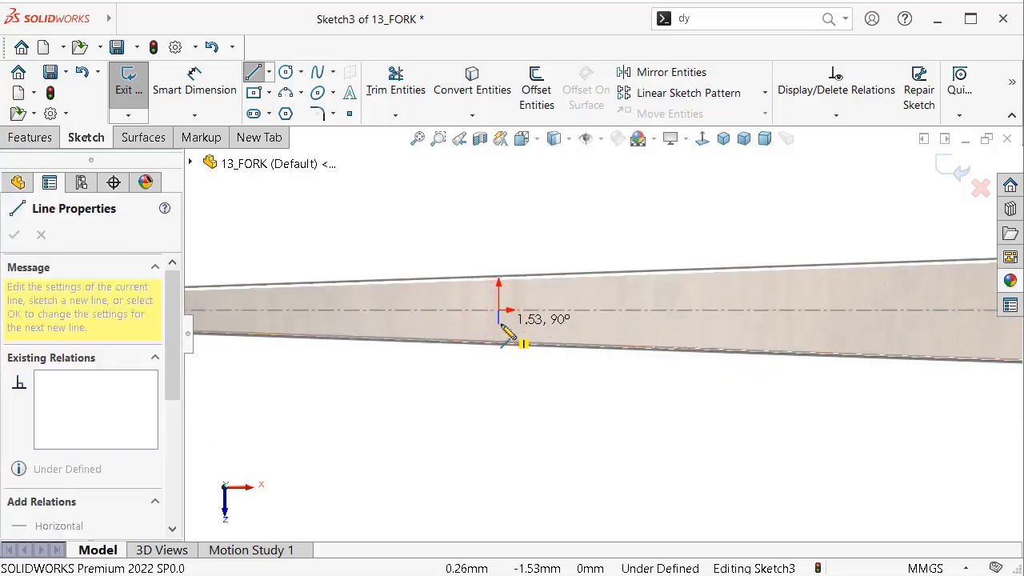
pyautogui.click(500, 323)
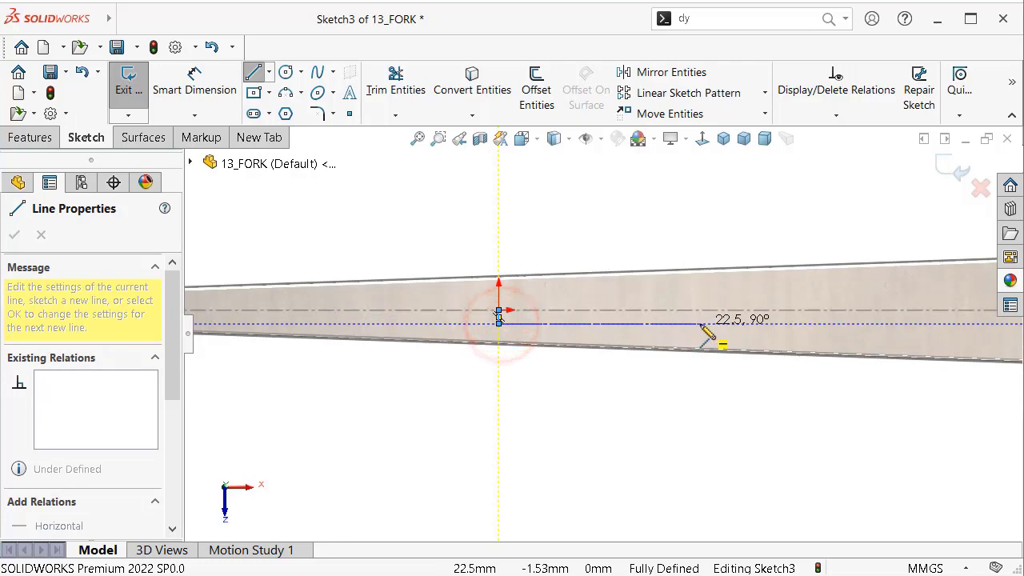
pyautogui.click(714, 324)
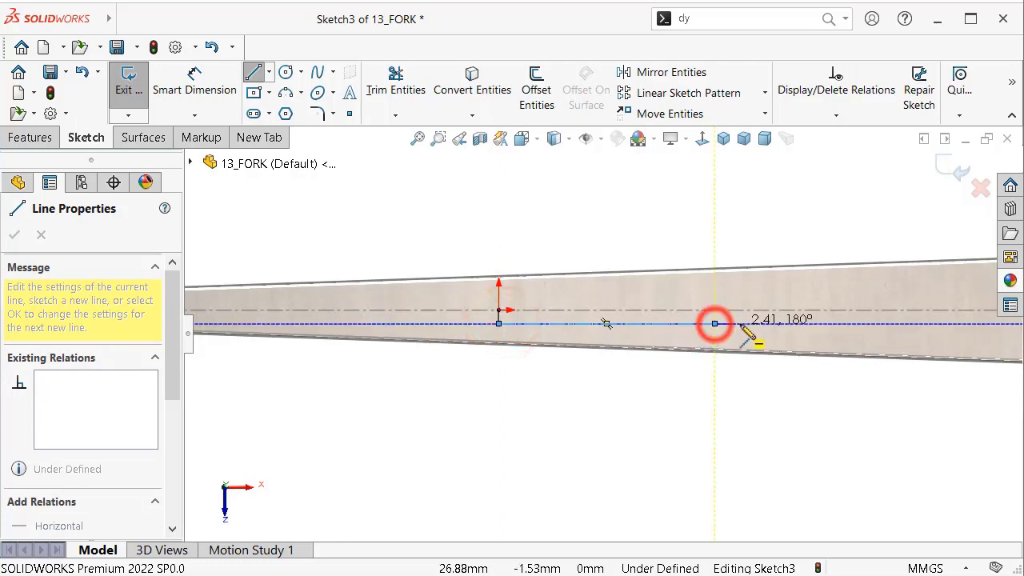
# Step: Dimension the horizontal centerline to 25 mm and its offset to 1.5 mm
pyautogui.rightClick(702, 408)
pyautogui.click(720, 417)
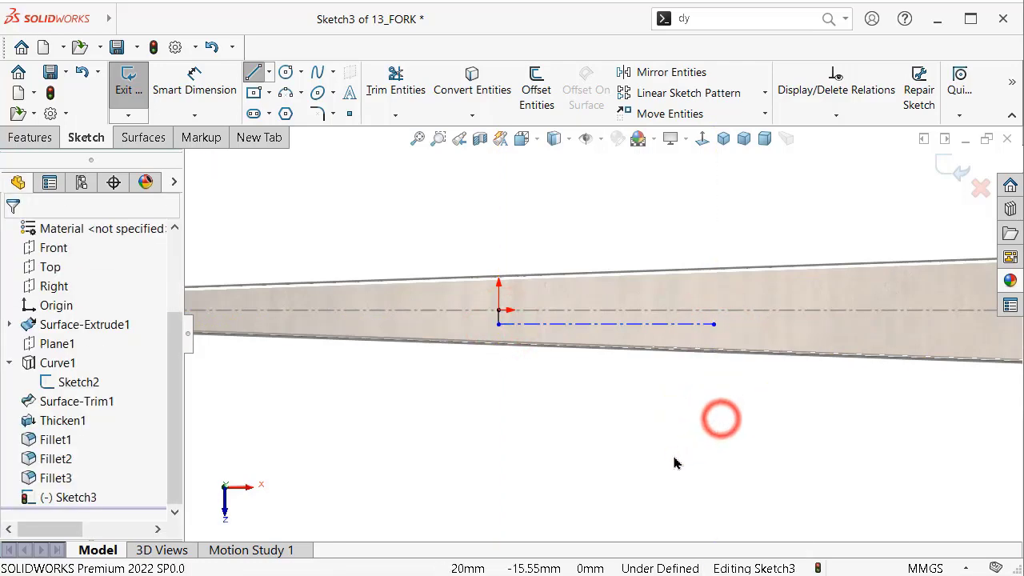
pyautogui.moveTo(674, 452); pyautogui.dragTo(651, 336, button='right')
pyautogui.click(642, 323)
pyautogui.click(646, 384)
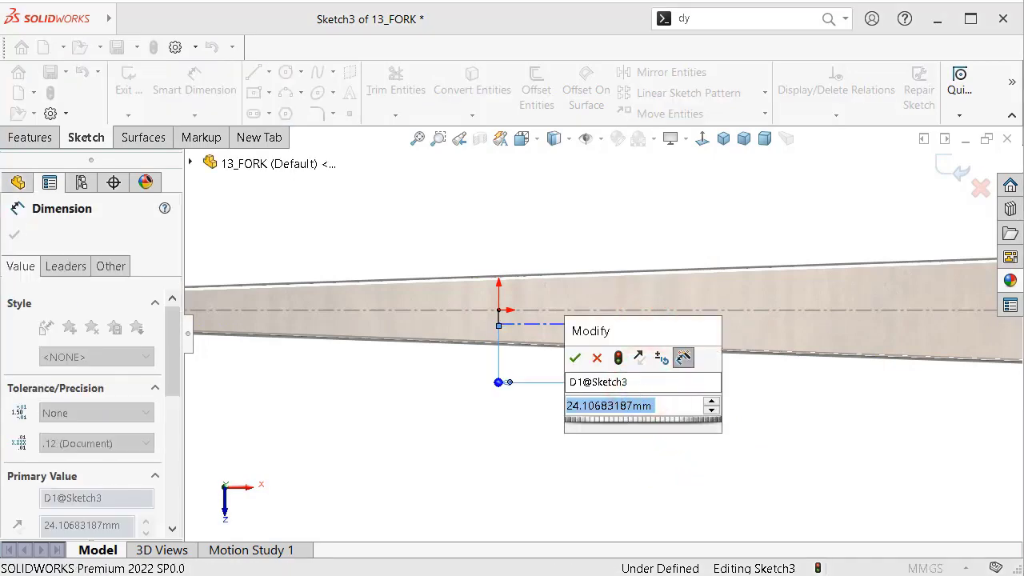
pyautogui.write('25')
pyautogui.press('Return')
pyautogui.scroll(-3, 551, 328)
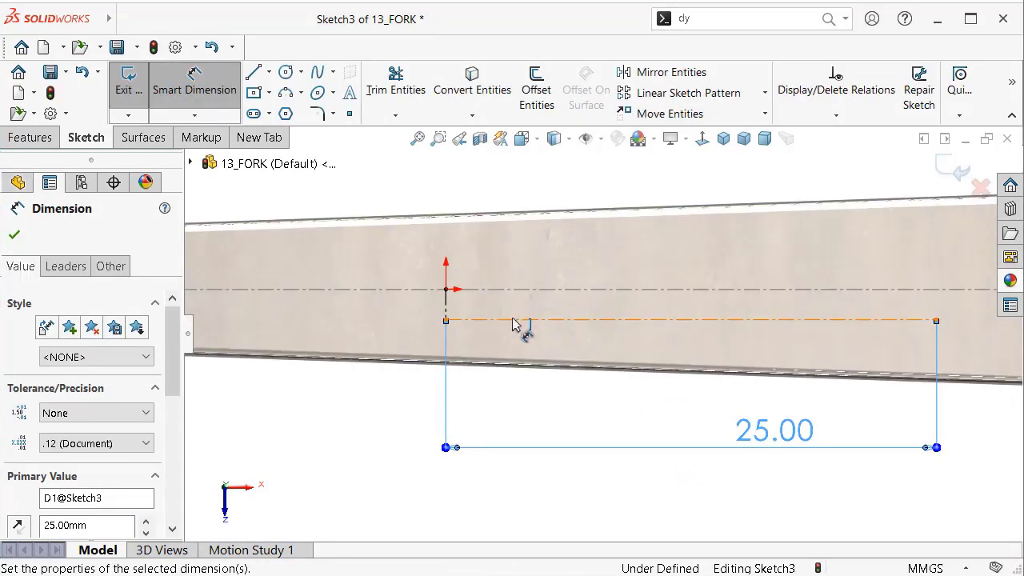
pyautogui.click(446, 308)
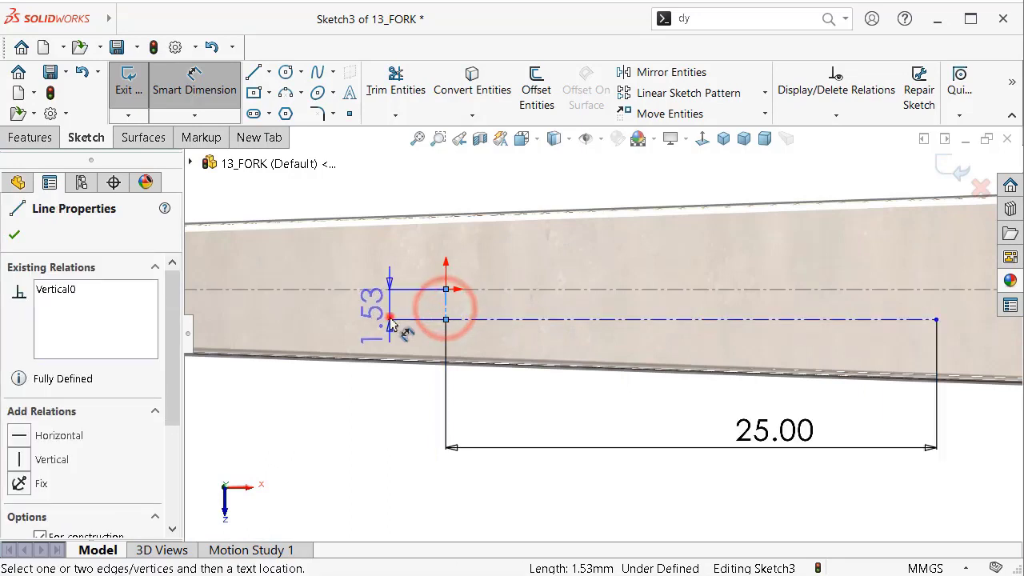
pyautogui.click(392, 318)
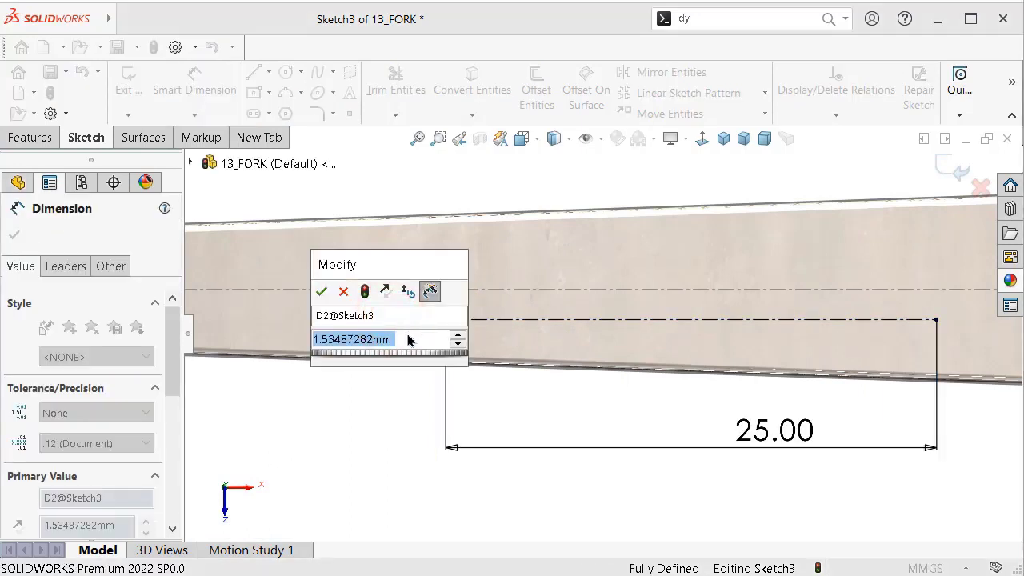
pyautogui.write('1.5')
pyautogui.press('Return')
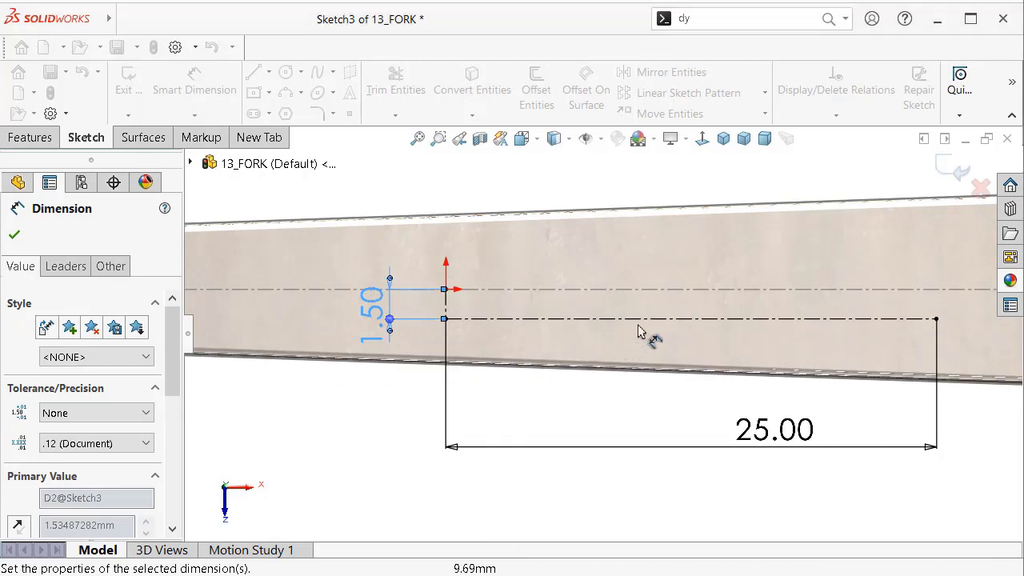
pyautogui.click(14, 234)
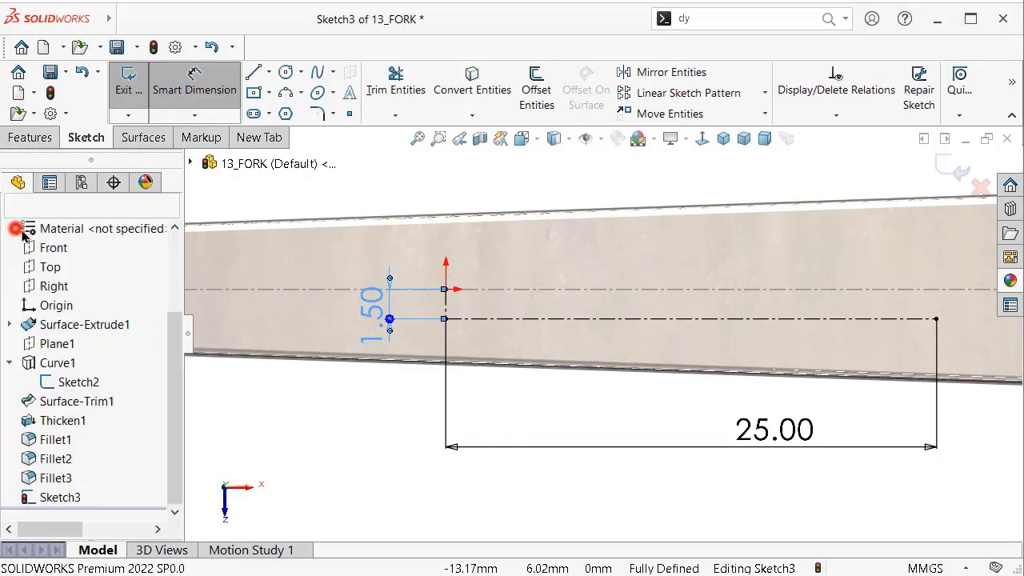
pyautogui.click(348, 95)
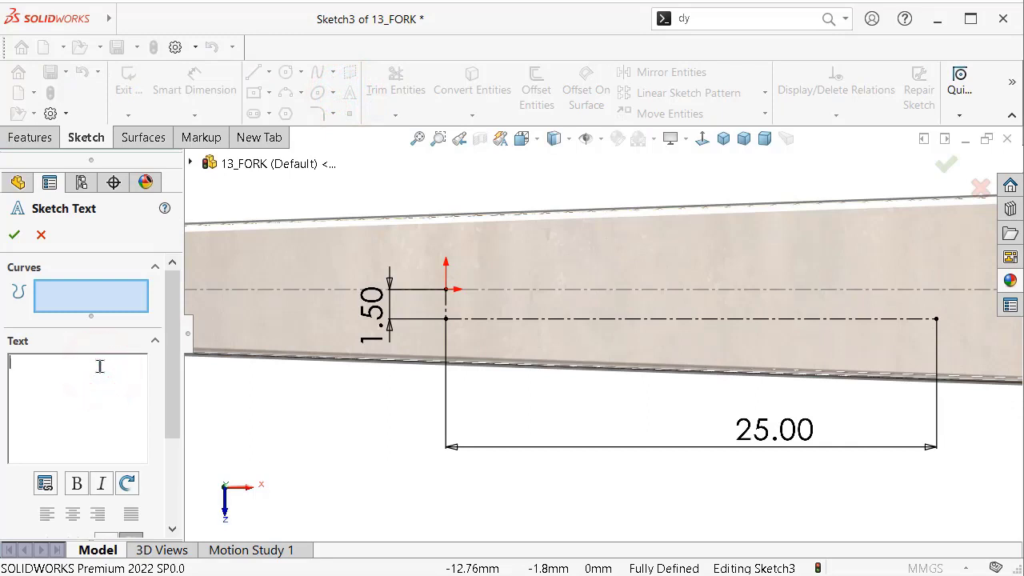
pyautogui.click(609, 319)
pyautogui.write('@')
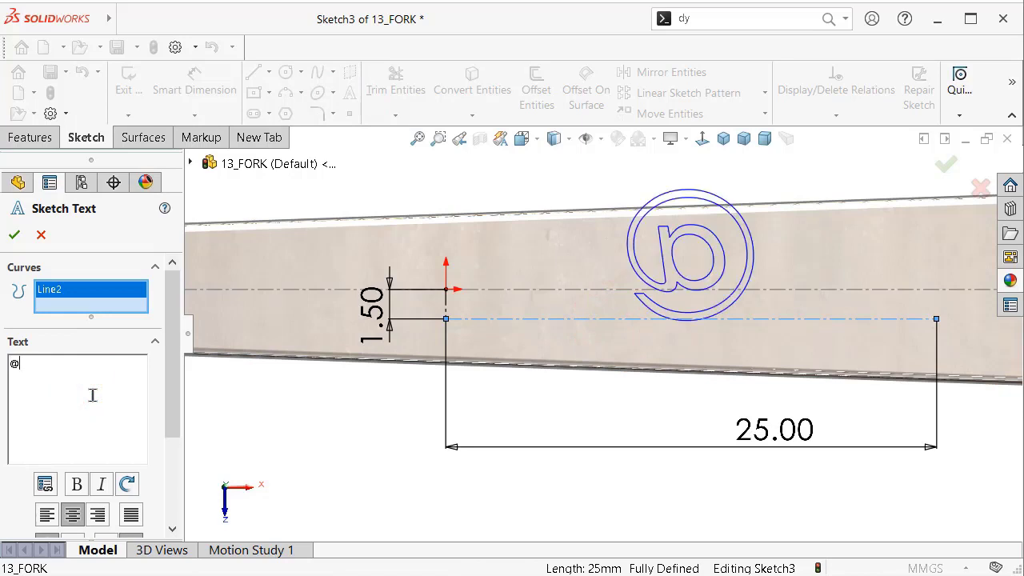
pyautogui.write('sw-tc')
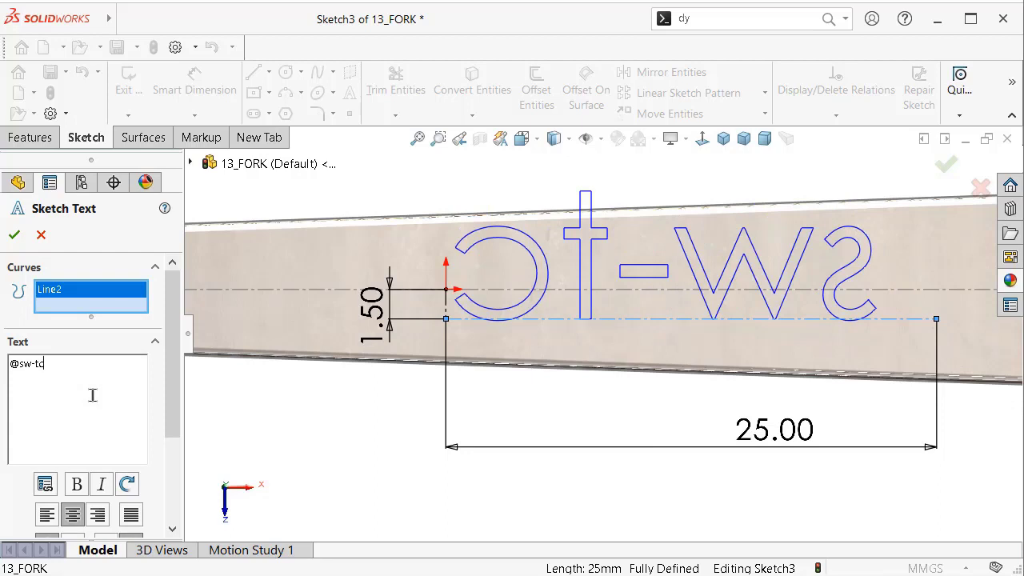
pyautogui.write('net')
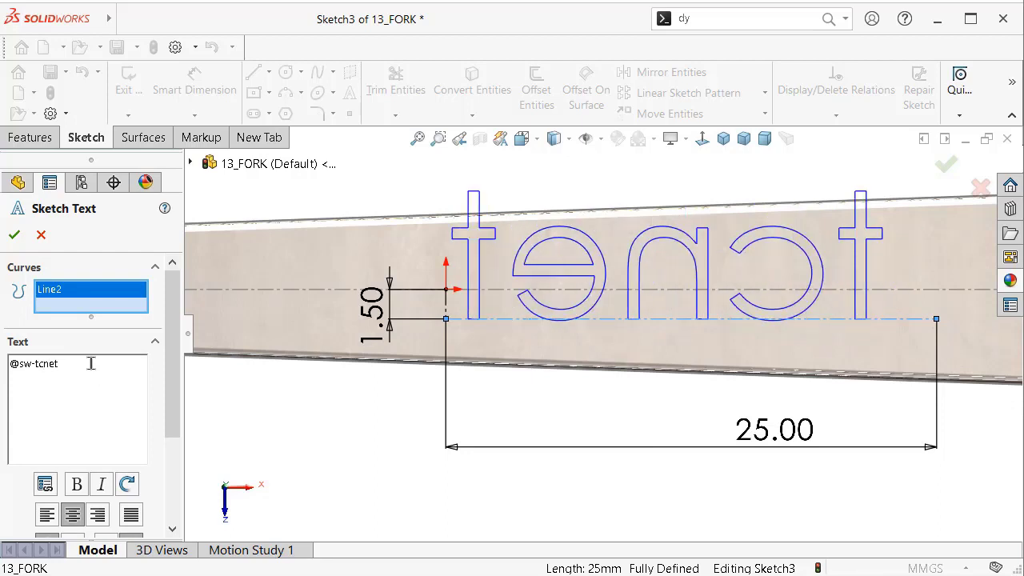
pyautogui.scroll(-2, 170, 374)
pyautogui.scroll(-2, 175, 367)
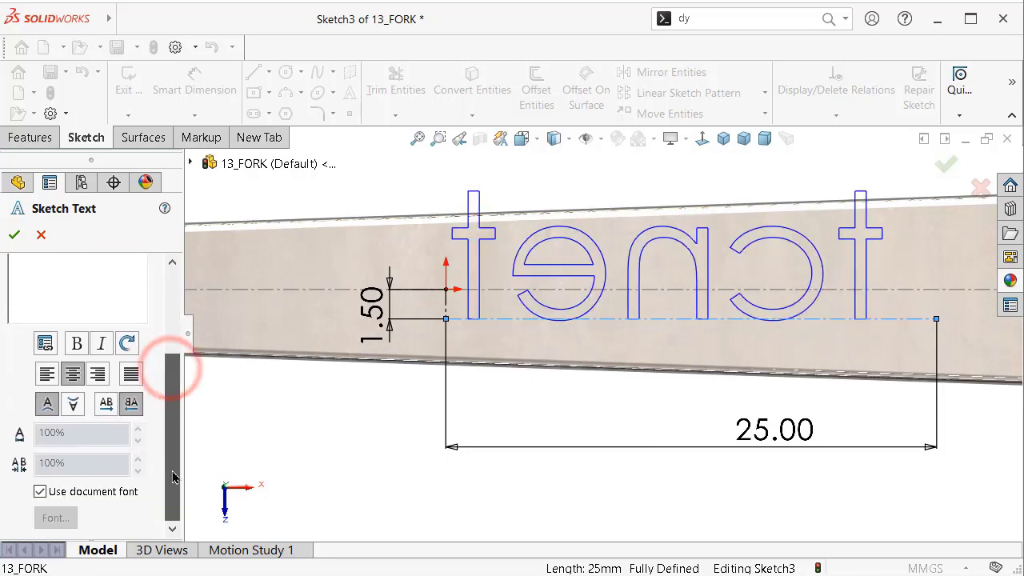
pyautogui.click(39, 492)
pyautogui.click(61, 518)
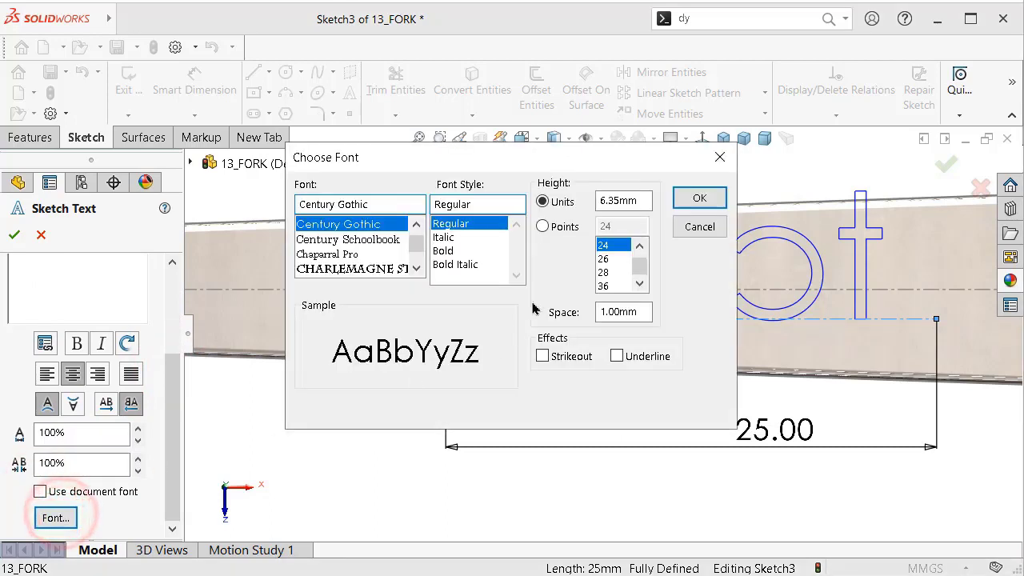
pyautogui.click(544, 227)
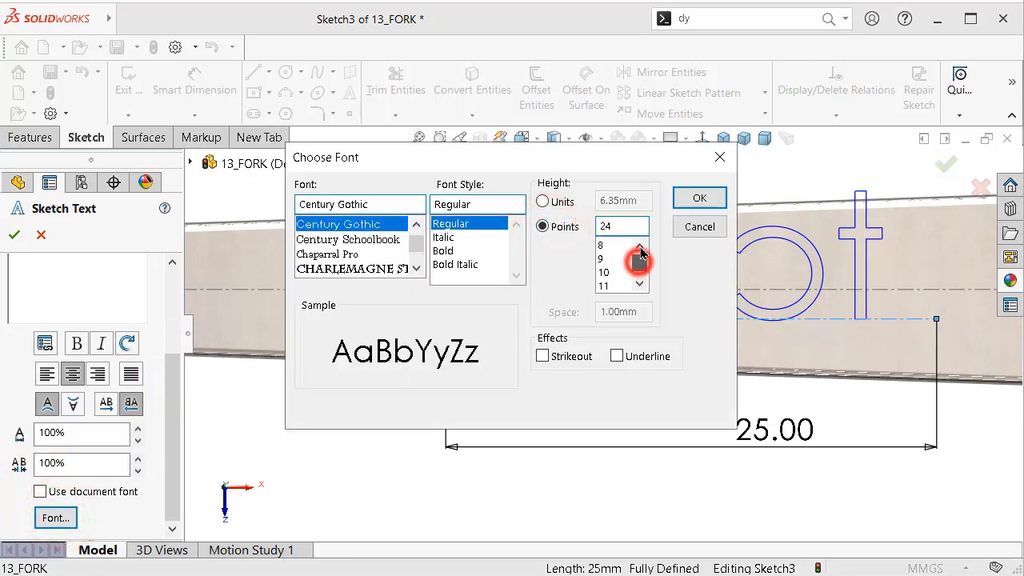
pyautogui.click(701, 207)
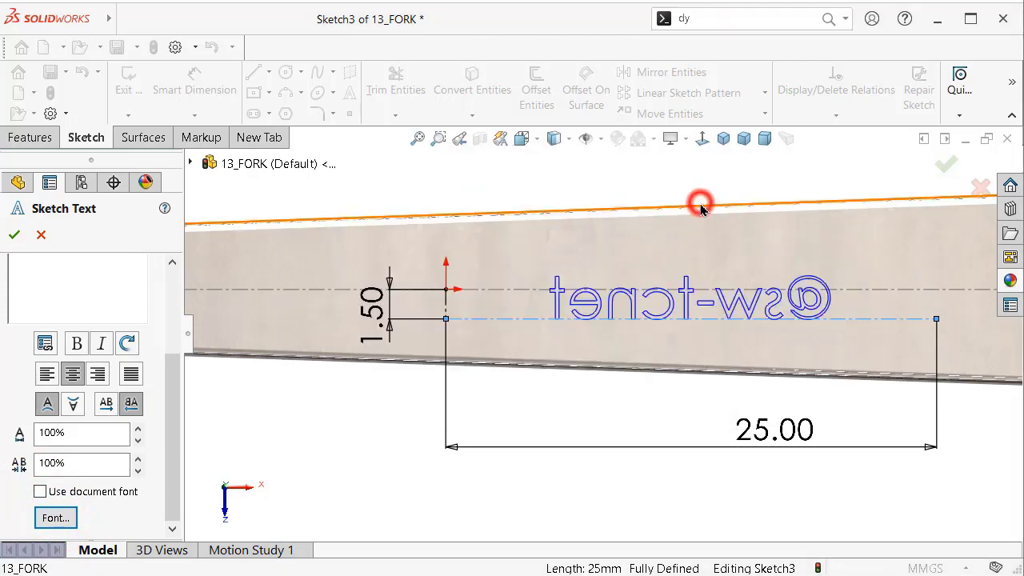
# Step: Toggle the text mirroring back, orient the view to read the text level, then accept and exit the sketch
pyautogui.scroll(2, 672, 363)
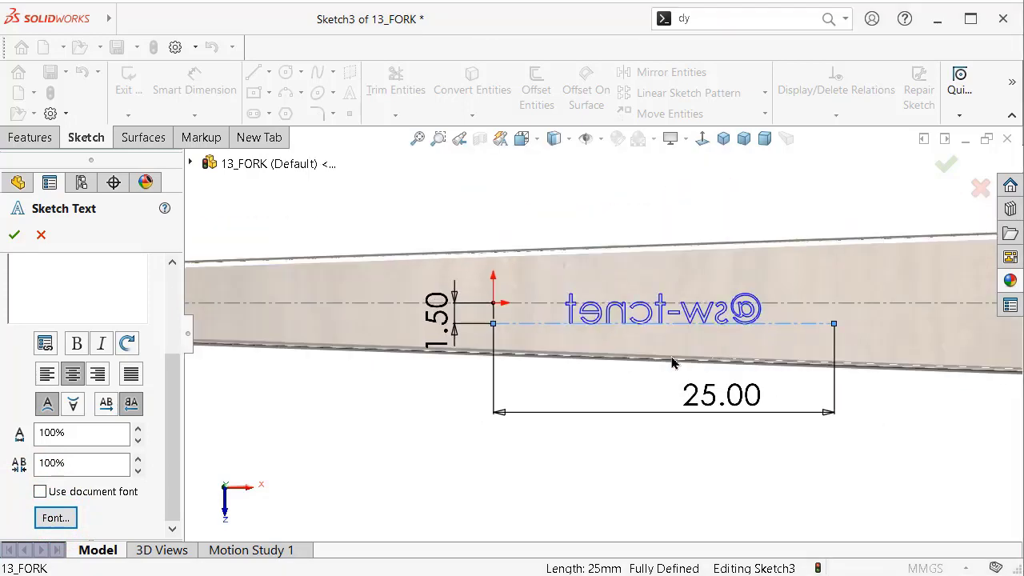
pyautogui.click(106, 403)
pyautogui.click(130, 405)
pyautogui.press('Up')
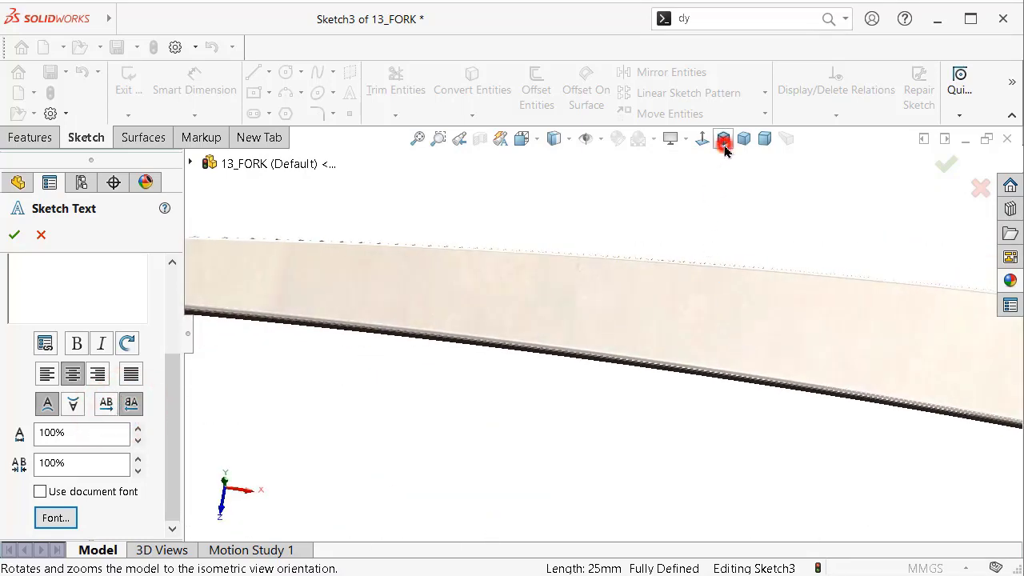
pyautogui.click(724, 144)
pyautogui.moveTo(710, 200); pyautogui.dragTo(705, 233, button='middle')
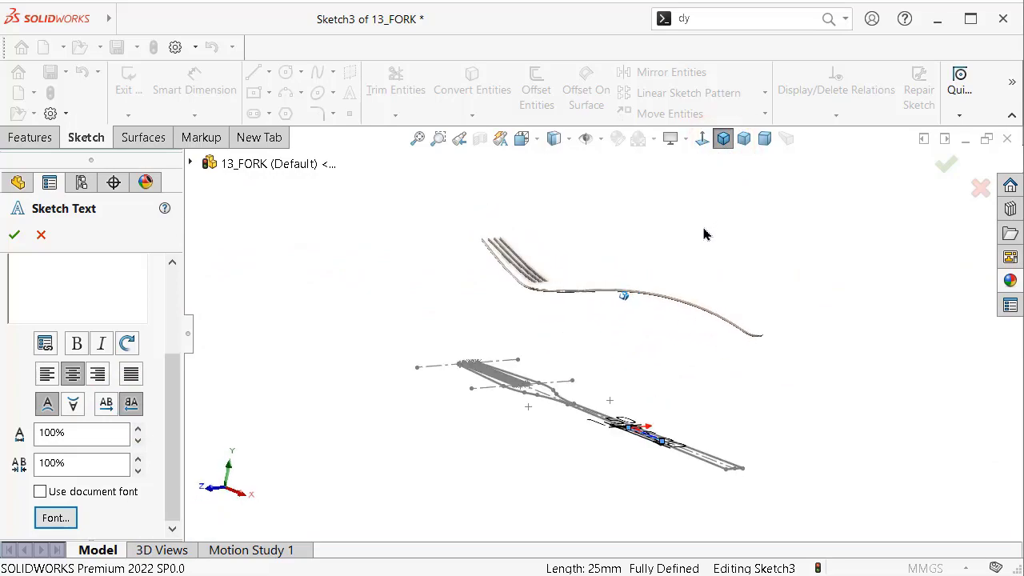
pyautogui.hotkey('ctrl', '8')
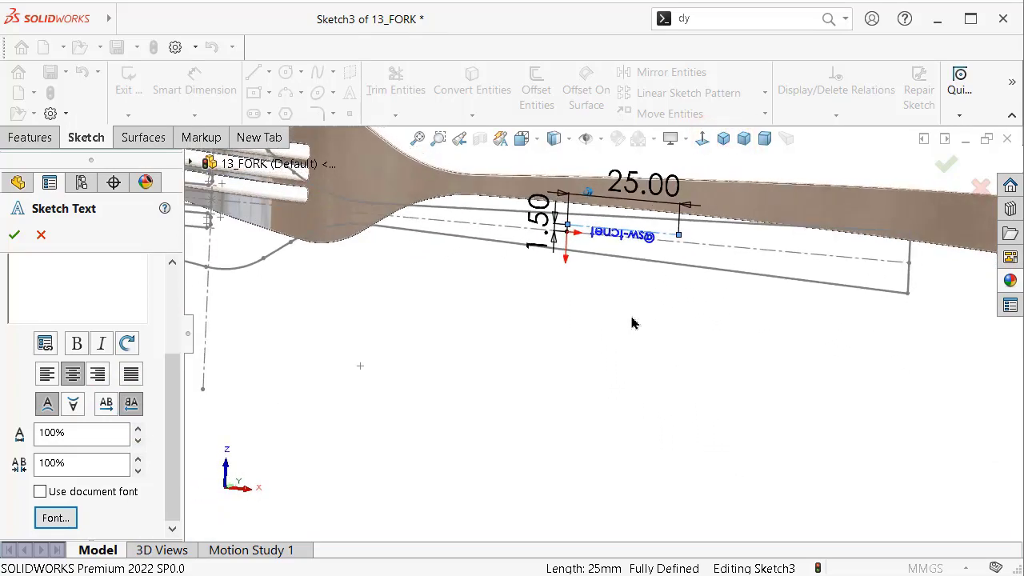
pyautogui.hotkey('alt', 'Left')
pyautogui.hotkey('alt', 'Left')
pyautogui.hotkey('alt', 'Left')
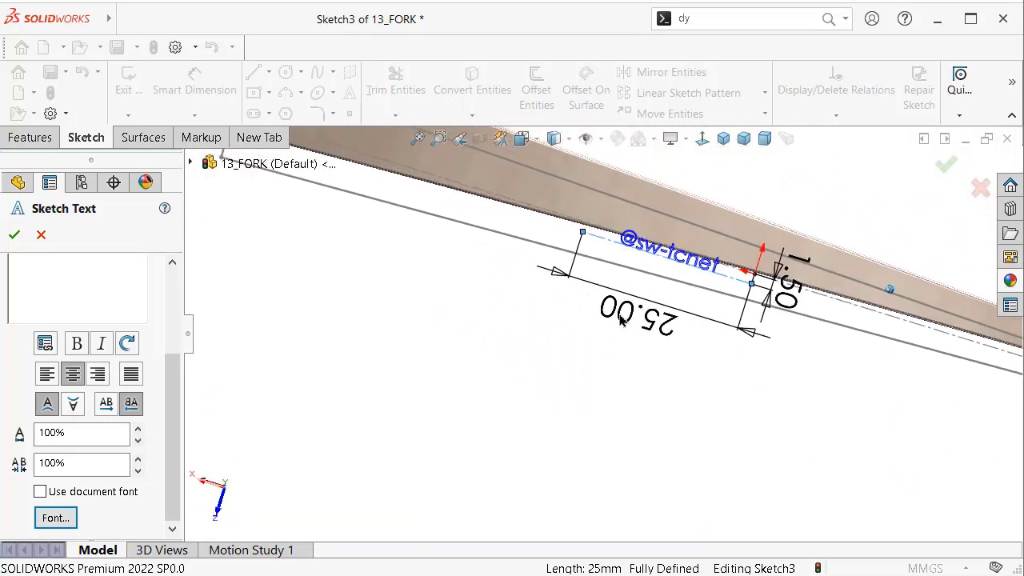
pyautogui.hotkey('alt', 'Left')
pyautogui.hotkey('alt', 'Left')
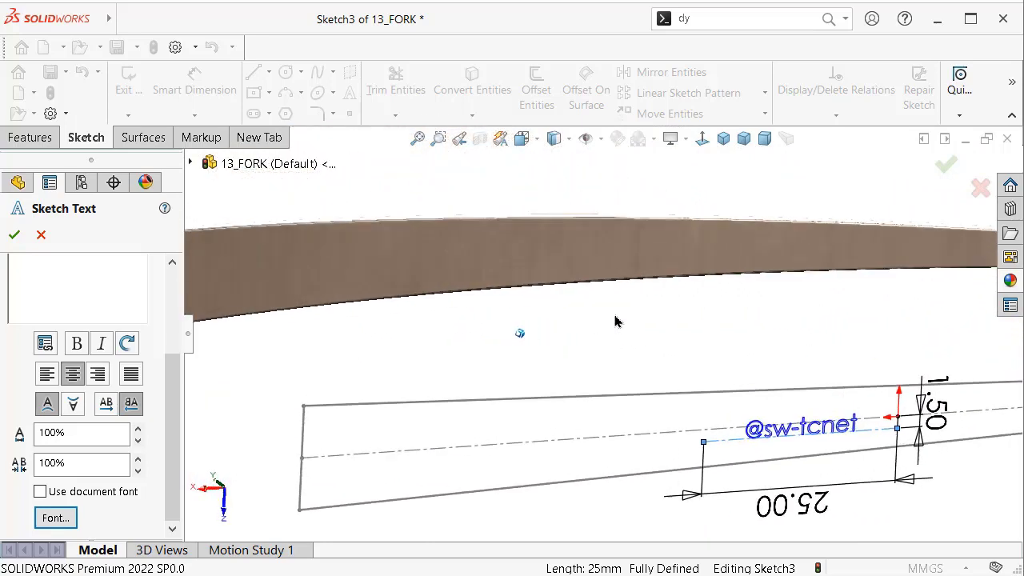
pyautogui.hotkey('alt', 'Left')
pyautogui.hotkey('alt', 'Left')
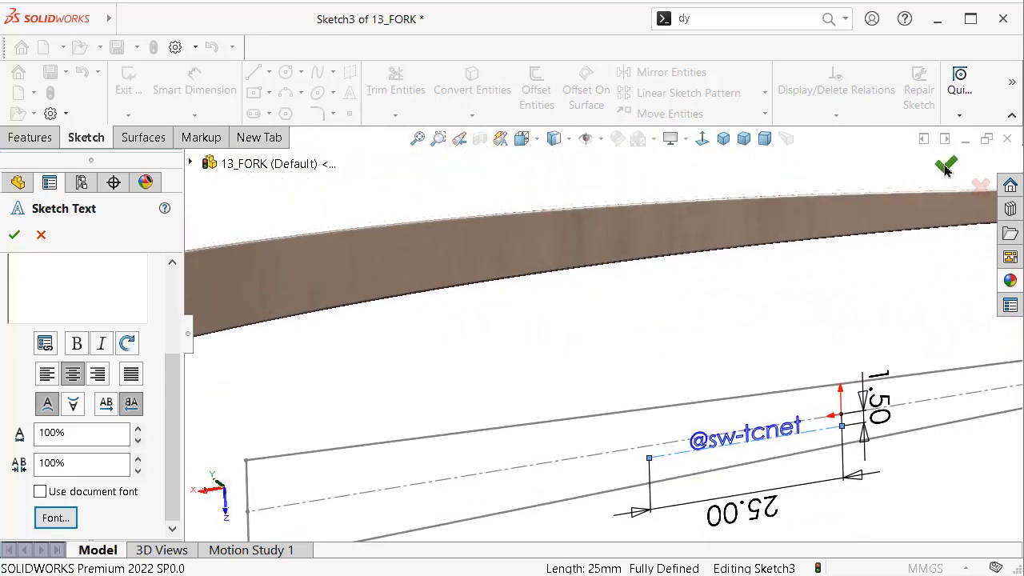
pyautogui.click(946, 166)
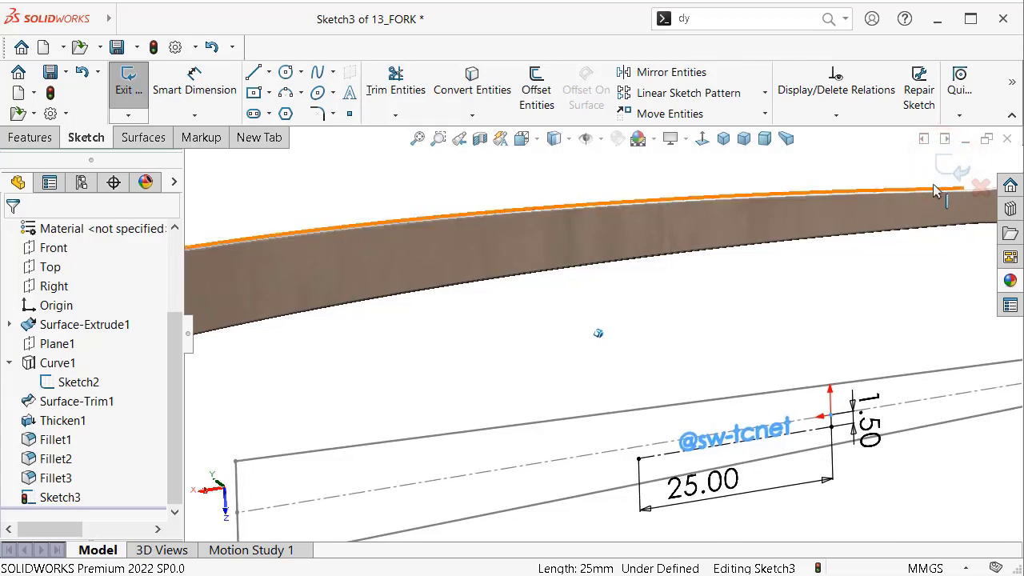
pyautogui.click(949, 169)
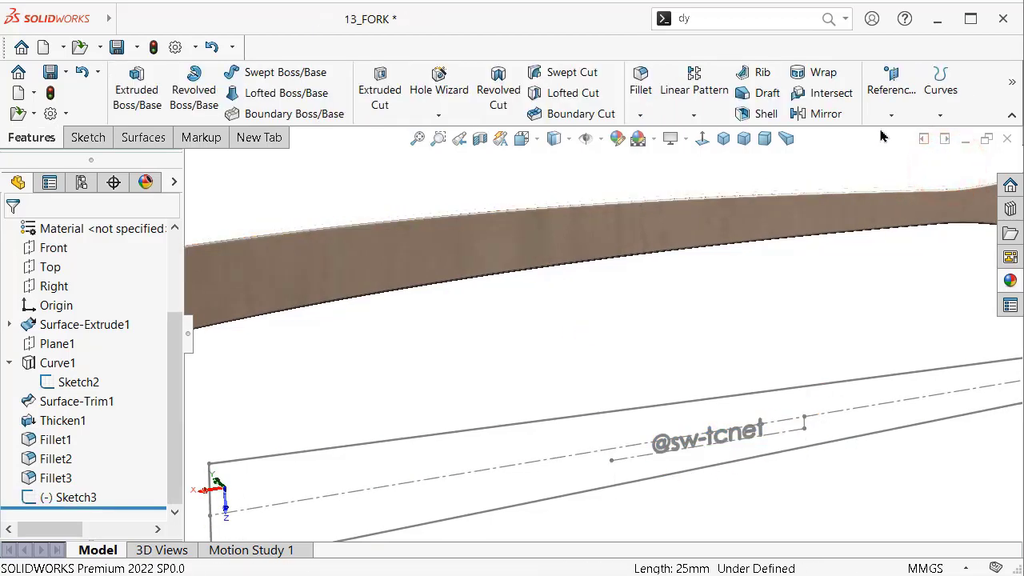
# Step: Wrap Sketch3 onto the handle face as a 0.25 mm Deboss using the second wrap method
pyautogui.click(812, 75)
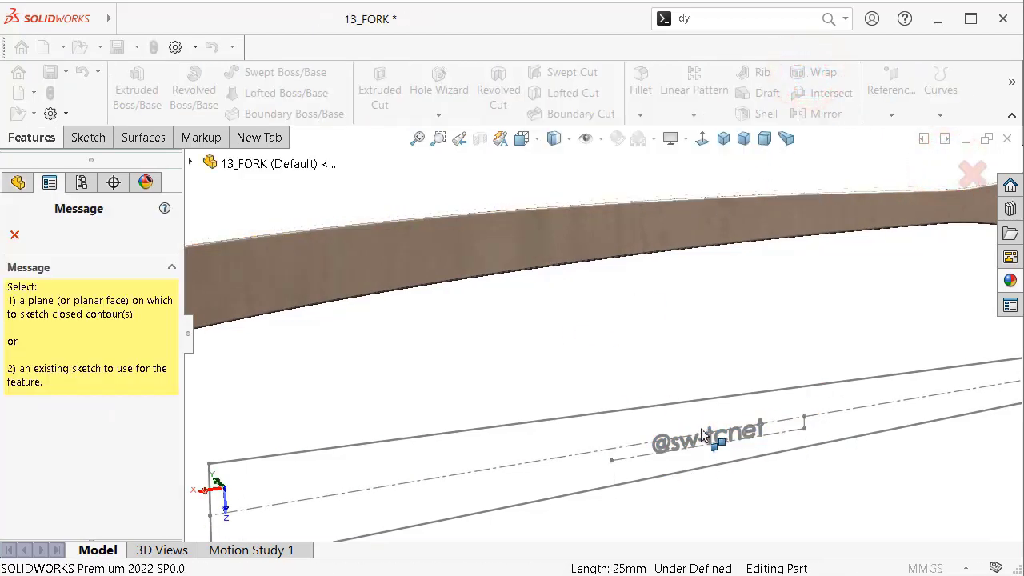
pyautogui.click(14, 236)
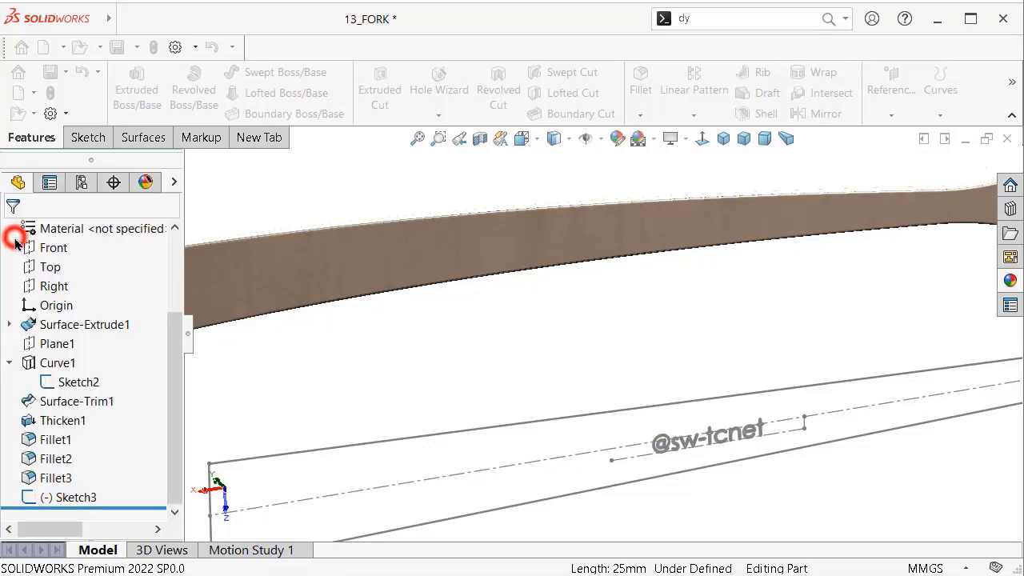
pyautogui.click(83, 497)
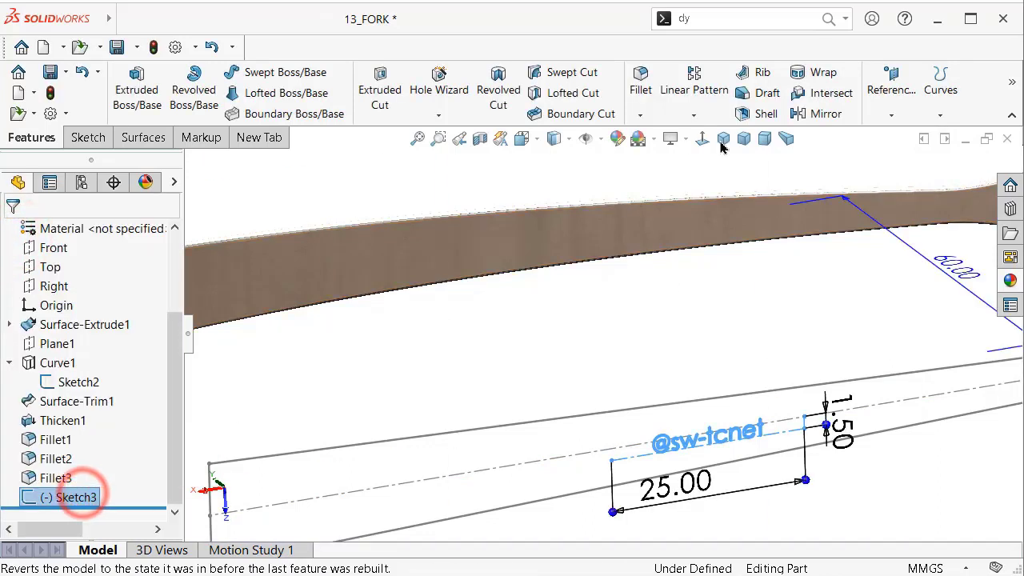
pyautogui.click(812, 75)
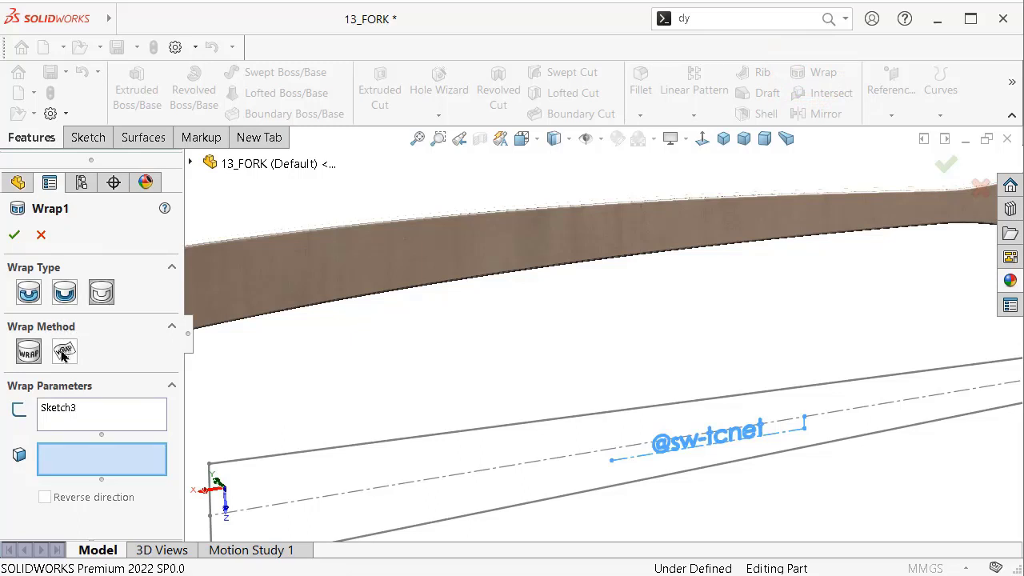
pyautogui.click(64, 352)
pyautogui.click(64, 293)
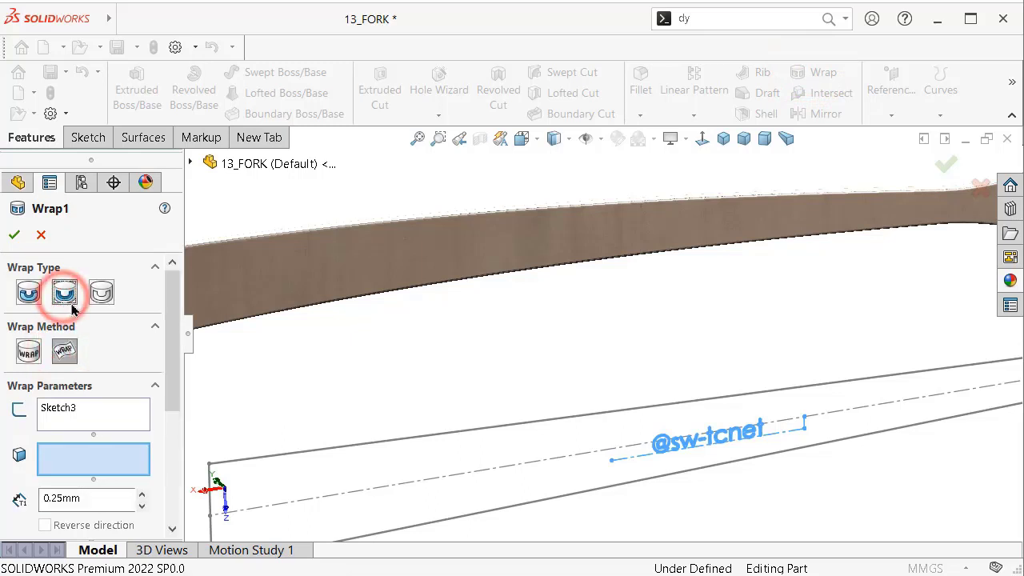
pyautogui.moveTo(172, 306); pyautogui.dragTo(102, 396)
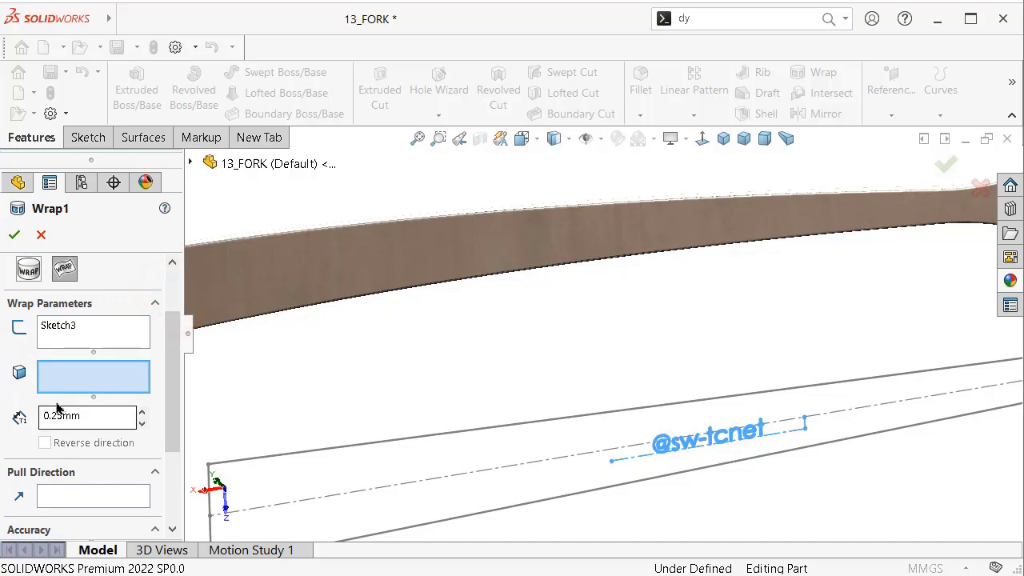
pyautogui.click(378, 259)
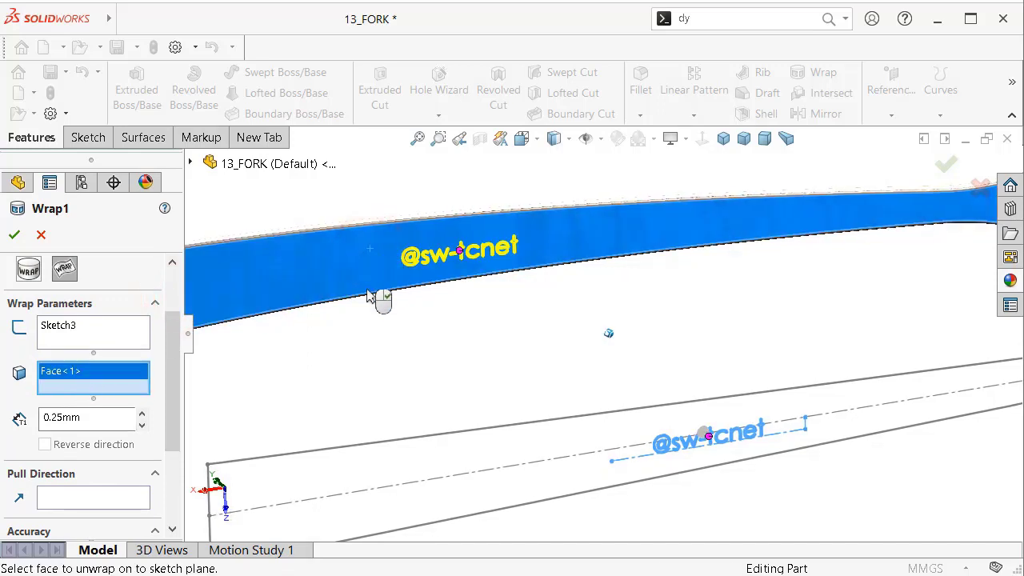
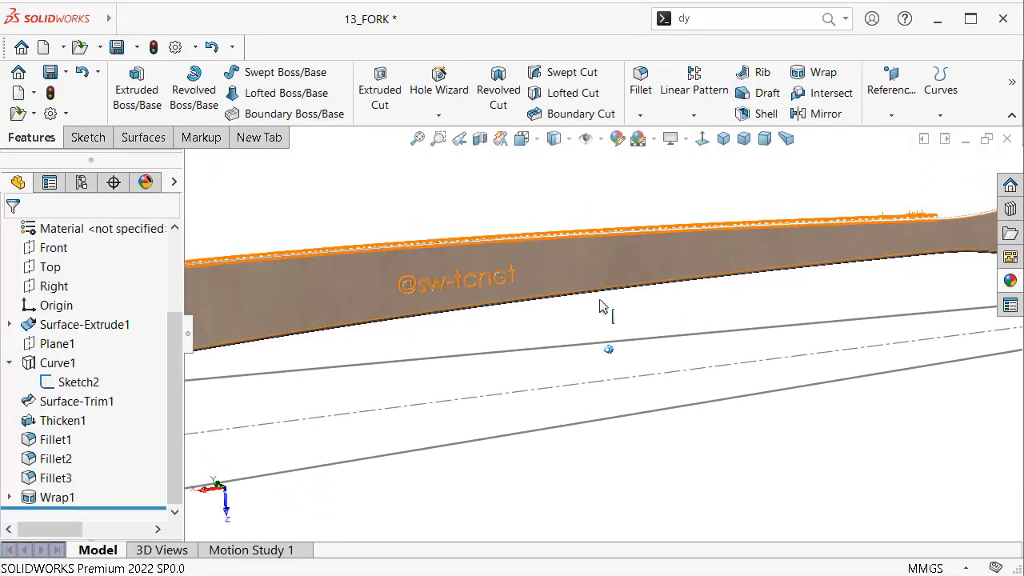
pyautogui.scroll(-3, 464, 326)
pyautogui.moveTo(503, 264)
pyautogui.mouseDown(button='middle')
pyautogui.moveTo(598, 358)
pyautogui.moveTo(579, 356)
pyautogui.moveTo(583, 373)
pyautogui.moveTo(568, 378)
pyautogui.mouseUp(button='middle')
pyautogui.scroll(-3, 571, 339)
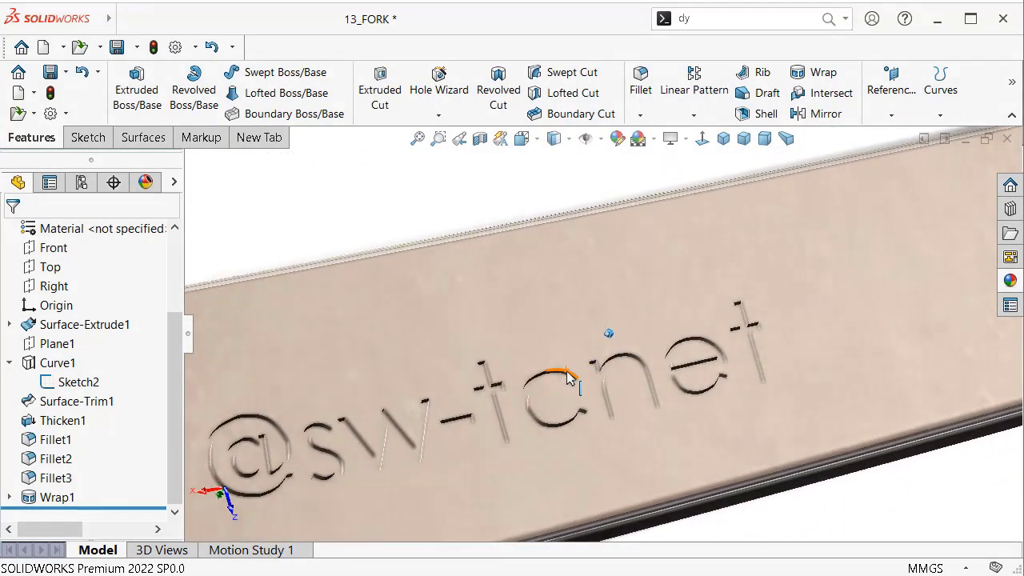
pyautogui.click(600, 141)
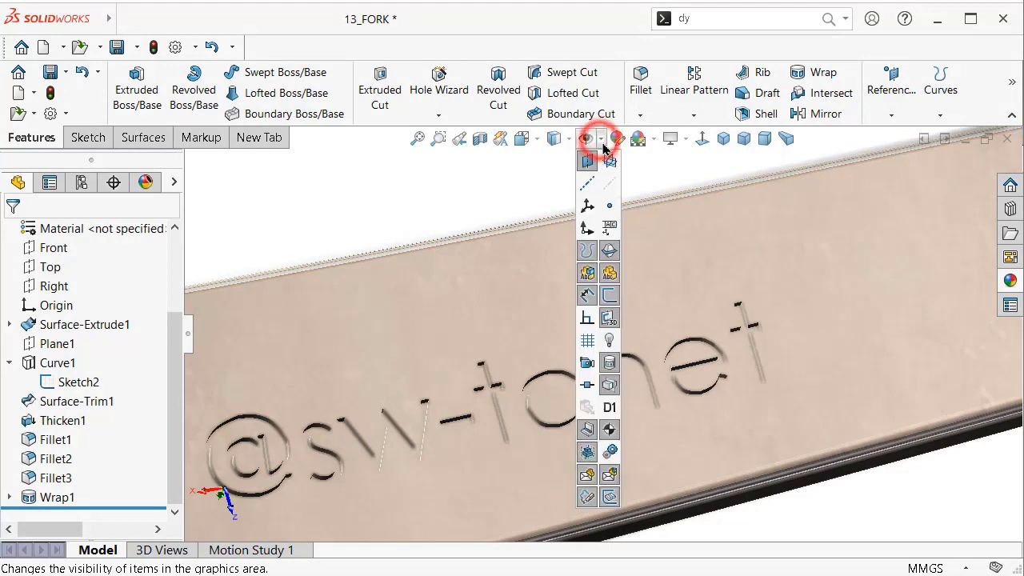
pyautogui.moveTo(572, 189)
pyautogui.mouseDown(button='middle')
pyautogui.moveTo(456, 407)
pyautogui.moveTo(398, 436)
pyautogui.mouseUp(button='middle')
pyautogui.scroll(-2, 397, 436)
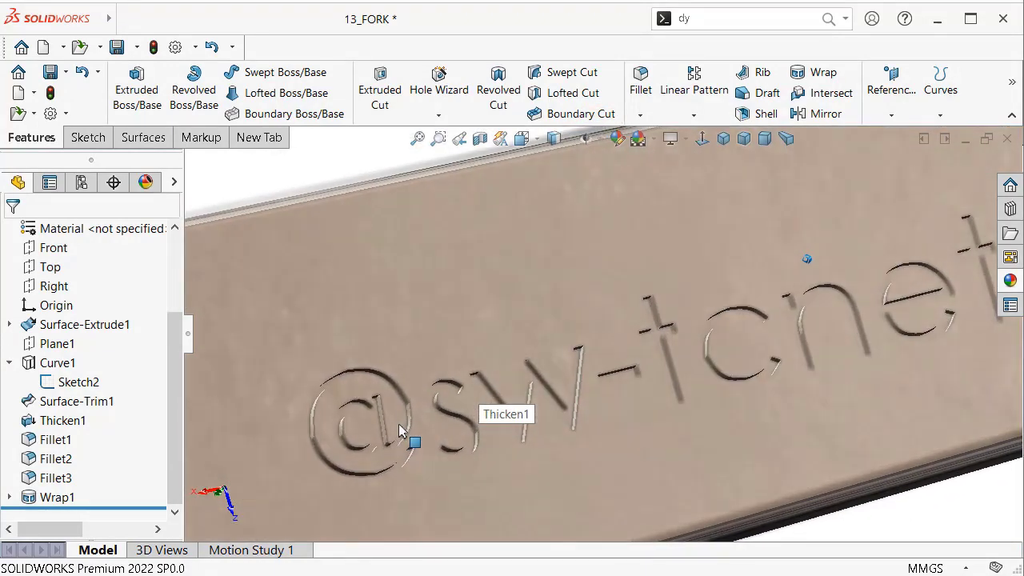
pyautogui.scroll(-2, 396, 430)
pyautogui.click(55, 496)
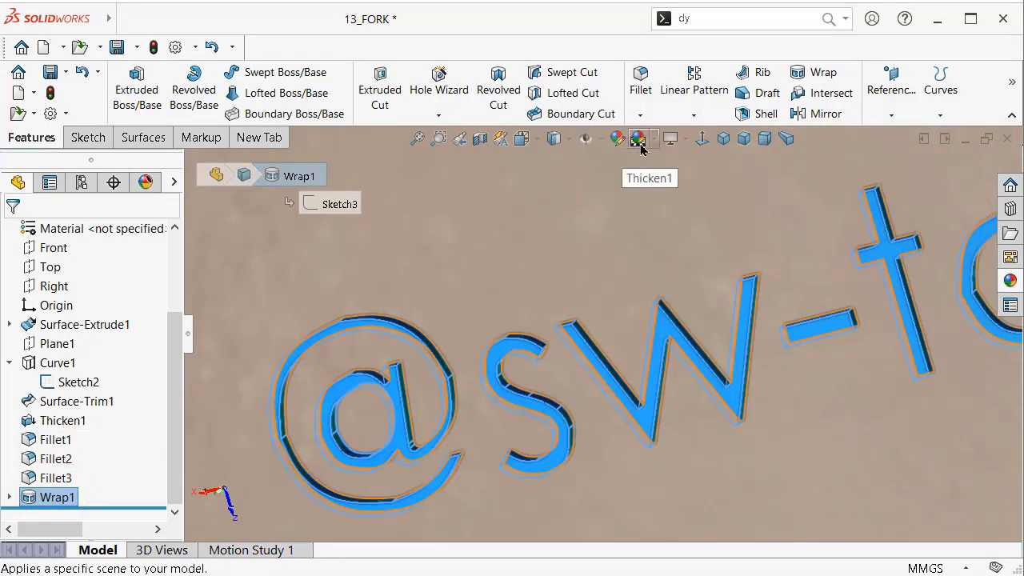
# Step: Give the Wrap1 lettering a dark grey appearance and accept the change
pyautogui.click(615, 141)
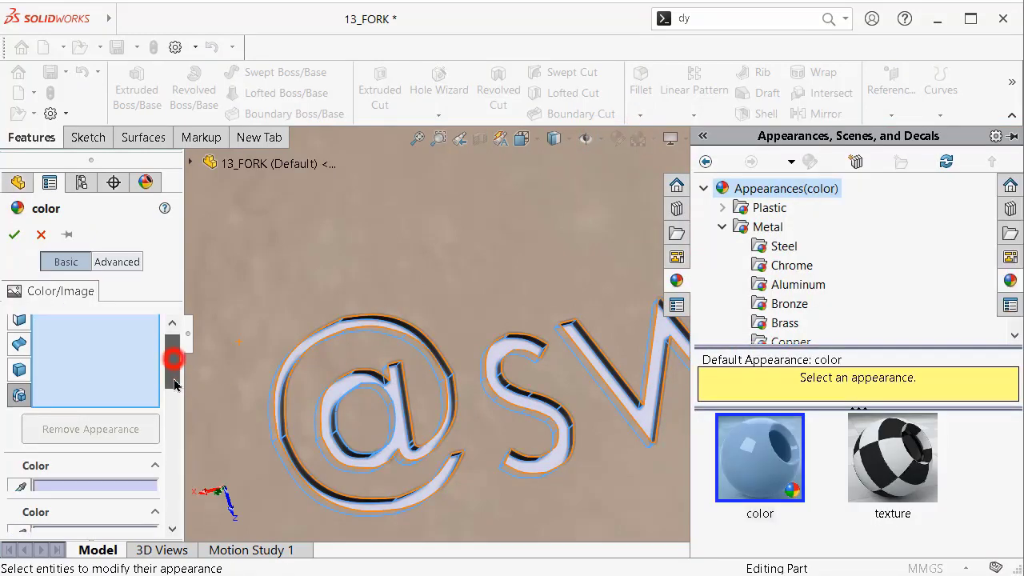
pyautogui.moveTo(175, 385); pyautogui.dragTo(177, 402)
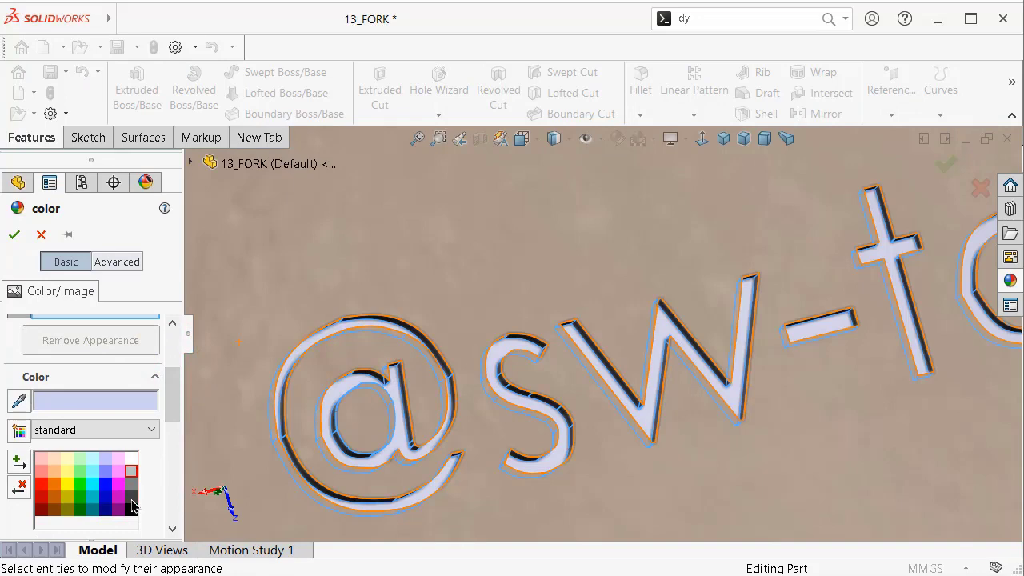
pyautogui.click(131, 502)
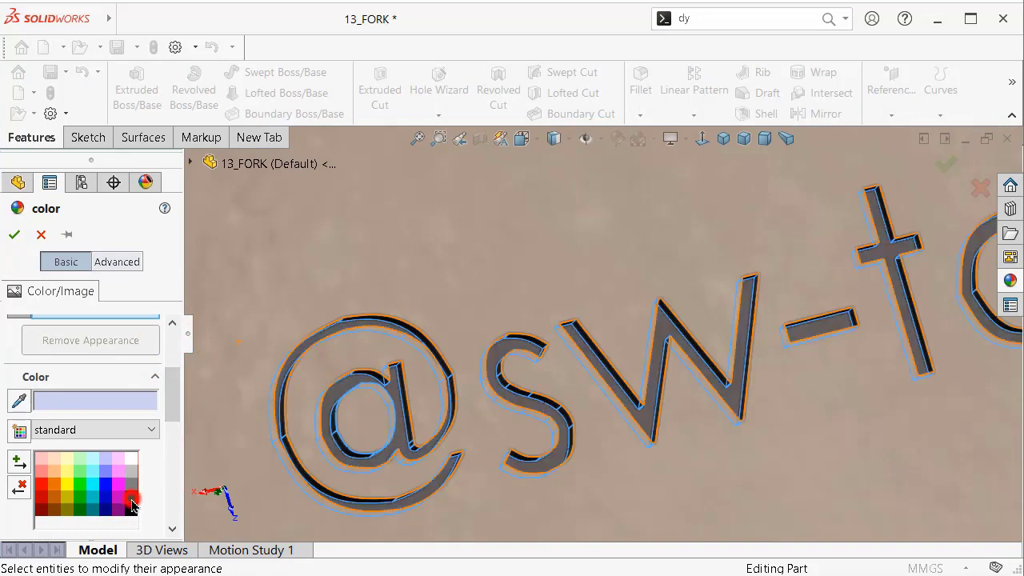
pyautogui.click(16, 235)
pyautogui.scroll(5, 648, 339)
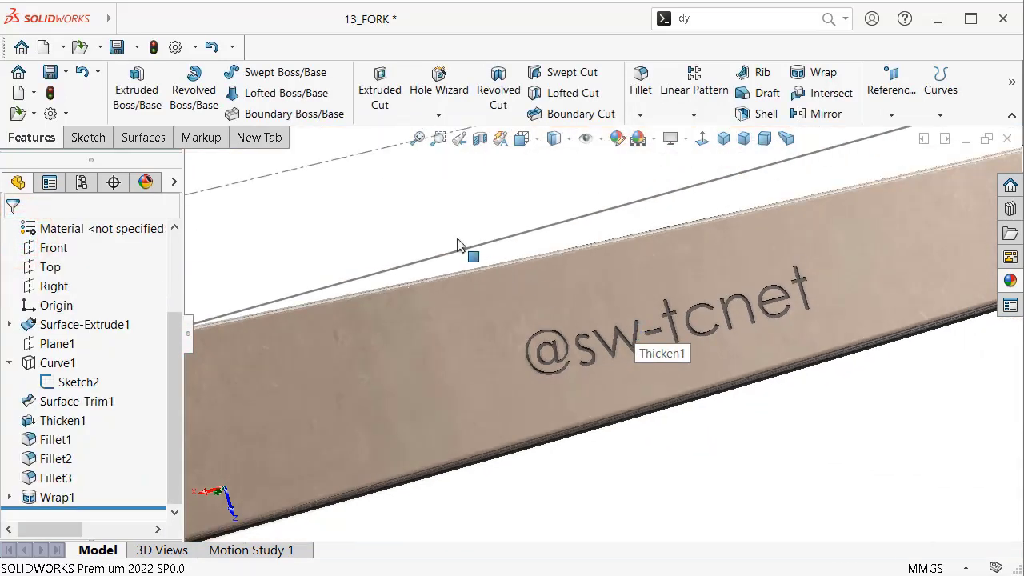
# Step: Turn the part over, then snap to Isometric and zoom in on the whole fork
pyautogui.moveTo(776, 366); pyautogui.dragTo(870, 419, button='middle')
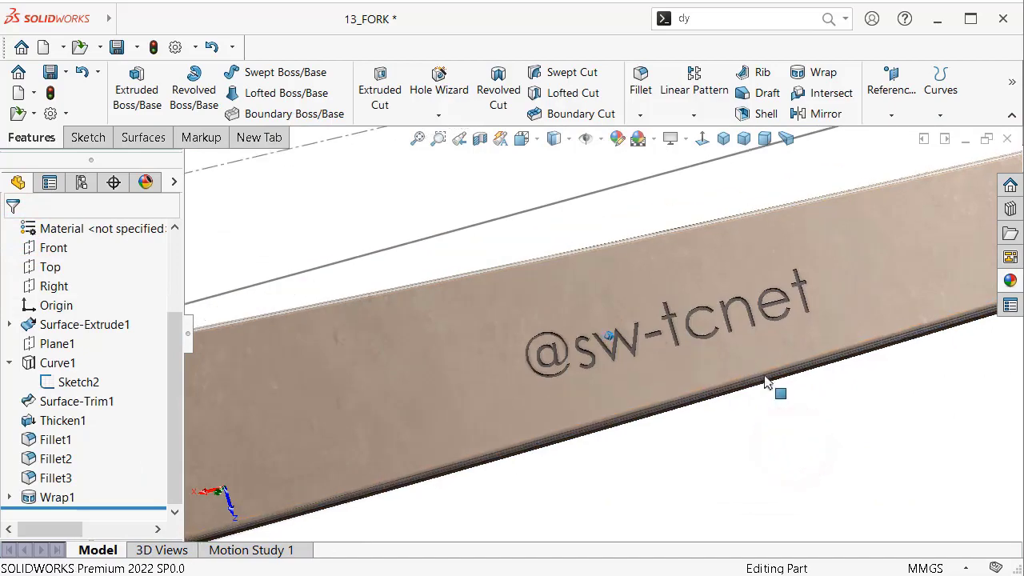
pyautogui.press('Up')
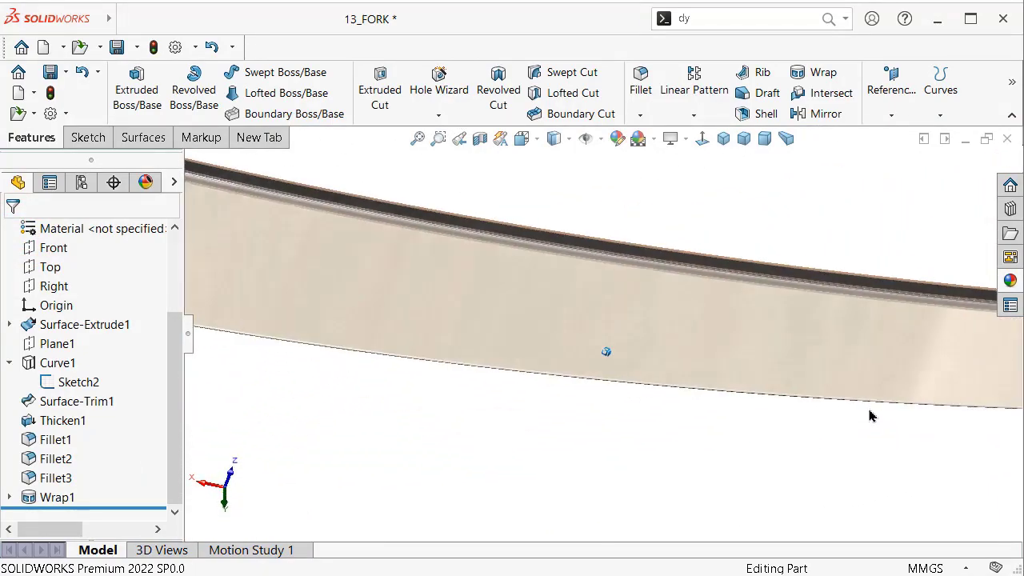
pyautogui.press('Up')
pyautogui.press('Up')
pyautogui.press('Up')
pyautogui.press('Up')
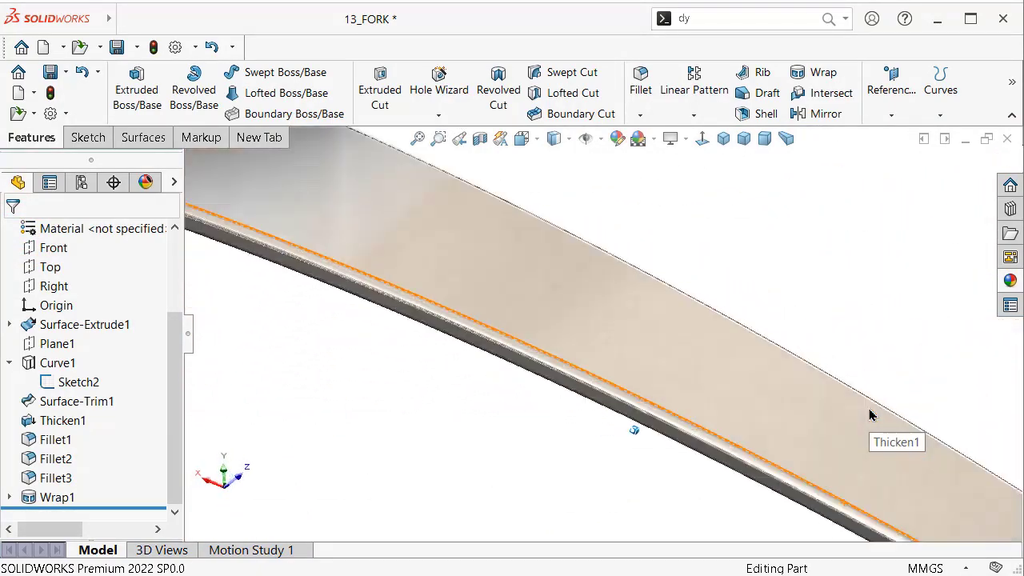
pyautogui.press('Up')
pyautogui.press('Up')
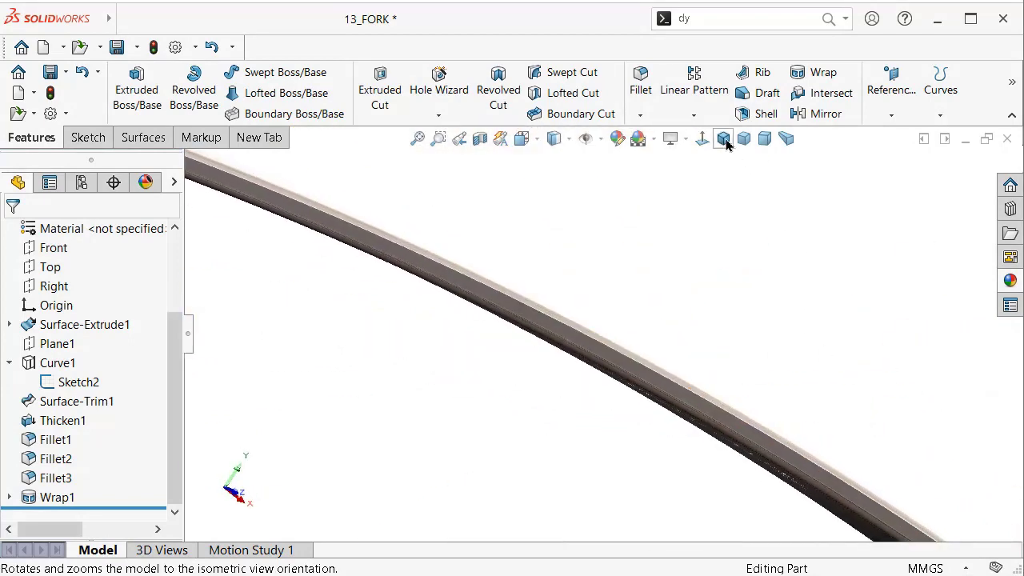
pyautogui.click(724, 140)
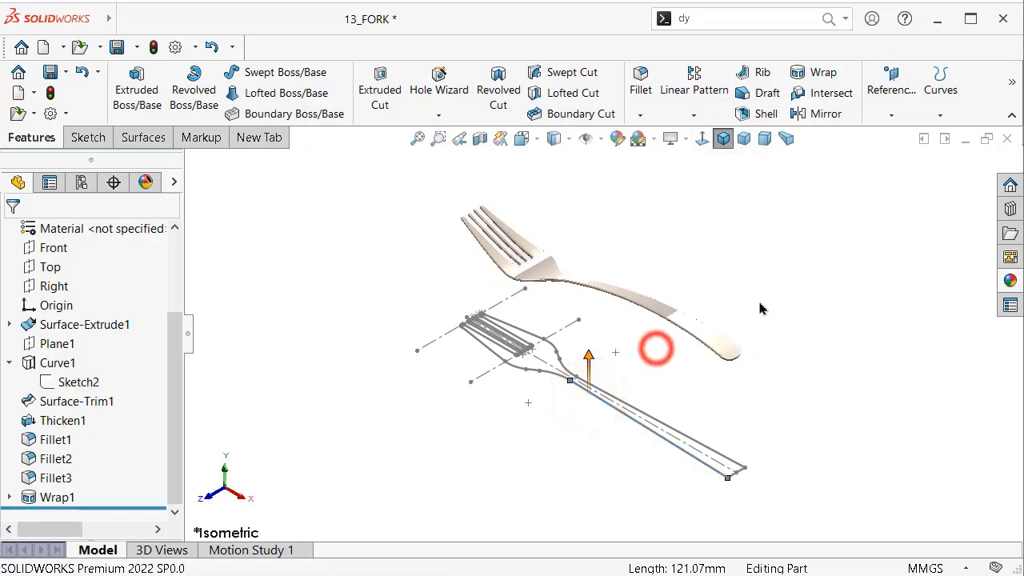
pyautogui.scroll(-2, 741, 304)
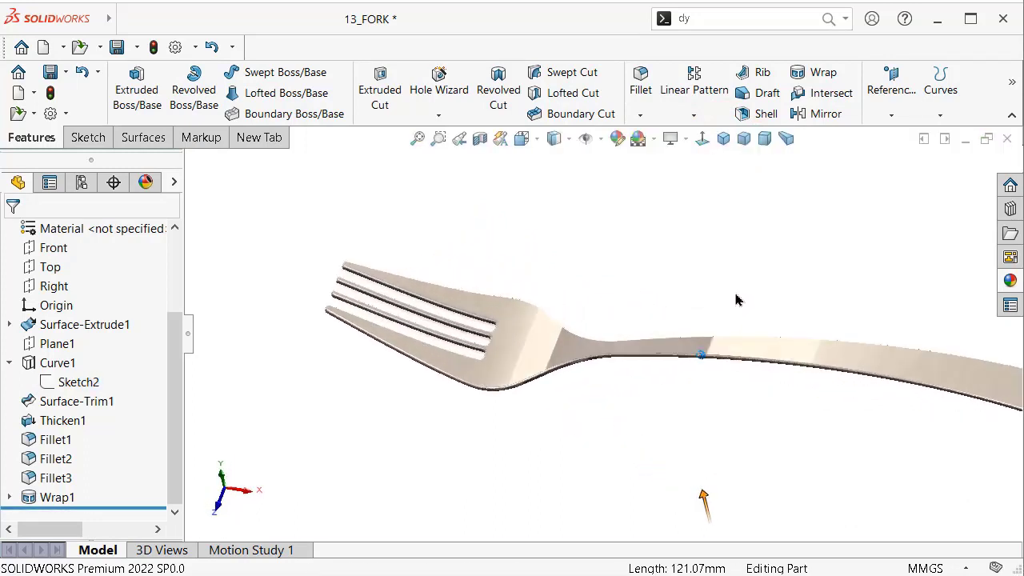
# Step: Collapse the FeatureManager tree and rotate the fork to inspect it from several angles
pyautogui.click(194, 335)
pyautogui.moveTo(189, 333); pyautogui.dragTo(186, 346, button='middle')
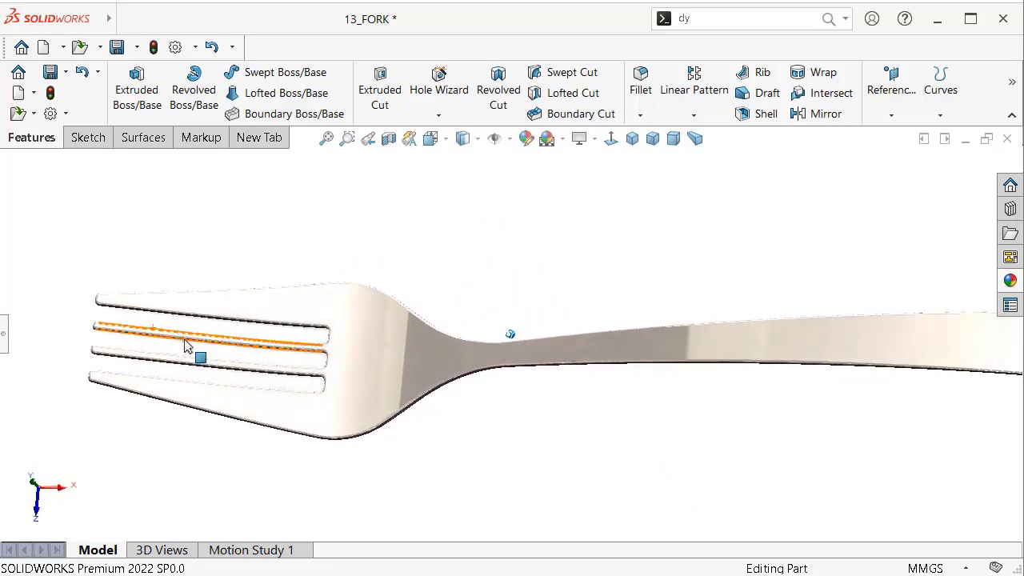
pyautogui.press('Left')
pyautogui.press('Left')
pyautogui.press('Left')
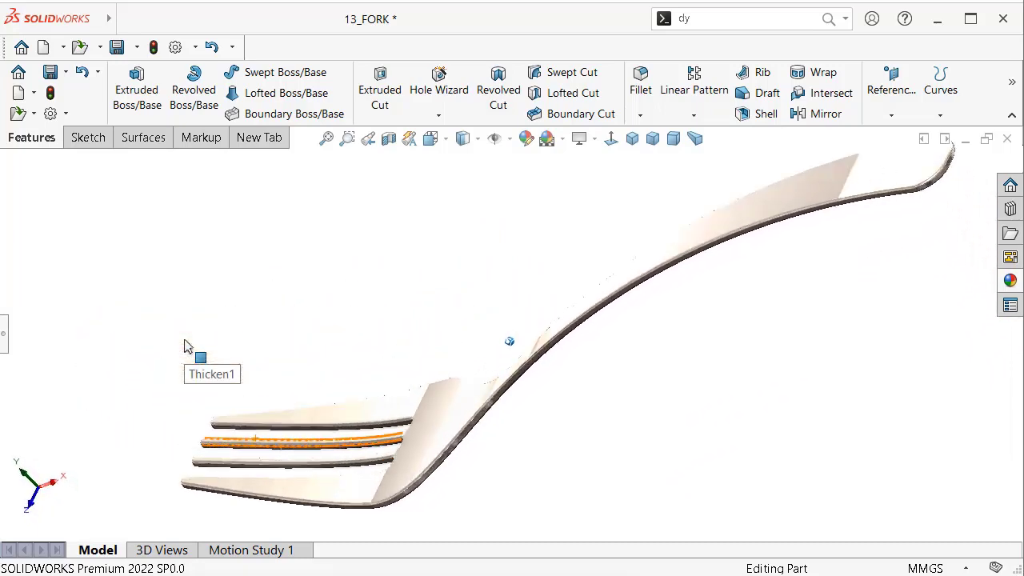
pyautogui.press('Left')
pyautogui.press('Left')
pyautogui.press('Left')
pyautogui.press('Left')
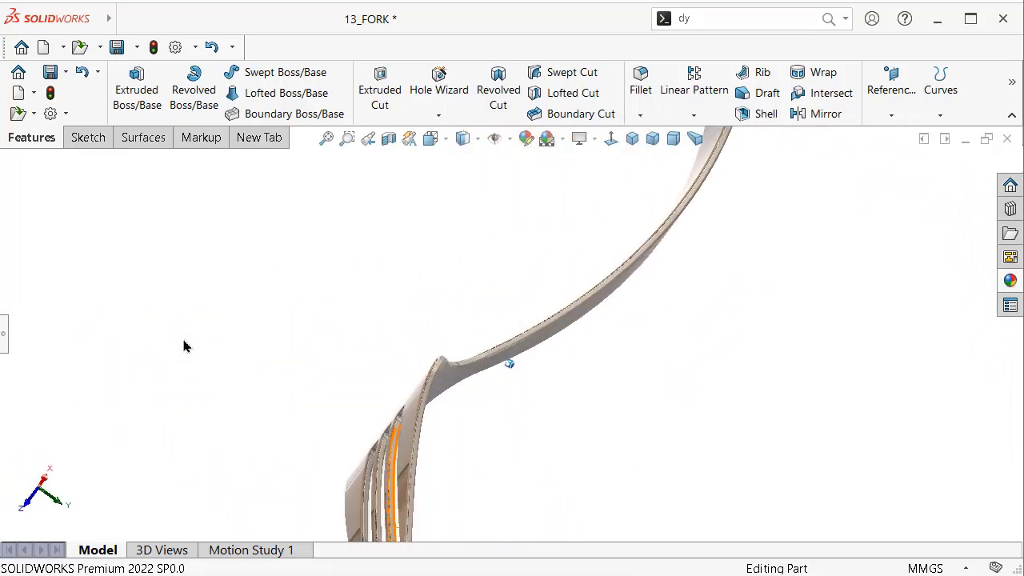
pyautogui.press('Left')
pyautogui.press('Left')
pyautogui.press('Left')
pyautogui.press('Left')
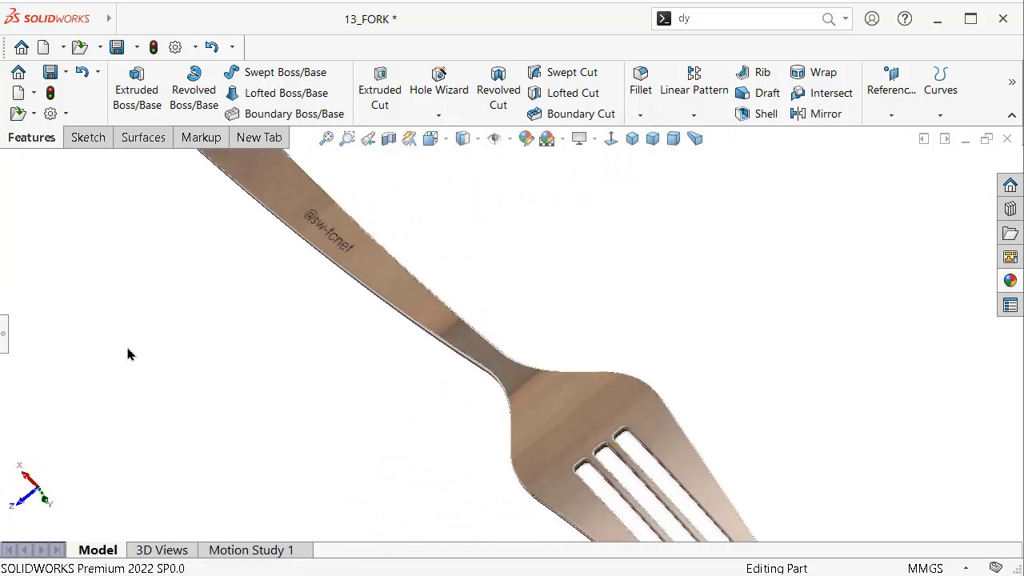
pyautogui.press('Left')
pyautogui.press('Left')
pyautogui.press('Left')
pyautogui.press('Left')
pyautogui.press('Left')
pyautogui.press('Left')
pyautogui.press('Left')
pyautogui.press('Left')
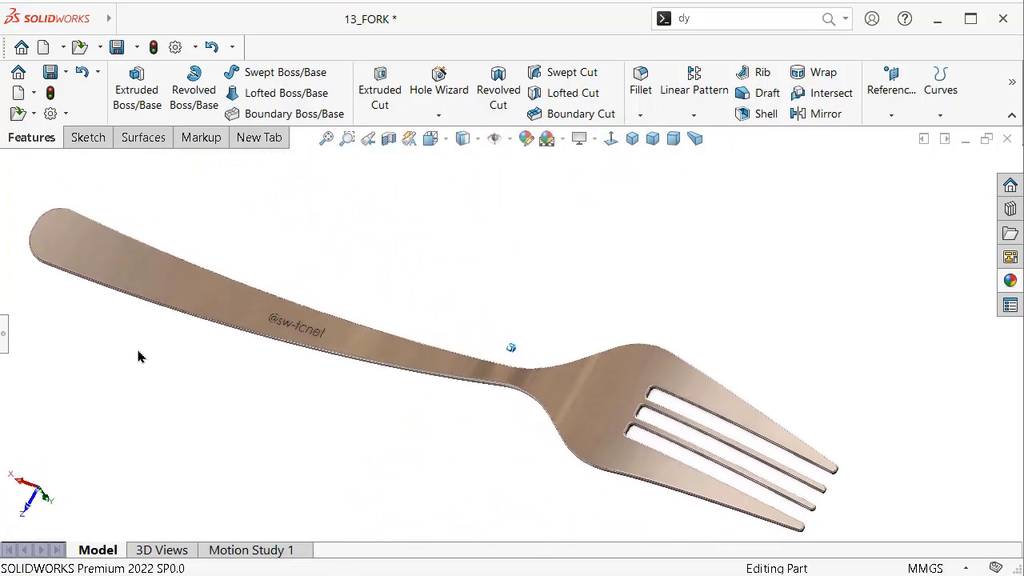
pyautogui.scroll(-1, 138, 356)
pyautogui.scroll(-2, 138, 356)
pyautogui.scroll(-1, 138, 356)
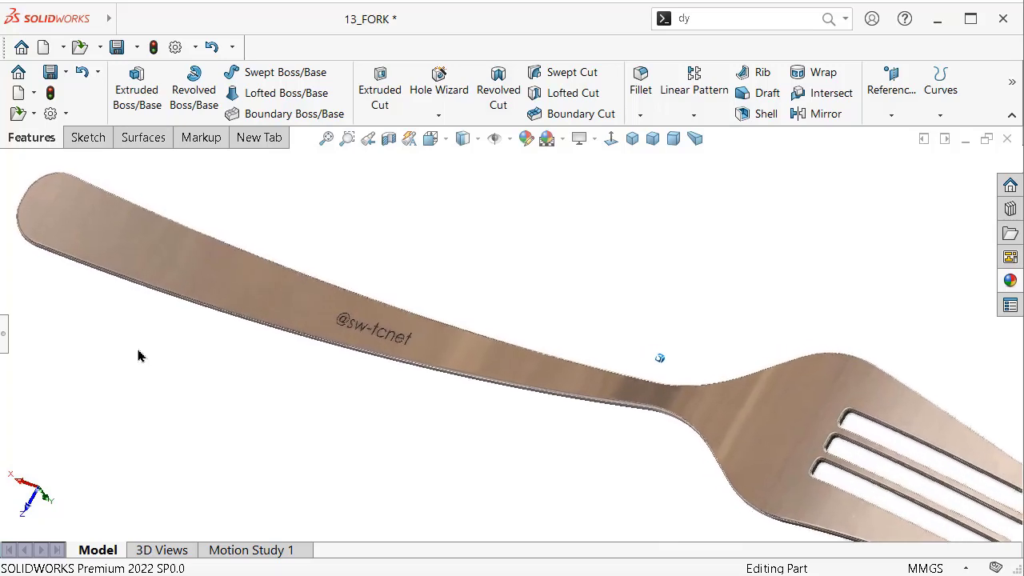
pyautogui.press('Left')
pyautogui.press('Left')
pyautogui.press('Left')
pyautogui.press('Left')
pyautogui.press('Left')
pyautogui.press('Left')
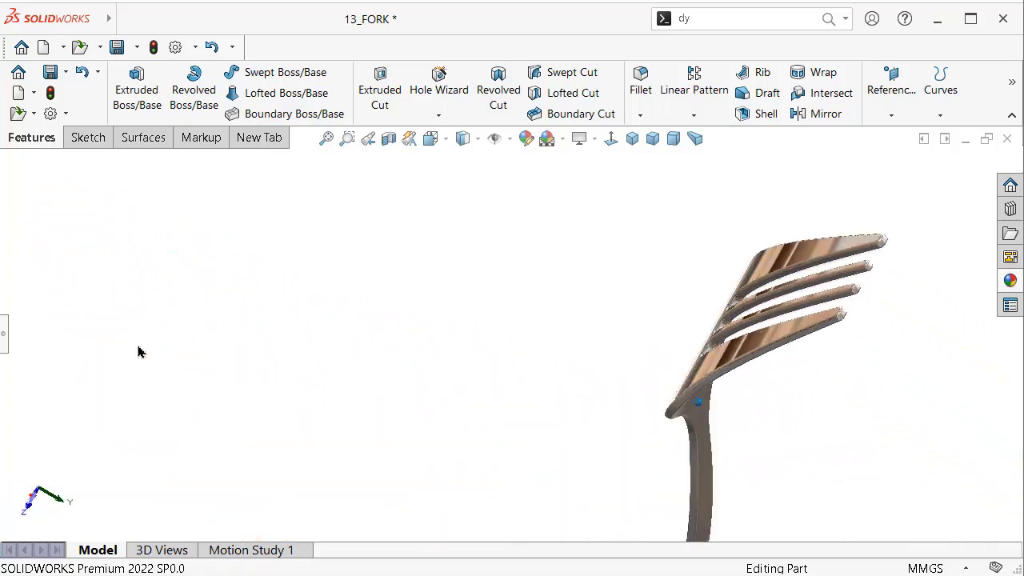
pyautogui.press('Left')
pyautogui.press('Left')
pyautogui.press('Right')
pyautogui.press('Right')
pyautogui.press('Right')
pyautogui.press('Right')
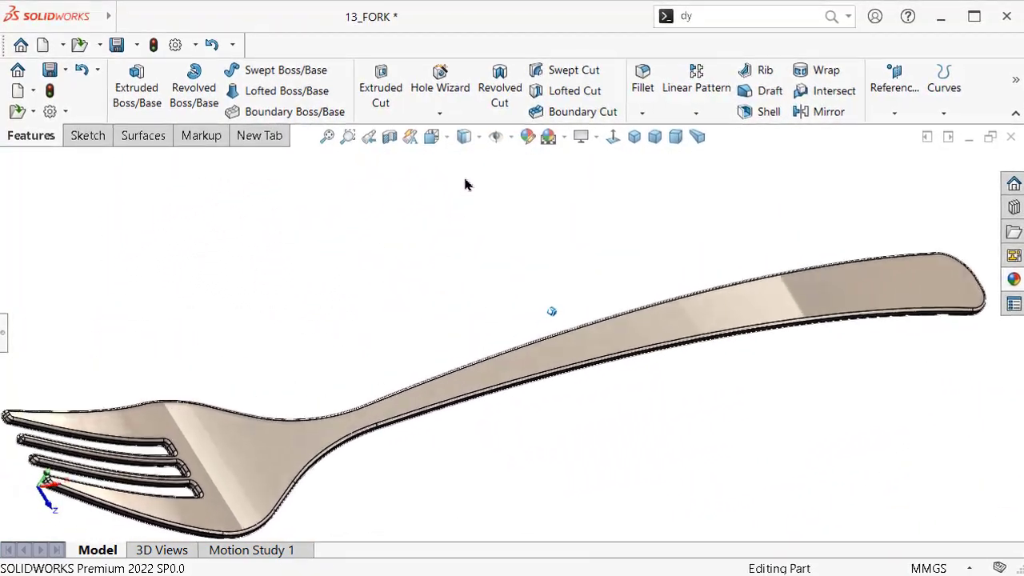
# Step: Display the fork plain Shaded without edges, in Perspective
pyautogui.click(478, 141)
pyautogui.click(468, 177)
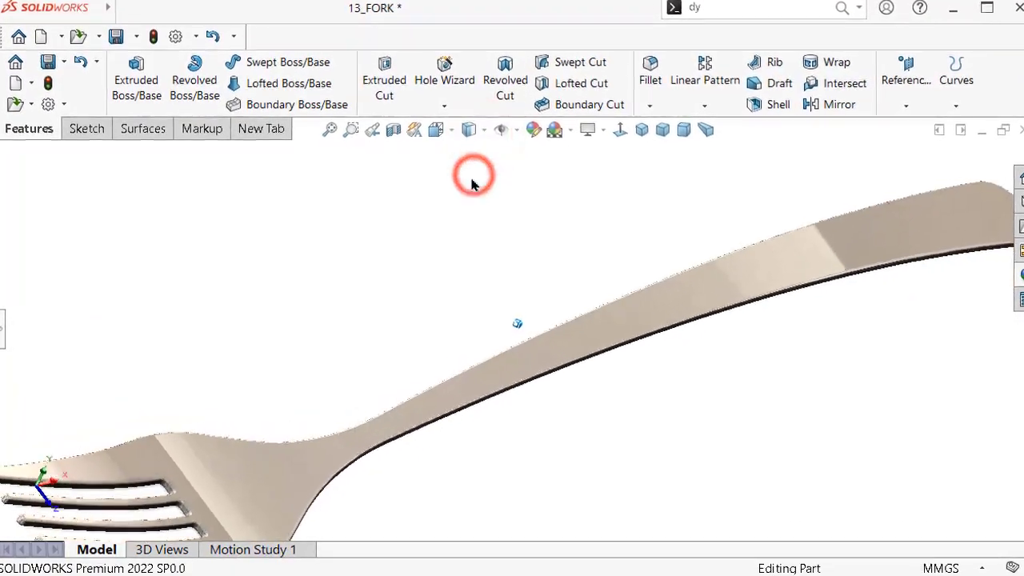
pyautogui.click(713, 124)
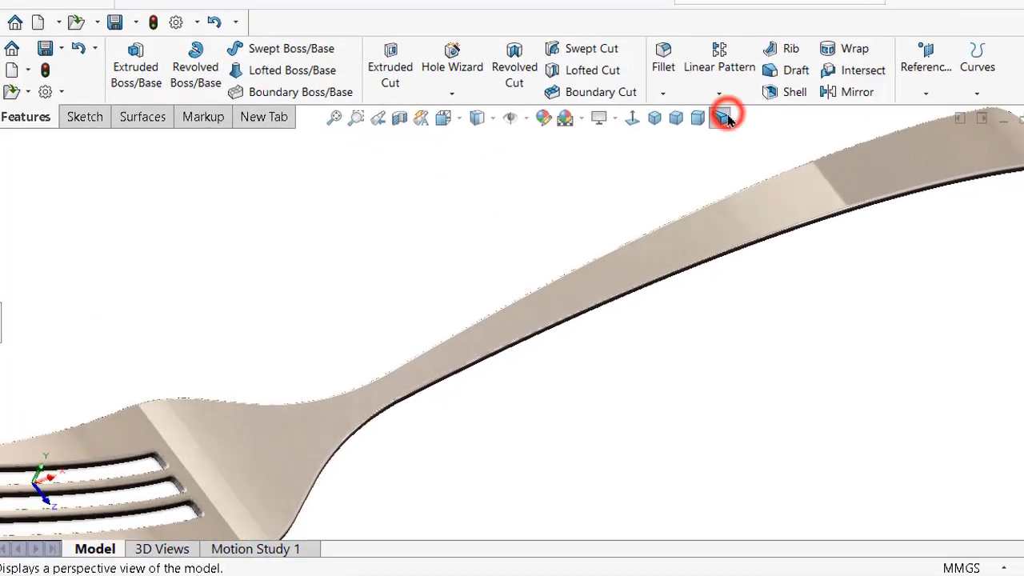